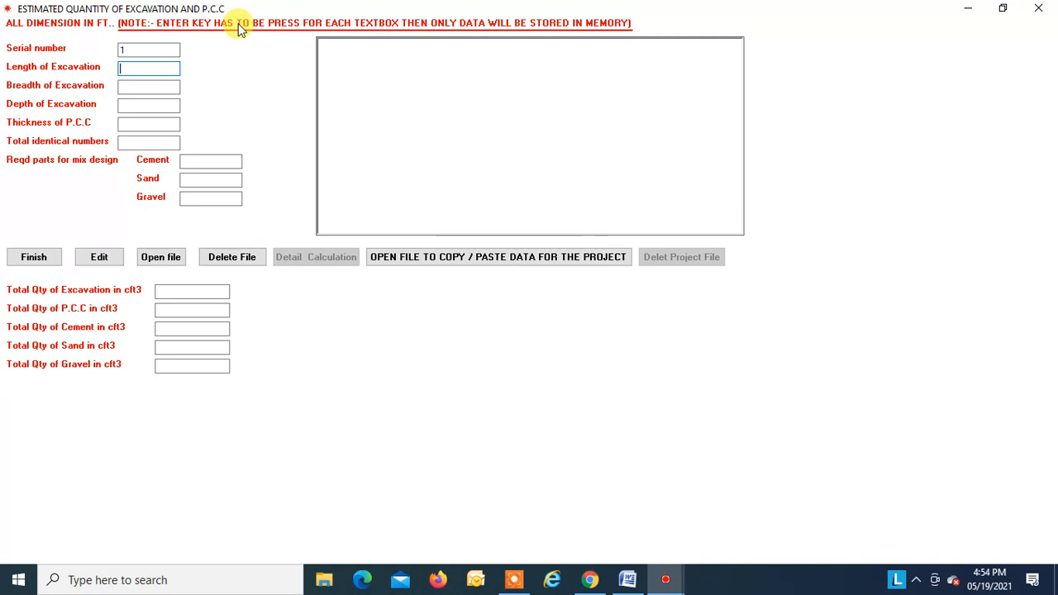
- For serial number 1, enter an excavation length of 6 ft, breadth of 5 ft and depth of 4 ft
type("6")
key("Return")
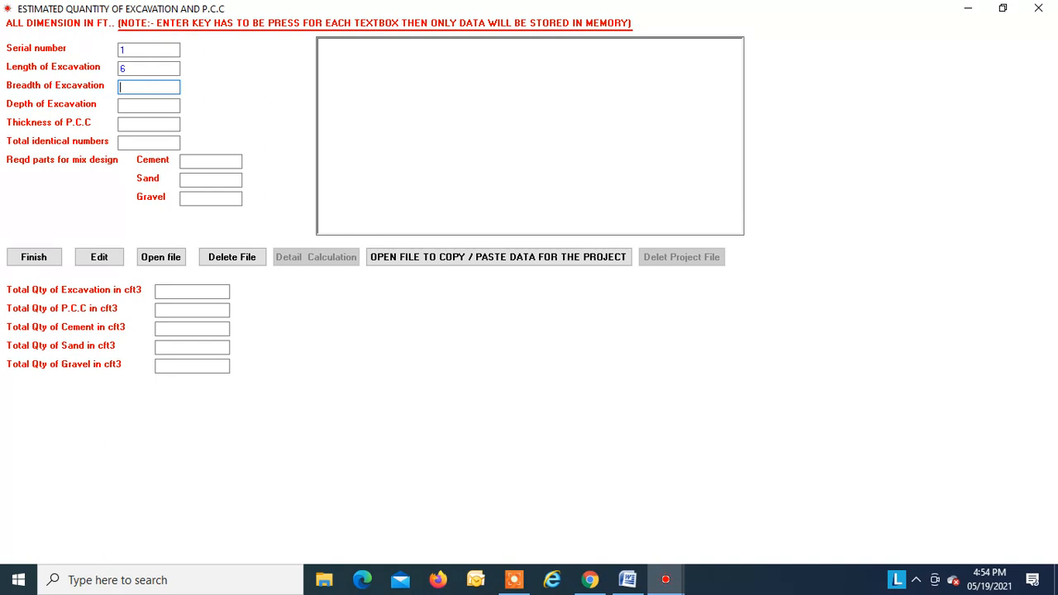
type("5")
type("4")
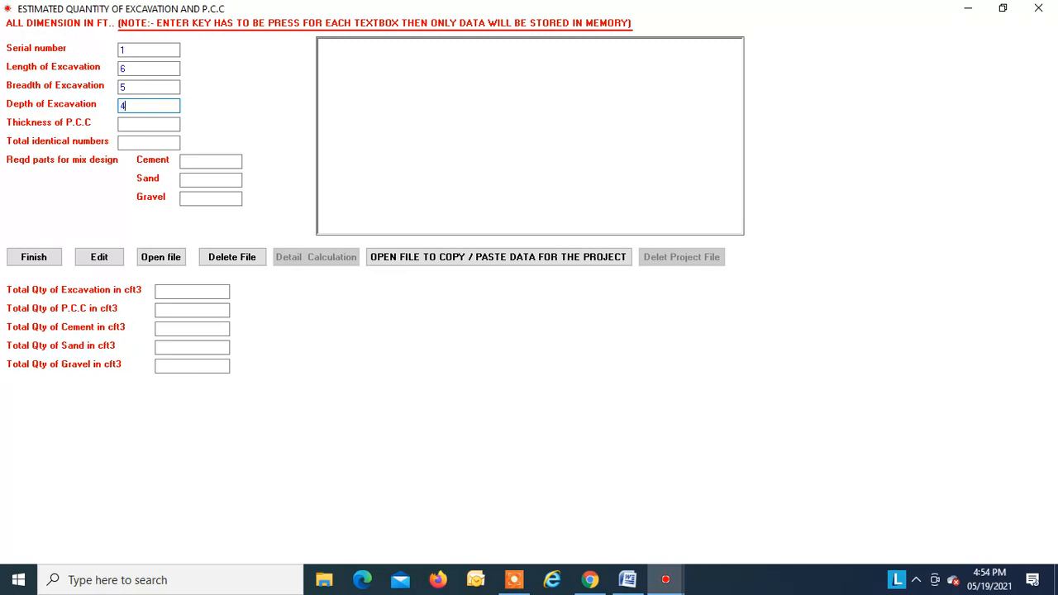
key("Return")
left_click(917, 580)
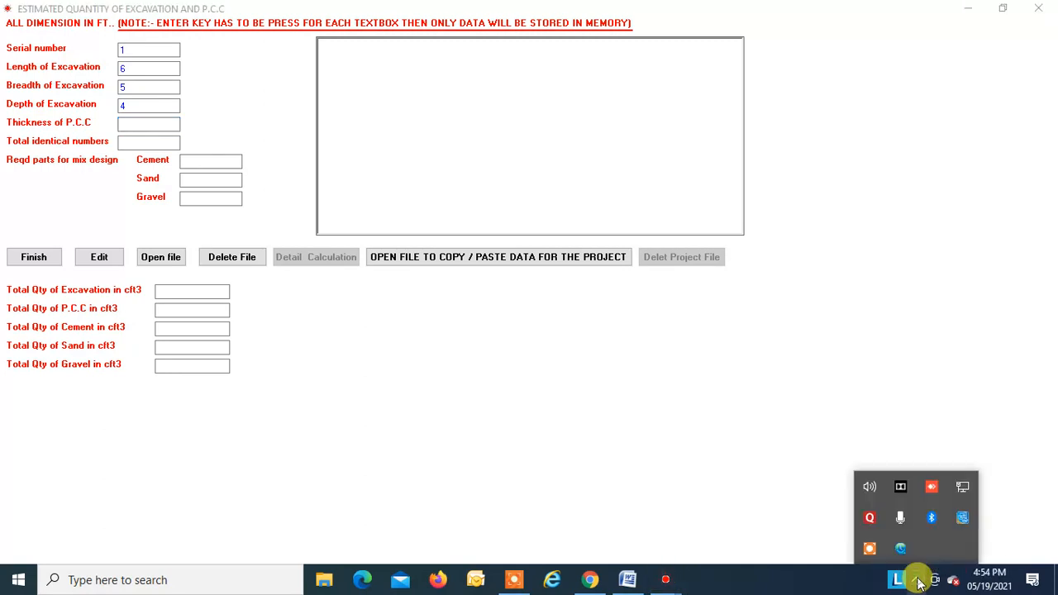
left_click(868, 490)
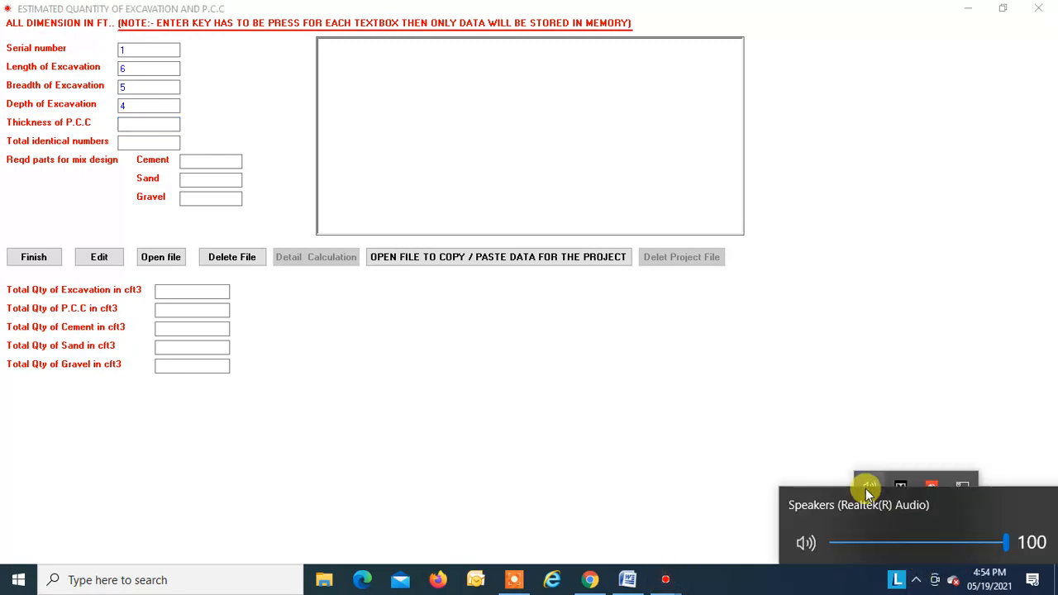
left_click(600, 496)
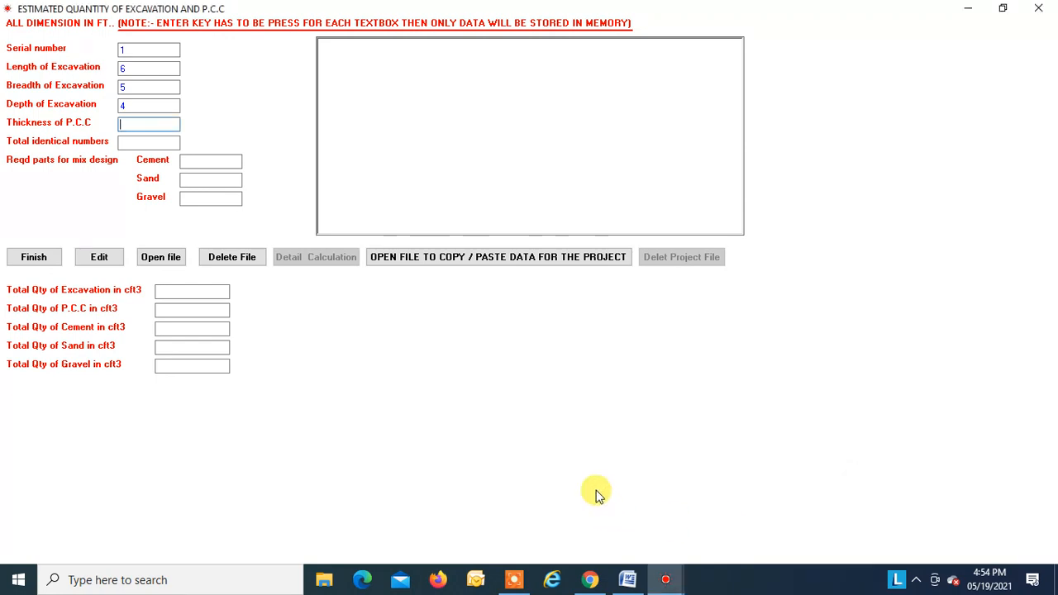
- For serial number 1, set the P.C.C thickness to 0.33 ft and the total identical numbers to 2
left_click(136, 122)
type("0.33")
key("Return")
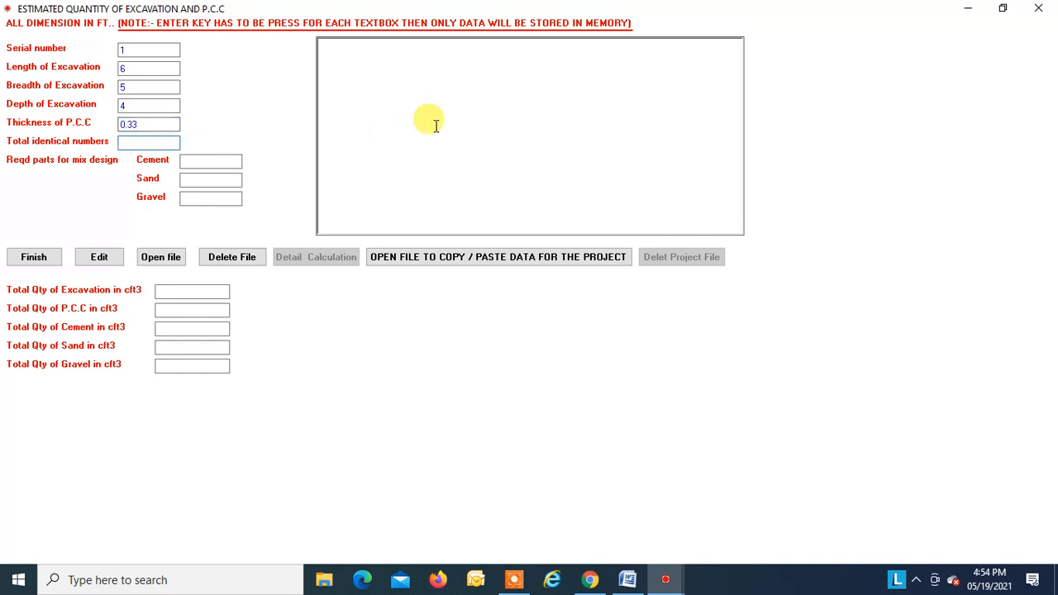
type("2")
key("Return")
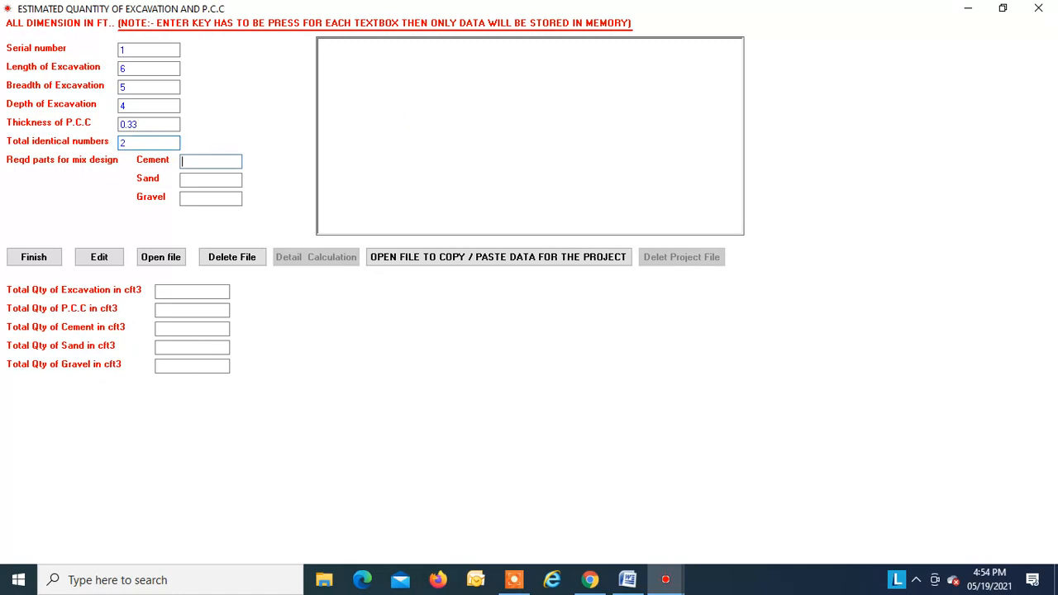
- Enter mix design parts of 1 cement, 3 sand and 6 gravel and store the record for serial number 1
type("1")
key("Return")
type("3")
key("Return")
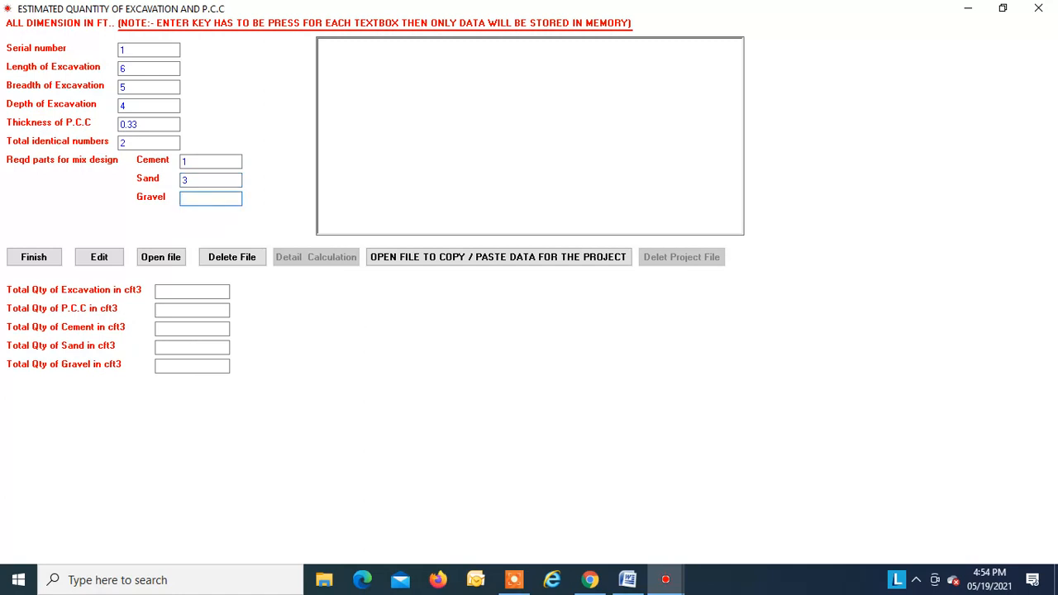
type("6")
key("Return")
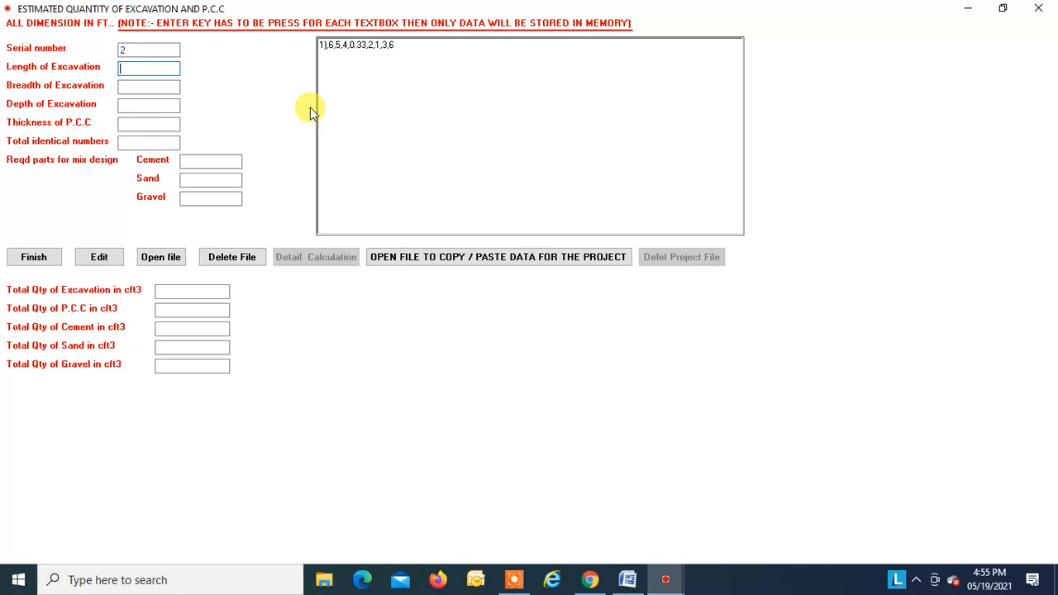
- For serial number 2, enter an excavation length of 5 ft, breadth of 5 ft and depth of 4 ft
type("5")
key("Return")
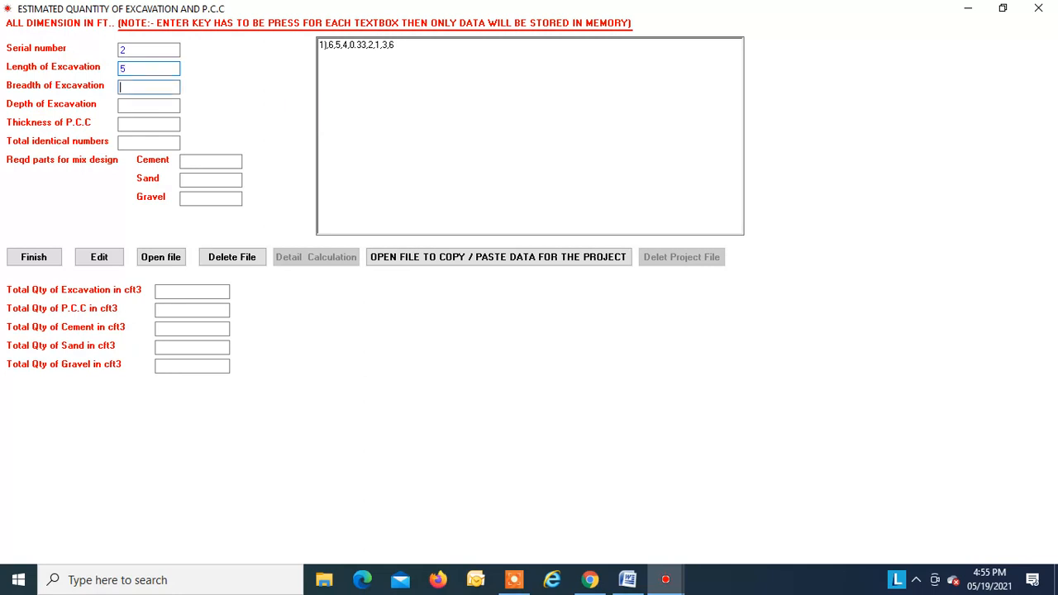
type("5")
key("Return")
type("4")
key("Return")
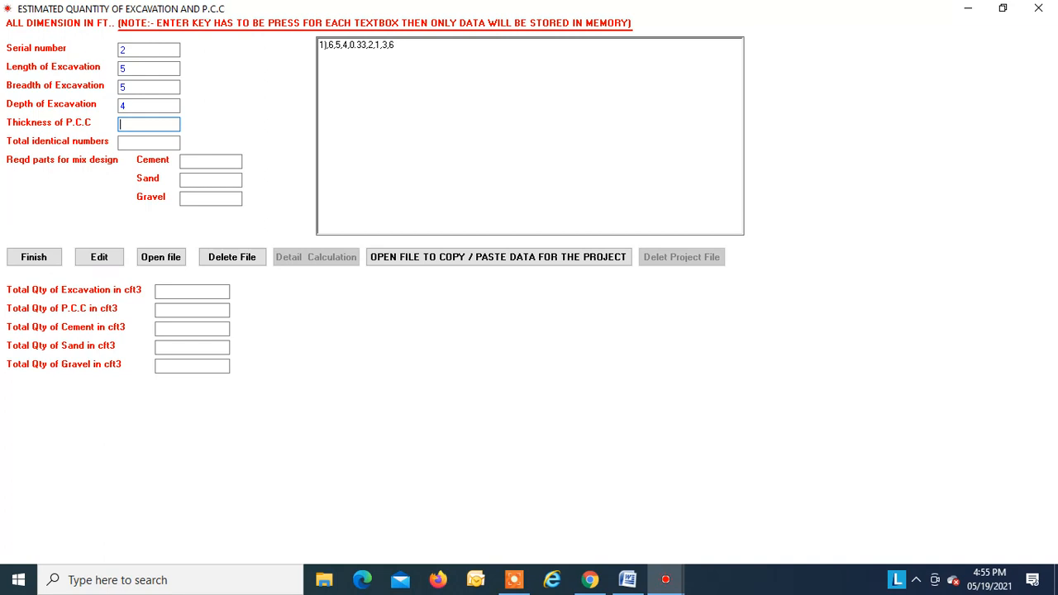
- For serial number 2, set the P.C.C thickness to 0.33 ft and the total identical numbers to 1
type("0.33")
key("Return")
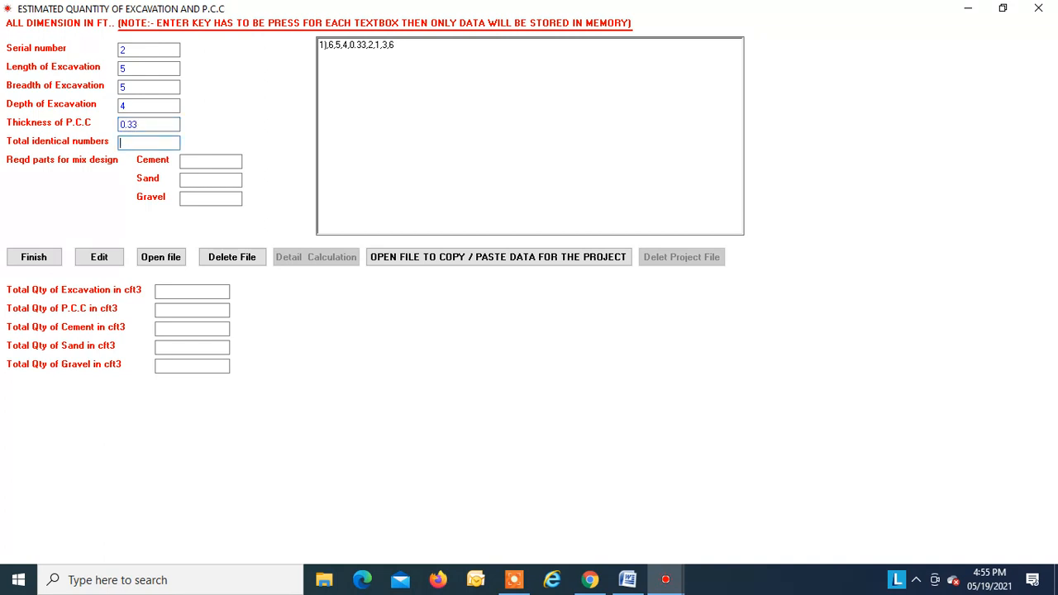
type("1")
key("Return")
- Enter mix design parts of 1 cement, 3 sand and 6 gravel and store the record for serial number 2
type("1")
key("Return")
type("3")
key("Return")
type("6")
key("Return")
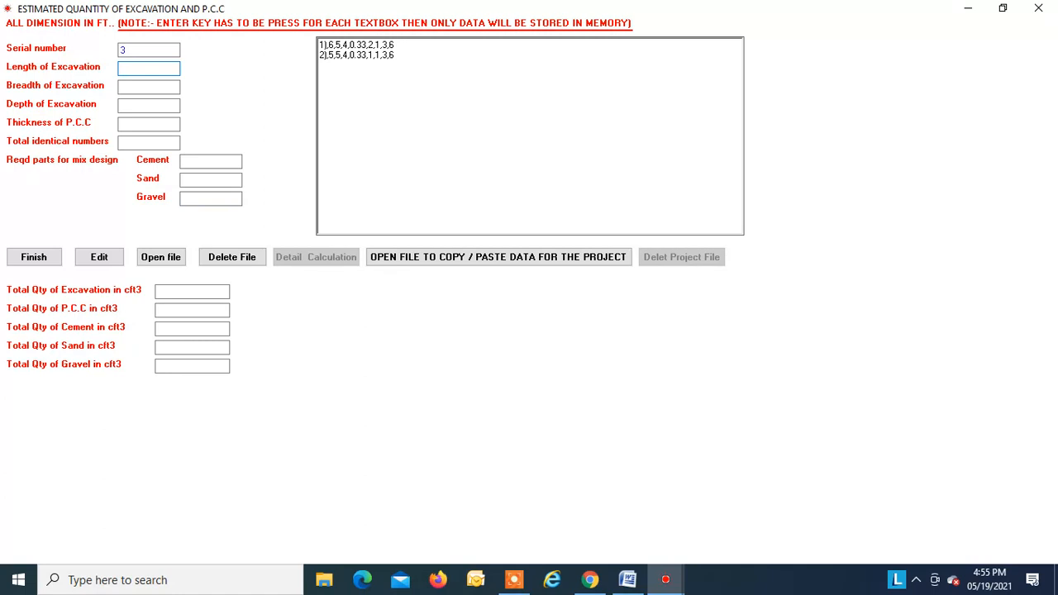
- For serial number 3, enter an excavation length of 5.5 ft, breadth of 4.5 ft and depth of 4 ft
type("5.5")
key("Return")
type("4.5")
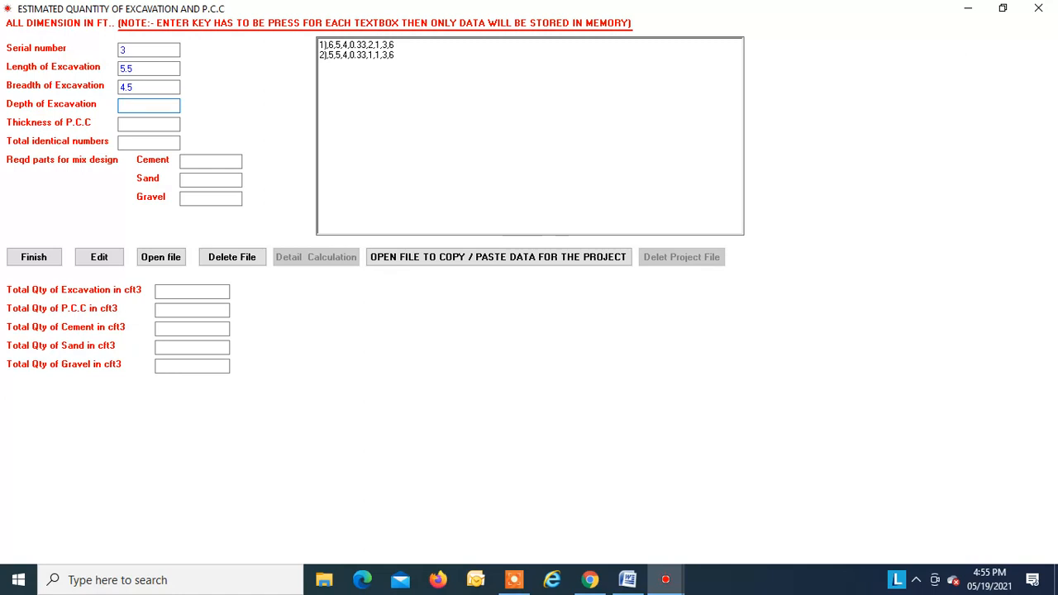
type("4")
key("Return")
- For serial number 3, set the P.C.C thickness to 0.33 ft and the total identical numbers to 3
type("0.33")
key("Return")
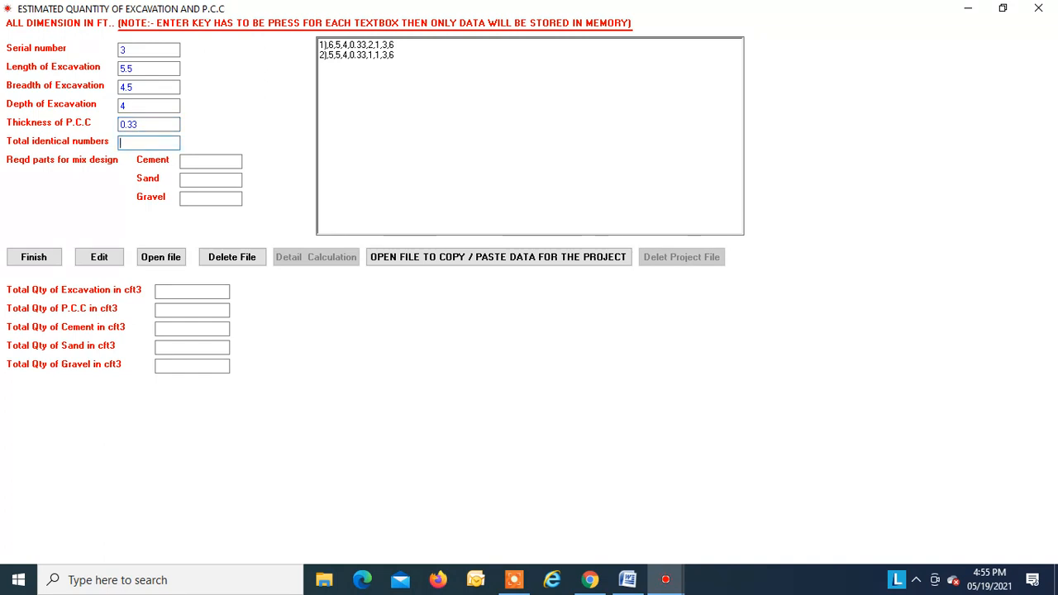
type("3")
key("Return")
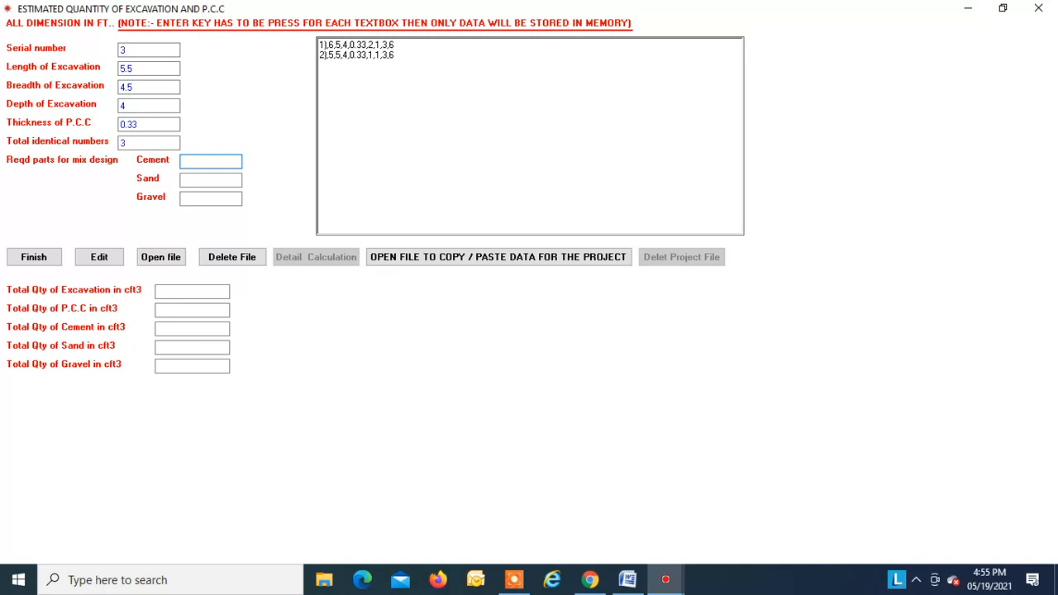
- Enter mix design parts of 1 cement, 3 sand and 6 gravel and store the record for serial number 3
type("1")
key("Return")
type("3")
key("Return")
type("6")
key("Return")
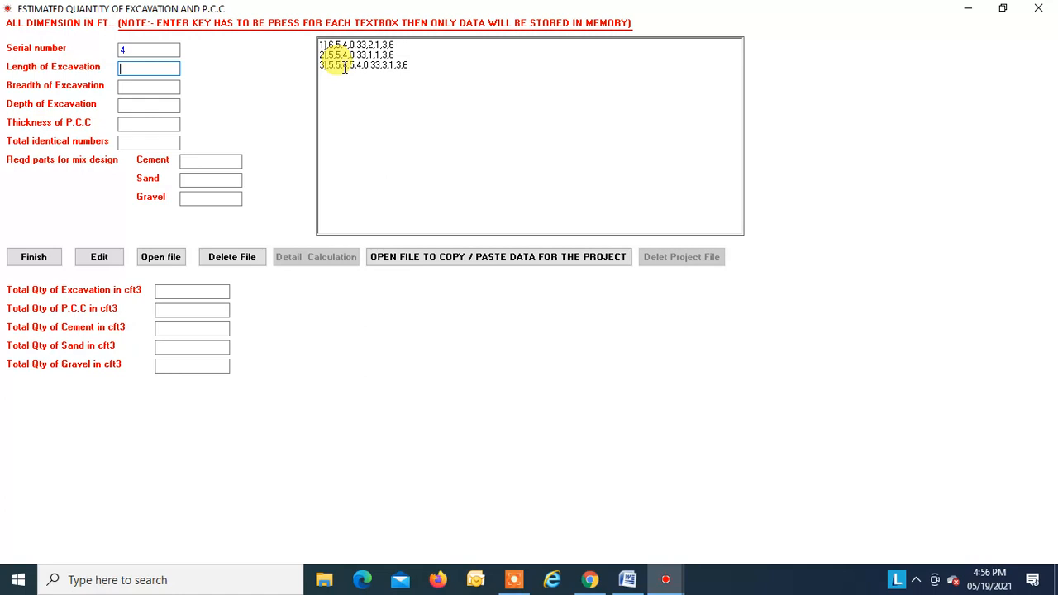
- Recall the record with serial number 3 for editing and store its existing values again
left_click(96, 256)
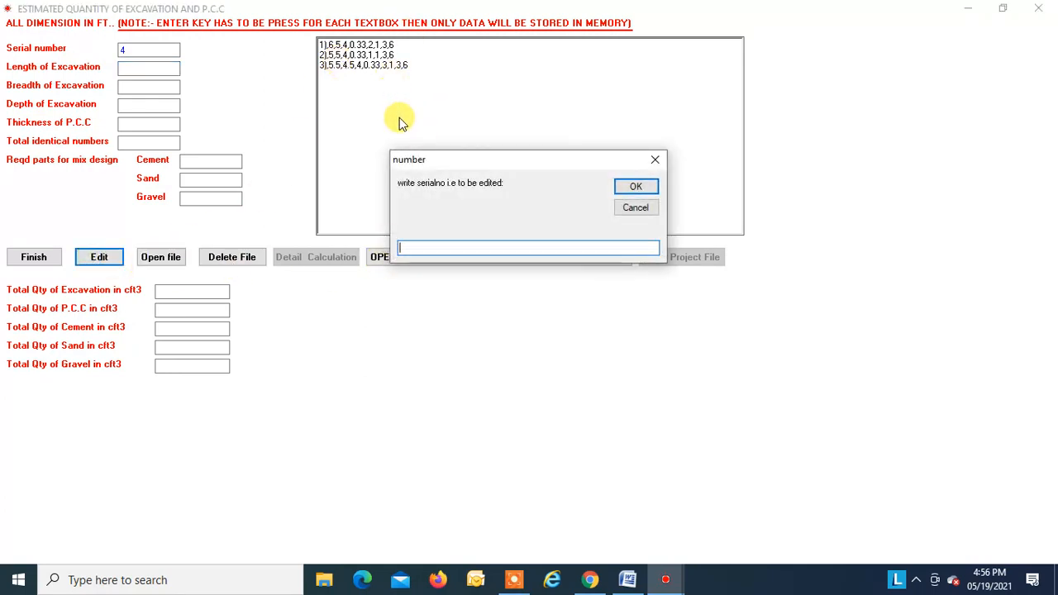
type("3")
key("Return")
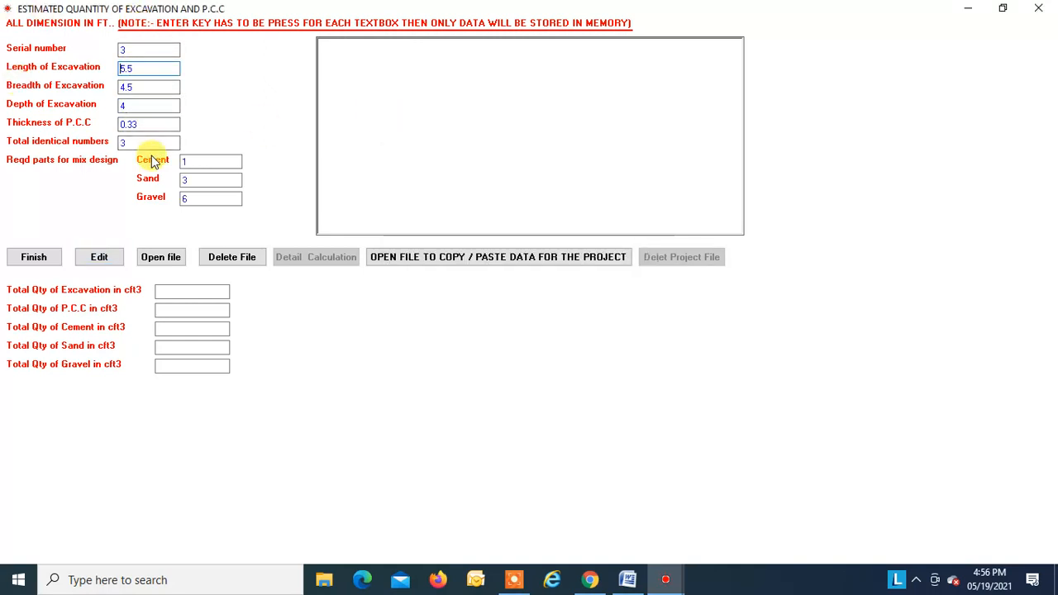
key("Return")
key("Return")
key("Return")
key("Return")
key("Return")
key("Return")
key("Return")
key("Return")
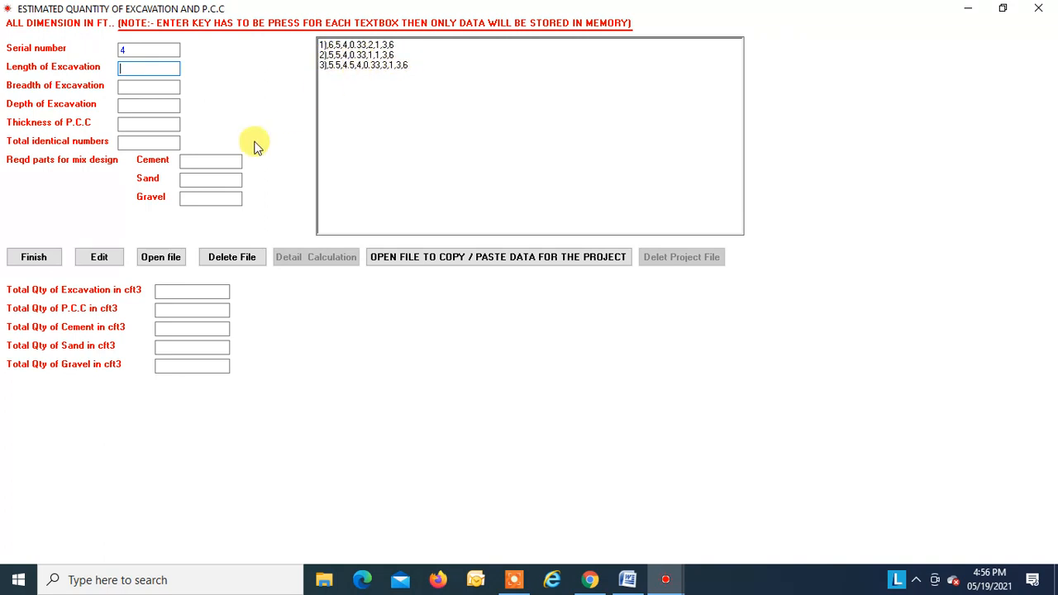
- Finish the data entry, confirm that no further editing is needed, and save the data file as file1
left_click(45, 261)
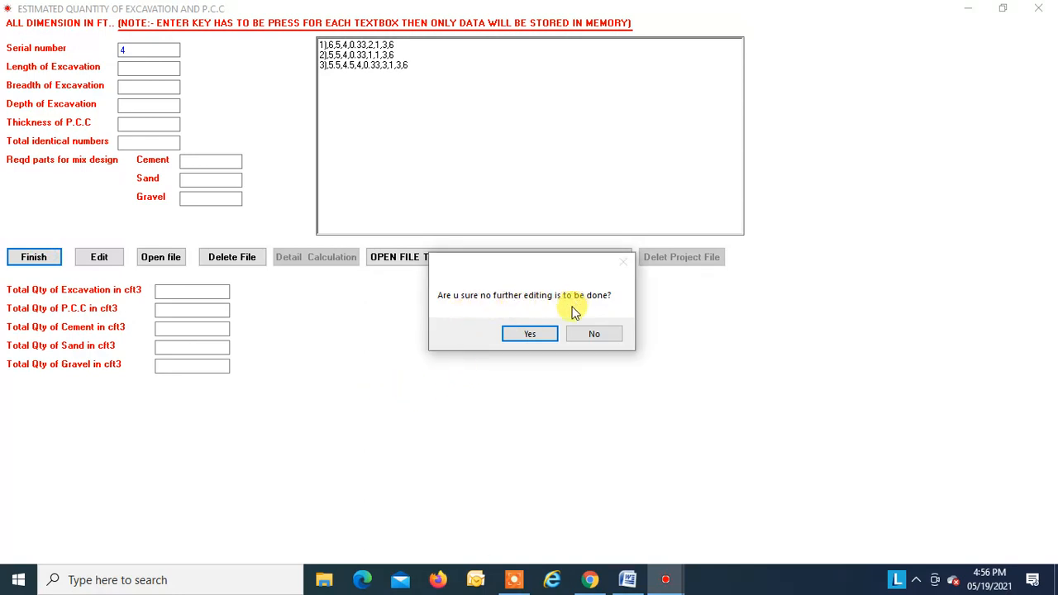
left_click(522, 336)
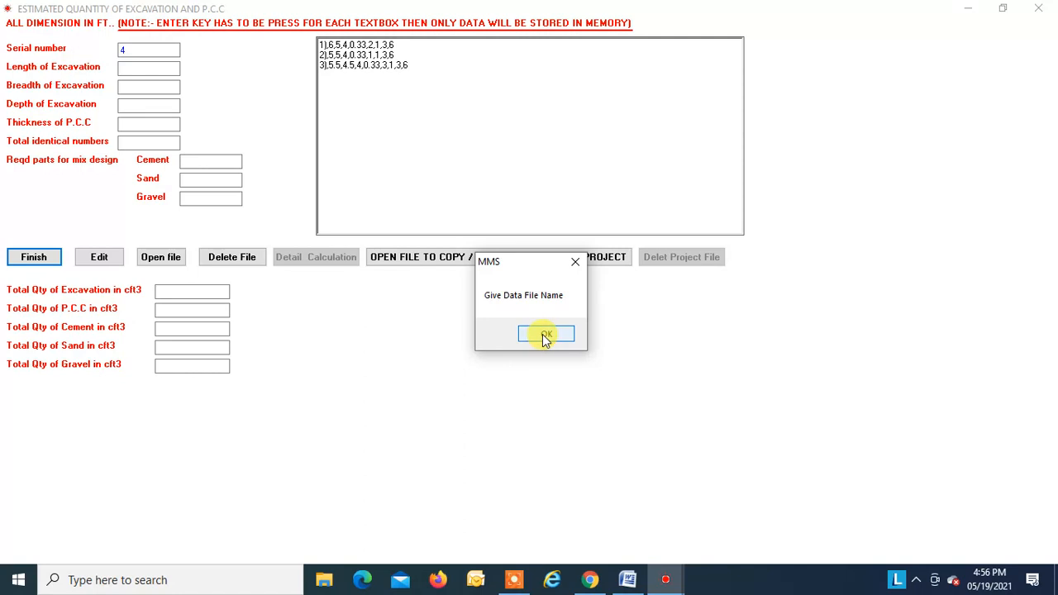
left_click(545, 336)
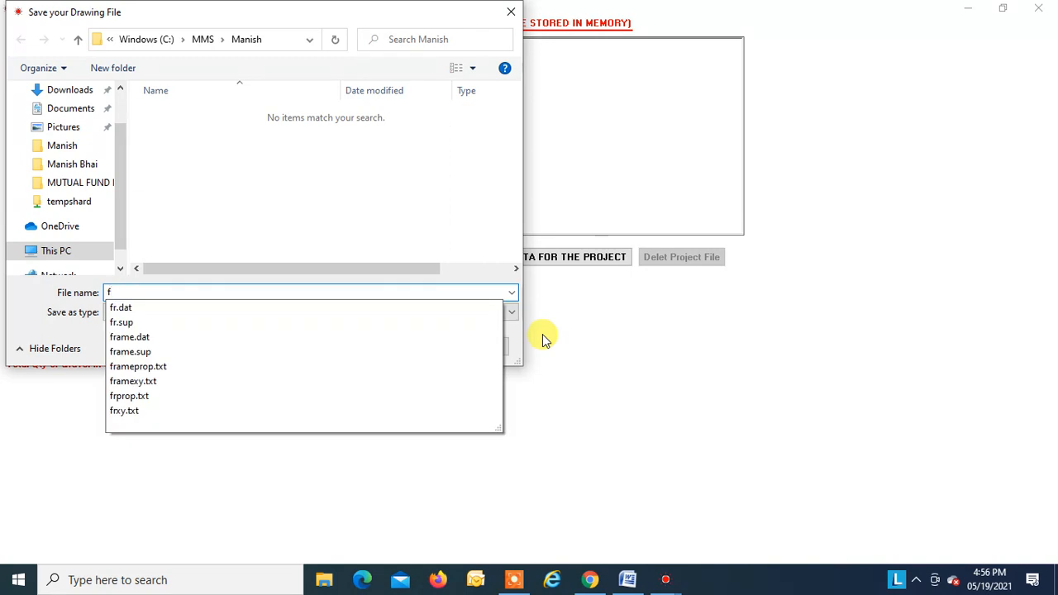
type("ile1")
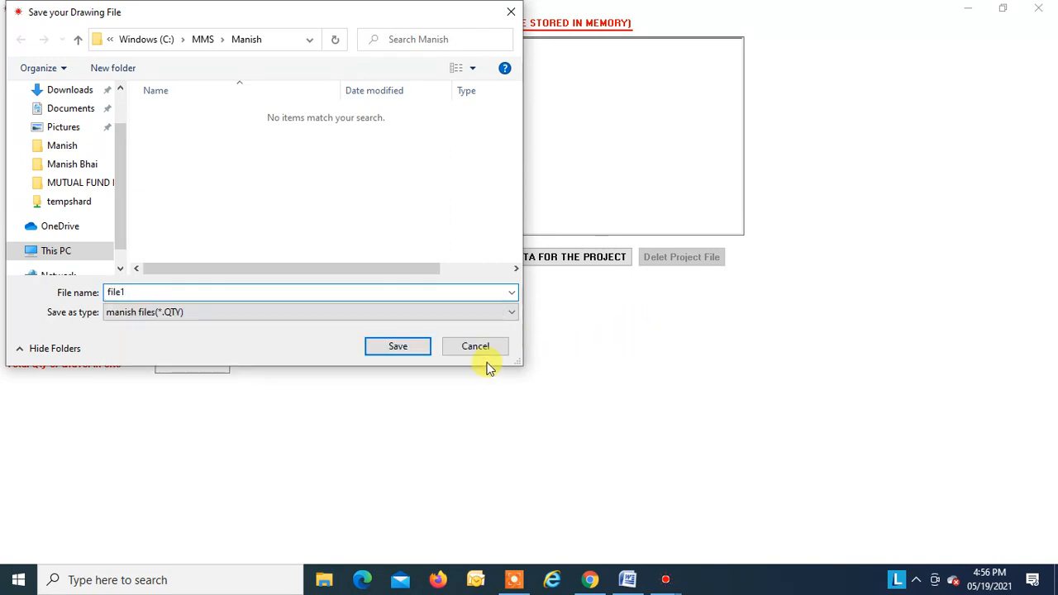
left_click(392, 348)
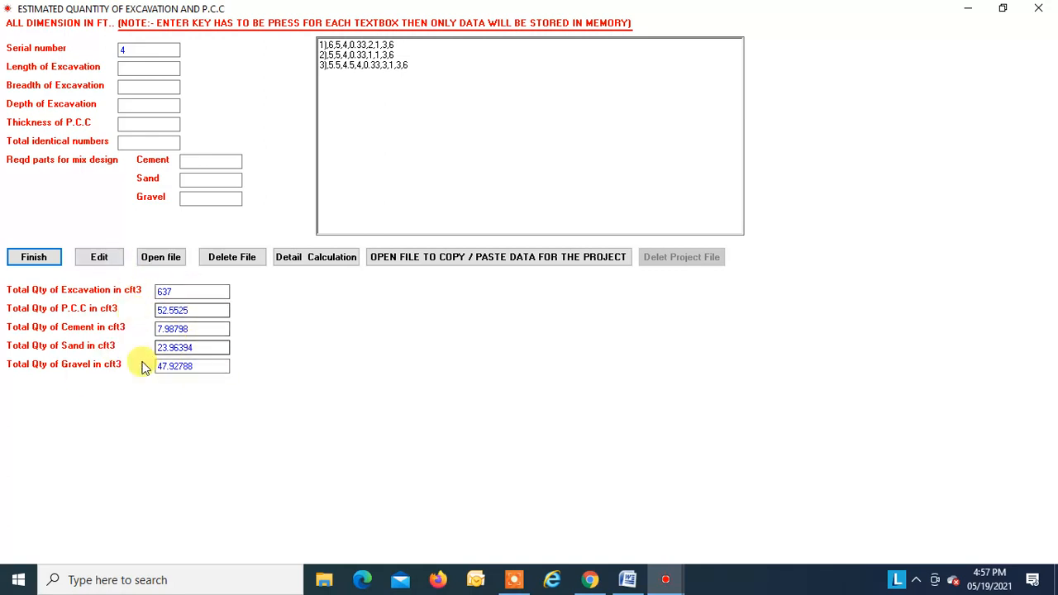
- Switch to the MATERIAL ESTIMATE document in Word and check its excavation input table and total quantities against the program's results
left_click(628, 579)
scroll(620, 390, "down", 10)
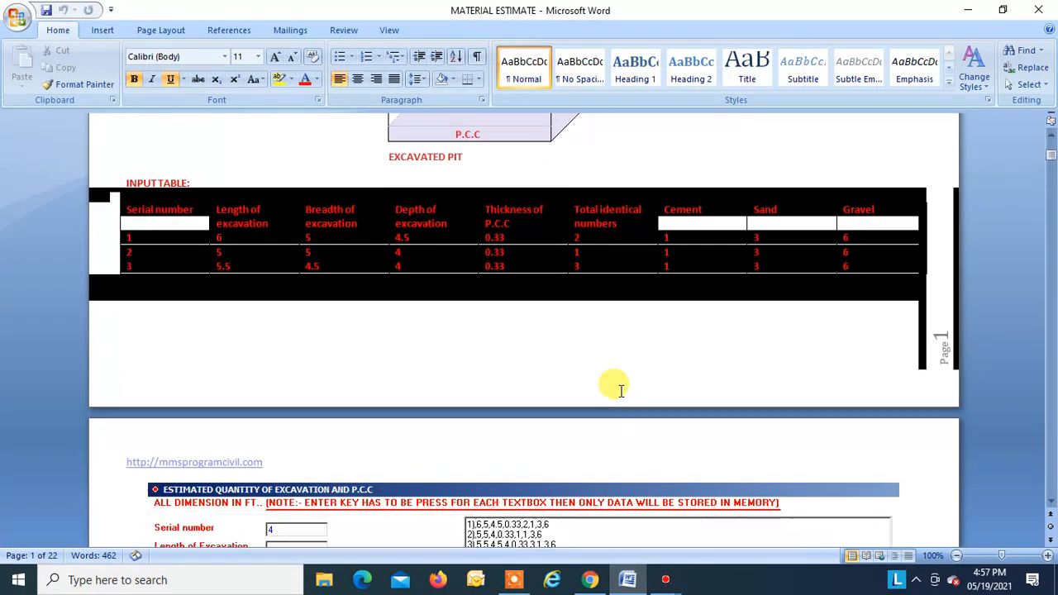
scroll(614, 393, "down", 3)
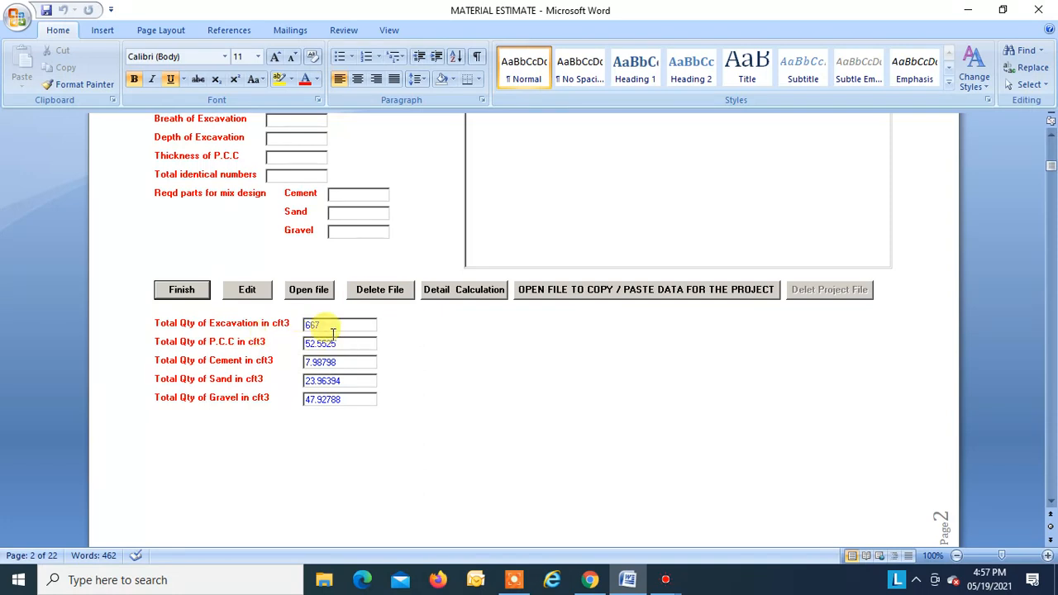
left_click(969, 15)
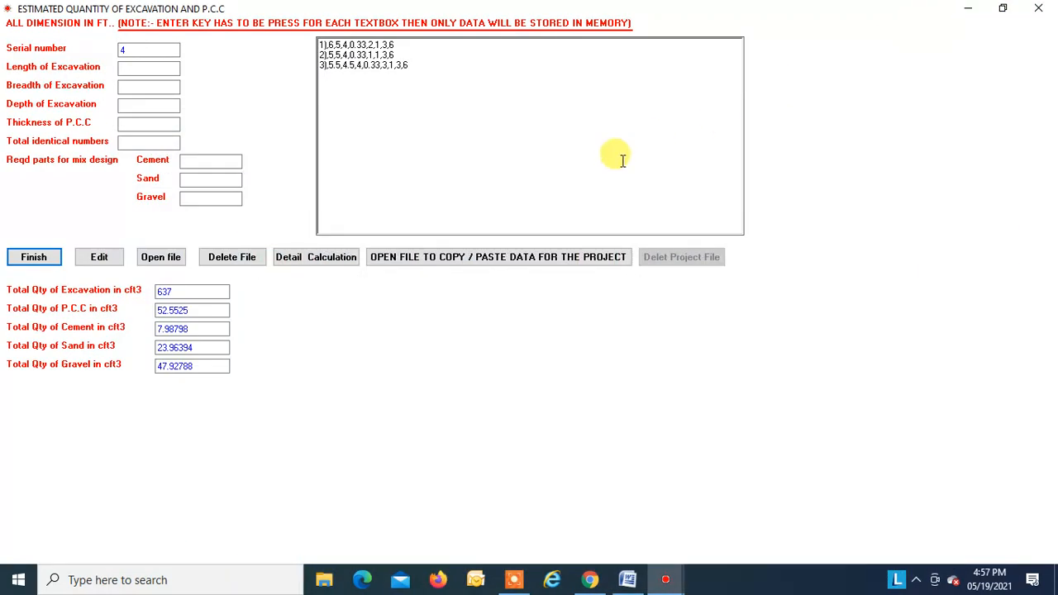
- Open the detailed calculation of the excavation and P.C.C quantities, review it in a maximized window, and close it
left_click(324, 265)
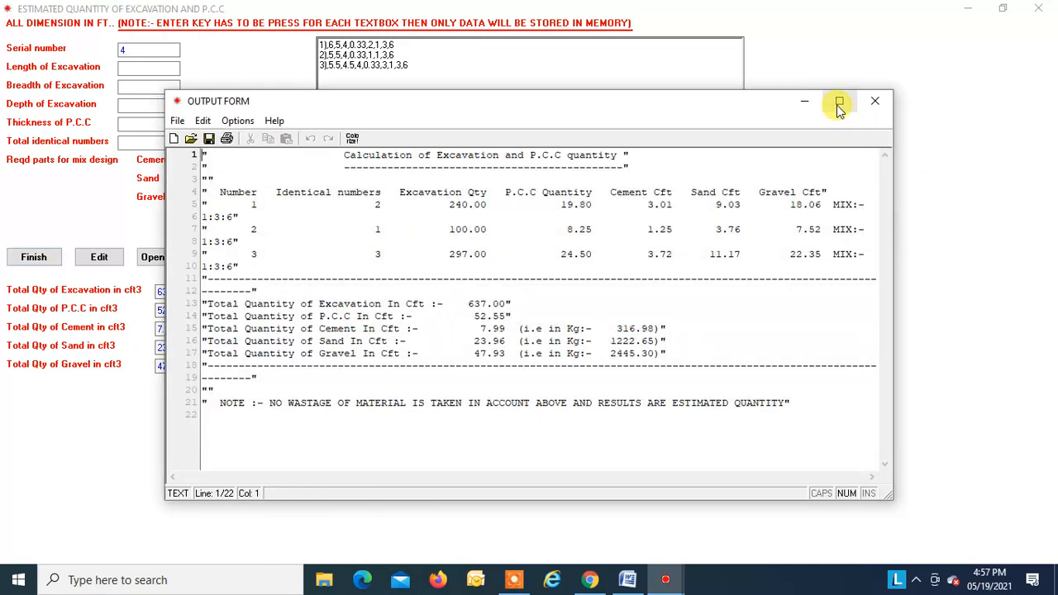
double_click(839, 106)
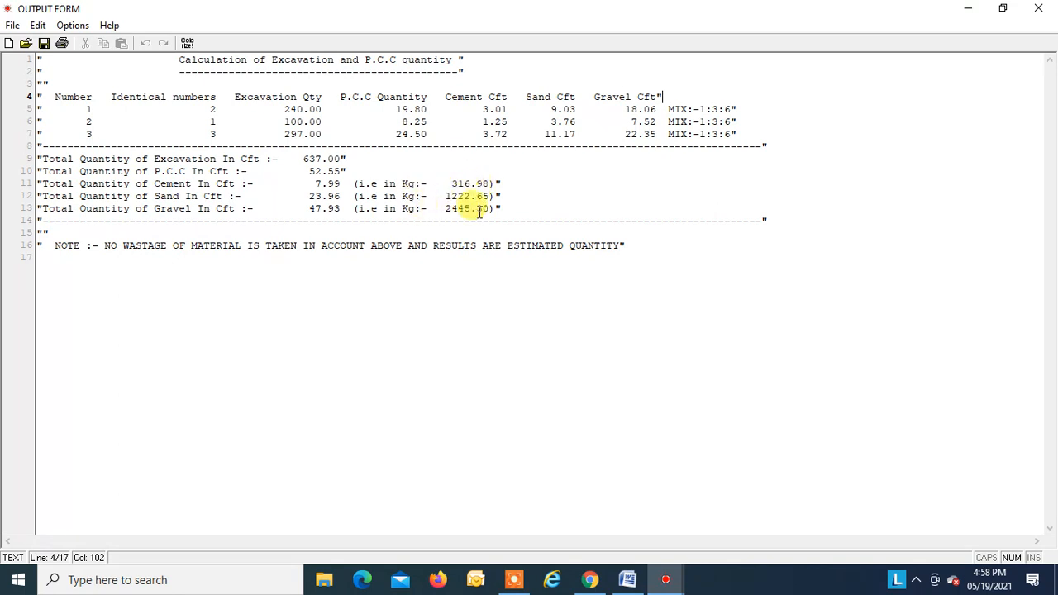
left_click(1039, 10)
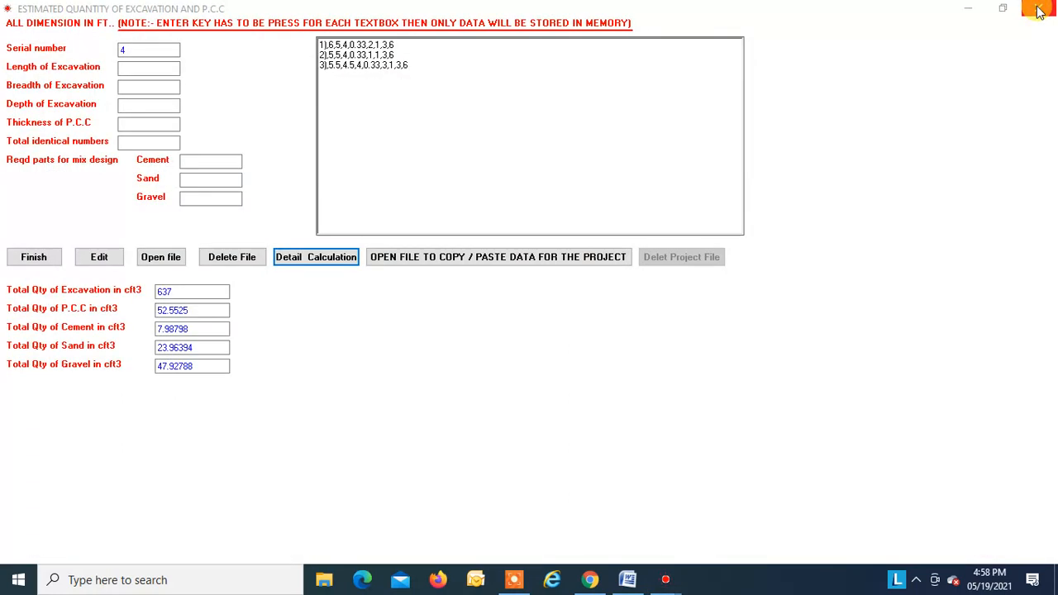
- Switch to the MATERIAL ESTIMATE document in Word and review the excavation detail calculation chart and the footings input table
left_click(625, 579)
scroll(570, 382, "down", 13)
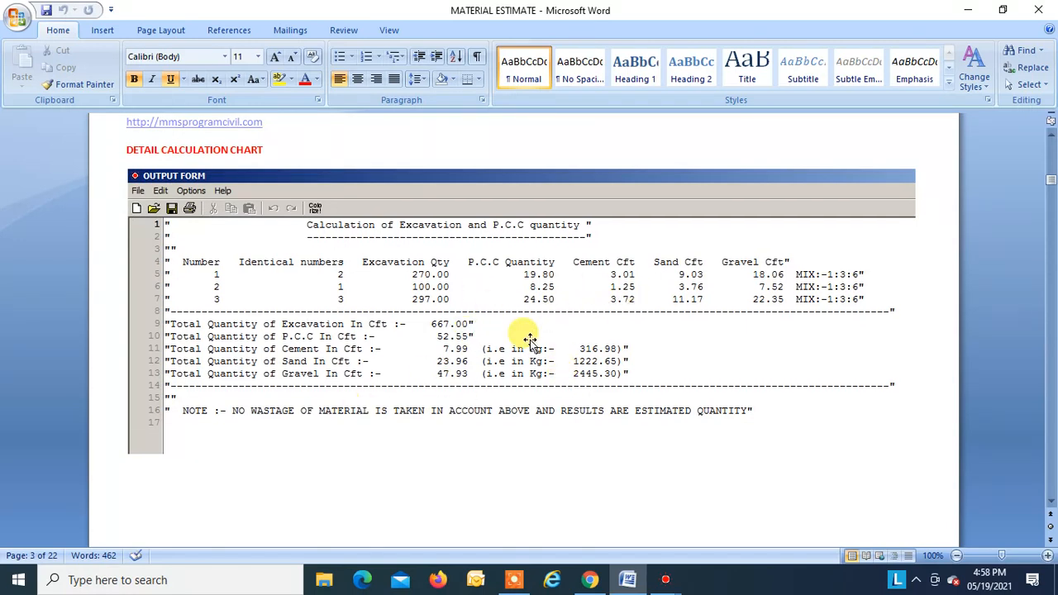
scroll(529, 339, "down", 10)
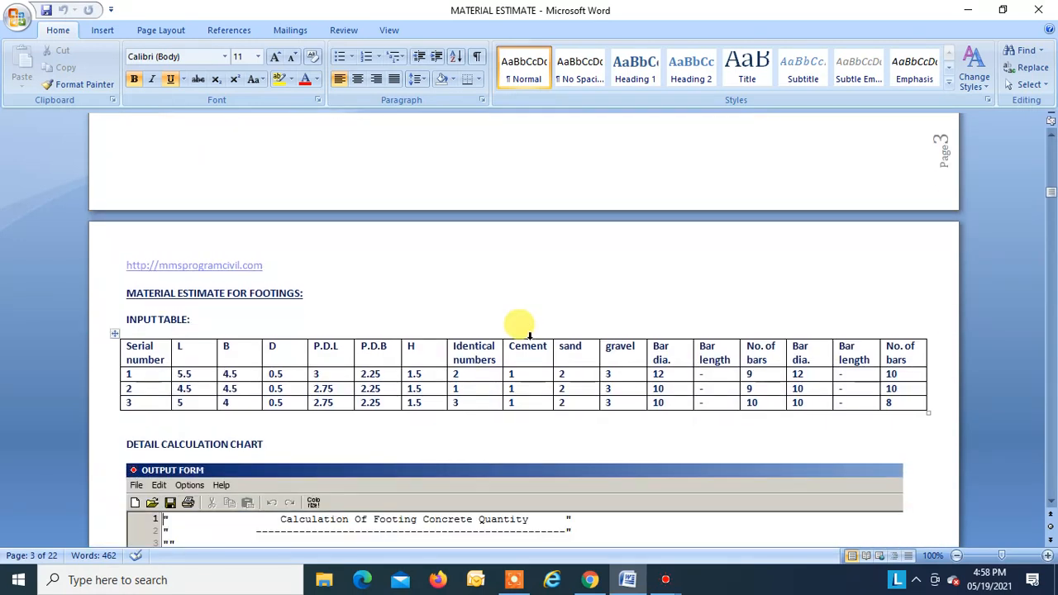
scroll(529, 330, "down", 2)
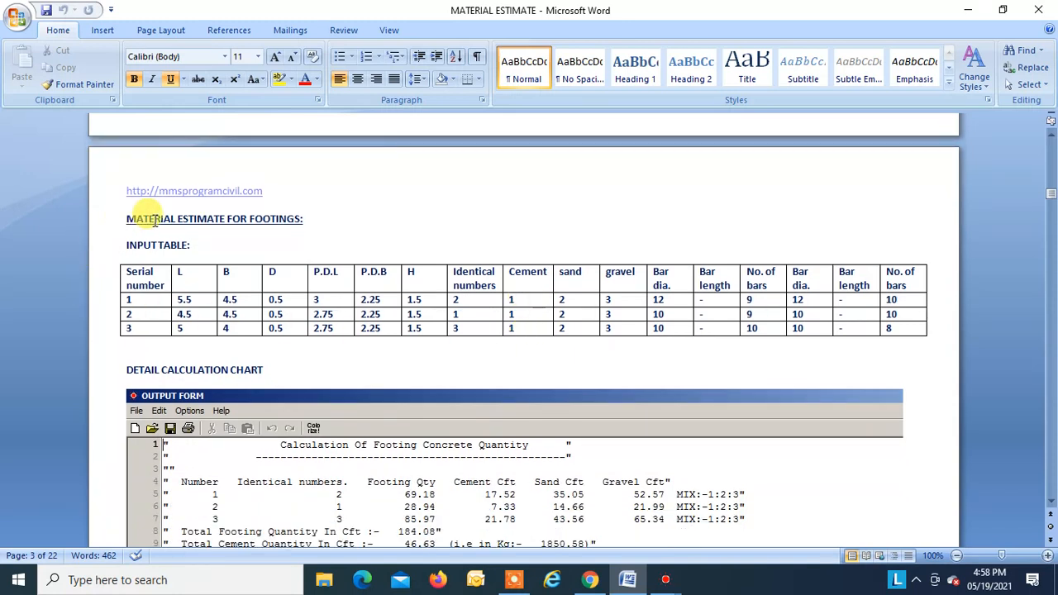
left_click(971, 10)
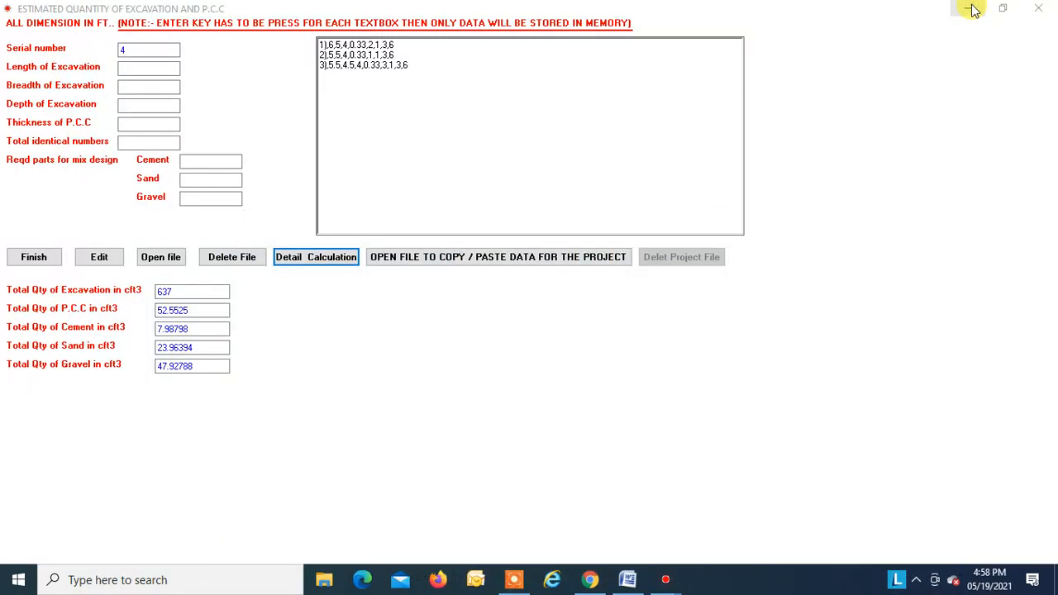
- Close the excavation and P.C.C form and open the Quantity Estimate module from the MMS System form
left_click(1038, 10)
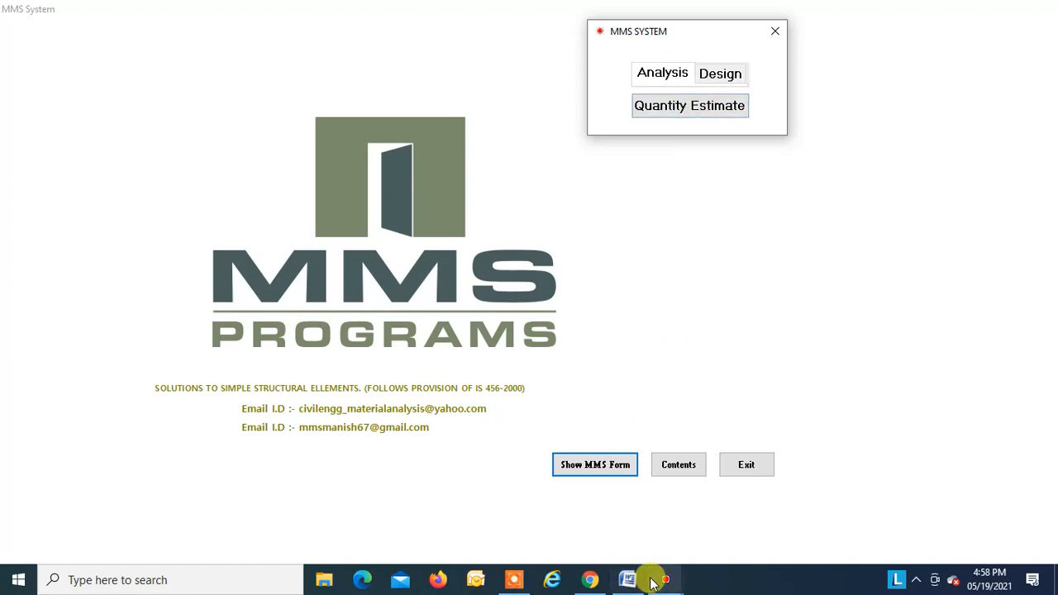
left_click(658, 105)
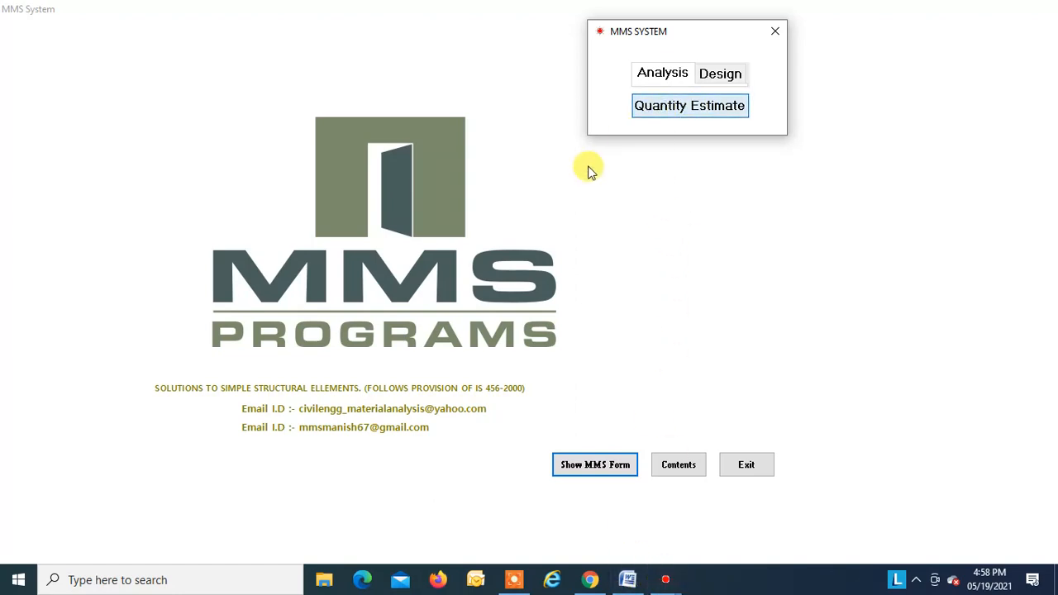
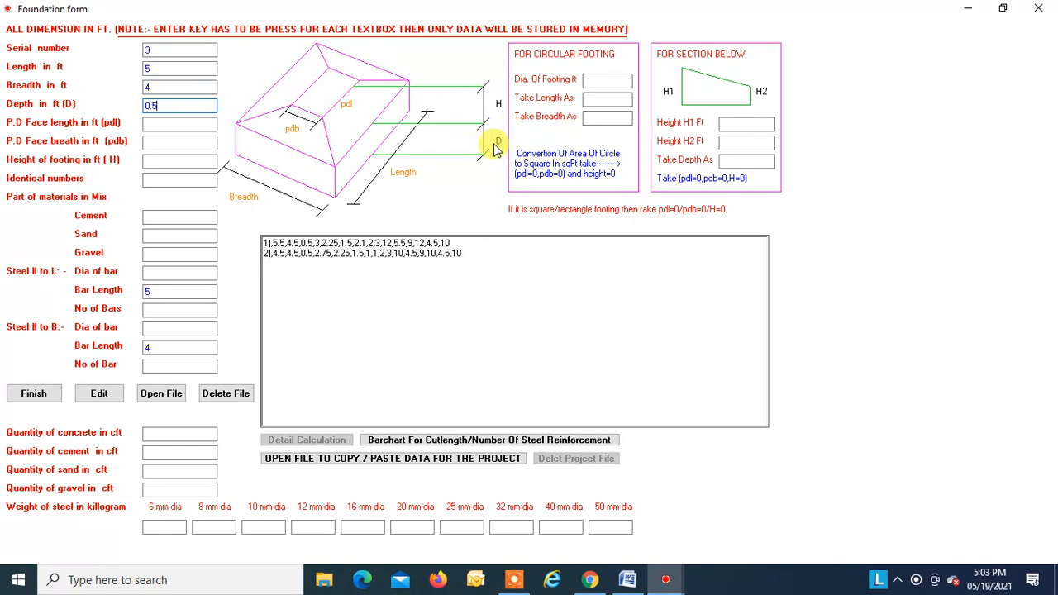
- Complete footing 3 with depth 0.5, face 2.75 by 2.25, height 1.5, 3 identical, mix 1:2:3, and 10 mm bars, 10 along length and 8 along breadth
key("Return")
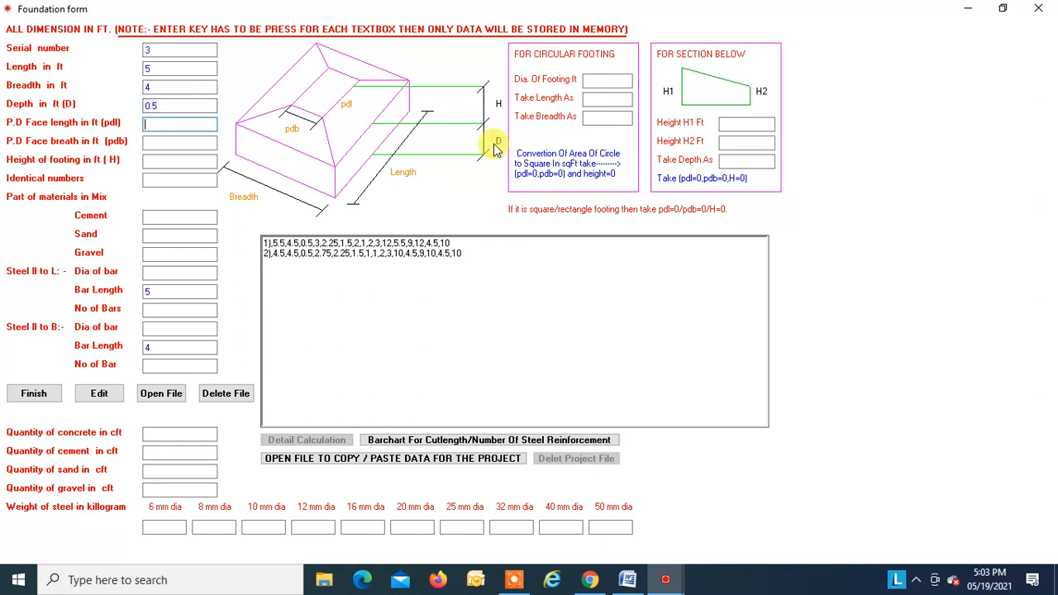
type("2.75")
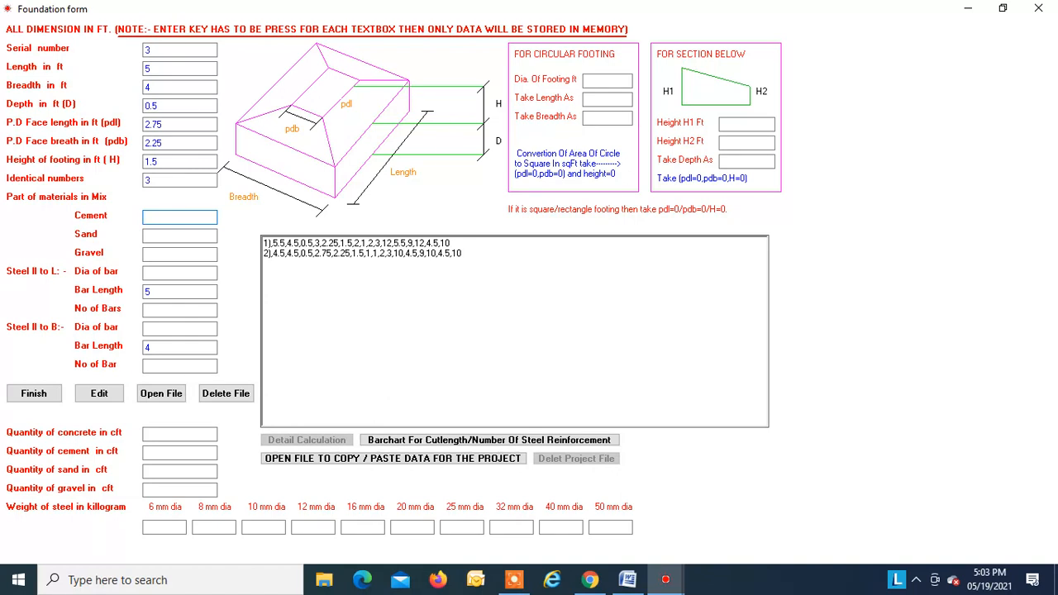
key("Return")
key("Return")
type("3")
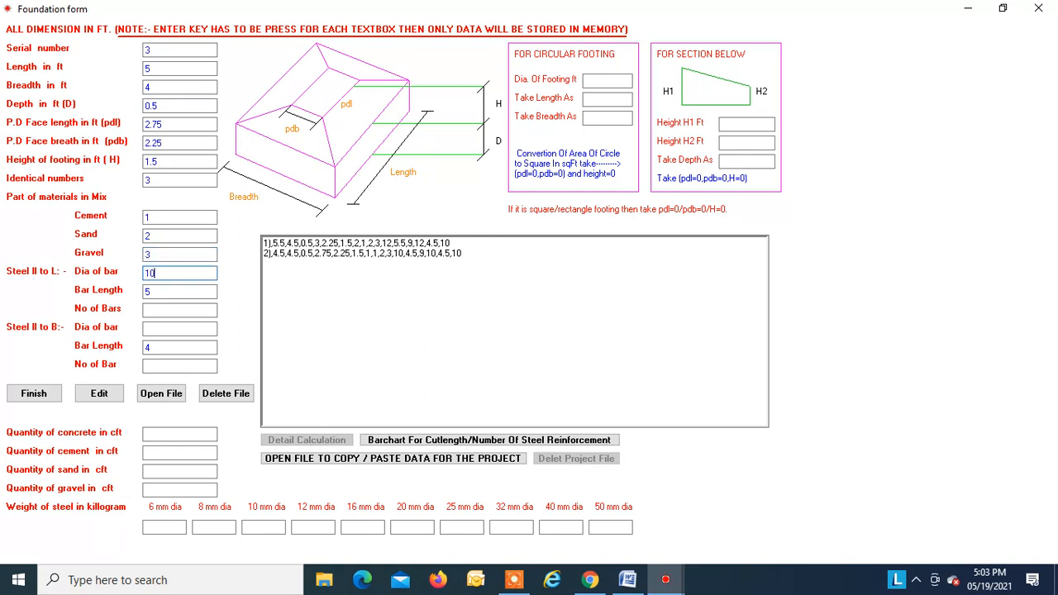
key("Return")
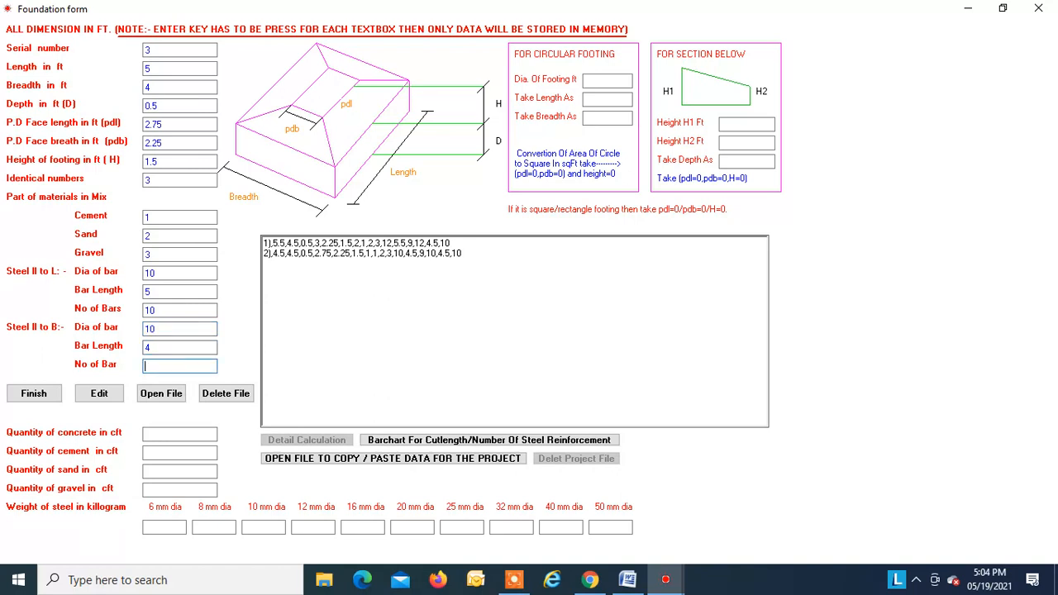
key("Return")
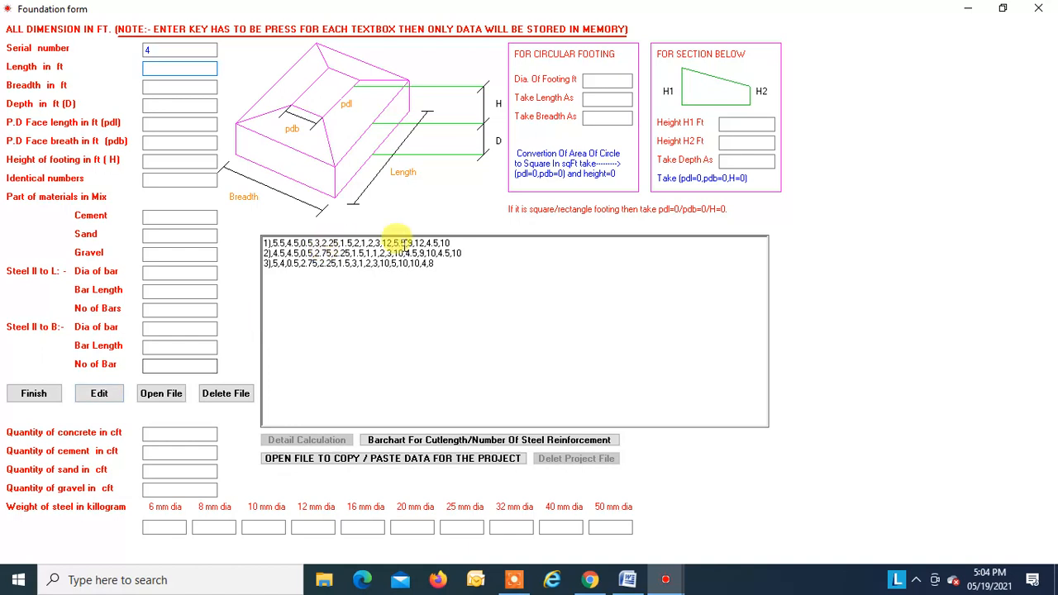
- Open footing serial number 2 for editing, go through all its stored values without altering them, and store the record again
left_click(99, 395)
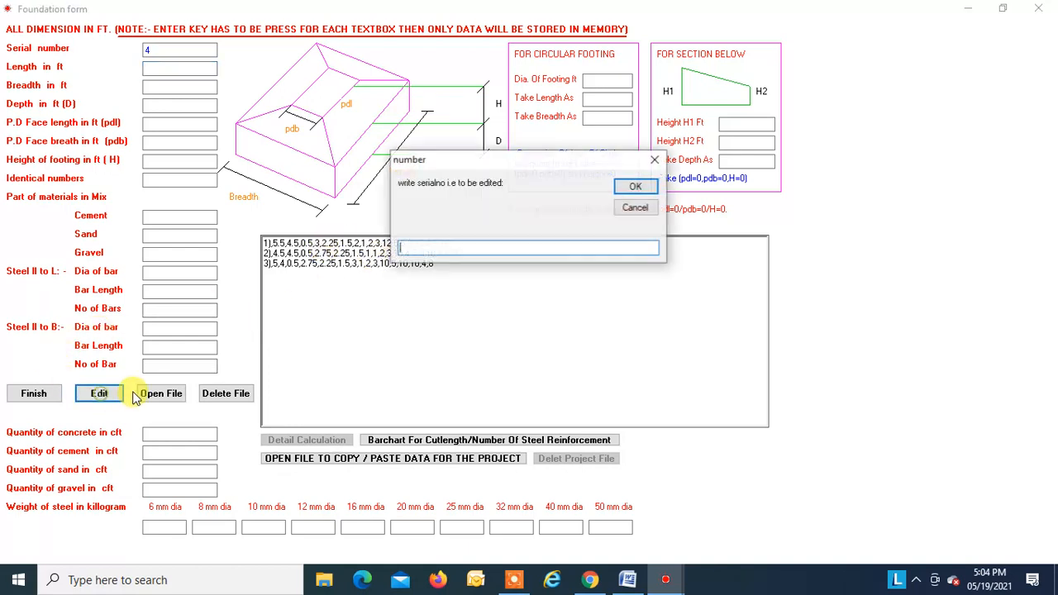
type("2")
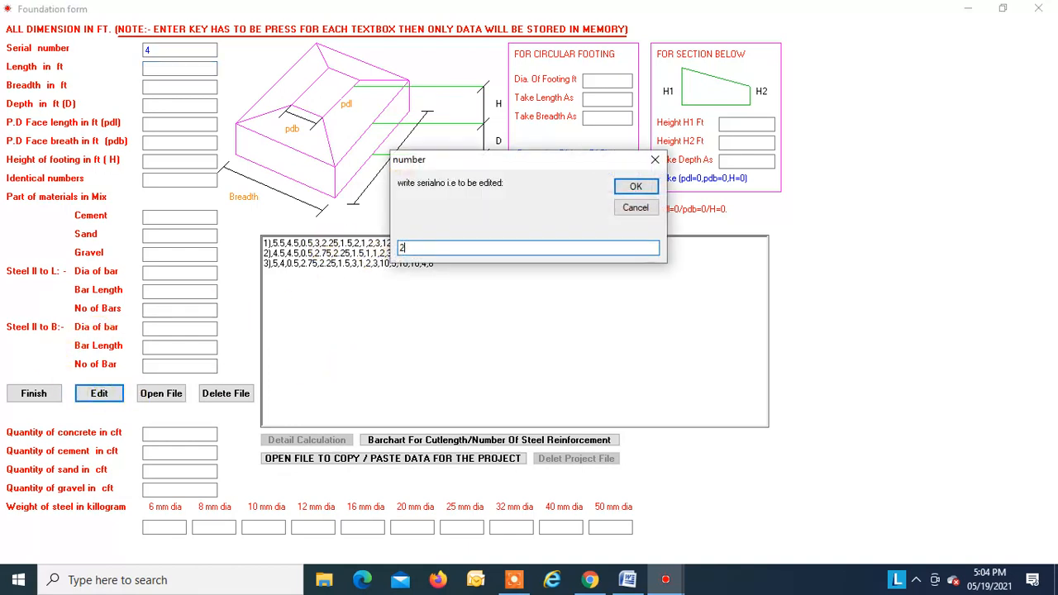
key("Return")
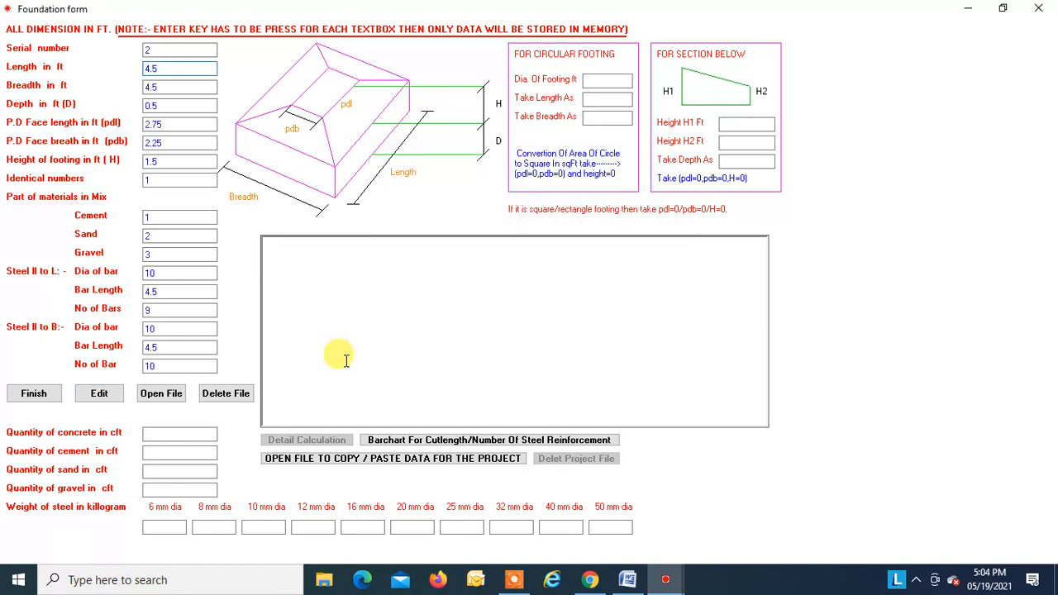
key("Return")
key("Return")
key("Return")
key("Return")
key("Return")
key("Return")
key("Return")
key("Return")
key("Return")
key("Return")
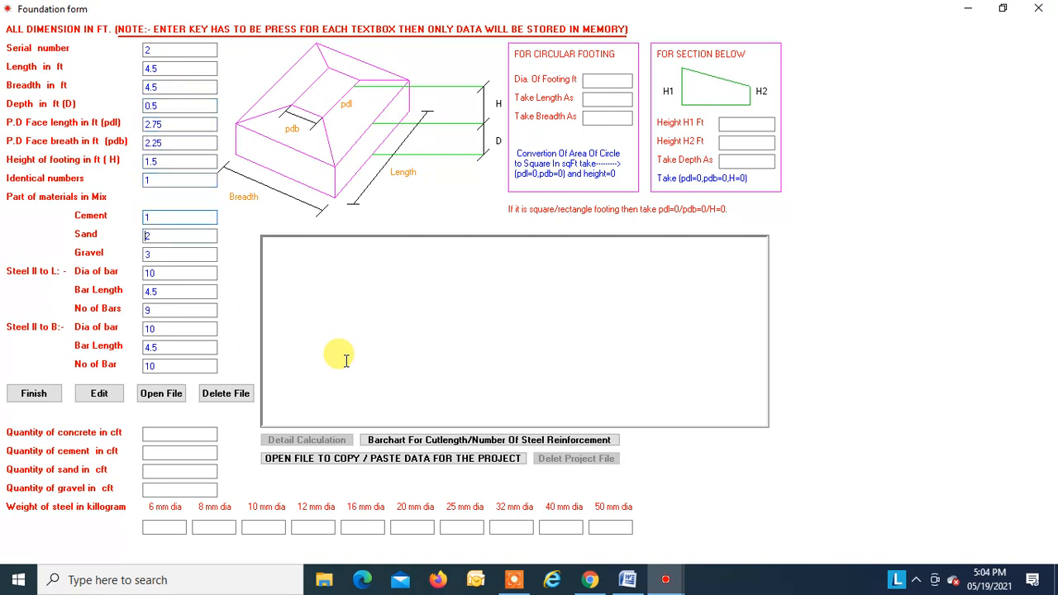
key("Return")
key("Return")
key("Return")
key("Return")
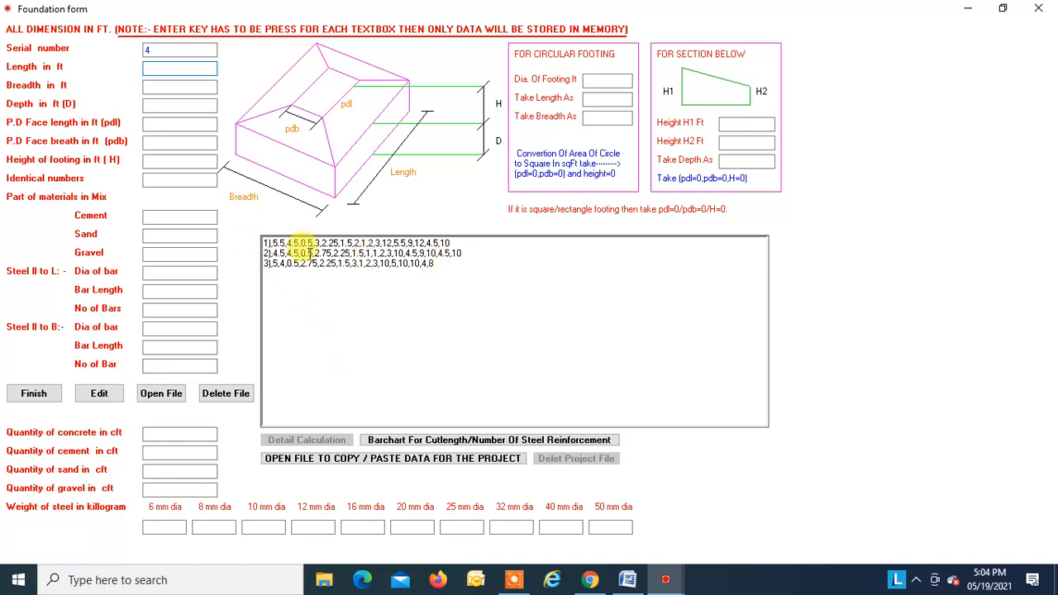
- Finish the footing data entry, confirm that no further editing is needed, and save the foundation data file as file1
left_click(37, 394)
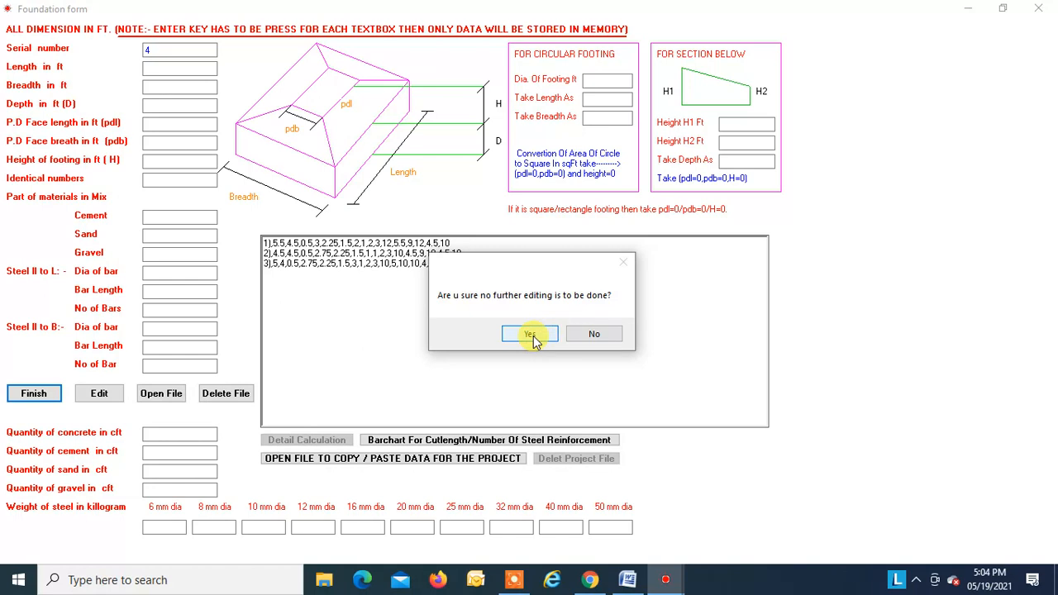
left_click(530, 335)
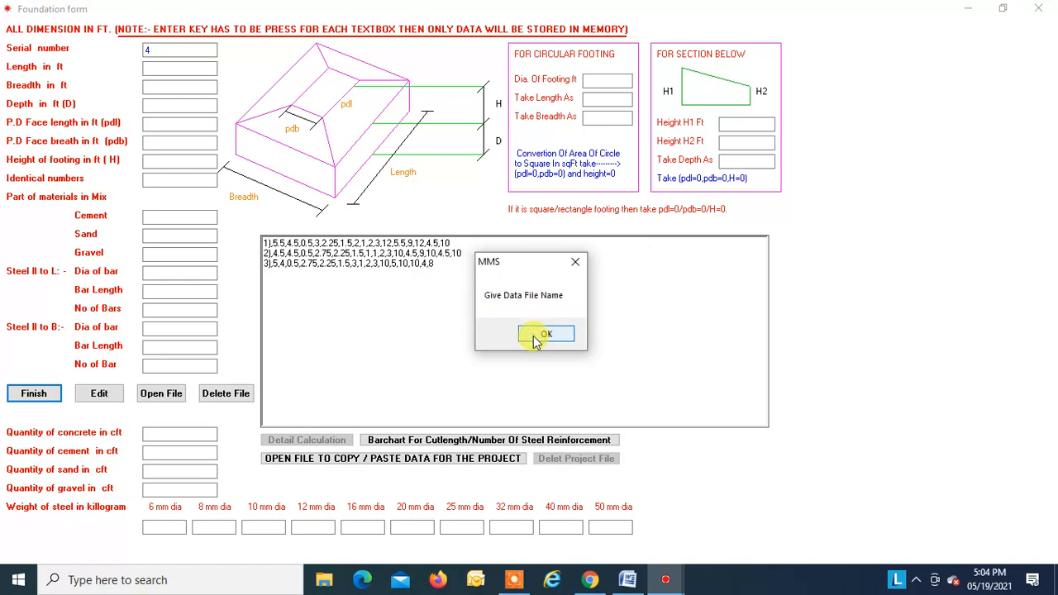
left_click(533, 336)
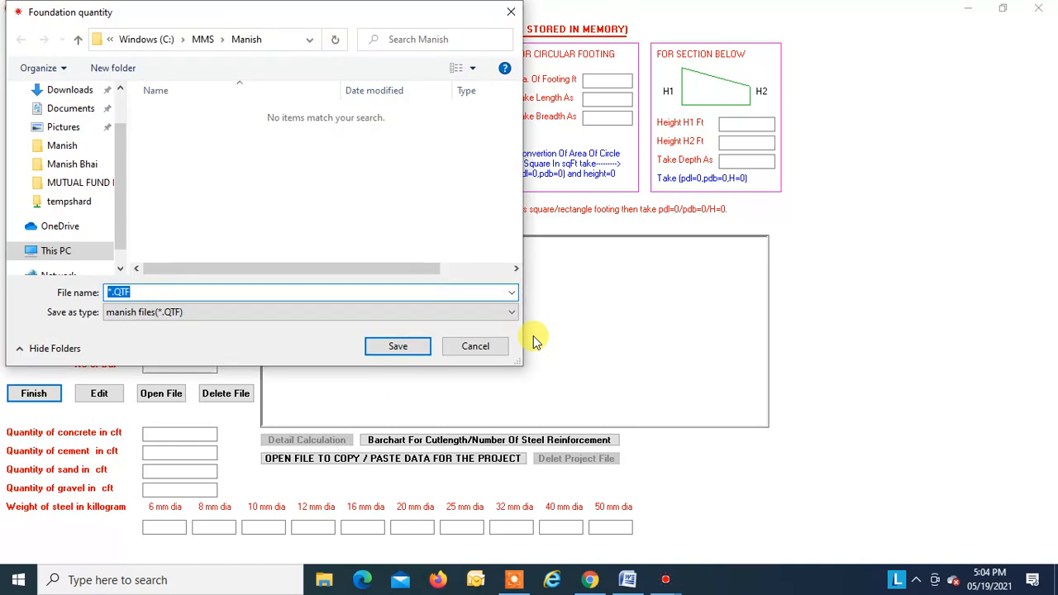
type("file1")
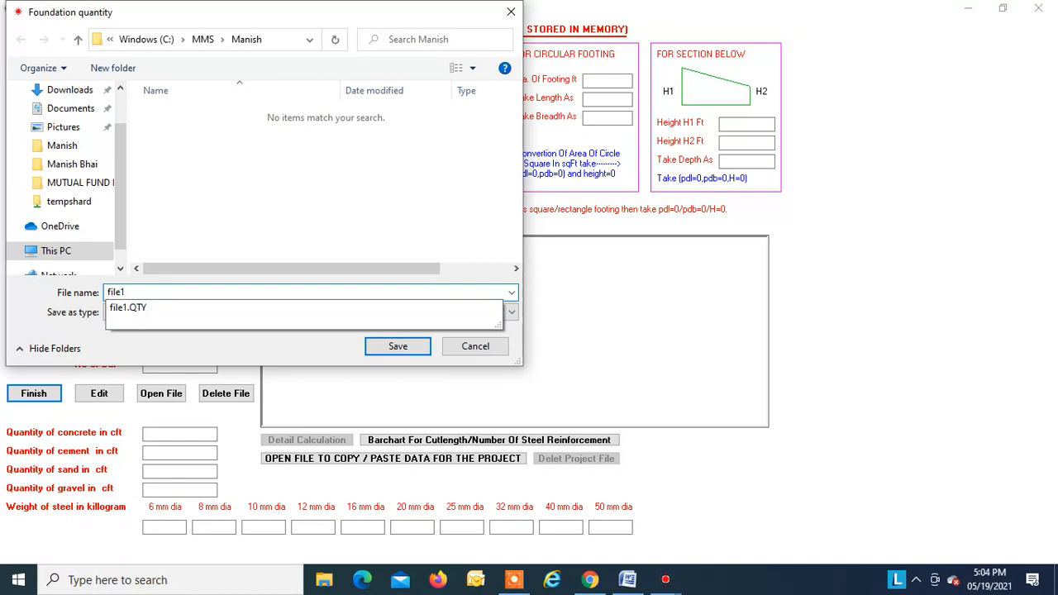
left_click(397, 347)
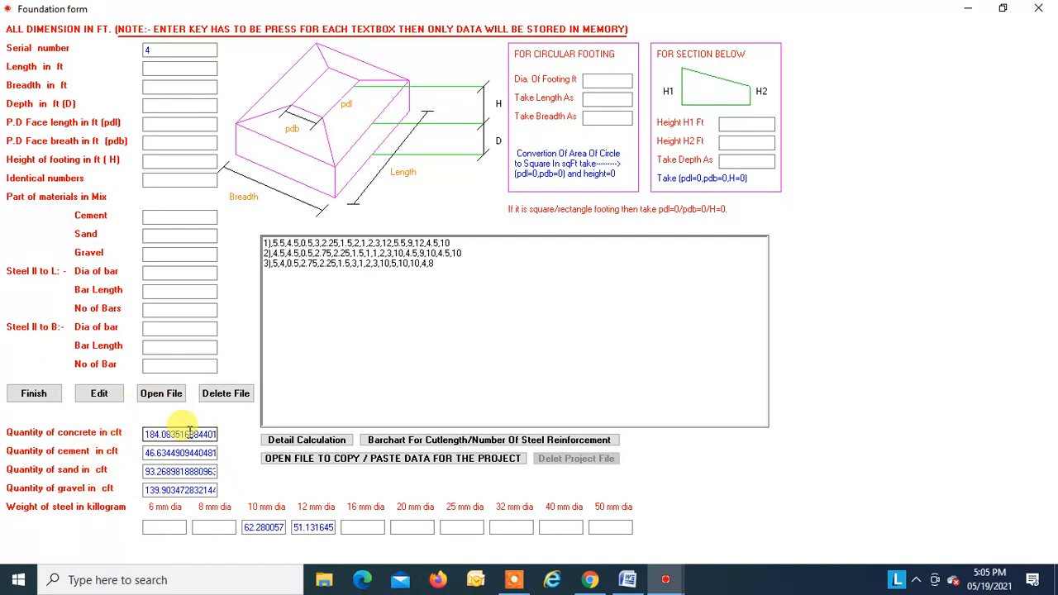
- Review the computed footing material and steel quantities and compare them with the footings results in the MATERIAL ESTIMATE document in Word
left_click(198, 453)
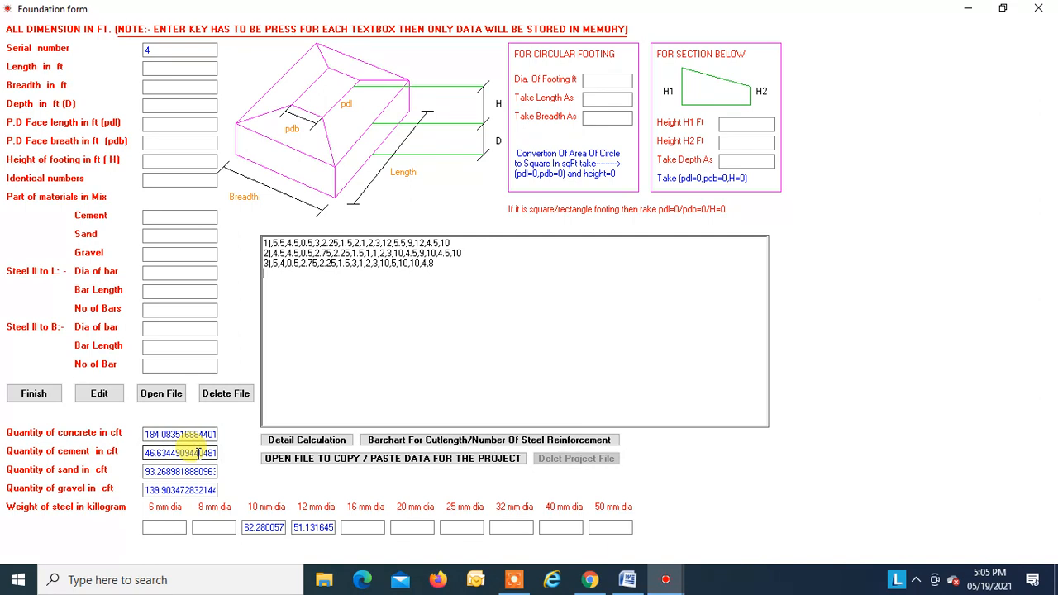
left_click(198, 471)
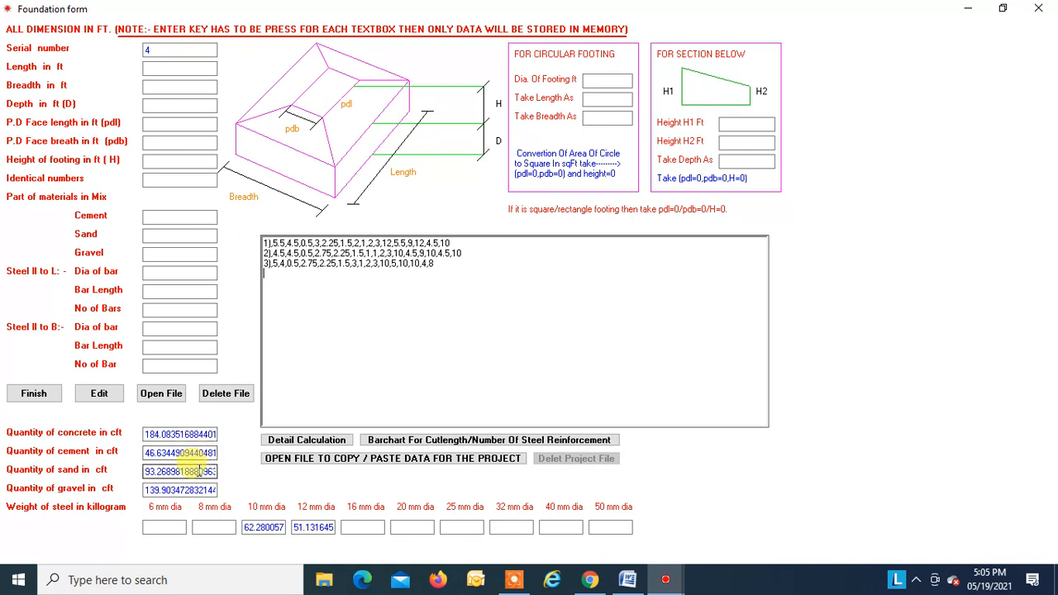
left_click(205, 489)
left_click(249, 524)
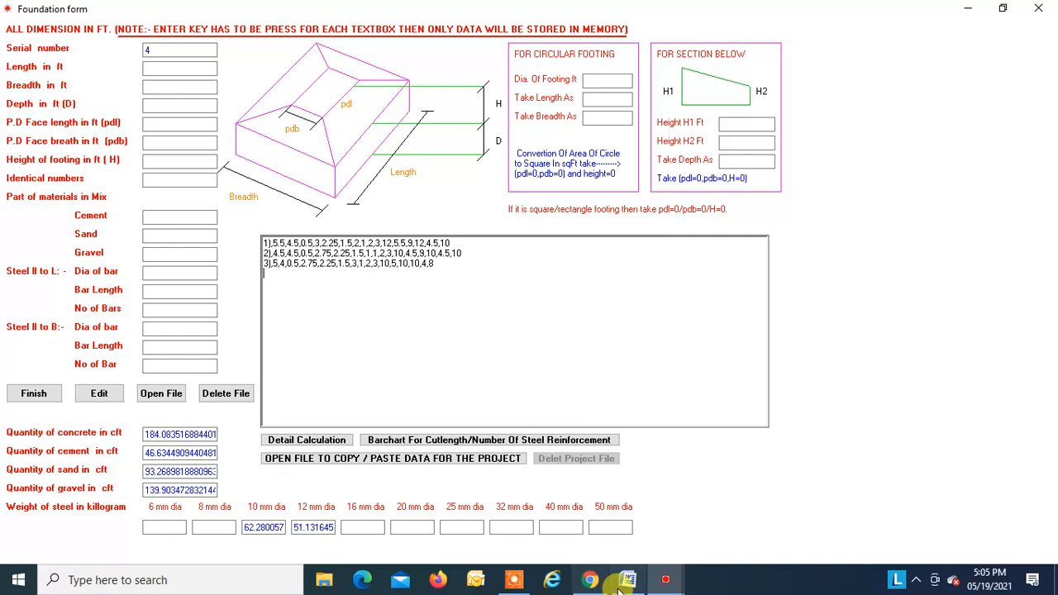
mouse_move(634, 584)
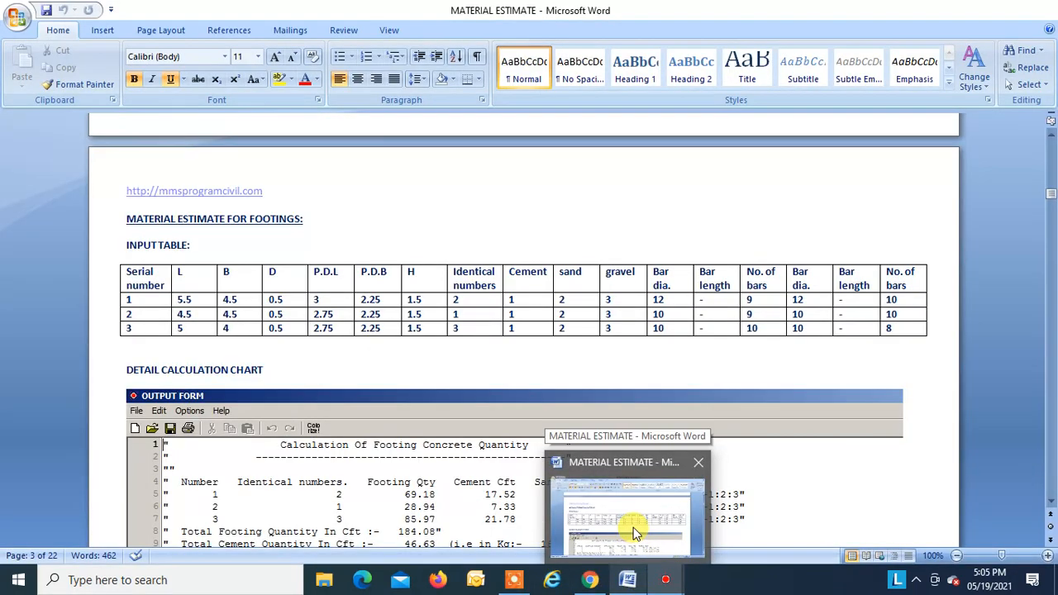
left_click(616, 515)
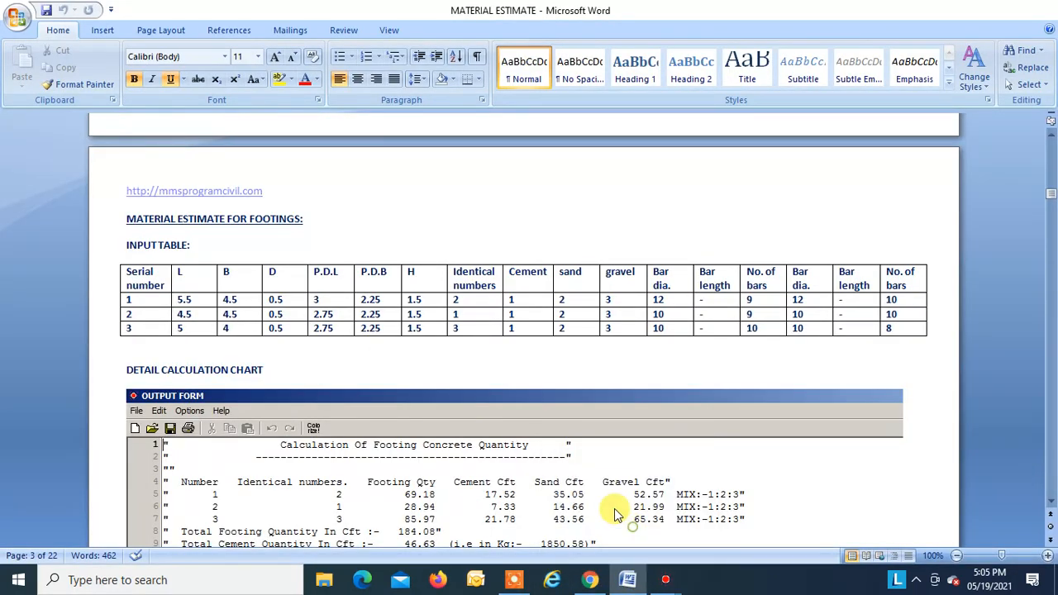
scroll(331, 287, "down", 10)
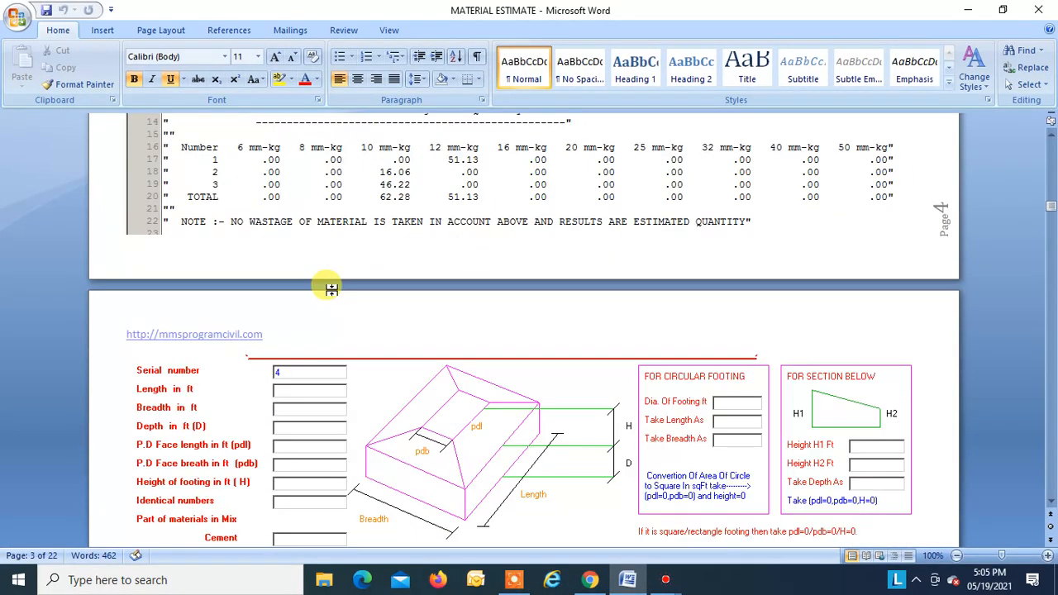
scroll(331, 288, "down", 7)
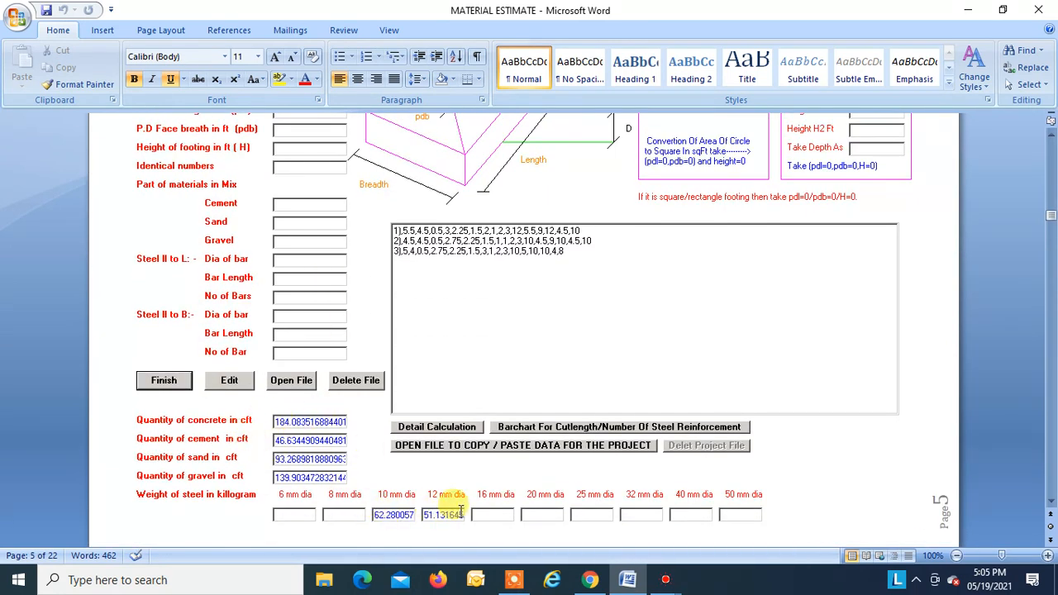
scroll(487, 455, "up", 1)
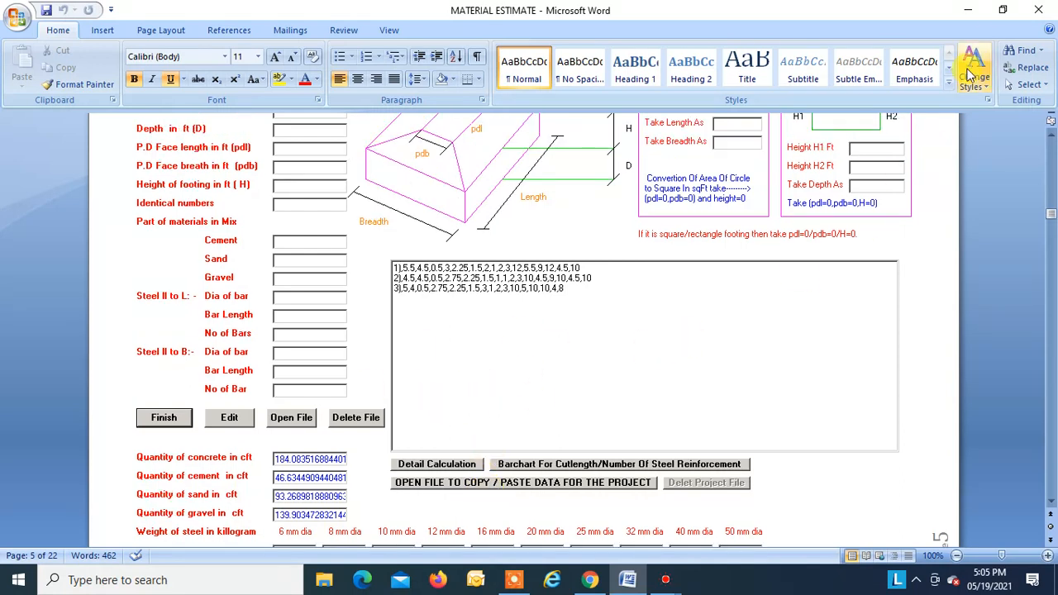
scroll(799, 190, "down", 3)
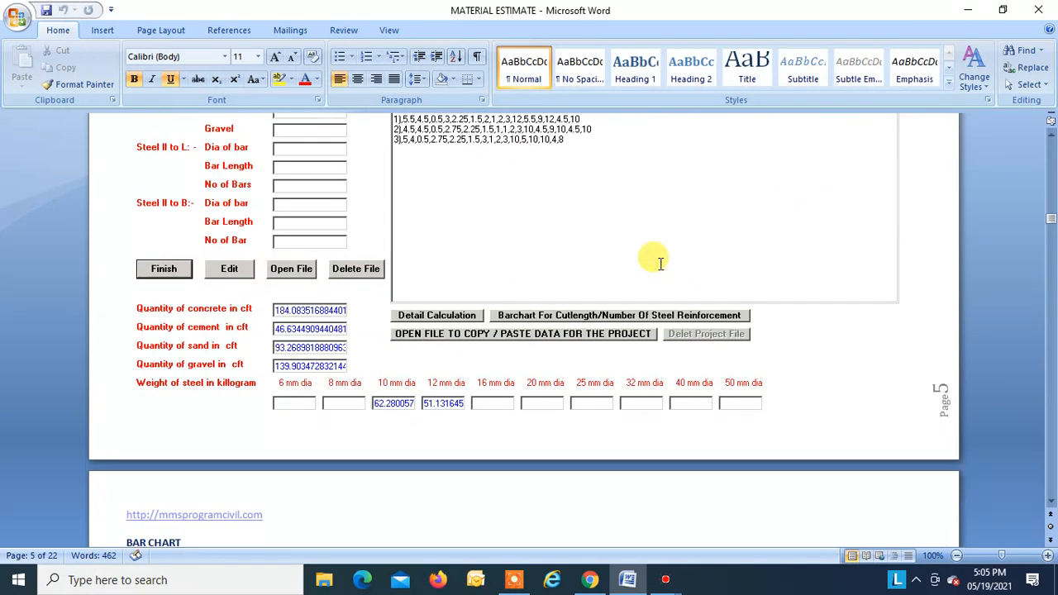
scroll(661, 263, "up", 15)
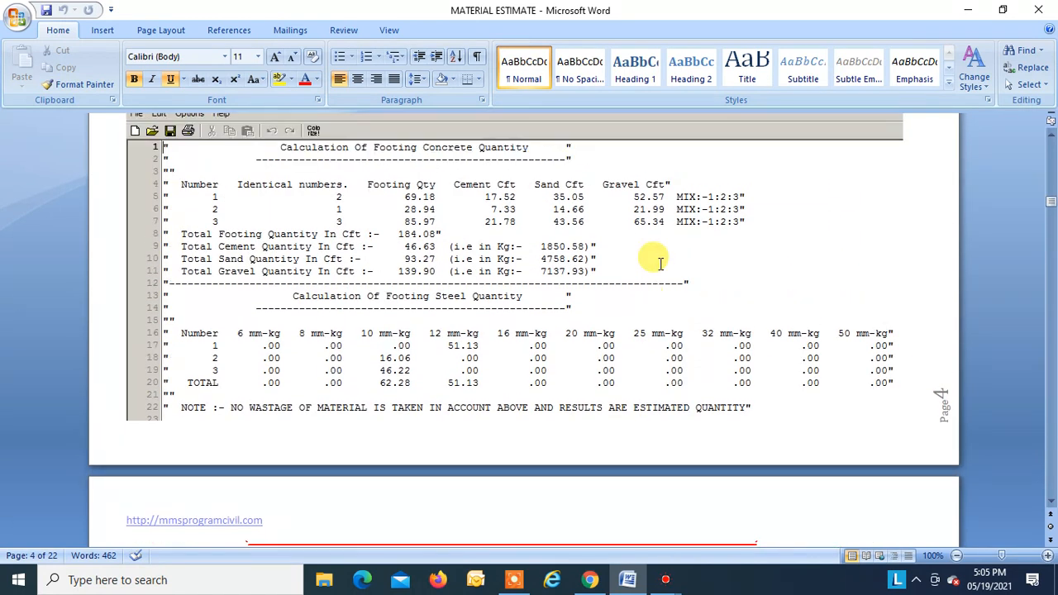
scroll(660, 263, "up", 1)
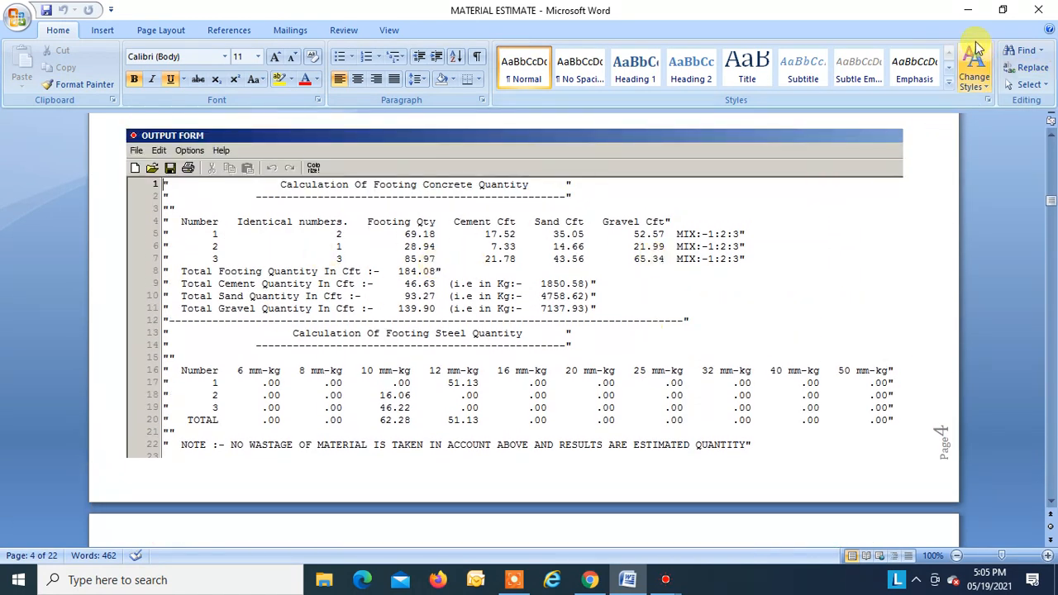
left_click(959, 10)
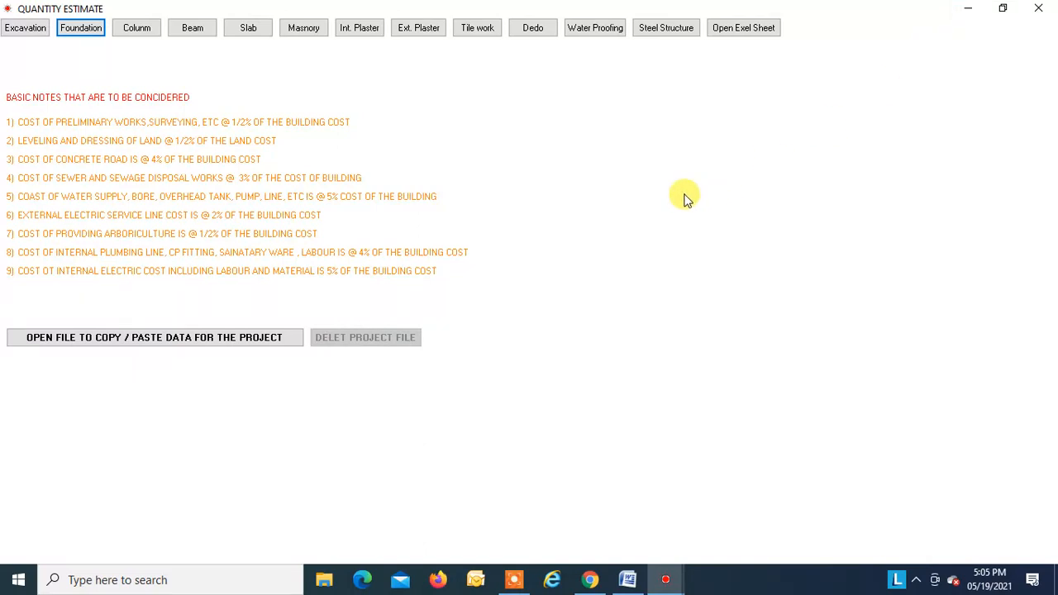
- Return to the MMS Foundation form, open the detailed calculation of footing concrete and steel, review it in a maximized window, and close it
mouse_move(673, 581)
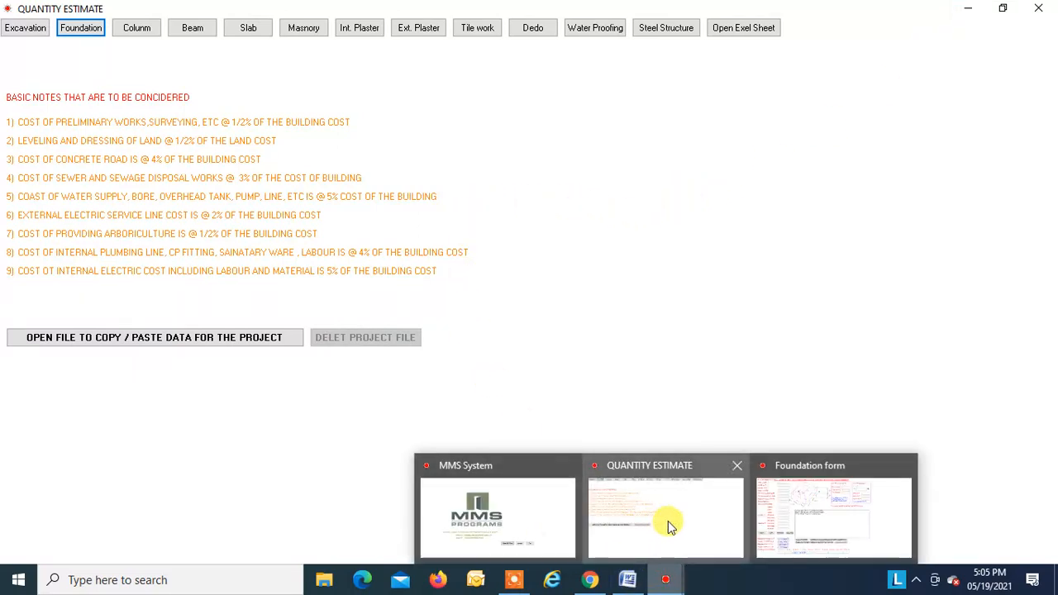
left_click(818, 519)
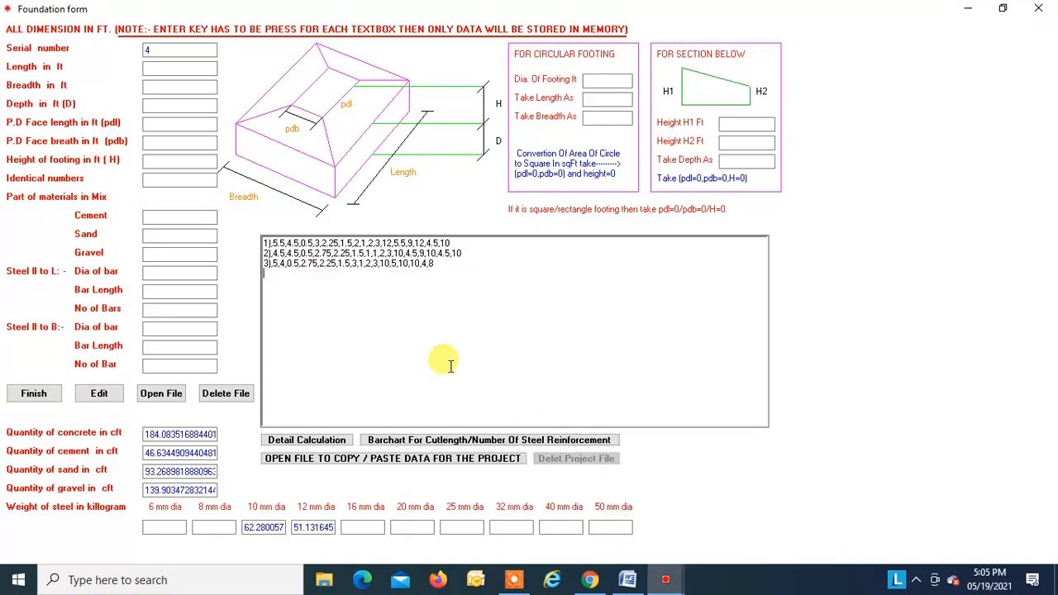
left_click(329, 447)
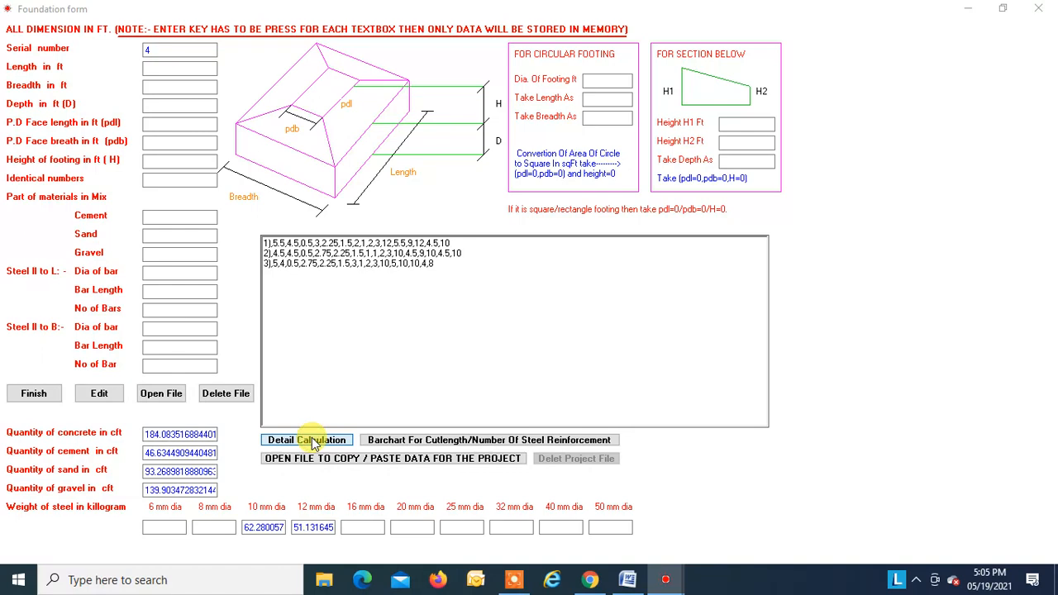
left_click(839, 100)
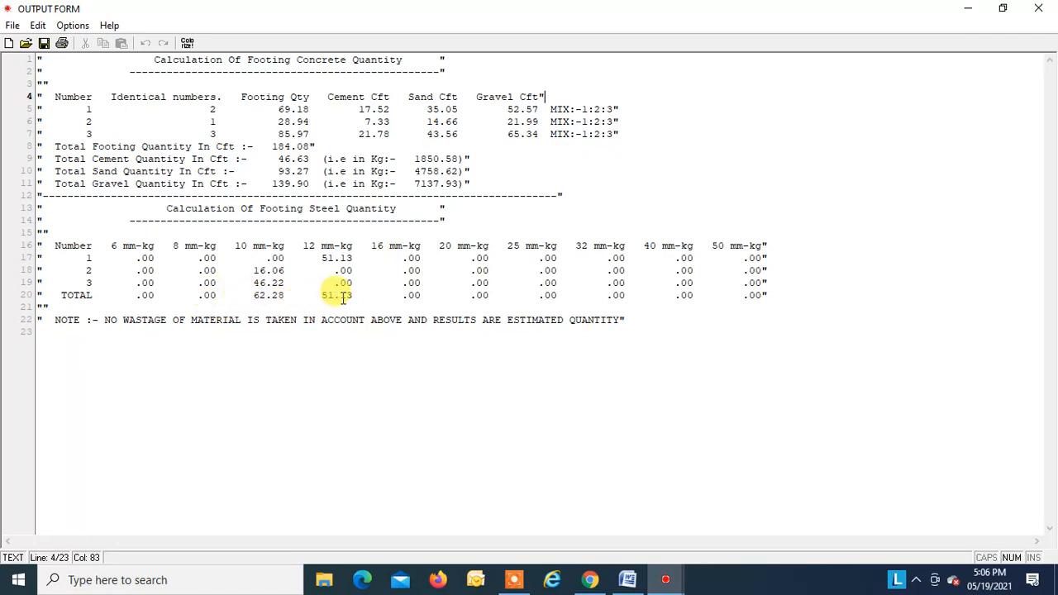
left_click(1038, 12)
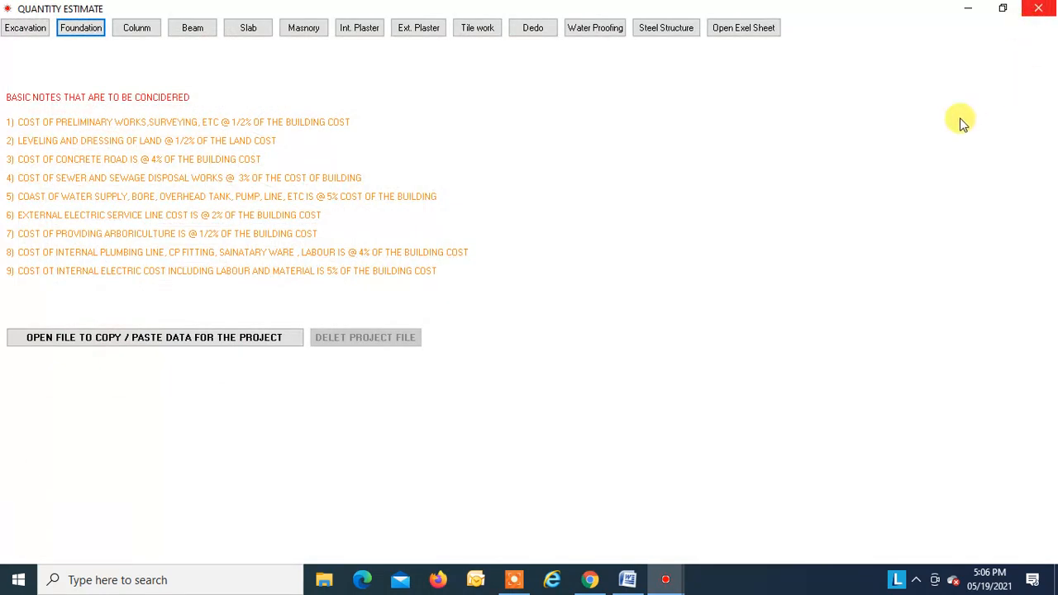
- Reopen the Foundation form and load the saved footing data file file1.QTF
left_click(668, 584)
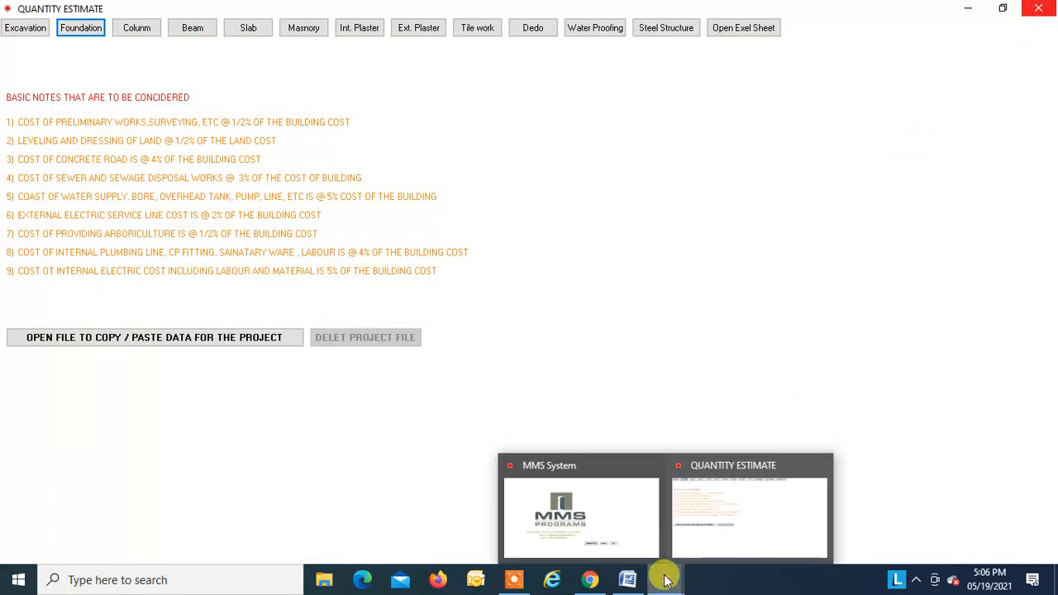
left_click(90, 32)
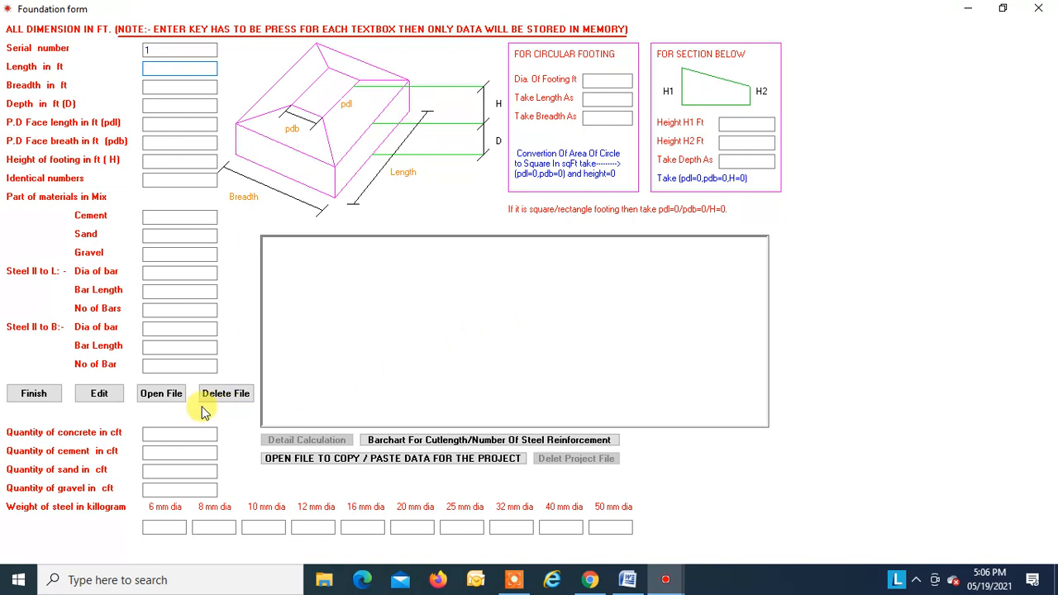
left_click(161, 394)
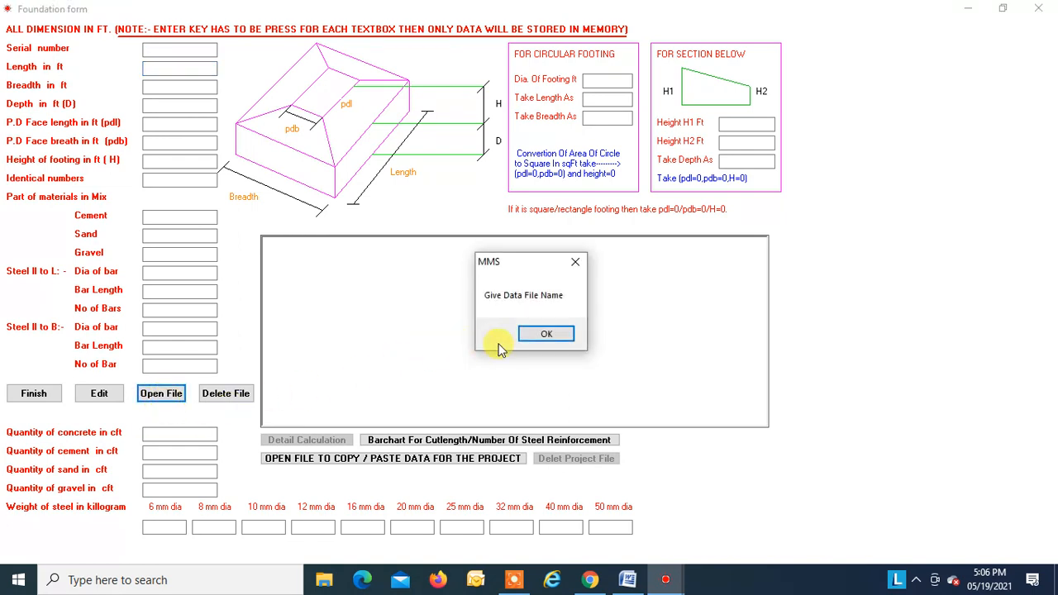
left_click(545, 335)
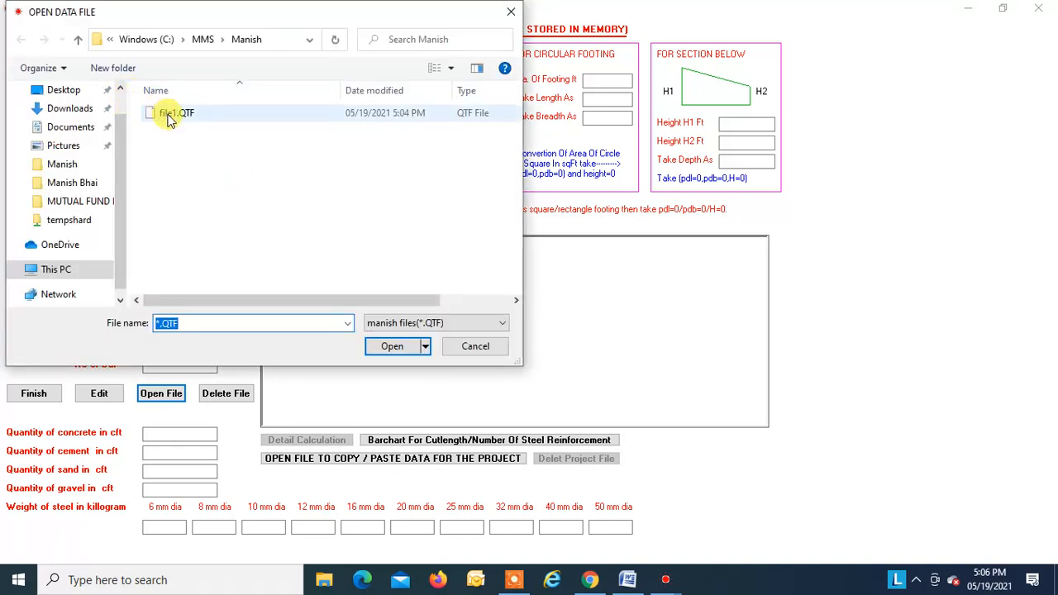
left_click(168, 113)
left_click(392, 345)
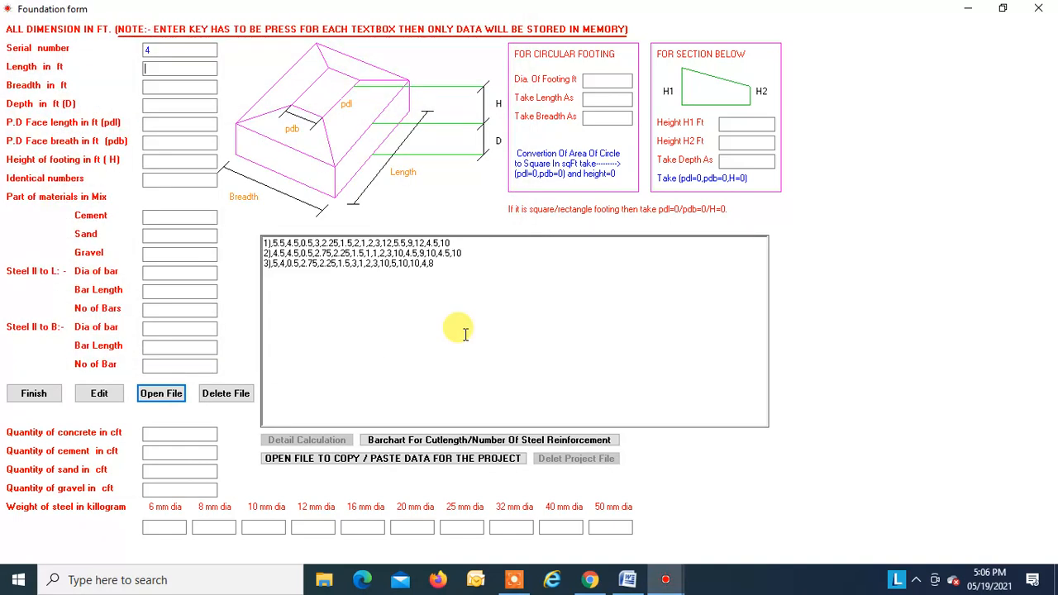
- Finish the footing data entry, confirm that no further editing is needed, and save the foundation quantities over file1.QTF
left_click(33, 395)
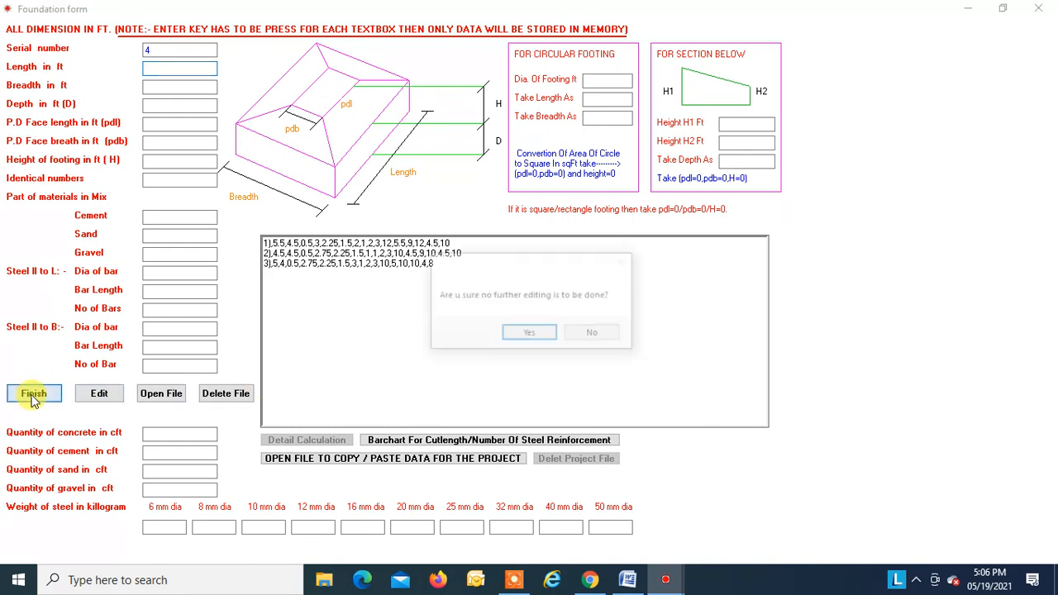
left_click(529, 335)
left_click(533, 337)
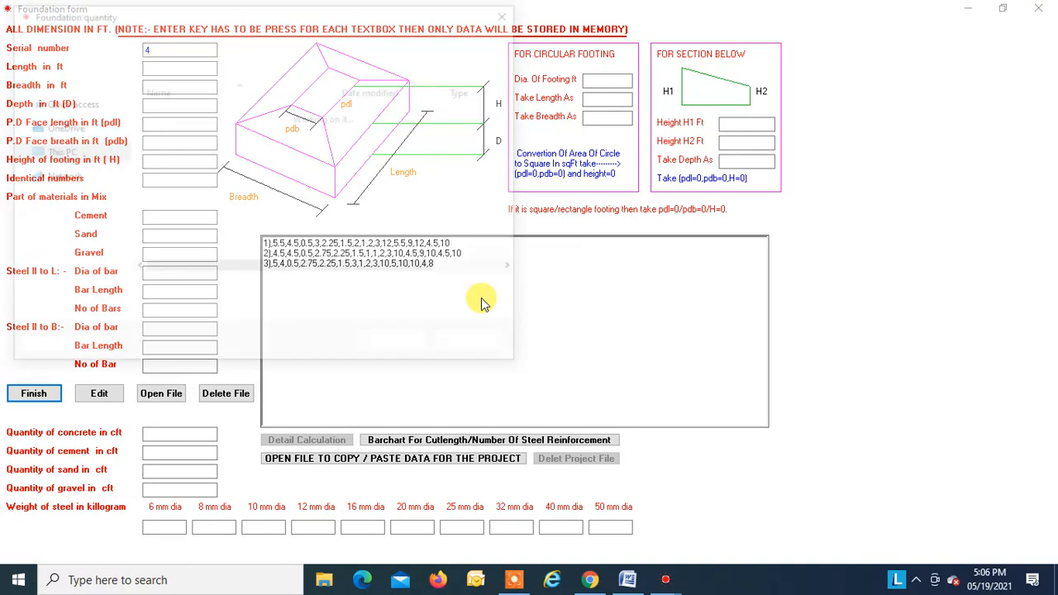
left_click(177, 113)
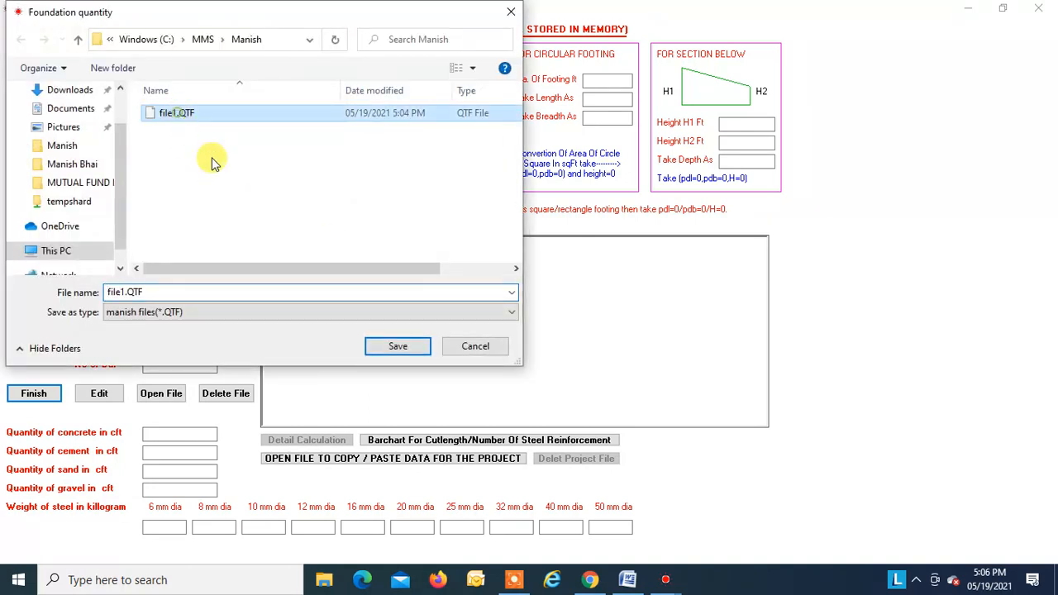
left_click(397, 347)
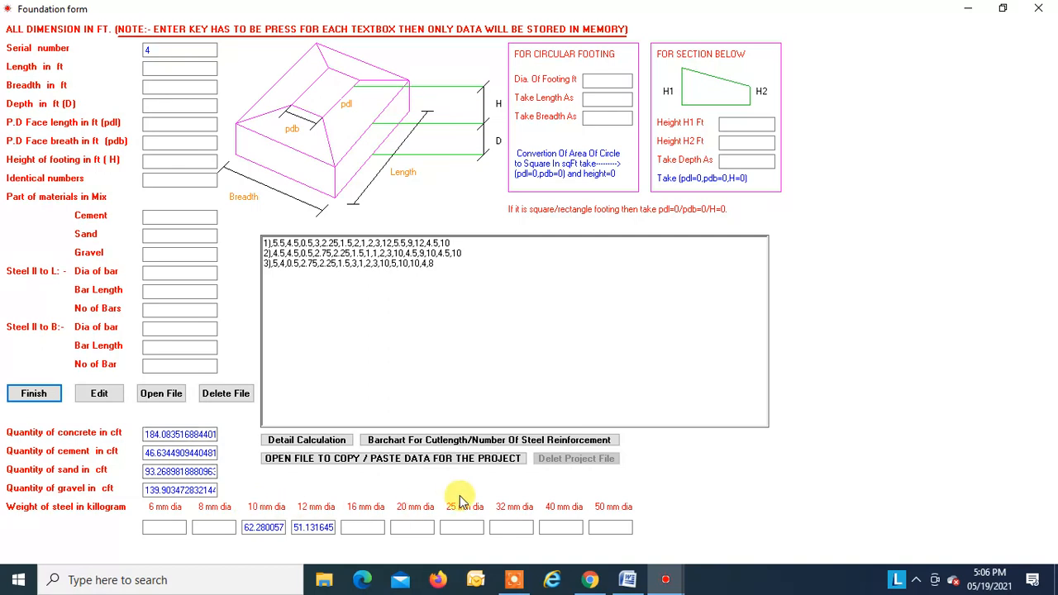
- Review the footing reinforcement bar chart of cut lengths and bar numbers in a maximized window, and close it and the Foundation form
left_click(450, 442)
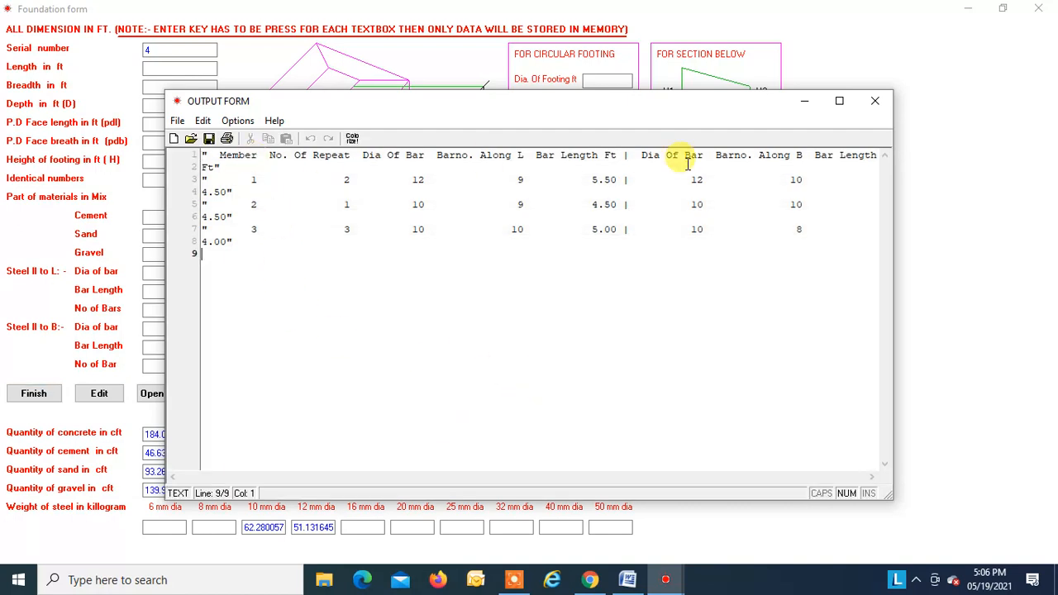
left_click(838, 100)
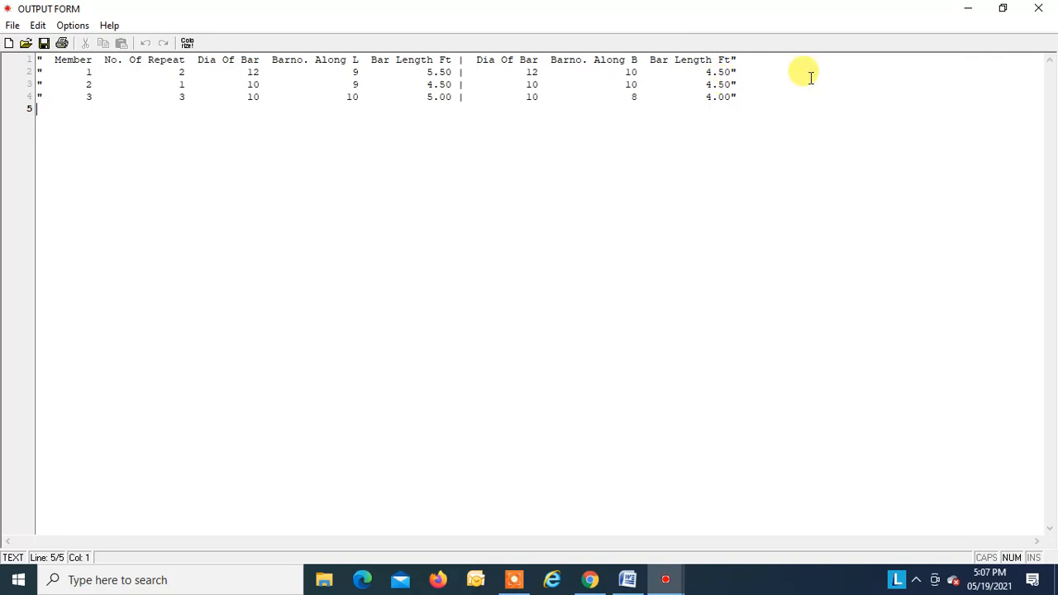
left_click(1038, 8)
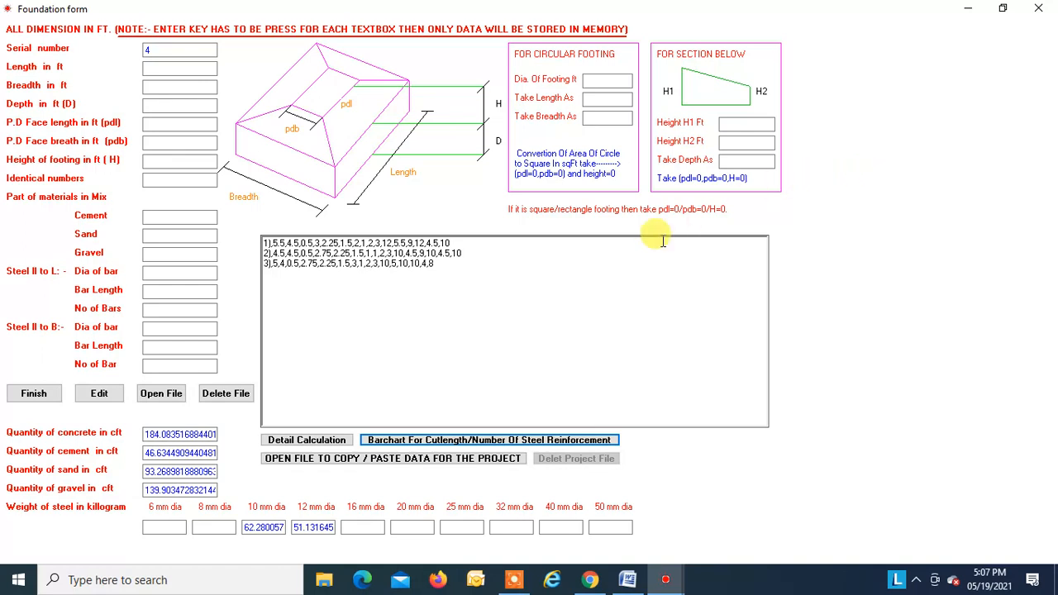
left_click(1038, 8)
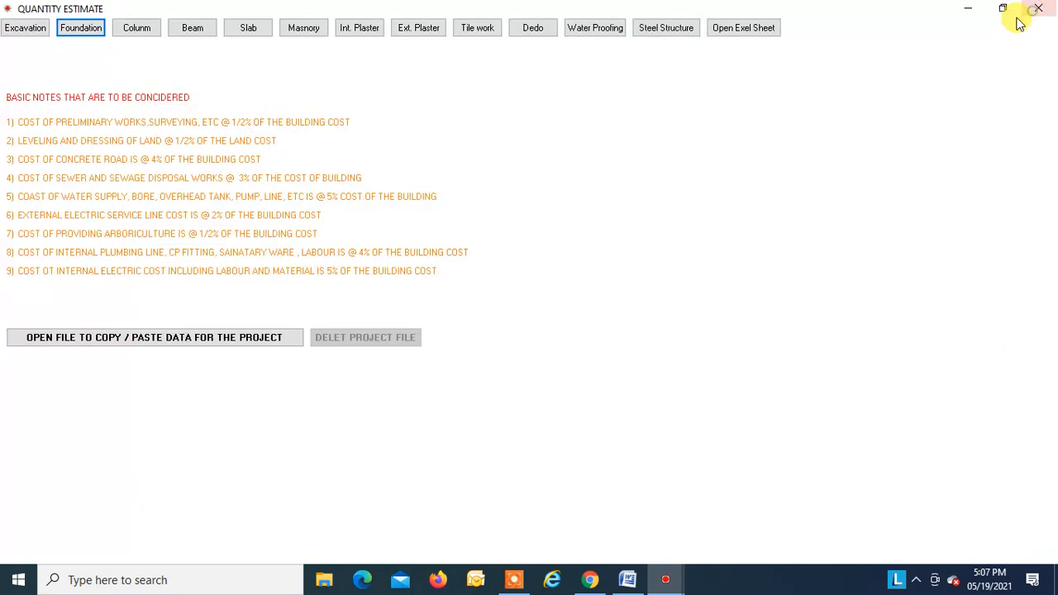
- Compare the footing bar chart with the one in the MATERIAL ESTIMATE document in Word, and read the slab input table
left_click(627, 580)
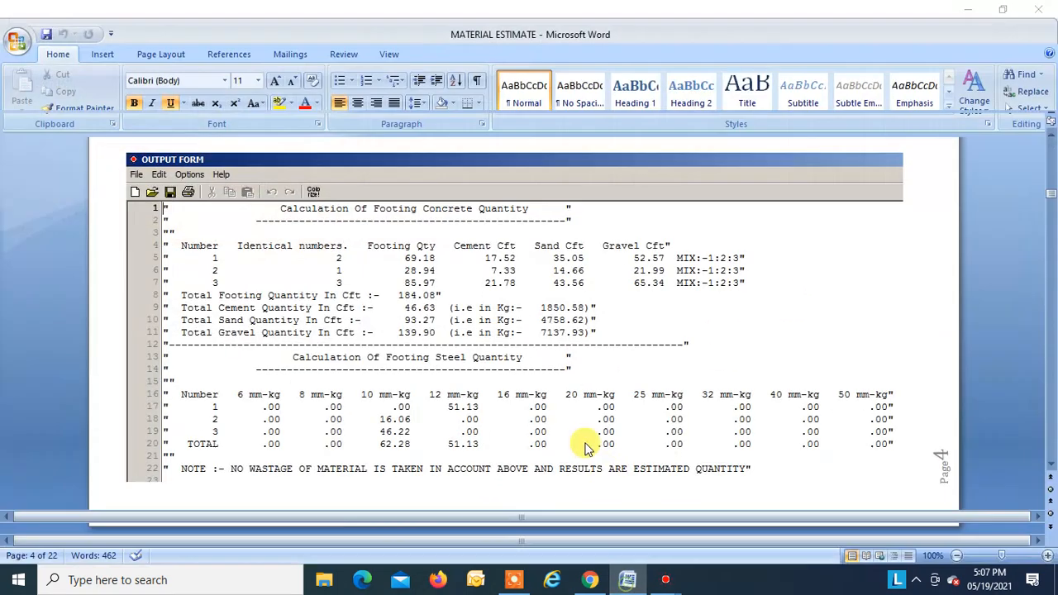
scroll(406, 303, "down", 7)
scroll(406, 303, "down", 15)
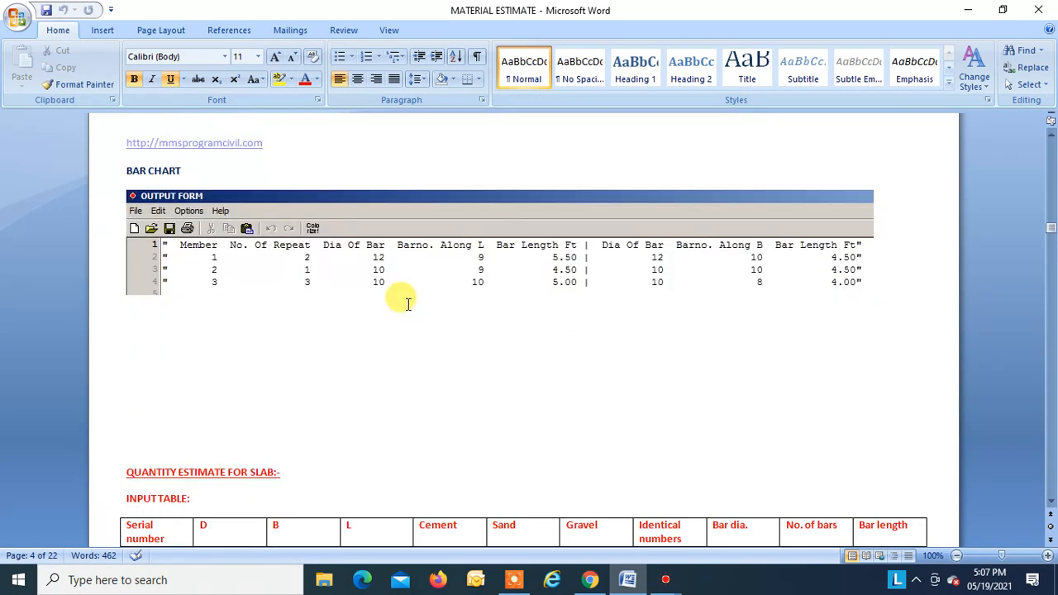
scroll(408, 303, "down", 4)
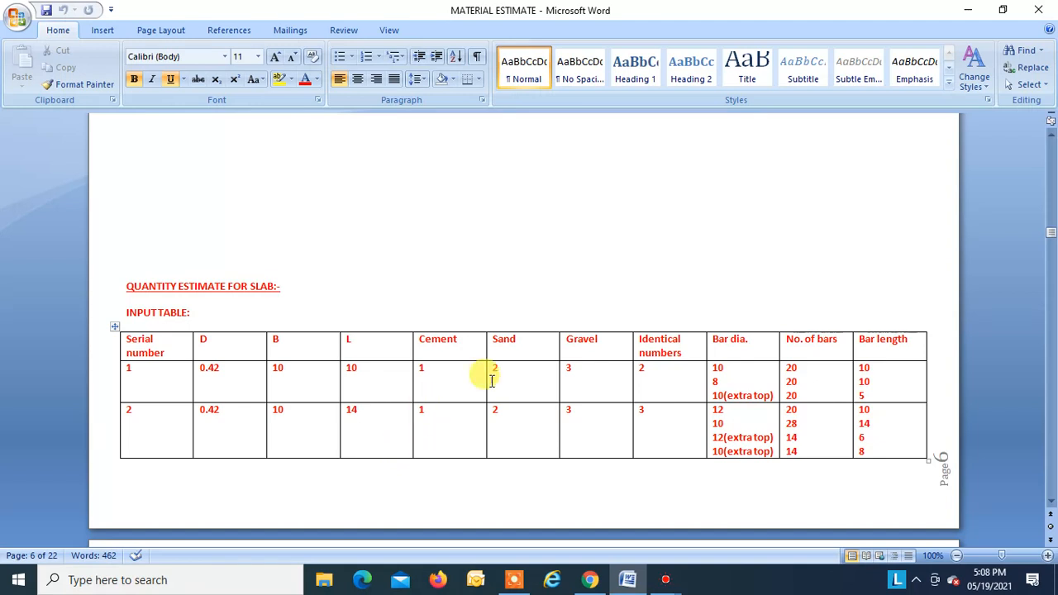
left_click(967, 15)
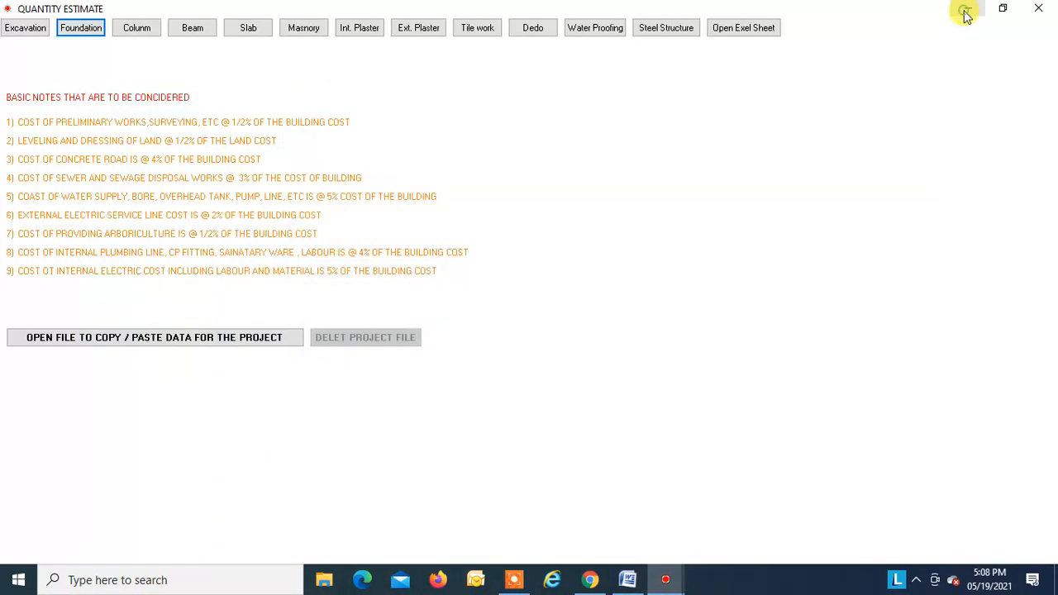
- Open the slab quantity form in MMS and enter depth 0.42, breadth 10 and length 10 ft for serial number 1
left_click(253, 30)
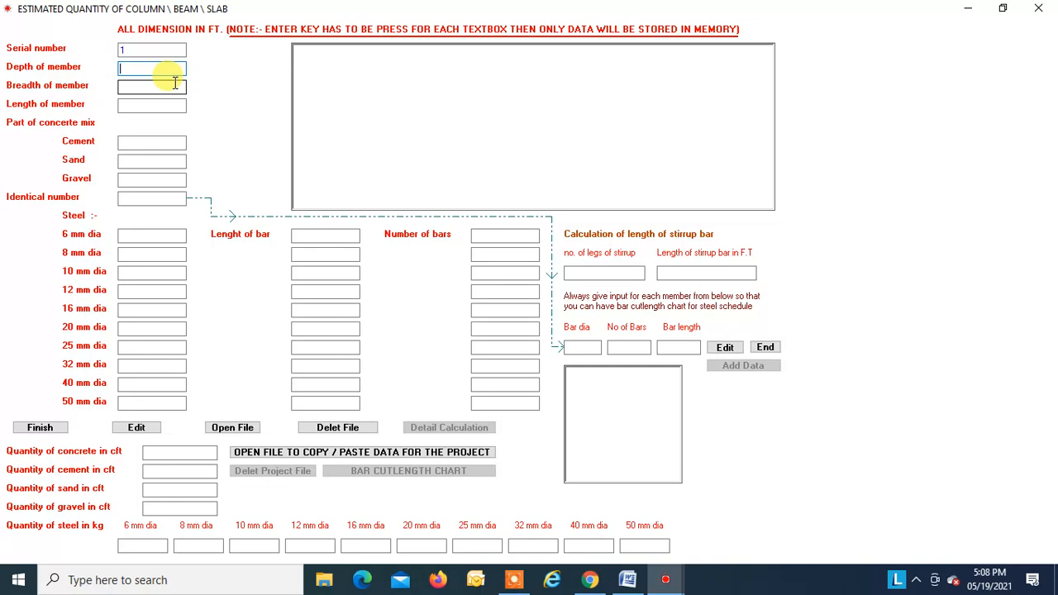
type("0.42")
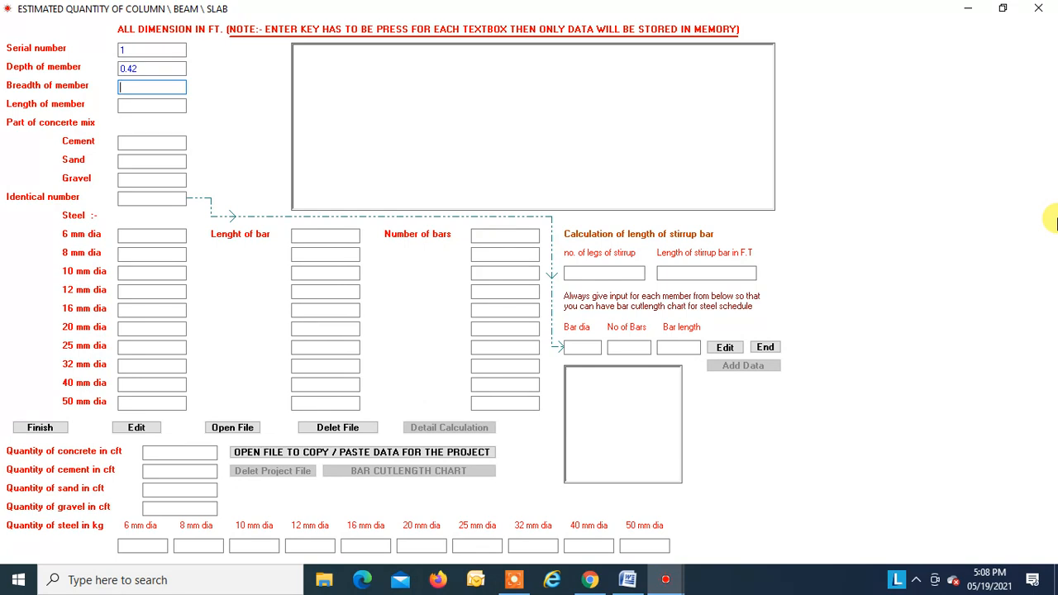
type("10")
key("Return")
type("10")
key("Return")
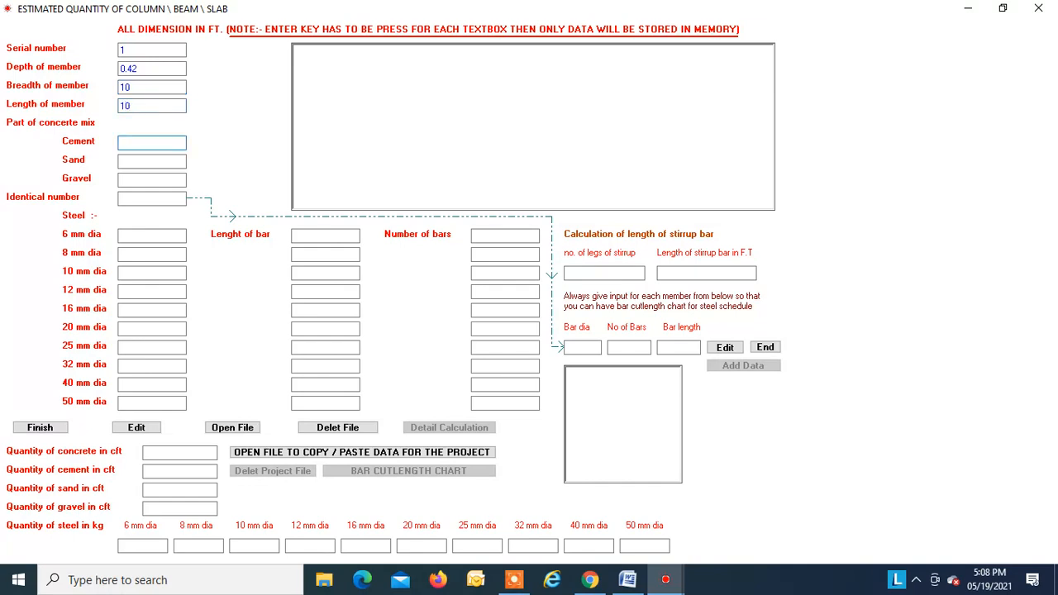
- Set slab 1's concrete mix to cement 1, sand 2 and gravel 3 with 2 identical members, and acknowledge the bar chart notice
key("Return")
type("2")
key("Return")
type("3")
key("Return")
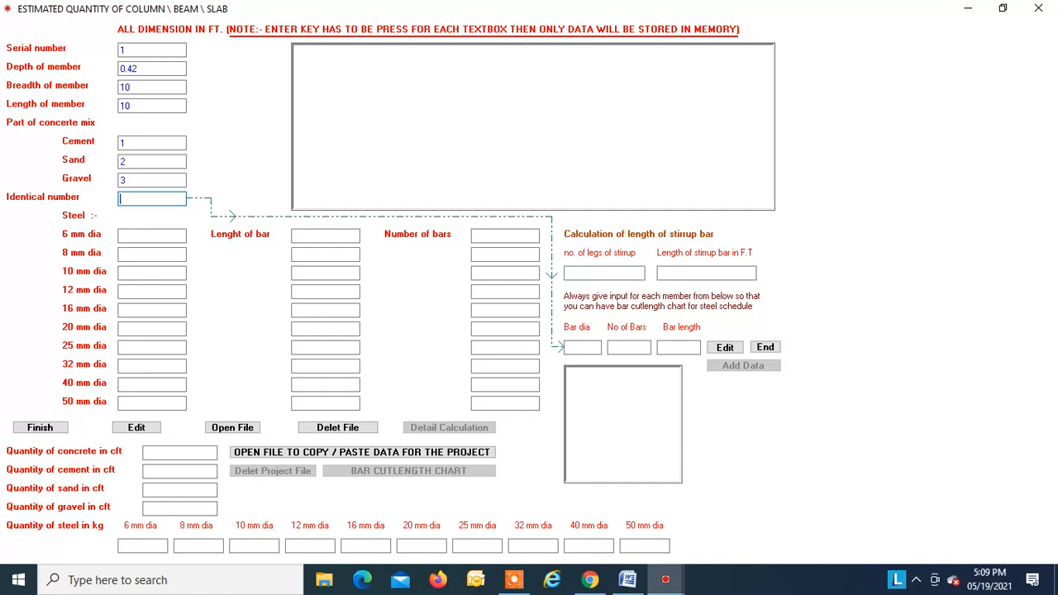
type("2")
key("Return")
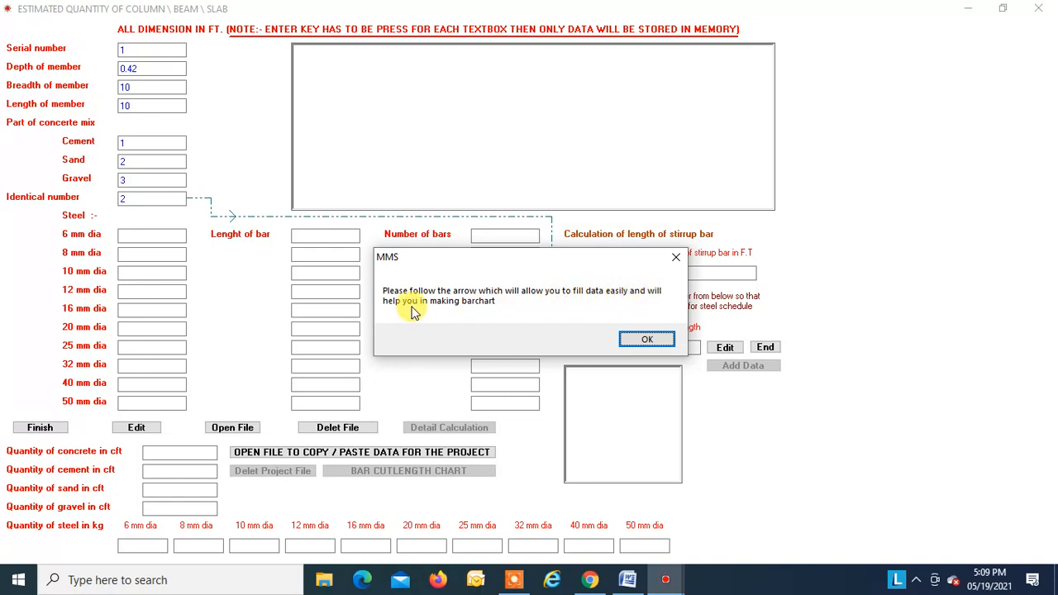
left_click(646, 340)
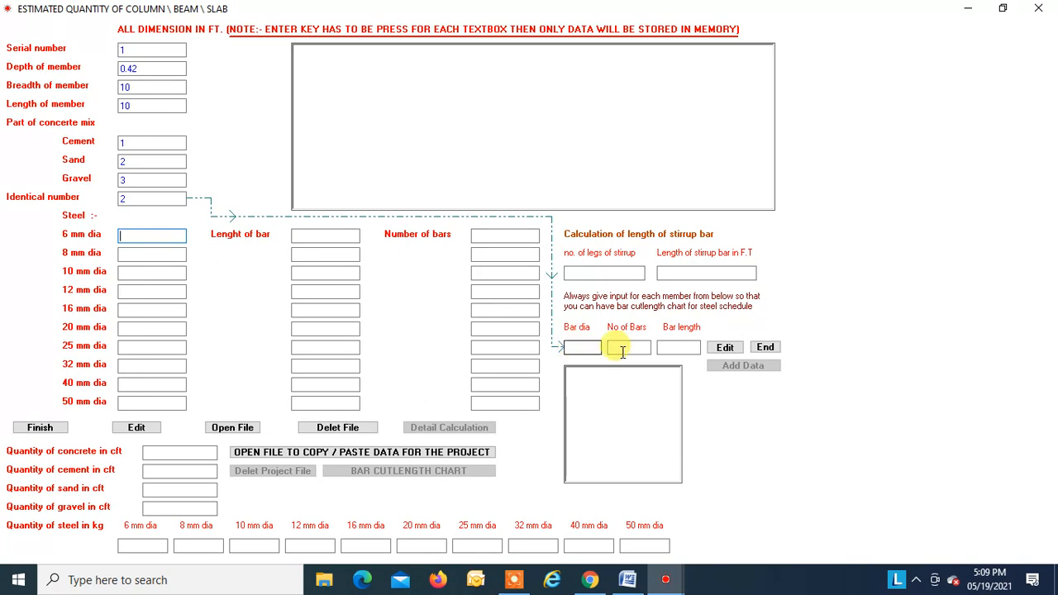
- Add slab 1's main reinforcement to the bar list: diameter 10, 20 bars, bar length 10
left_click(583, 347)
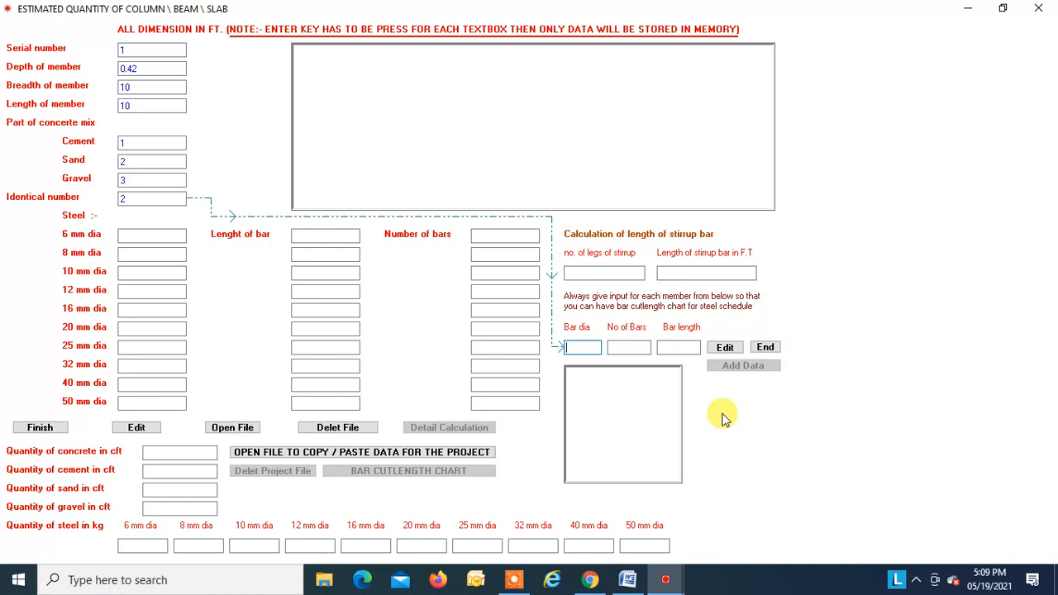
type("10")
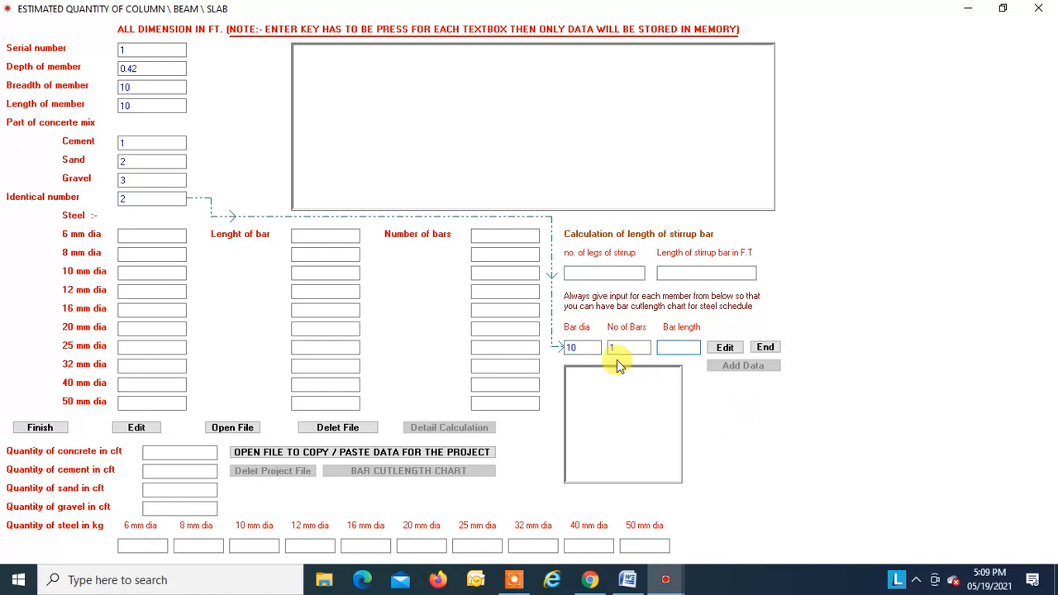
left_click(620, 347)
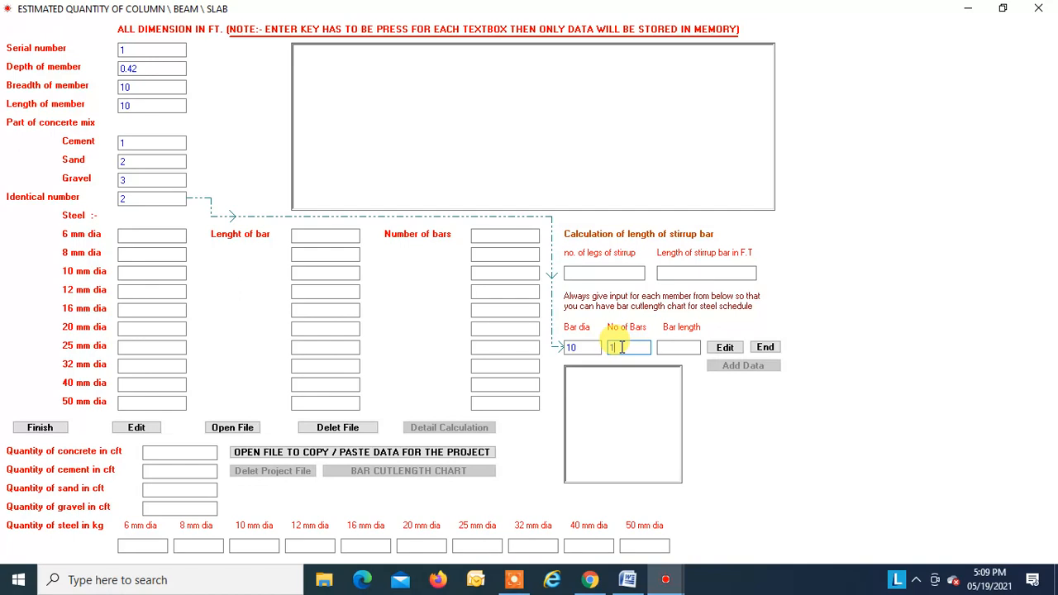
type("20")
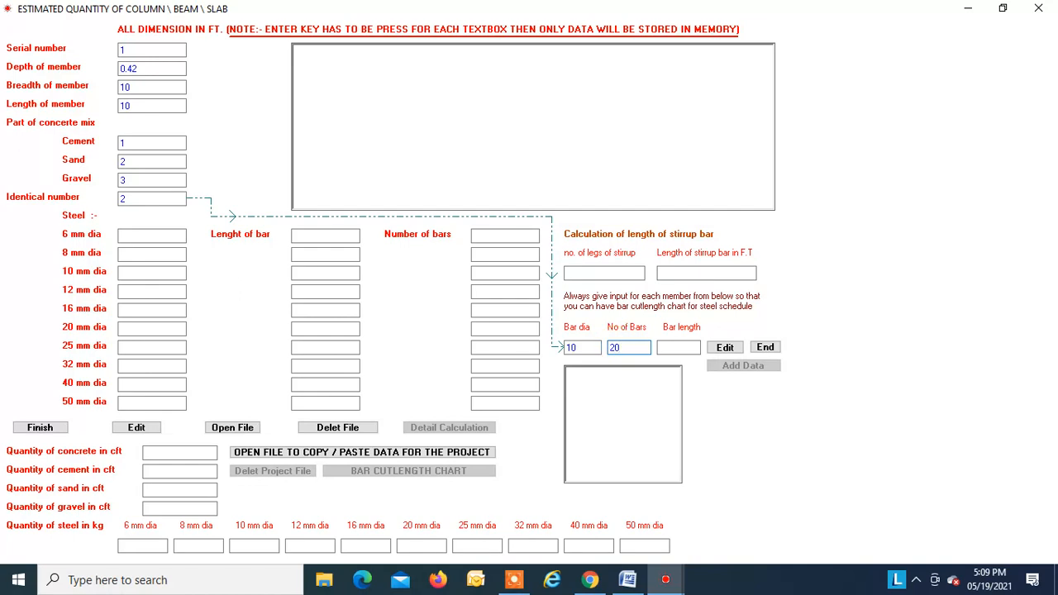
key("Return")
type("10")
key("Return")
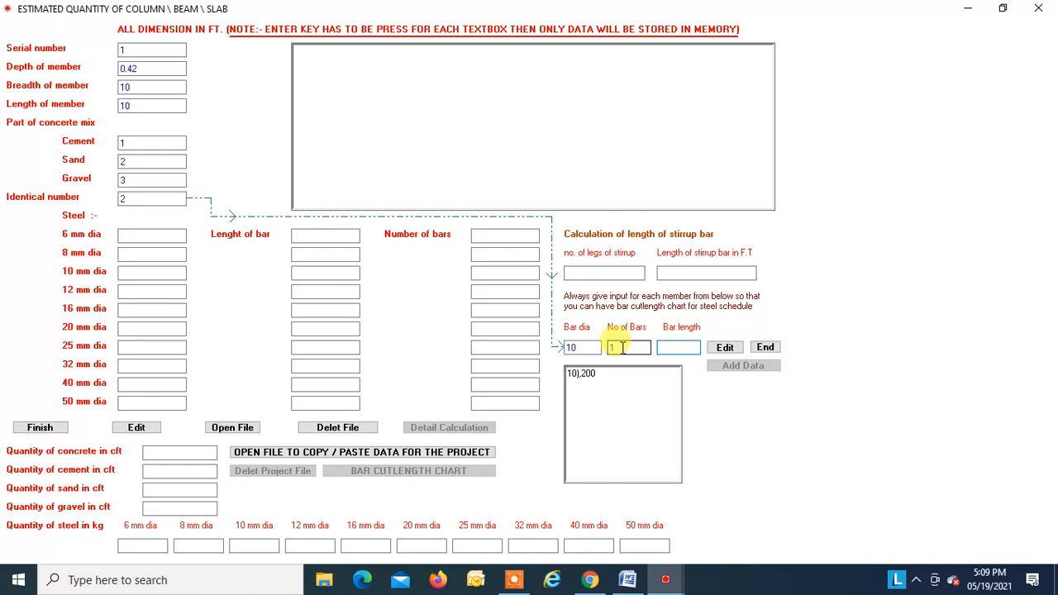
- Add slab 1's extra top reinforcement to the bar list: diameter 10, 20 bars, bar length 5
left_click(621, 347)
type("20")
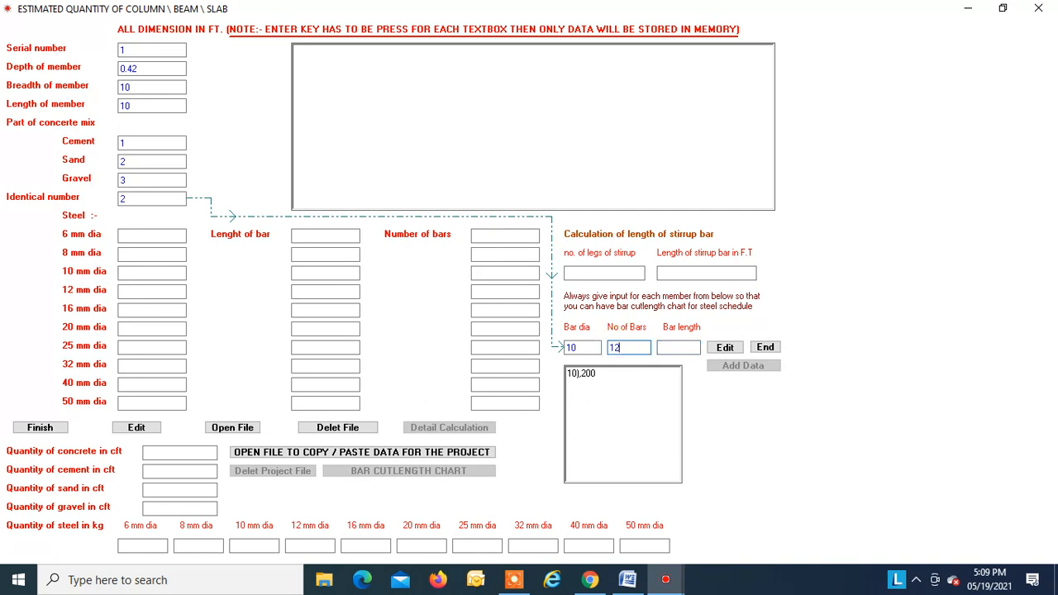
key("BackSpace")
key("BackSpace")
key("BackSpace")
type("20")
key("Return")
type("5")
key("Return")
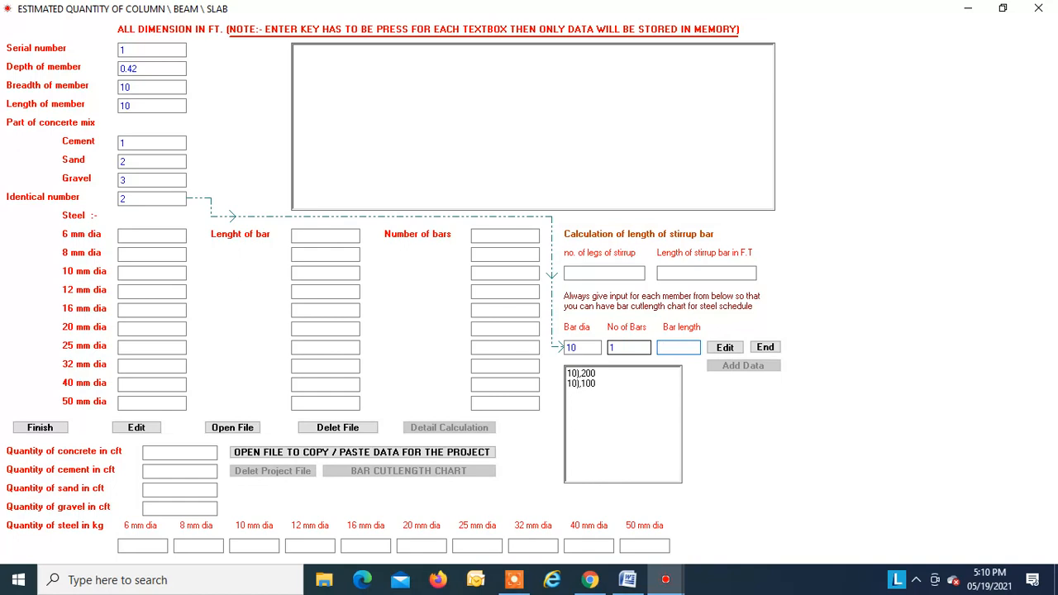
- Add slab 1's 8 mm reinforcement to the bar list: 20 bars, bar length 10
double_click(579, 347)
type("8")
key("Return")
left_click(631, 348)
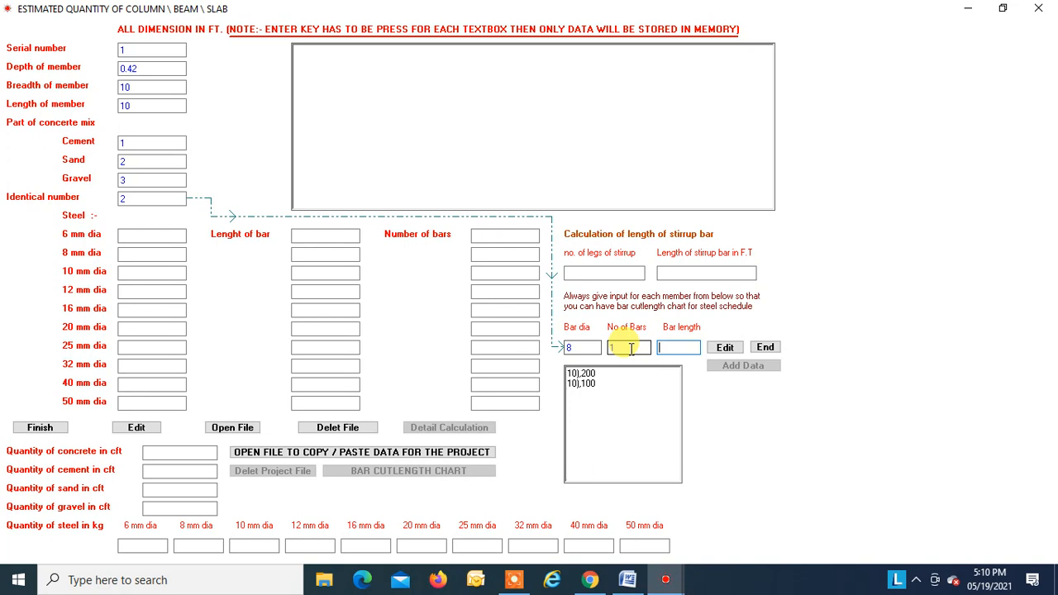
key("BackSpace")
type("20")
key("Return")
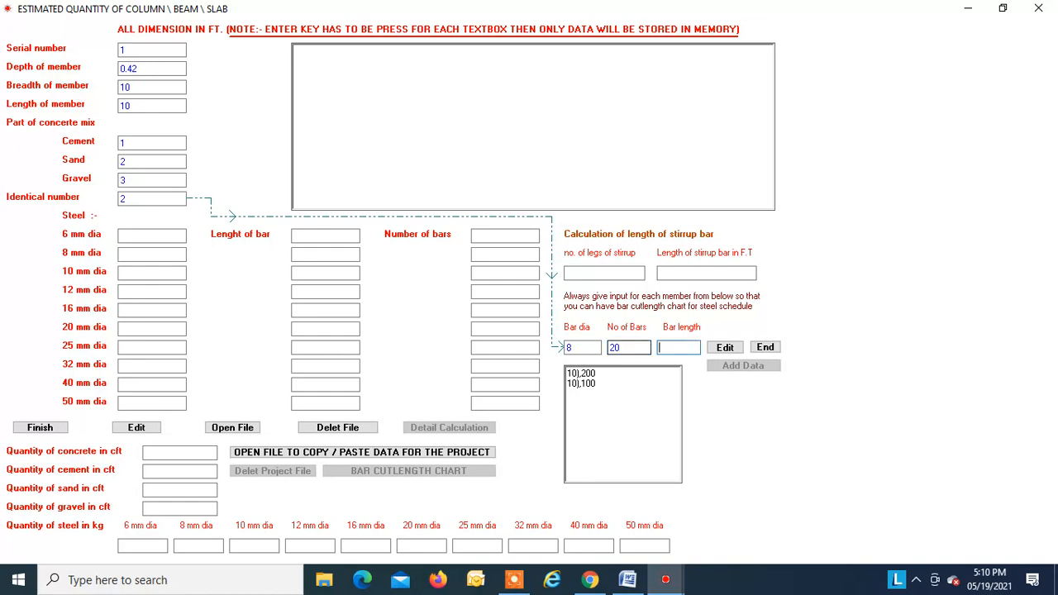
type("10")
key("Return")
- Reopen line 1 of slab 1's bar list, store it again with 20 bars of length 10, and end the list
left_click(722, 349)
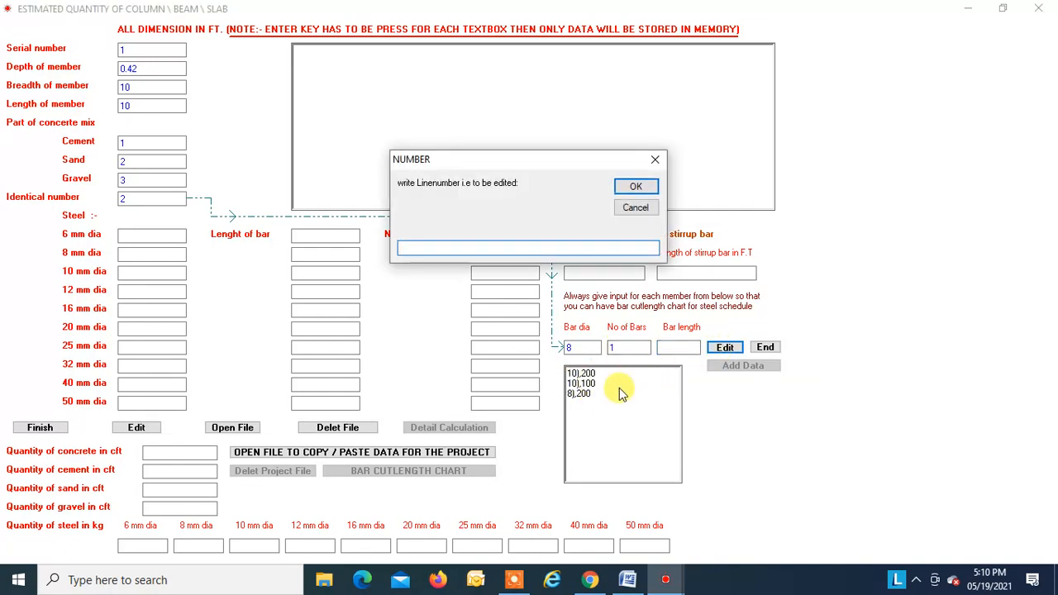
type("1")
key("Return")
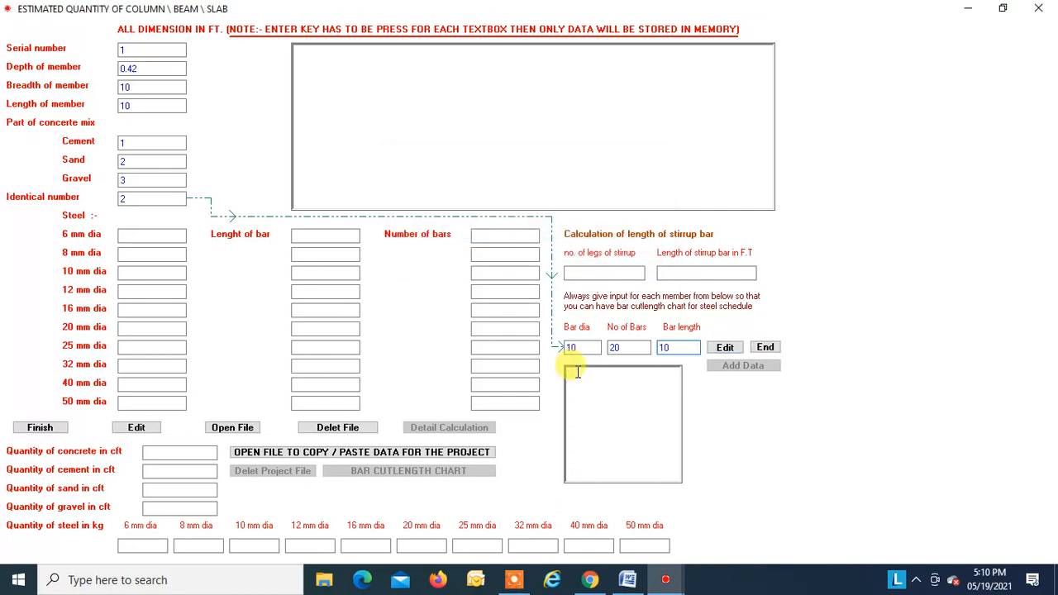
left_click(634, 350)
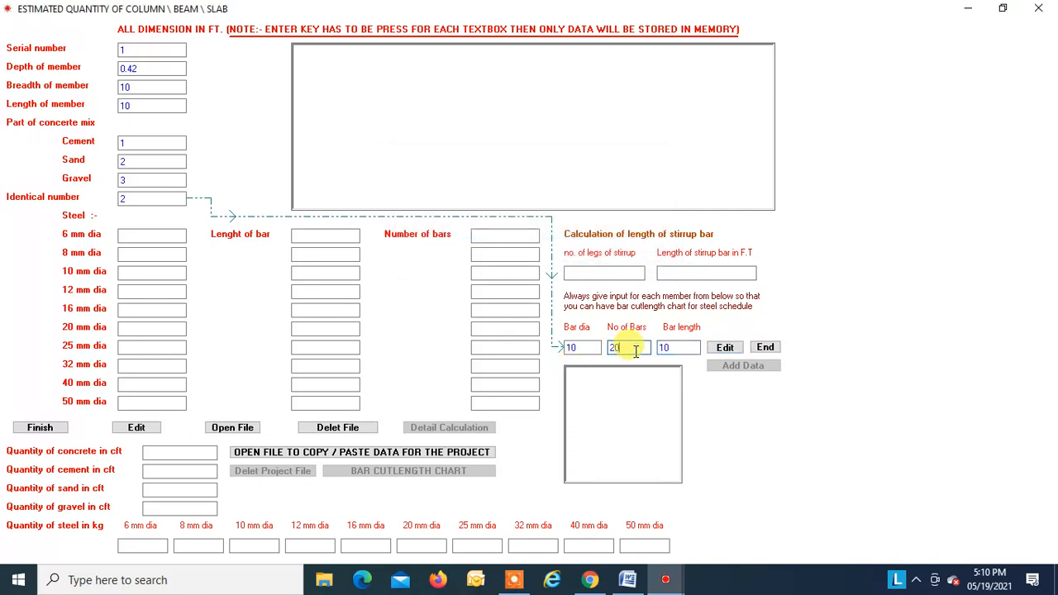
key("Return")
key("Return")
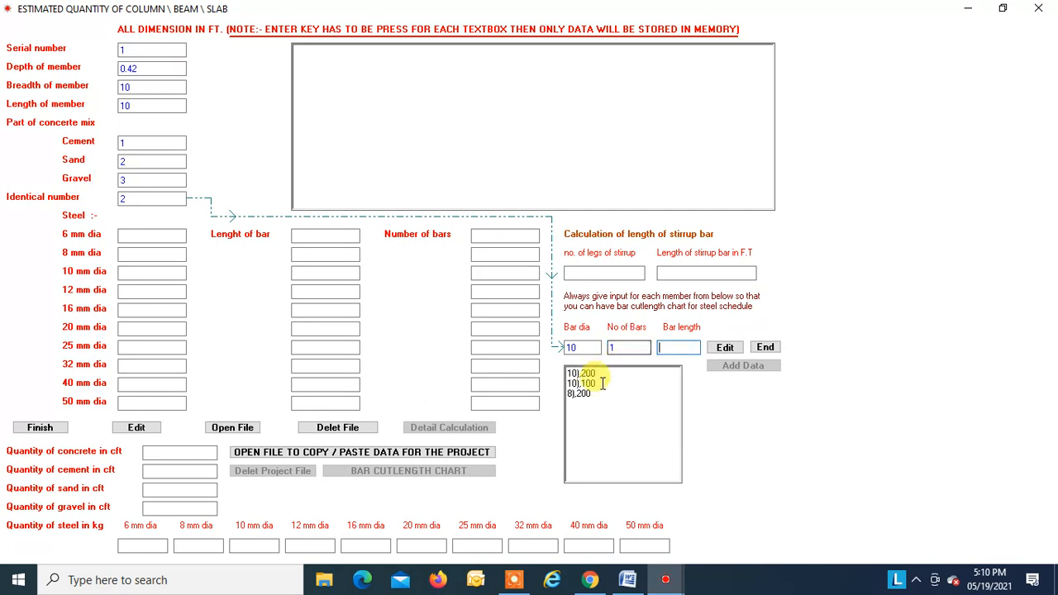
left_click(764, 348)
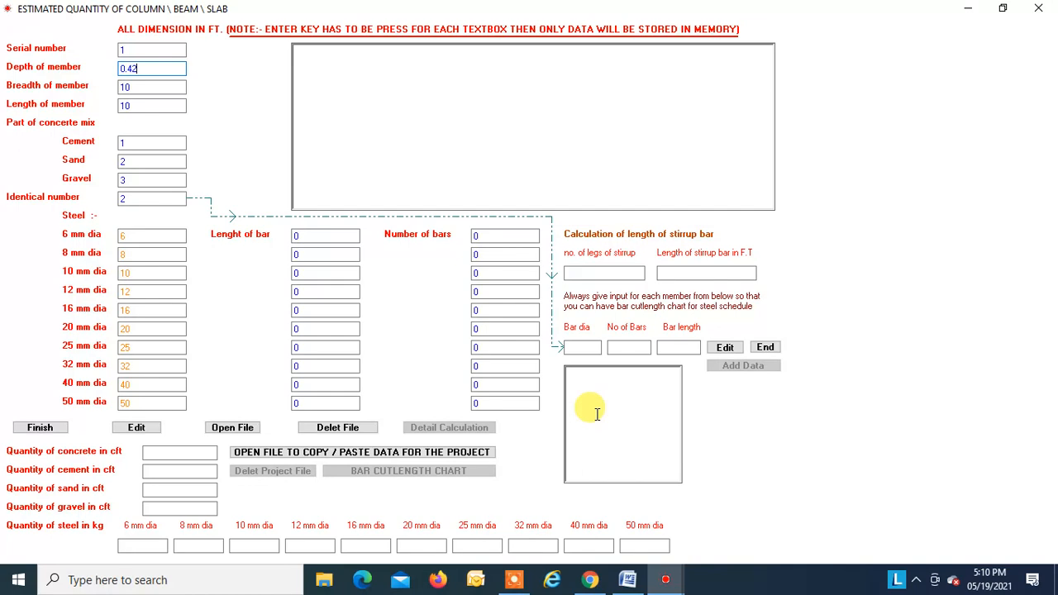
- Re-enter slab 1's main reinforcement in the bar list: diameter 10, 20 bars, bar length 10
left_click(574, 347)
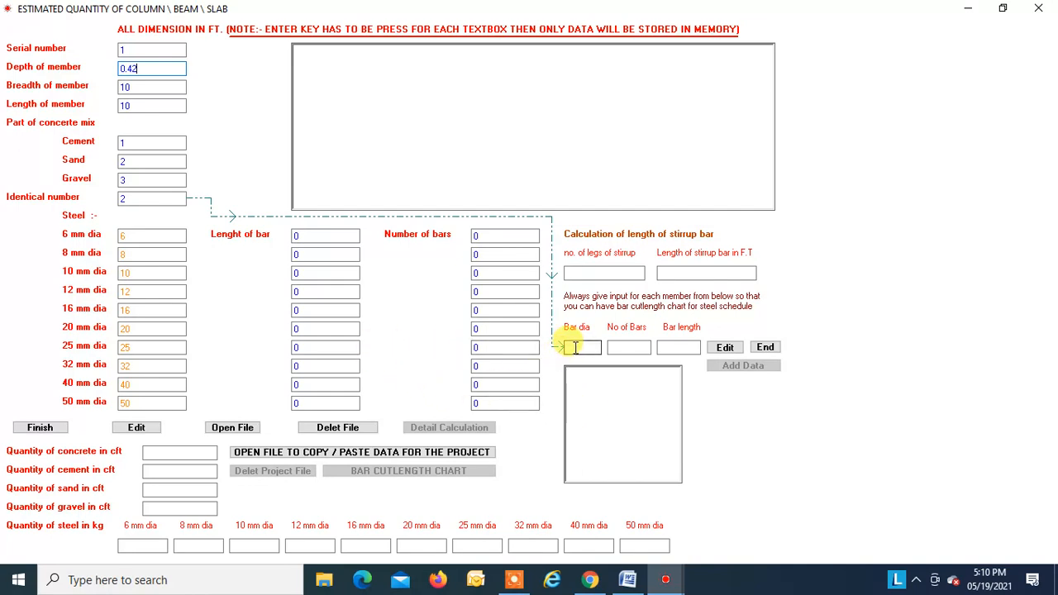
left_click(575, 347)
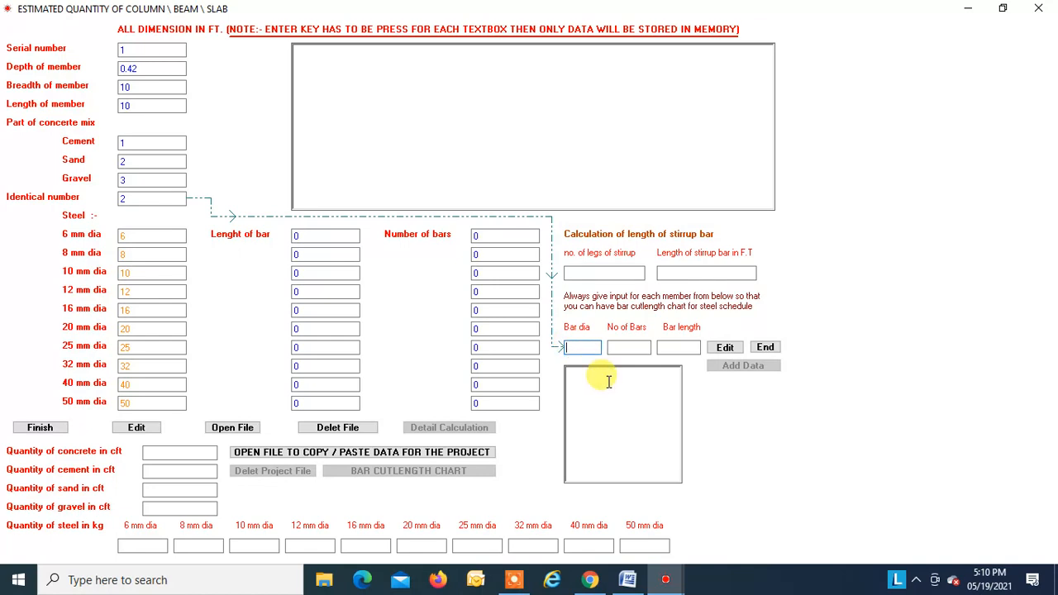
type("10")
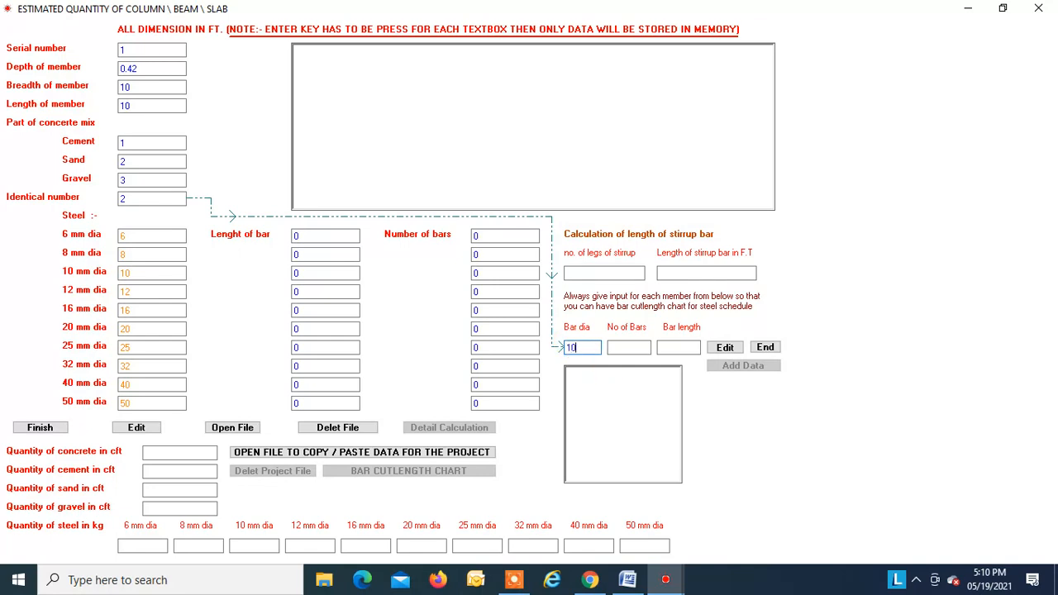
key("Return")
type("1")
key("Return")
left_click(617, 347)
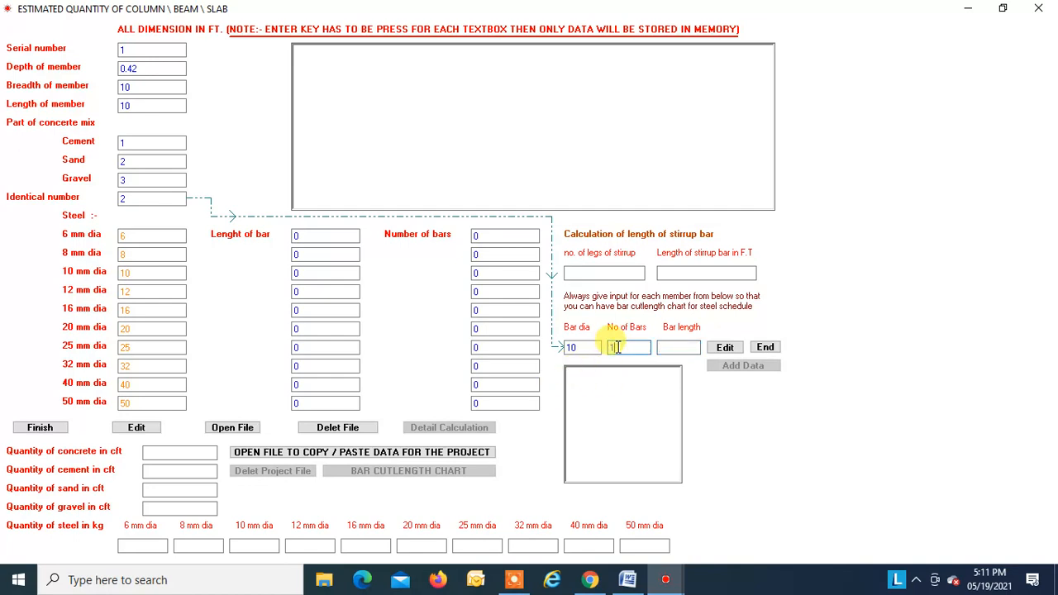
key("BackSpace")
type("20")
key("Return")
type("10")
key("Return")
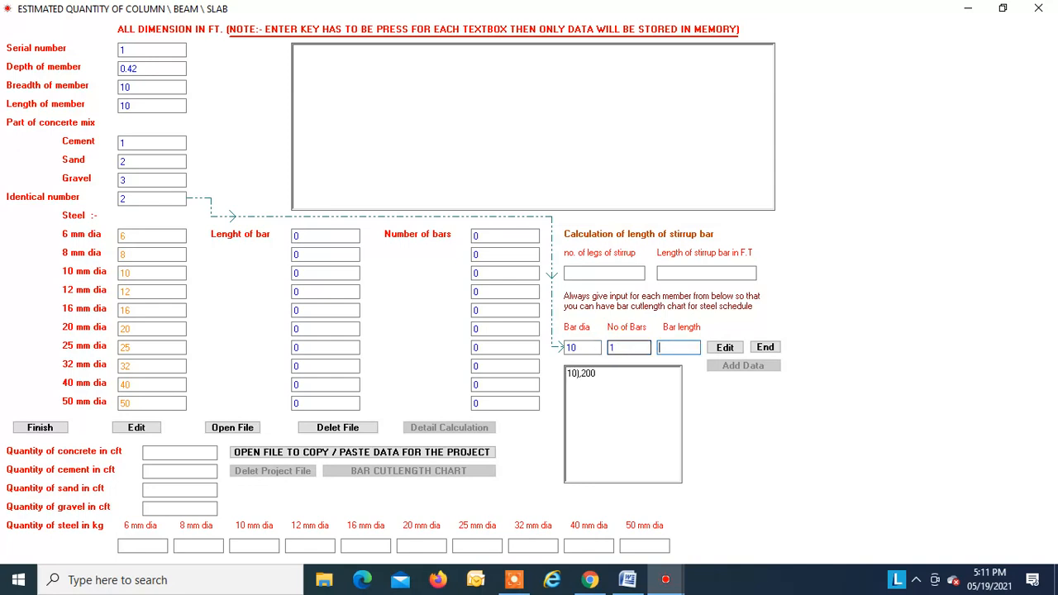
- Re-enter slab 1's extra top reinforcement in the bar list: diameter 10, 20 bars, bar length 5
left_click(622, 346)
type("20")
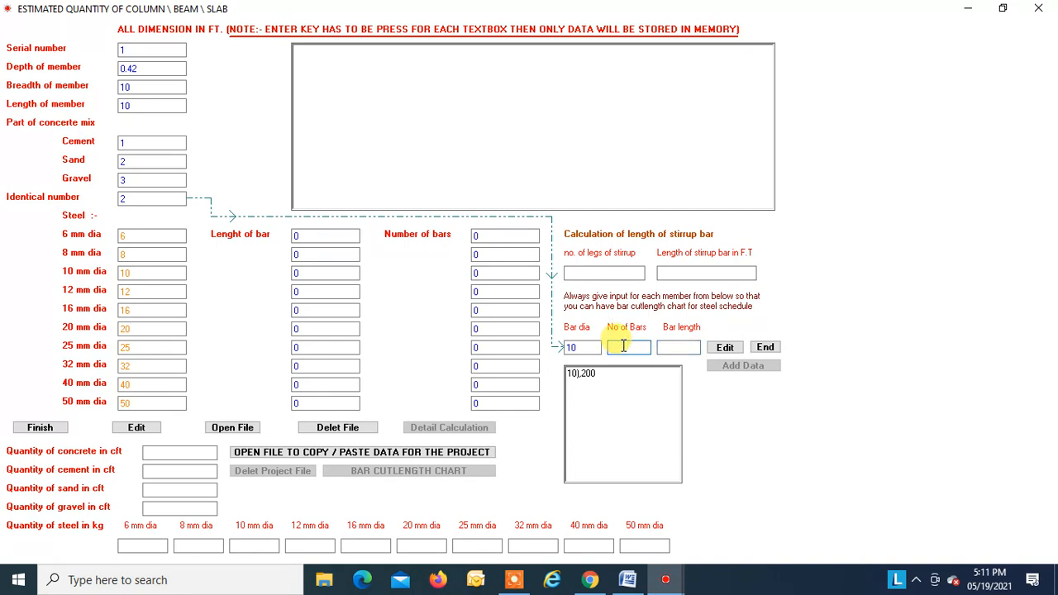
key("Return")
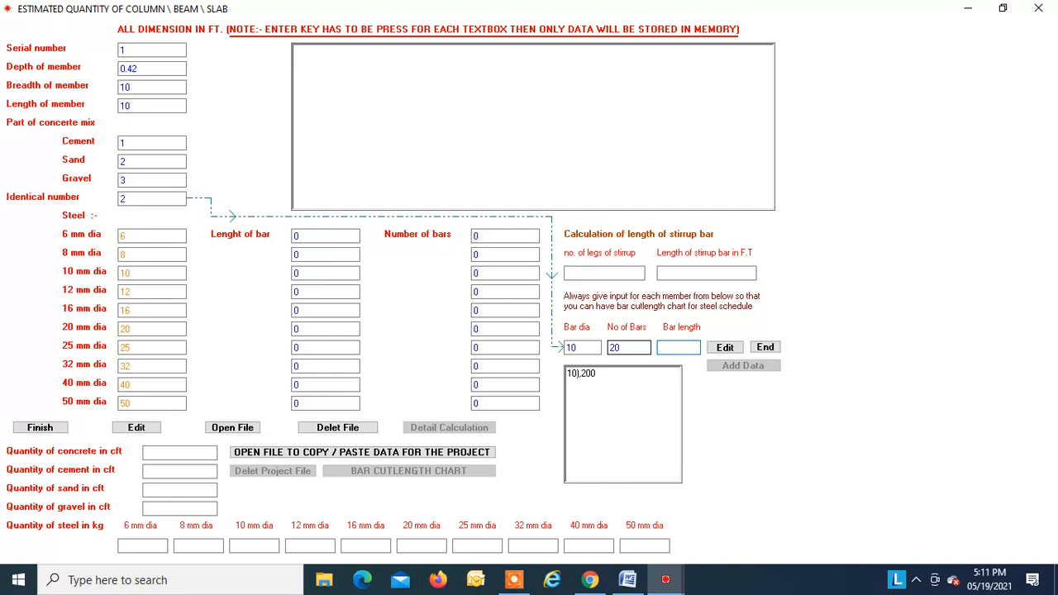
type("5")
key("Return")
- Re-enter slab 1's 8 mm reinforcement in the bar list: 20 bars, bar length 10
double_click(583, 347)
key("BackSpace")
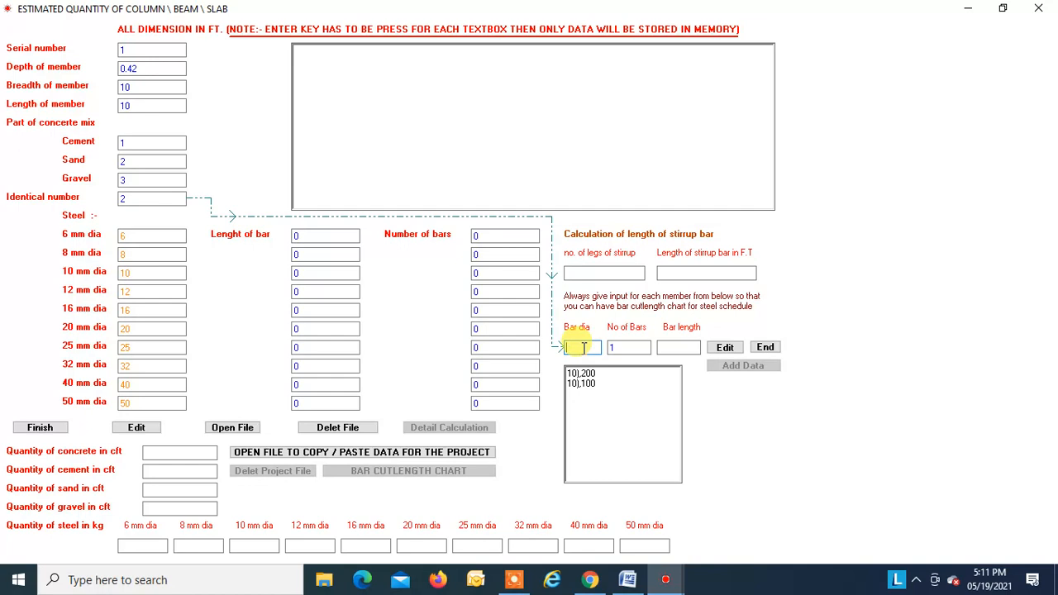
type("8")
key("Return")
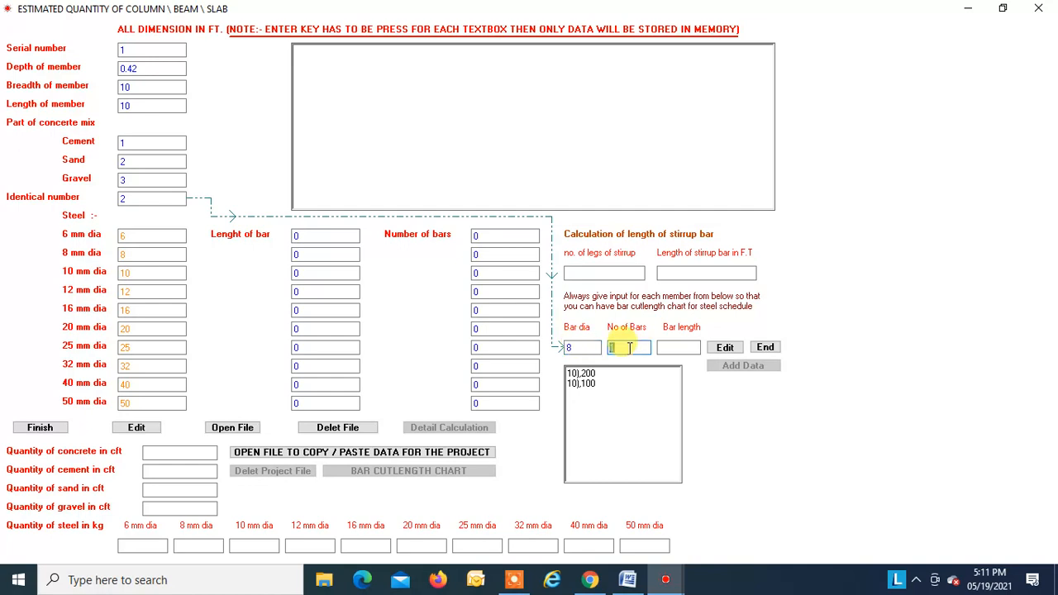
type("20")
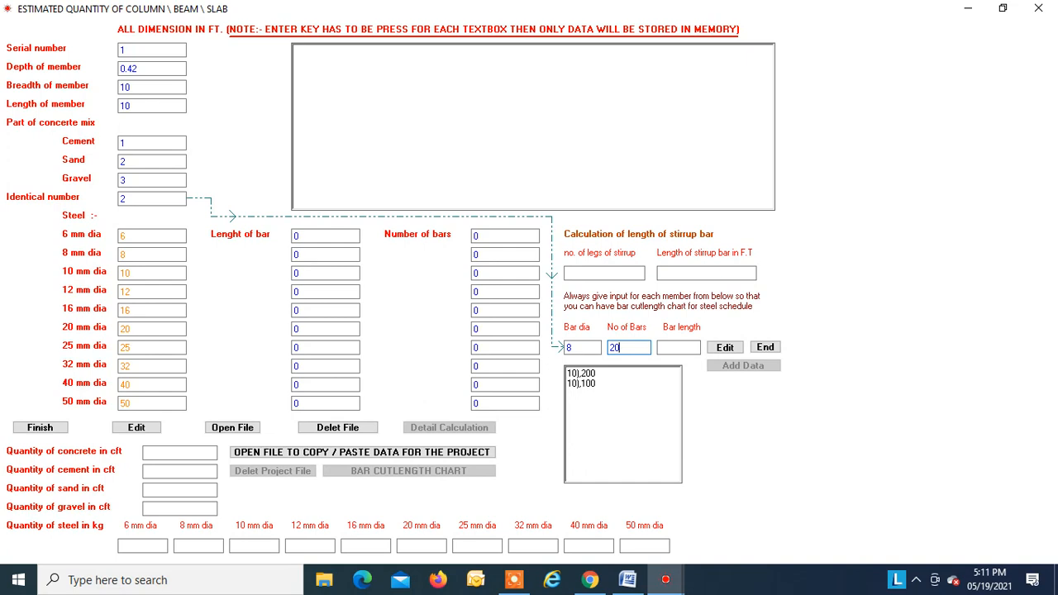
key("Return")
- End slab 1's bar list and confirm every member field to store slab 1's record
left_click(766, 347)
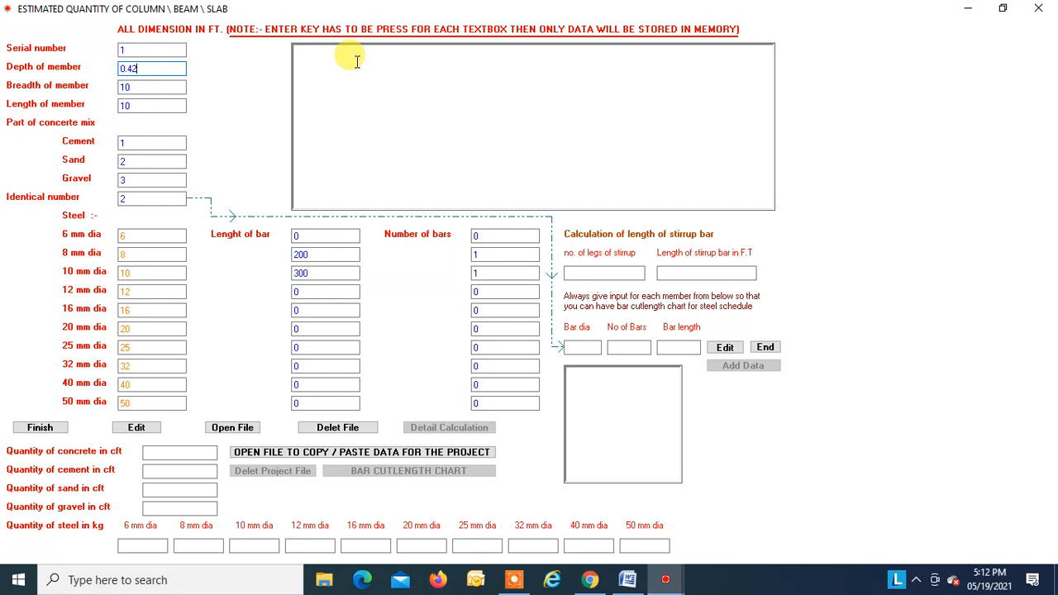
key("Return")
key("Return")
key("Return")
key("Return")
key("Return")
key("Return")
key("Return")
key("Return")
key("Return")
key("Return")
key("Return")
key("Return")
key("Return")
key("Return")
key("Return")
key("Return")
key("Return")
key("Return")
key("Return")
key("Return")
key("Return")
key("Return")
key("Return")
key("Return")
key("Return")
key("Return")
key("Return")
key("Return")
key("Return")
key("Return")
key("Return")
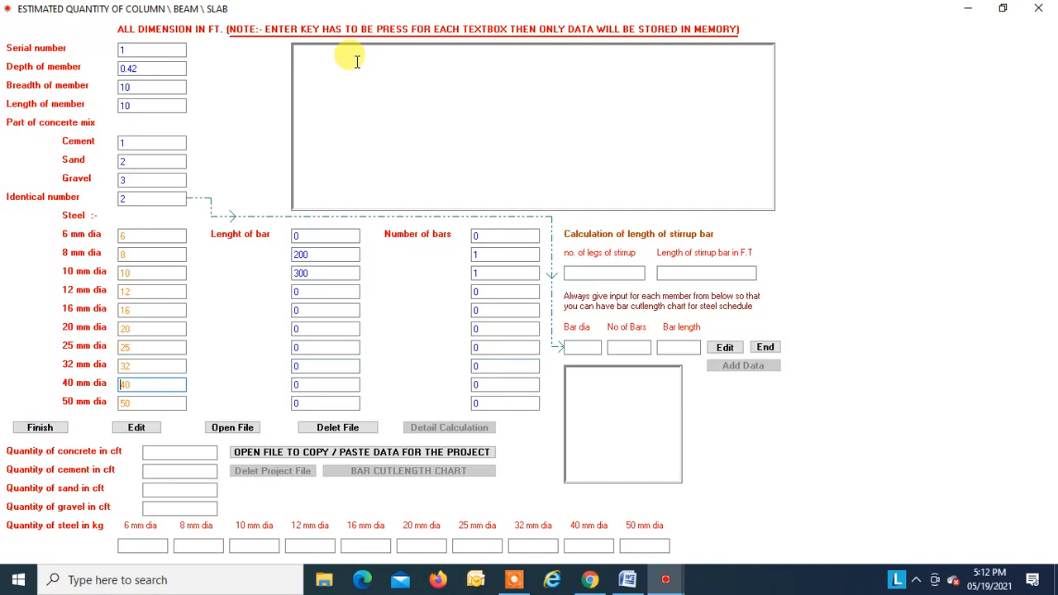
key("Return")
key("Return")
key("Return")
key("Return")
key("Return")
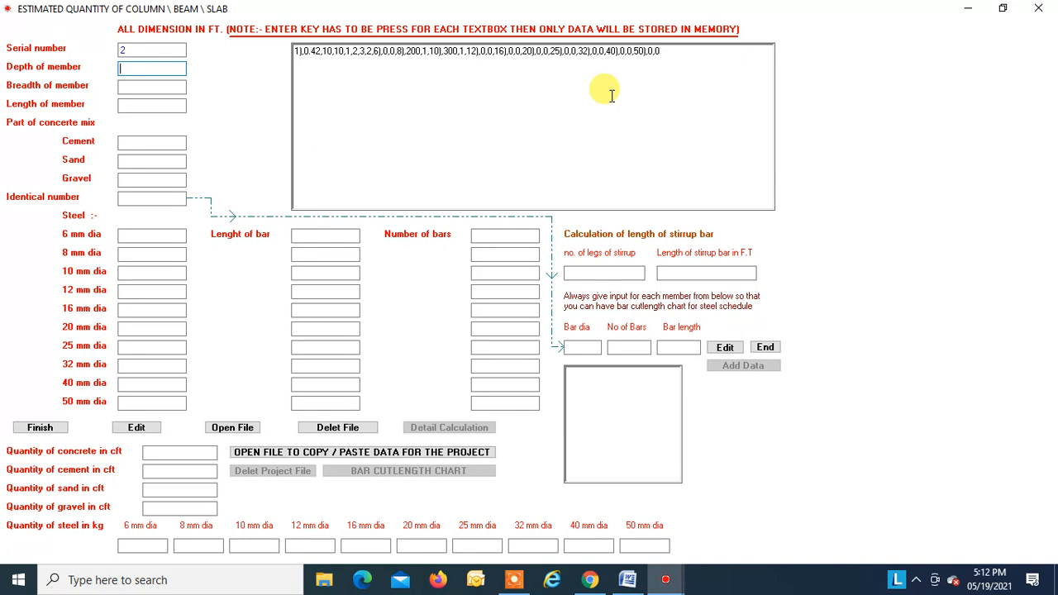
- Enter slab 2's dimensions: depth 0.42, breadth 10 and length 14 ft
type("0.42")
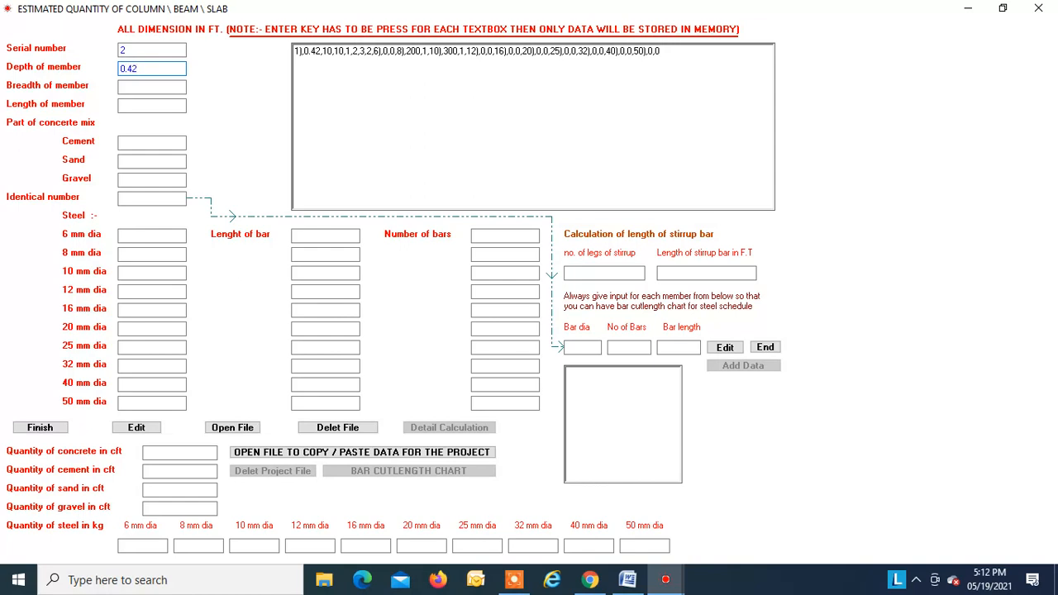
key("Return")
type("10")
key("Return")
type("14")
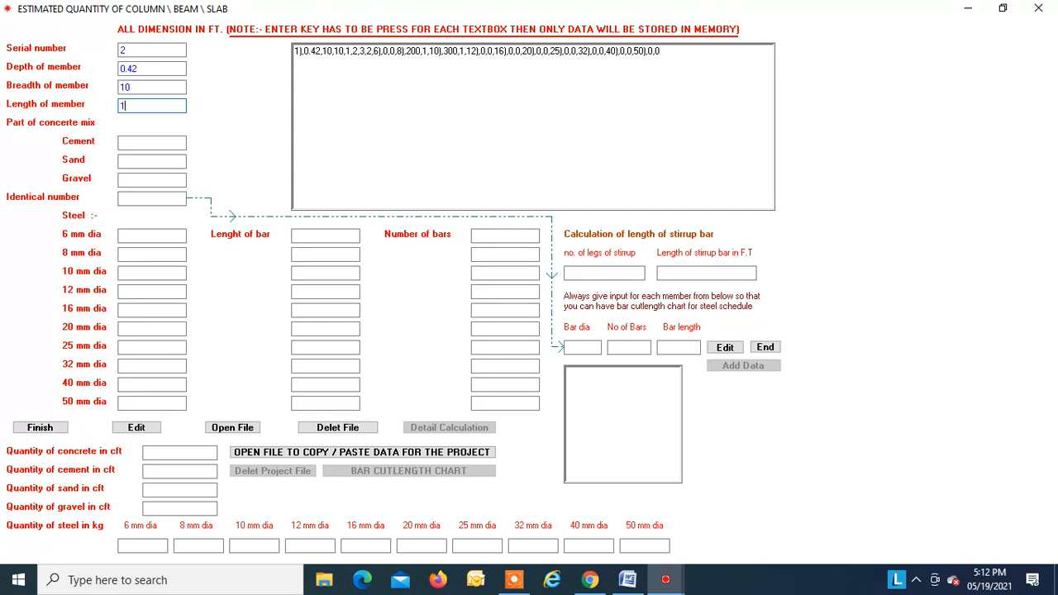
key("Return")
- Set slab 2's concrete mix to cement 1, sand 2 and gravel 3 with 3 identical members, and acknowledge the bar chart notice
type("1")
key("Return")
type("2")
key("Return")
type("3")
key("Return")
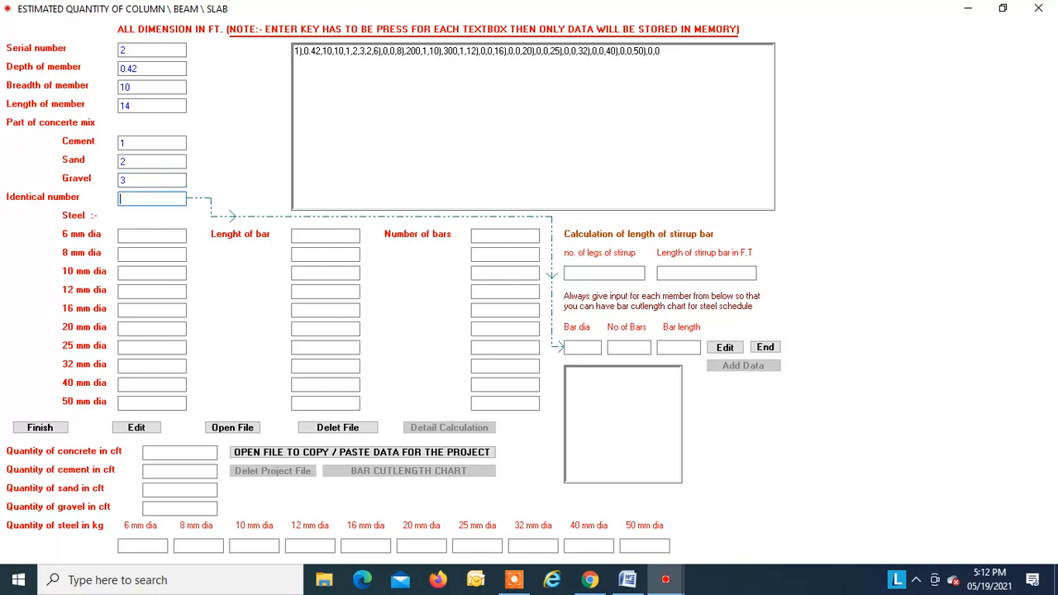
type("3")
key("Return")
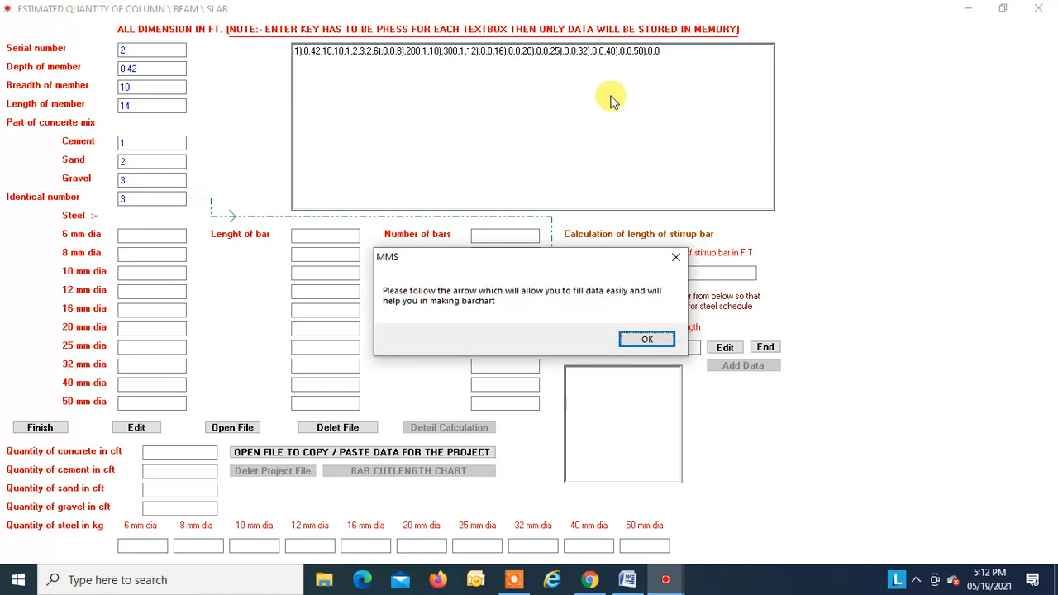
left_click(650, 339)
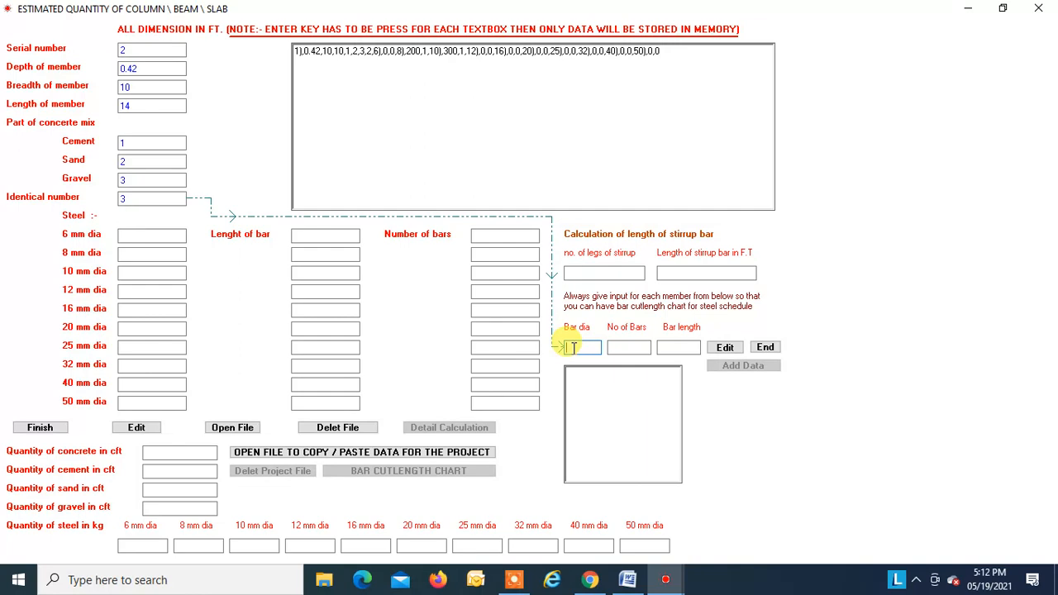
- Add slab 2's first reinforcement entry to the bar list: diameter 12, 20 bars, bar length 10
type("12")
key("Return")
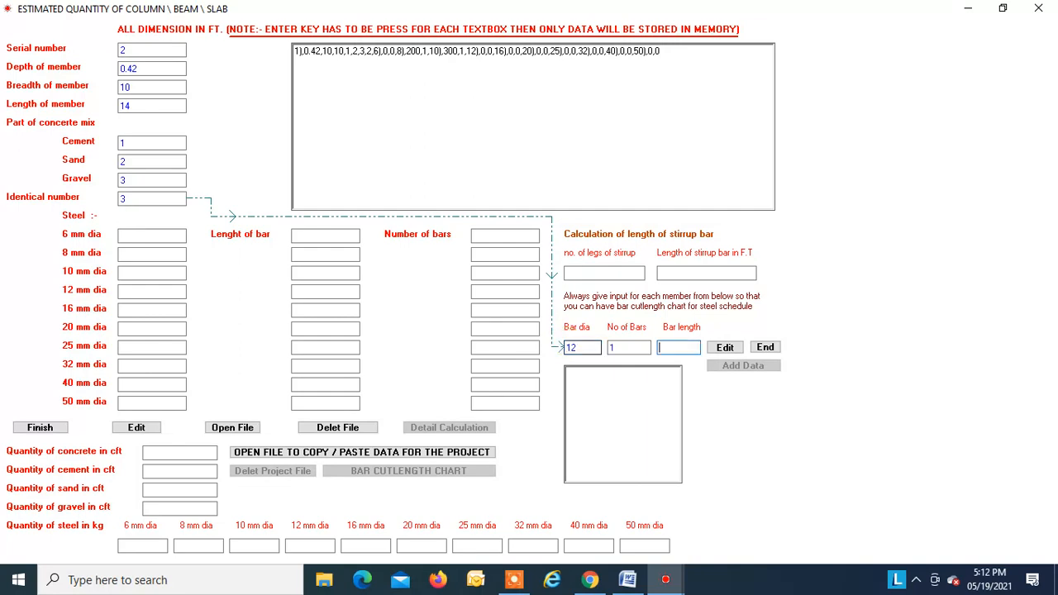
left_click(617, 348)
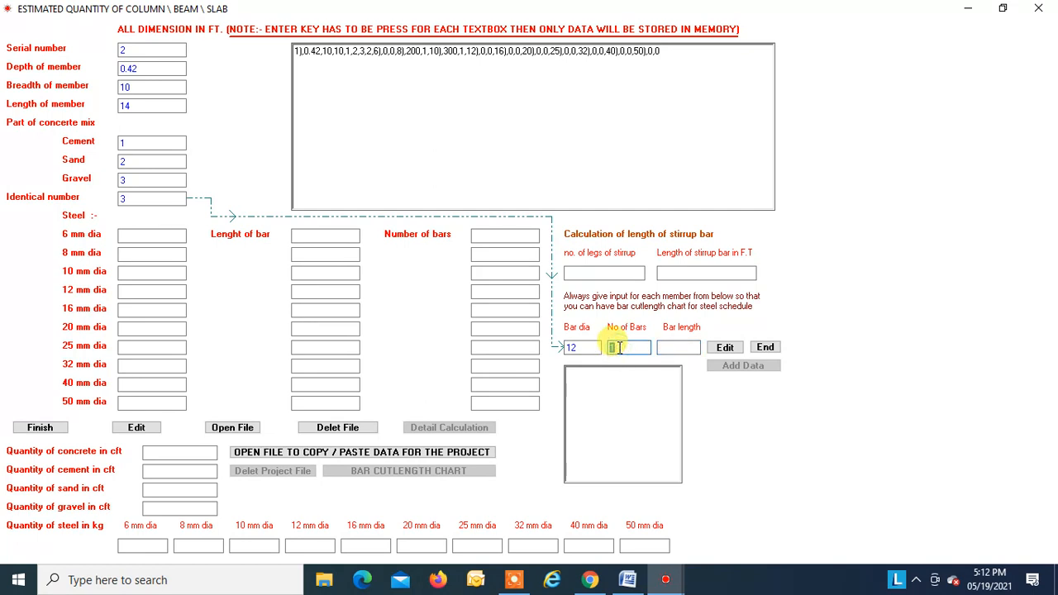
type("20")
key("Return")
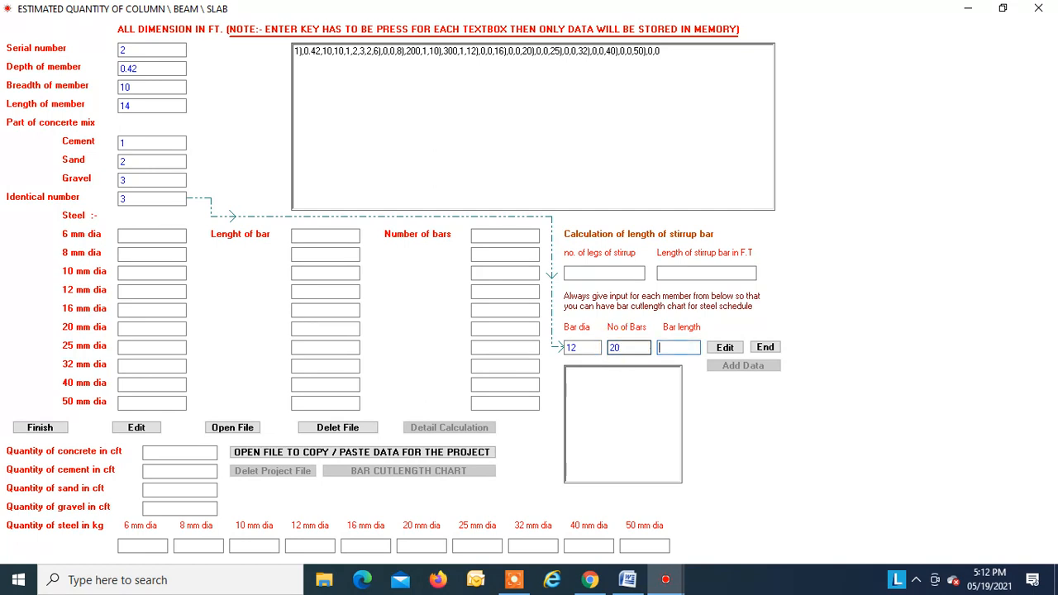
type("10")
key("Return")
- Add a second 12 mm entry to slab 2's bar list: 14 bars, bar length 6
left_click(623, 347)
type("14")
key("Return")
type("6")
key("Return")
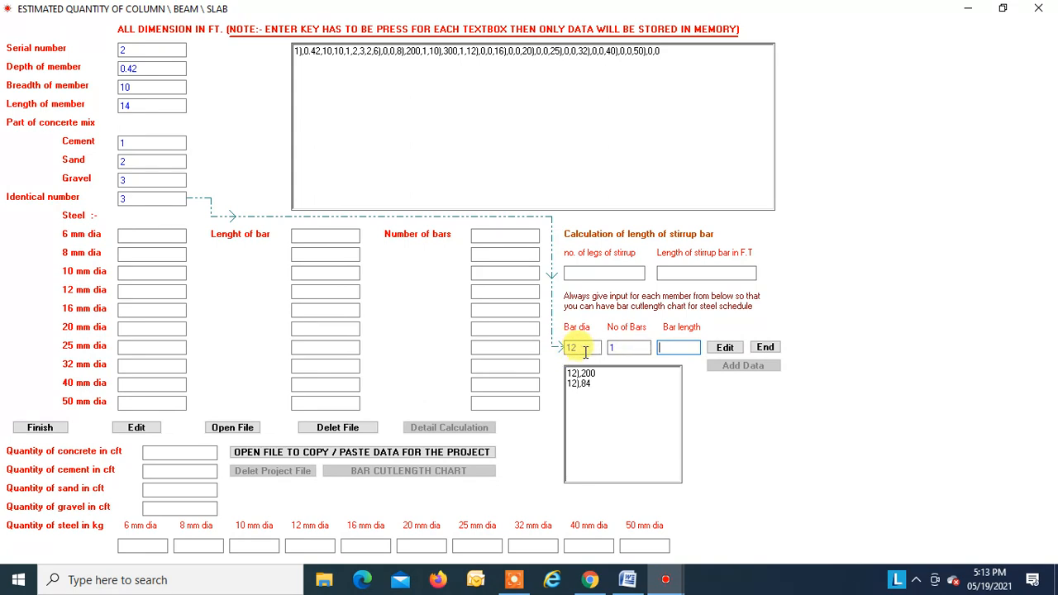
- Add two 10 mm entries to slab 2's bar list: 28 bars of length 14, and 14 bars of length 8
left_click_drag(569, 348, 583, 348)
type("10")
key("Return")
left_click(625, 347)
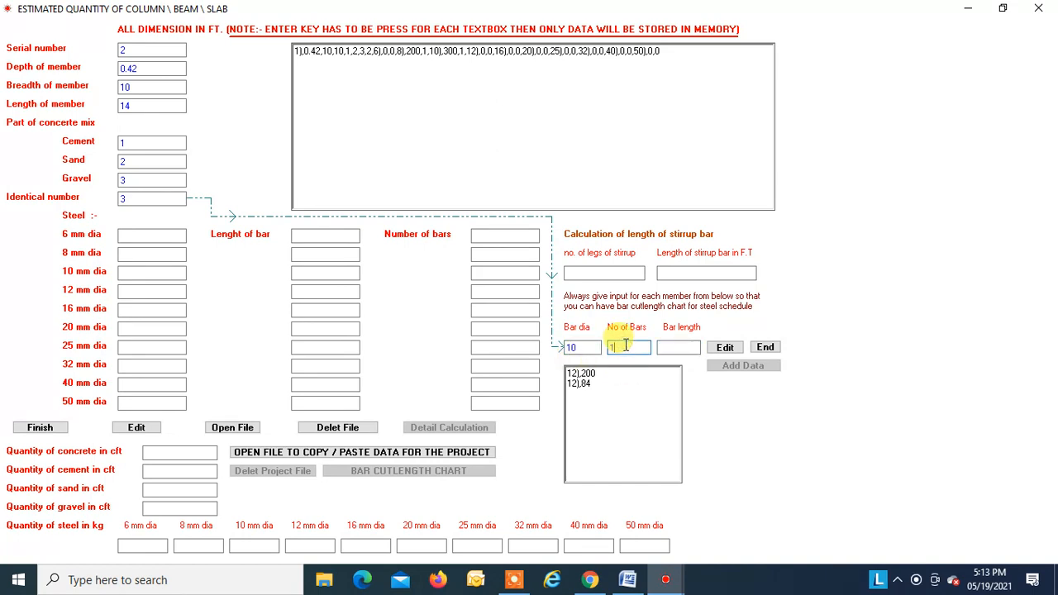
key("BackSpace")
type("28")
key("Return")
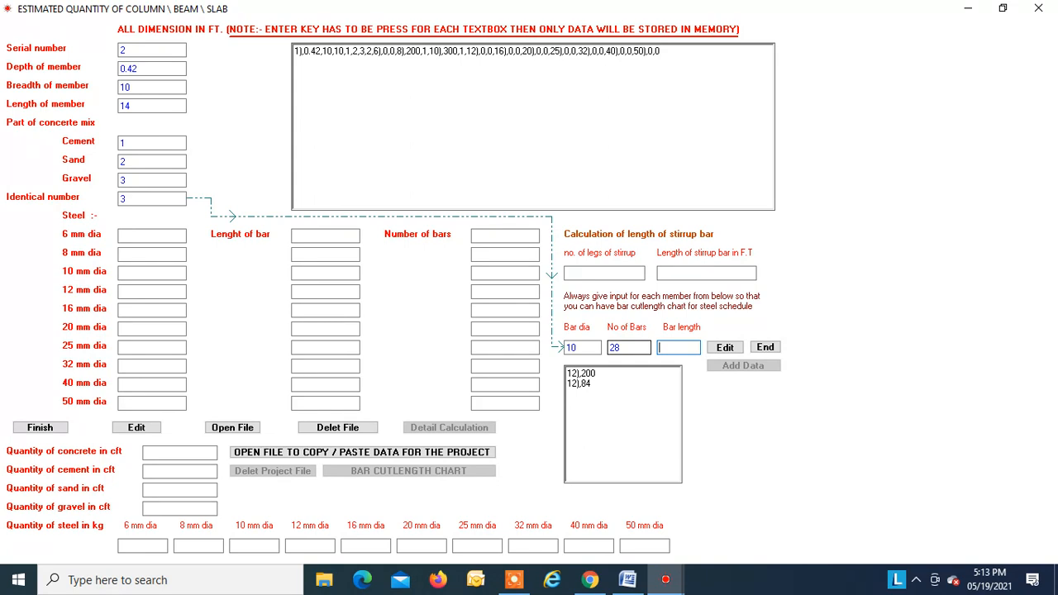
type("14")
key("Return")
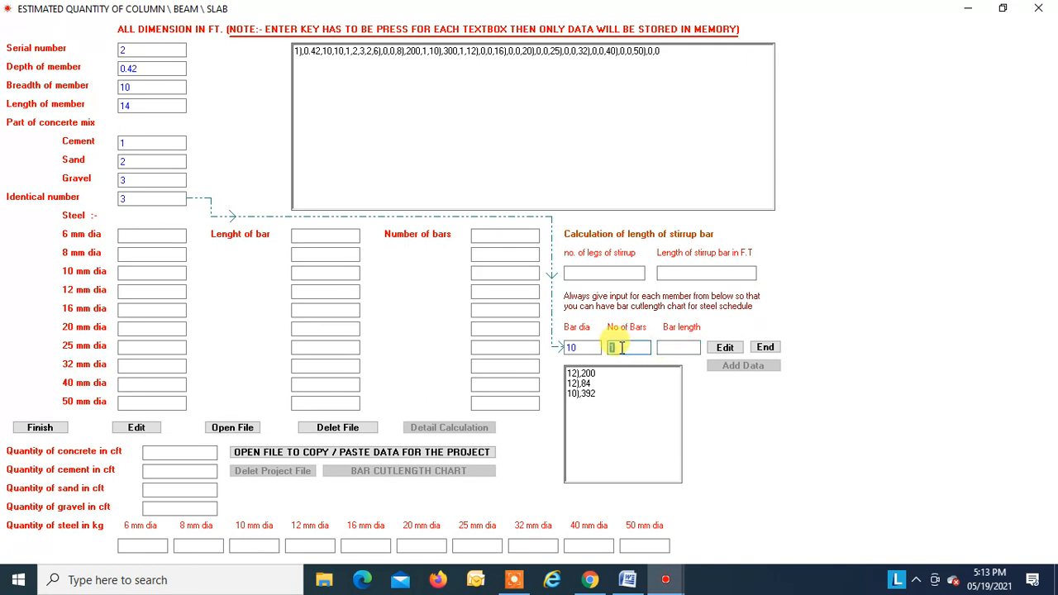
type("14")
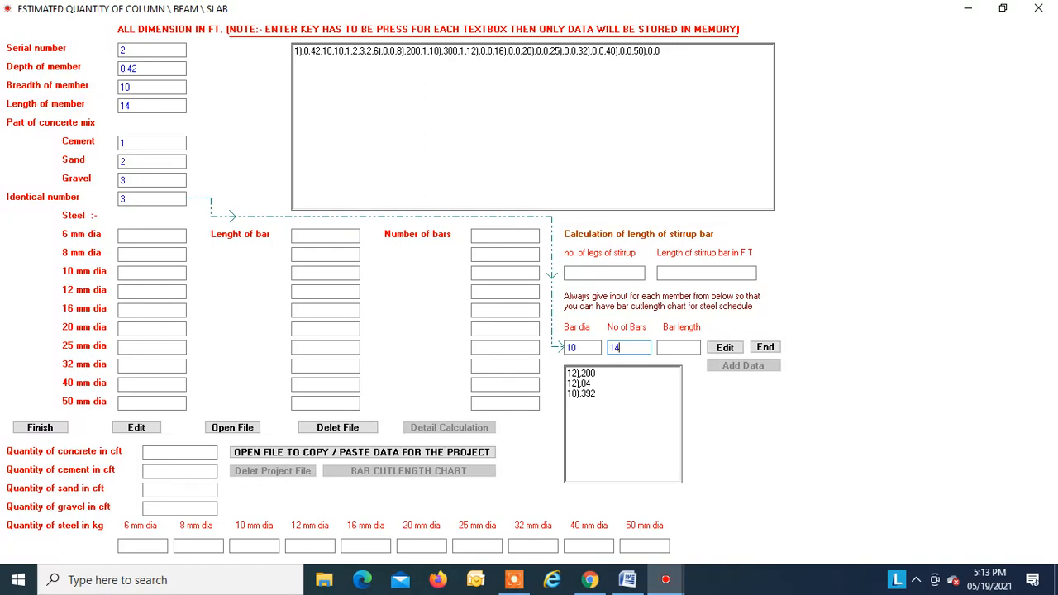
key("Return")
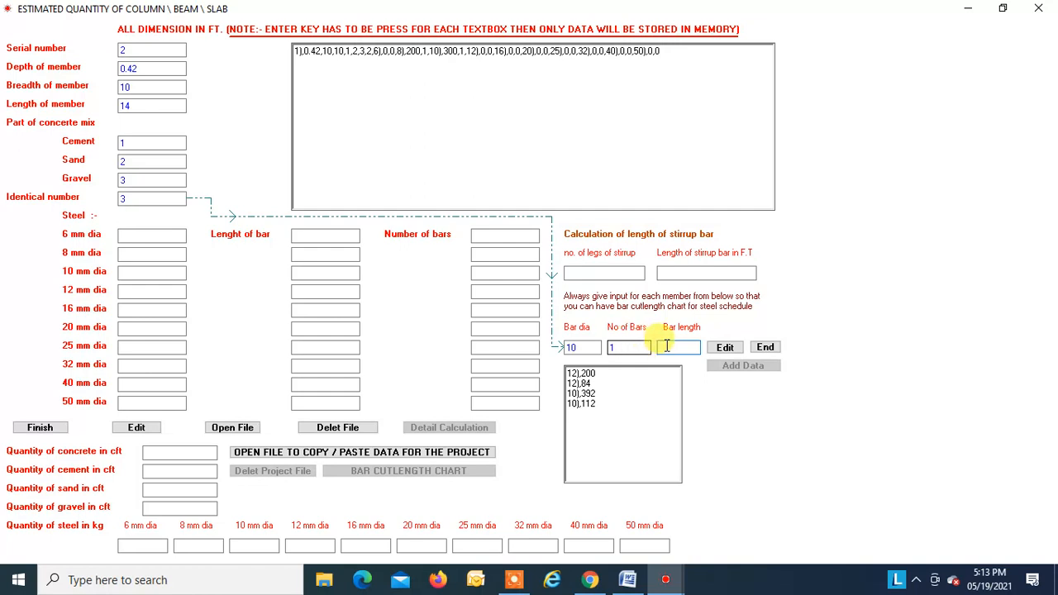
- End slab 2's bar list and confirm every member field to store slab 2's record
left_click(765, 348)
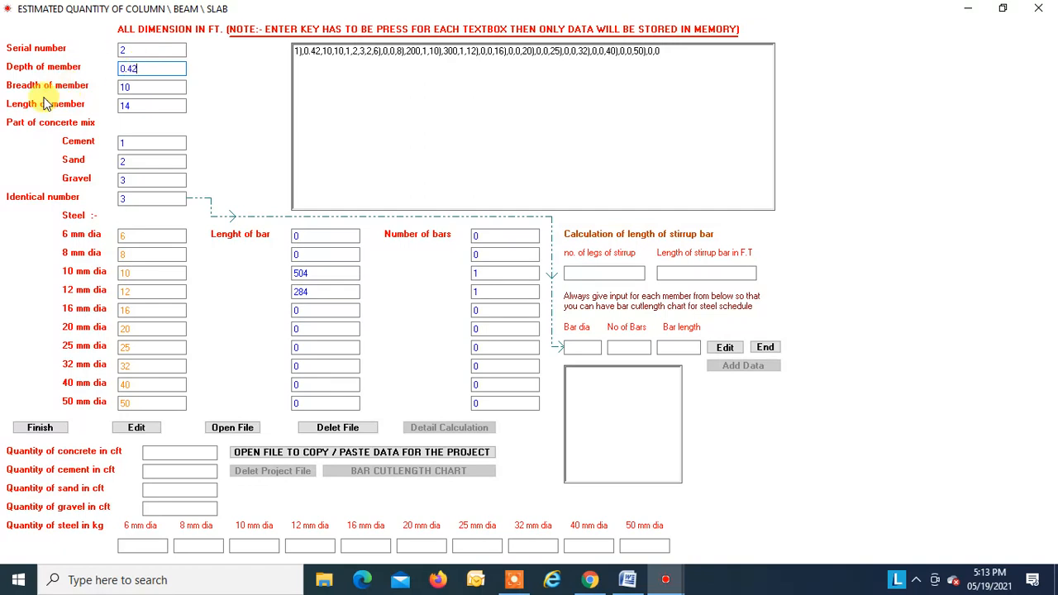
key("Return")
key("Return")
key("Return")
key("Return")
key("Return")
key("Return")
key("Return")
key("Return")
key("Return")
key("Return")
key("Return")
key("Return")
key("Return")
key("Return")
key("Return")
key("Return")
key("Return")
key("Return")
key("Return")
key("Return")
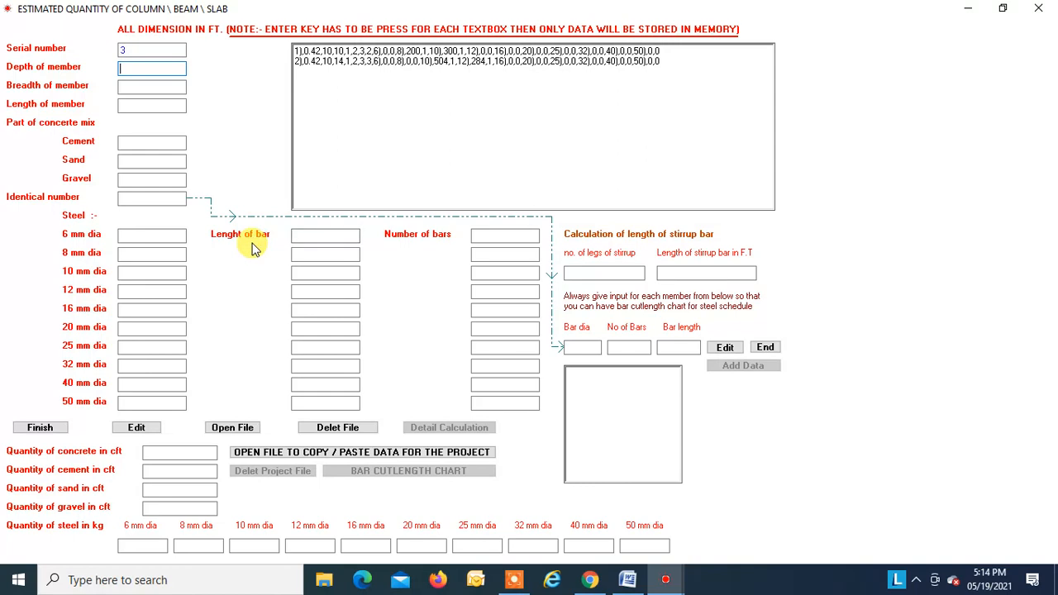
- Finish the slab data entry, confirm that no further editing is needed, and save the data file as file1
left_click(46, 430)
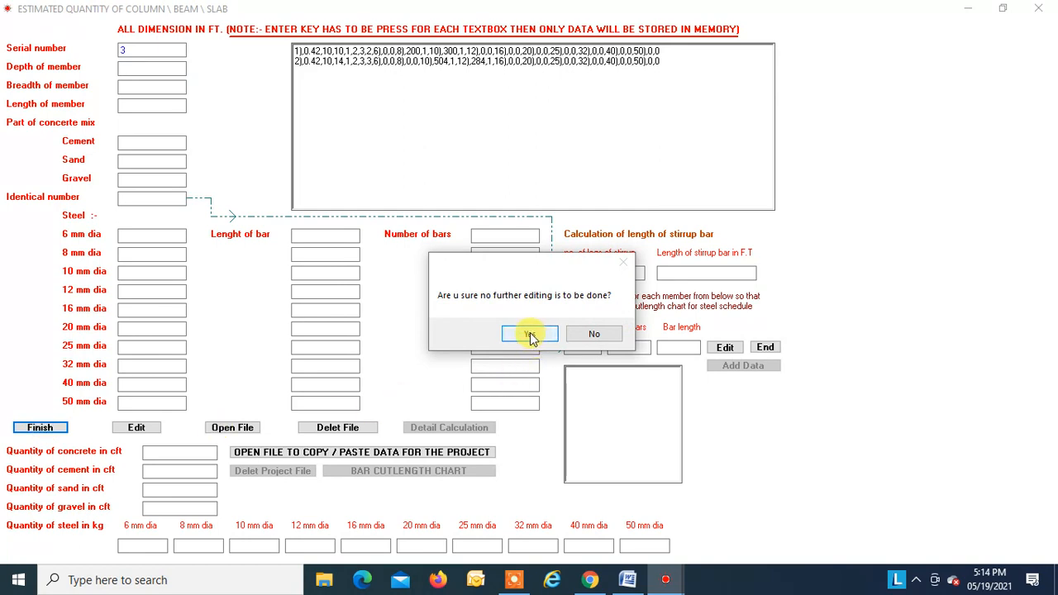
left_click(531, 338)
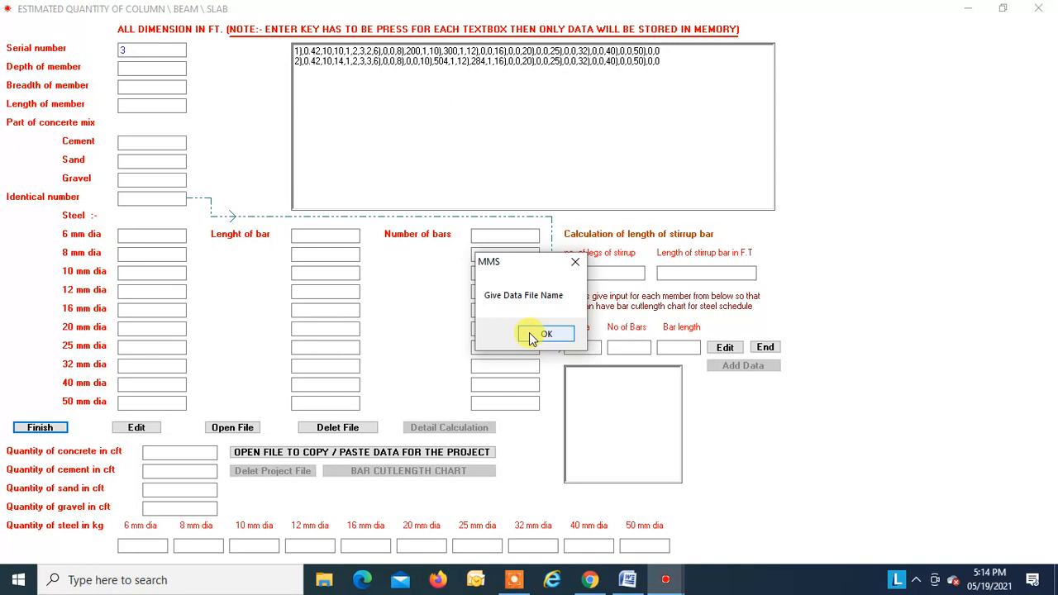
left_click(545, 334)
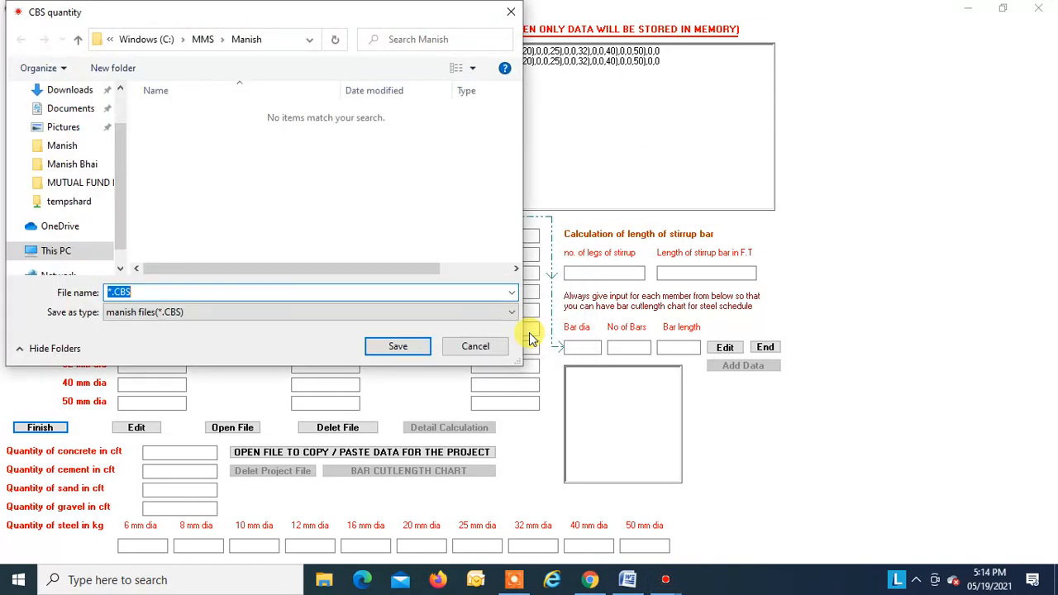
type("file1")
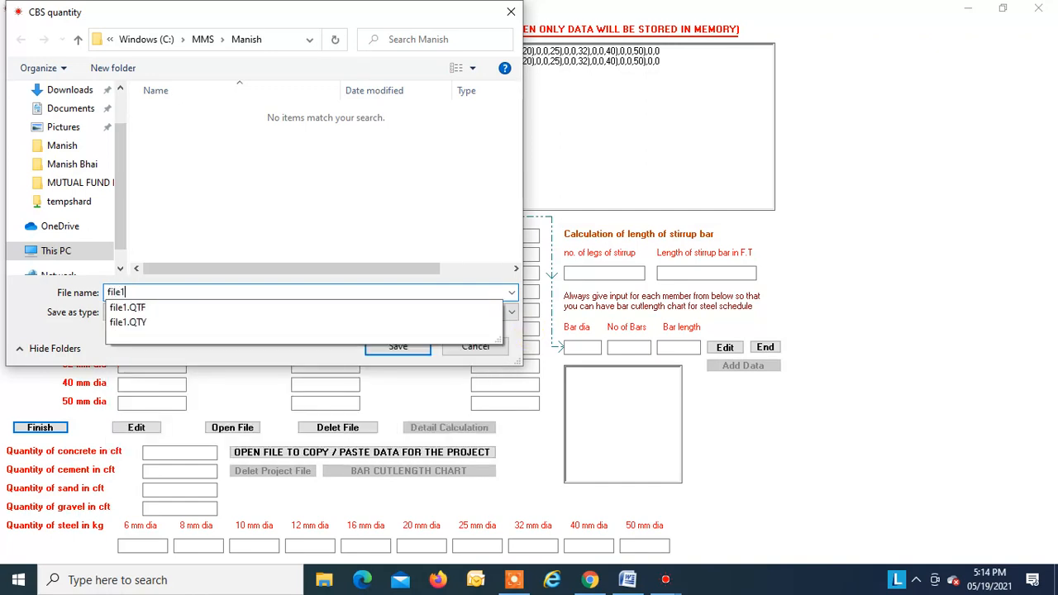
left_click(508, 333)
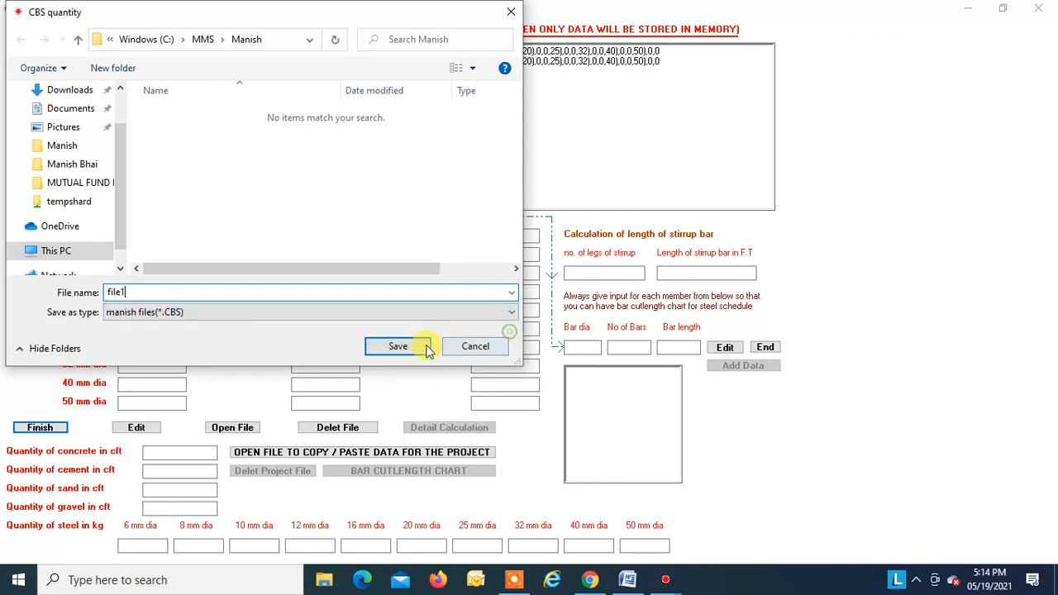
left_click(400, 347)
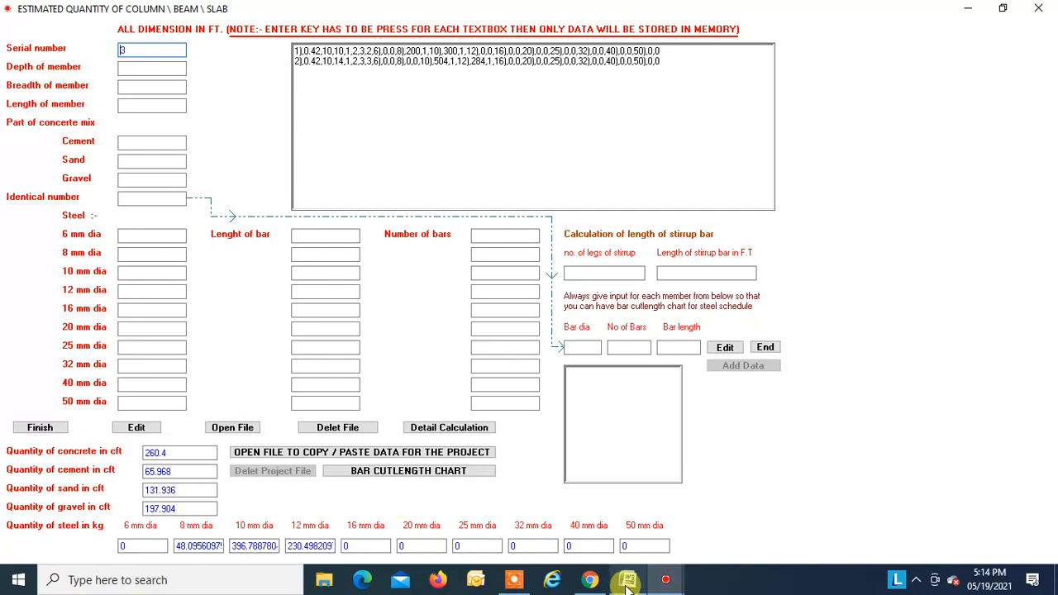
- Compare the calculated slab concrete and steel quantities with the results and detail calculation chart in the MATERIAL ESTIMATE document in Word
mouse_move(628, 586)
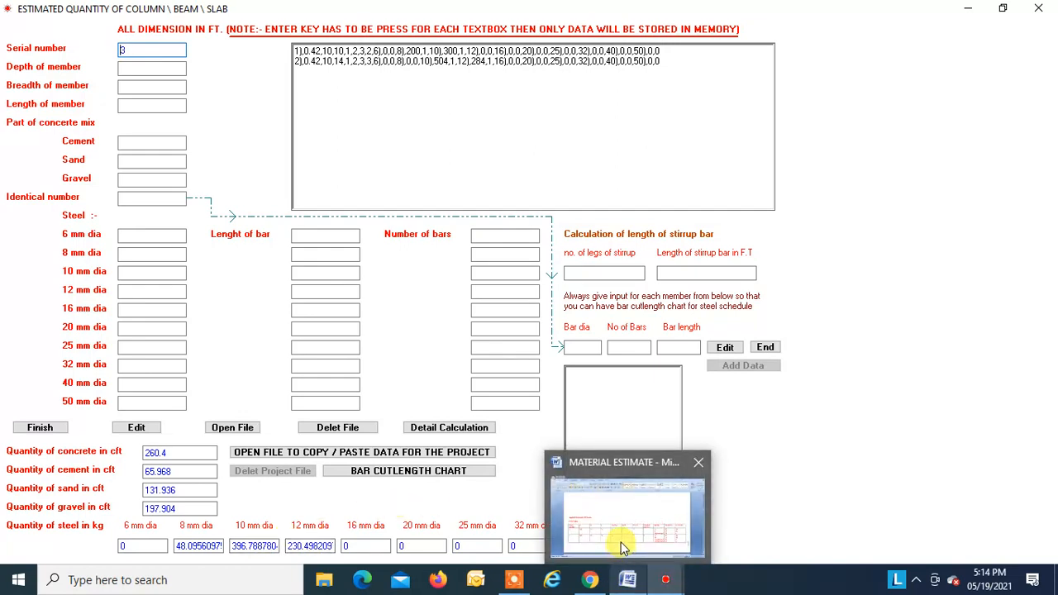
left_click(619, 546)
scroll(498, 353, "down", 10)
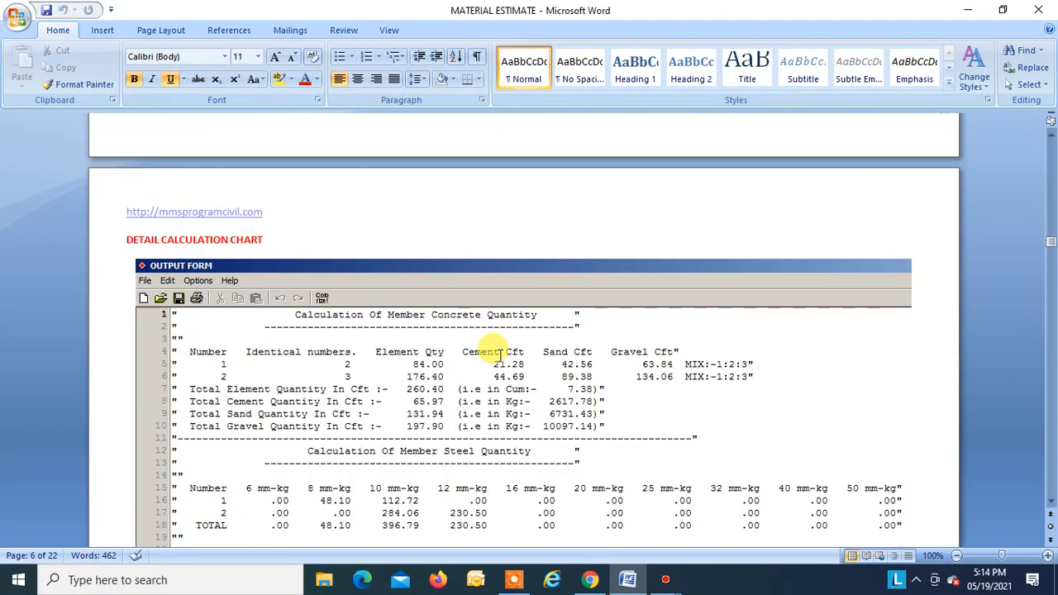
scroll(499, 353, "down", 15)
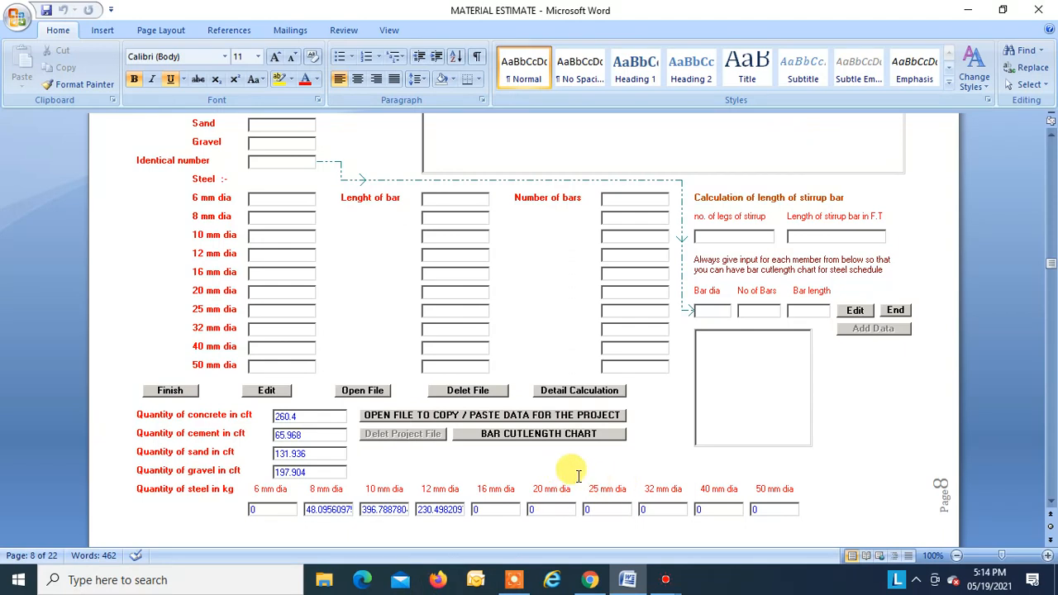
scroll(579, 475, "up", 3)
scroll(579, 475, "up", 10)
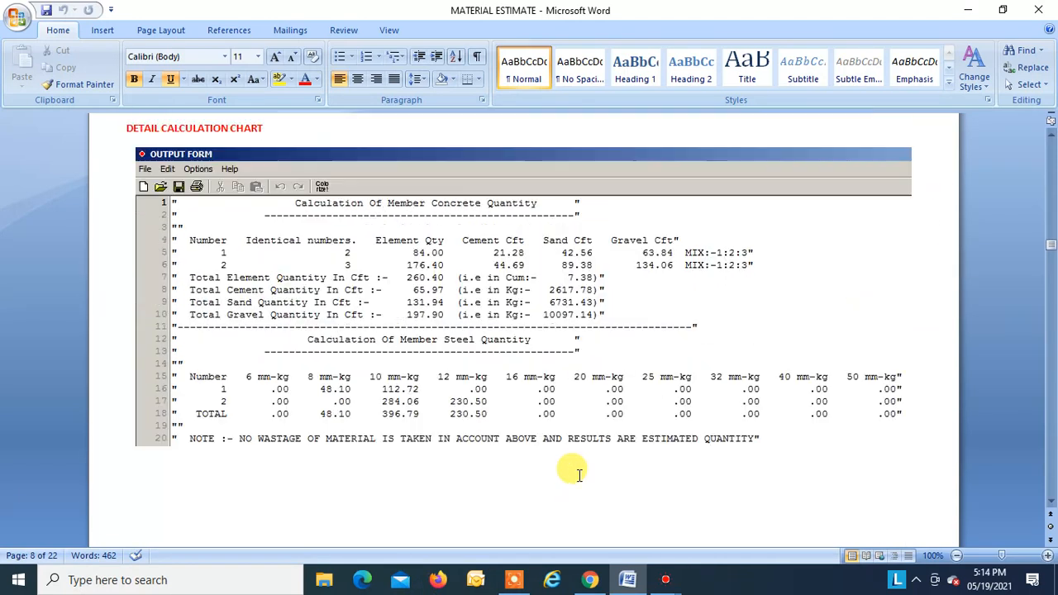
left_click(967, 16)
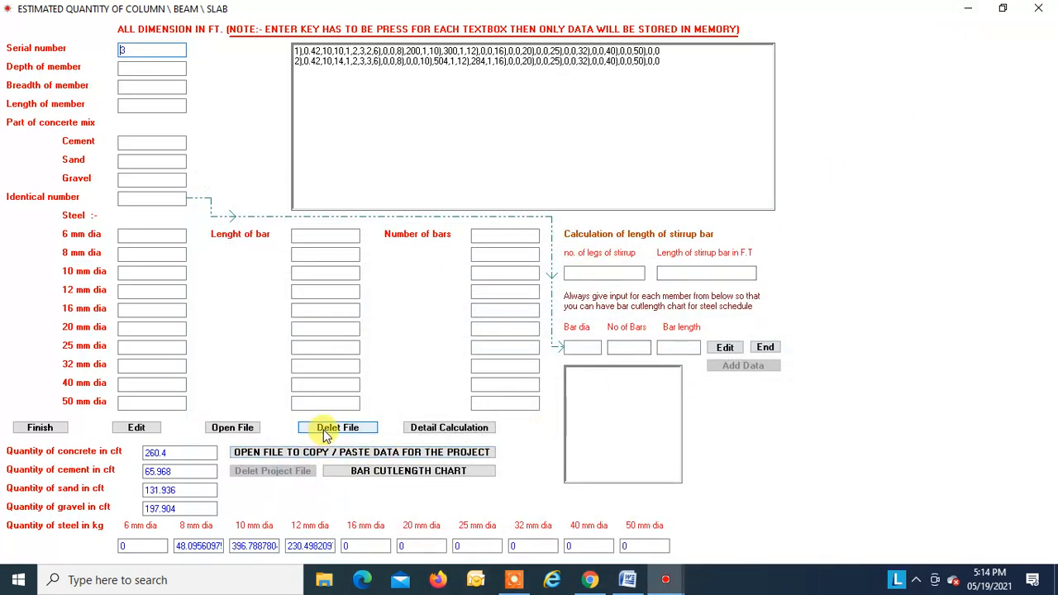
- Review the slabs' detail calculation of concrete and steel at full size and their bar cut-length chart in MMS
left_click(430, 430)
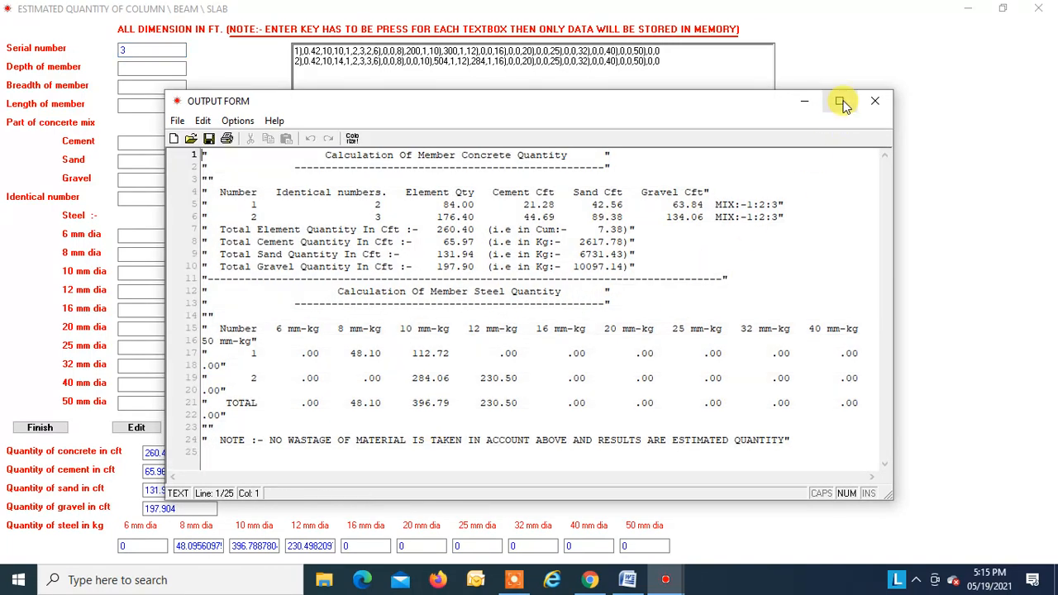
left_click(839, 100)
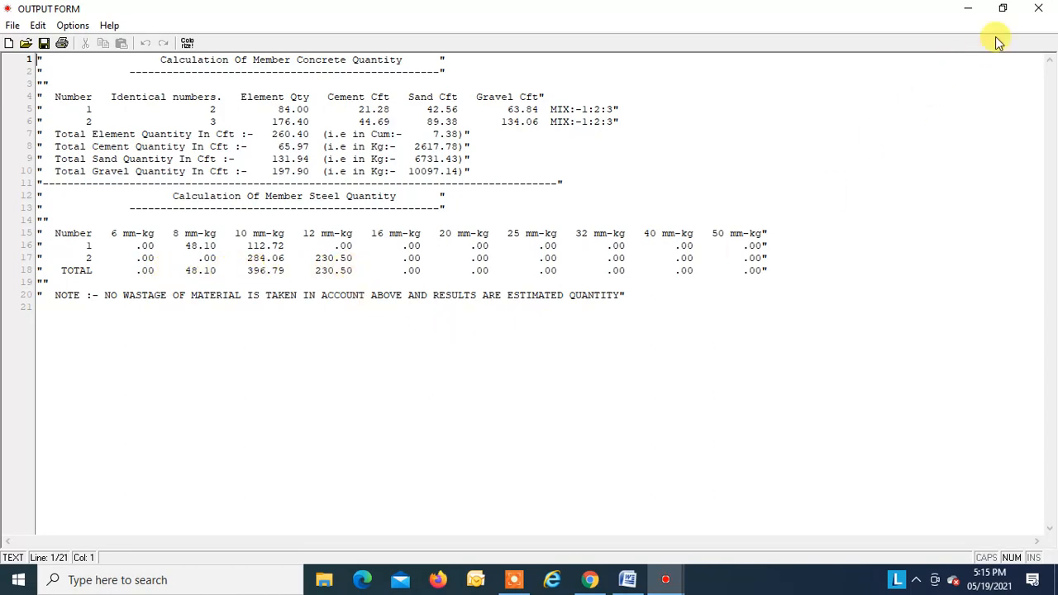
left_click(1037, 12)
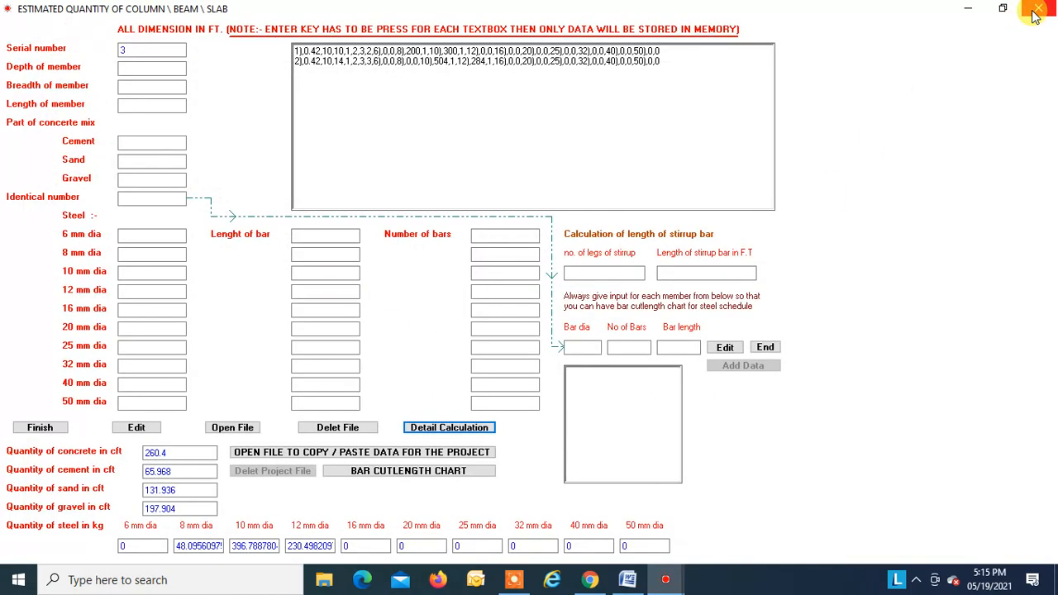
left_click(376, 472)
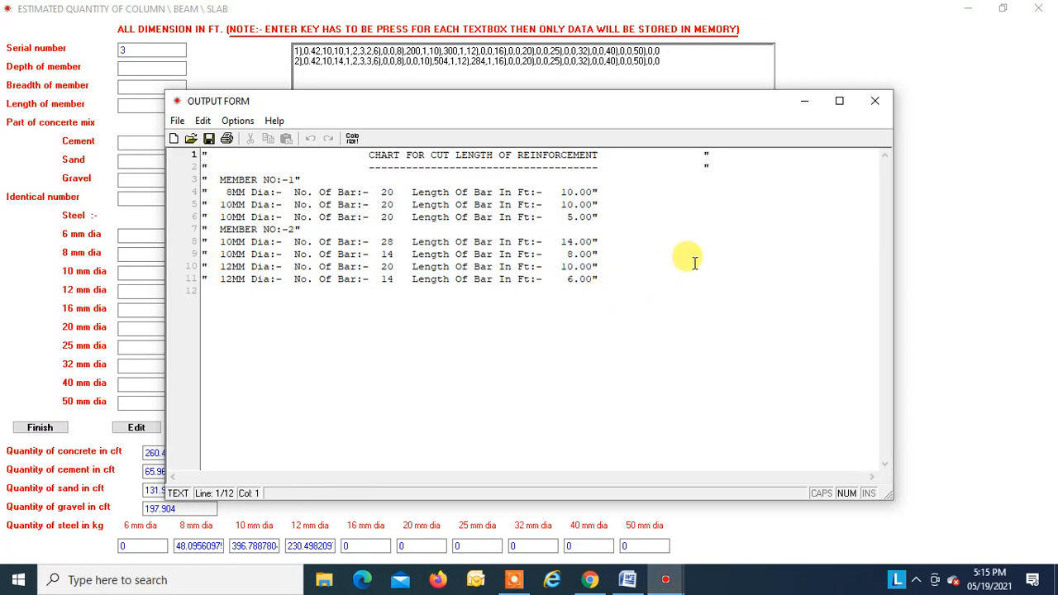
left_click(875, 100)
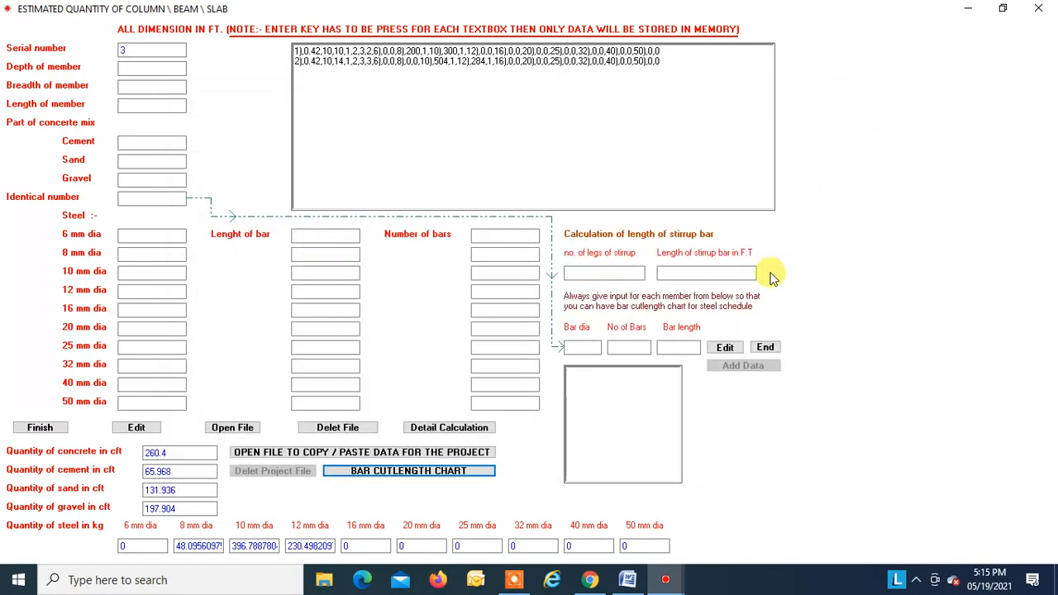
- Check the slab bar chart in the MATERIAL ESTIMATE document in Word and find the beams and columns estimate section
left_click(628, 581)
scroll(582, 351, "down", 8)
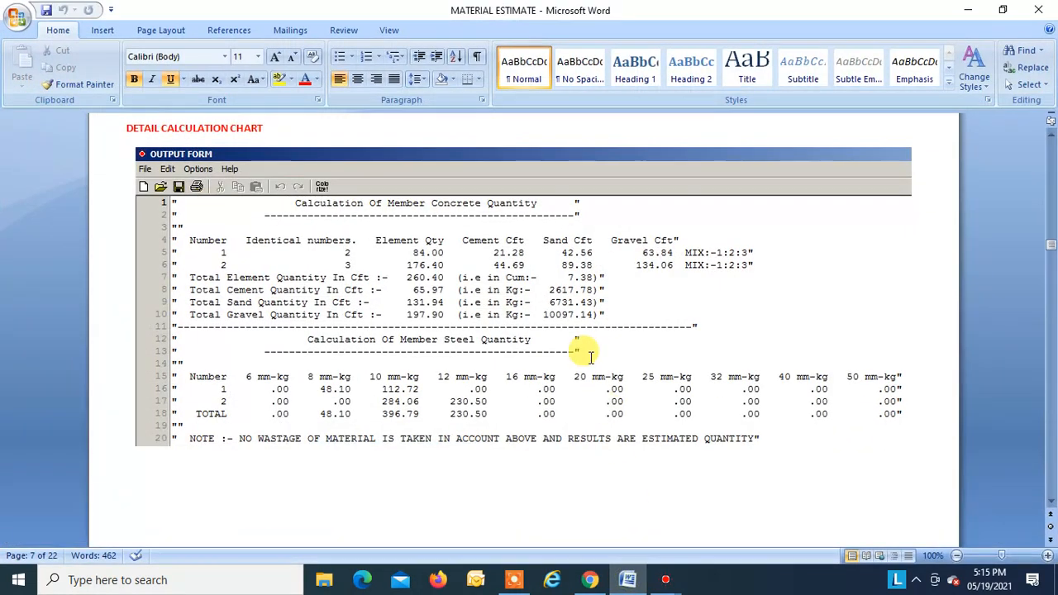
scroll(586, 355, "down", 4)
scroll(586, 355, "up", 10)
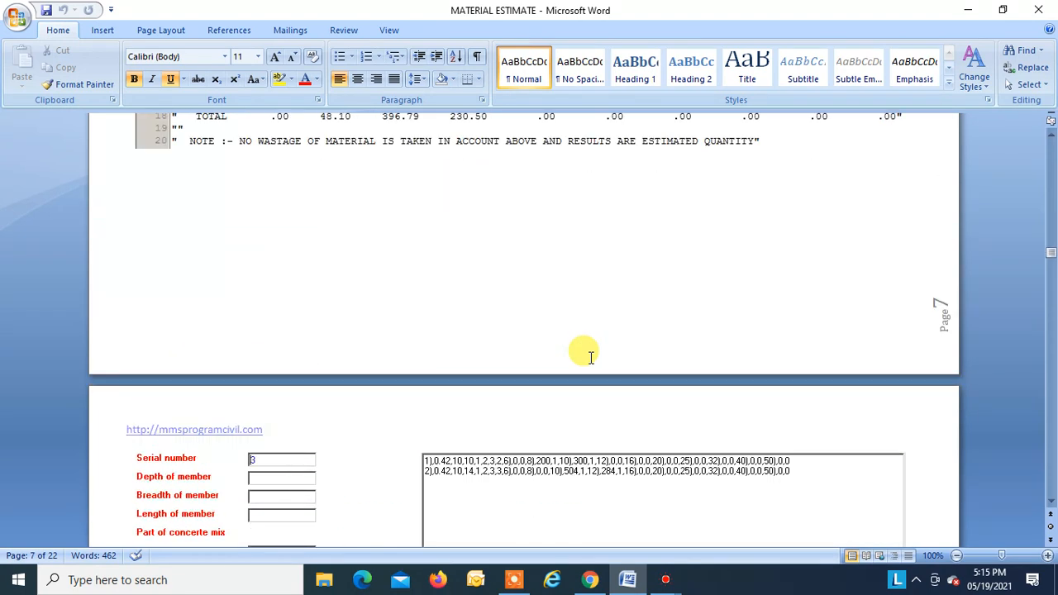
scroll(300, 213, "down", 10)
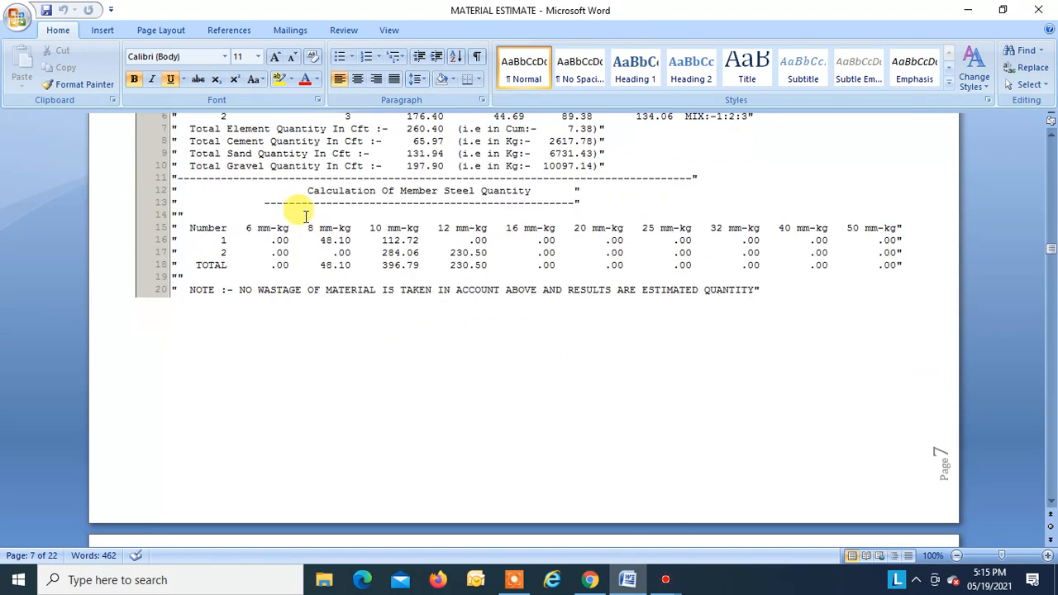
scroll(305, 216, "down", 15)
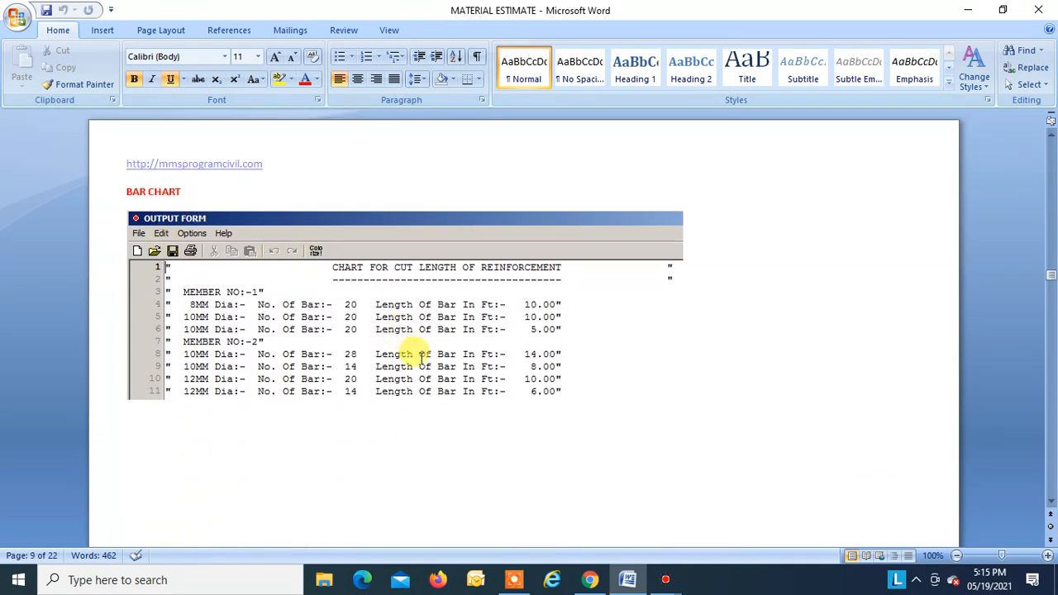
scroll(453, 379, "down", 10)
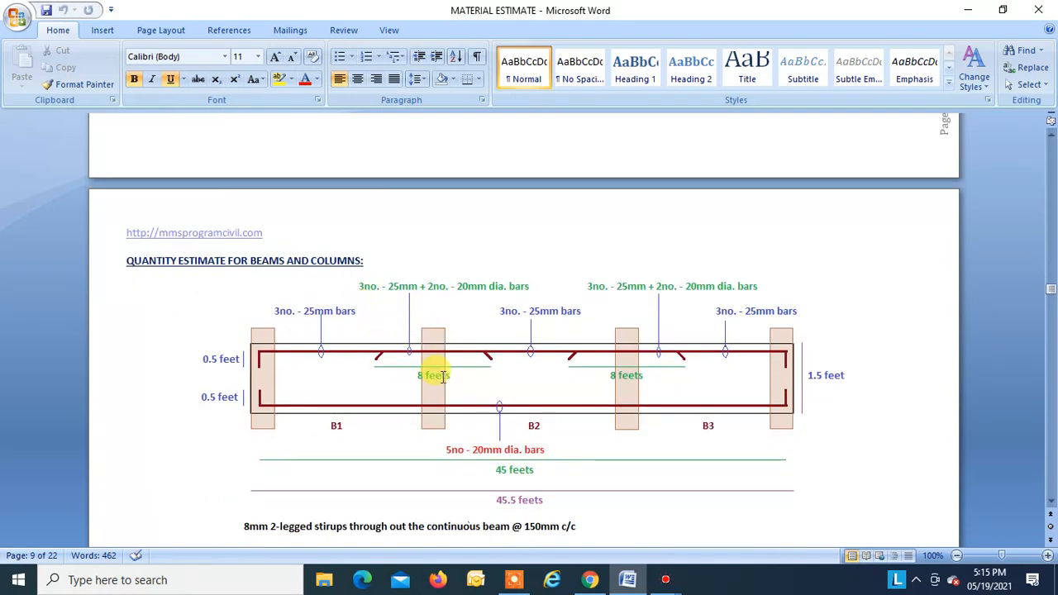
scroll(443, 377, "down", 2)
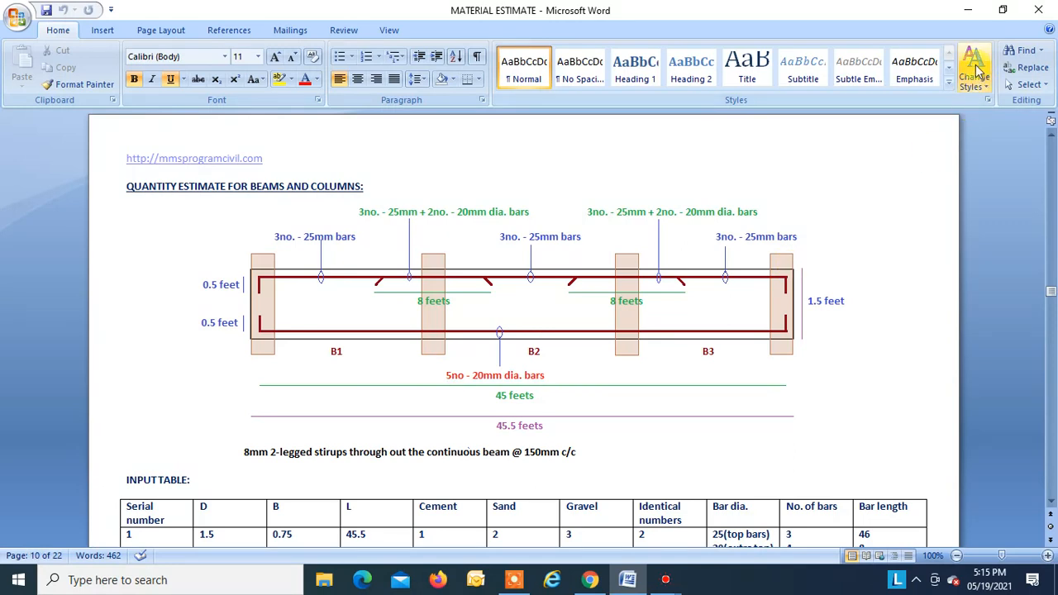
- Return to MMS, close the slab estimate form and open a new beam quantity estimate
left_click(964, 11)
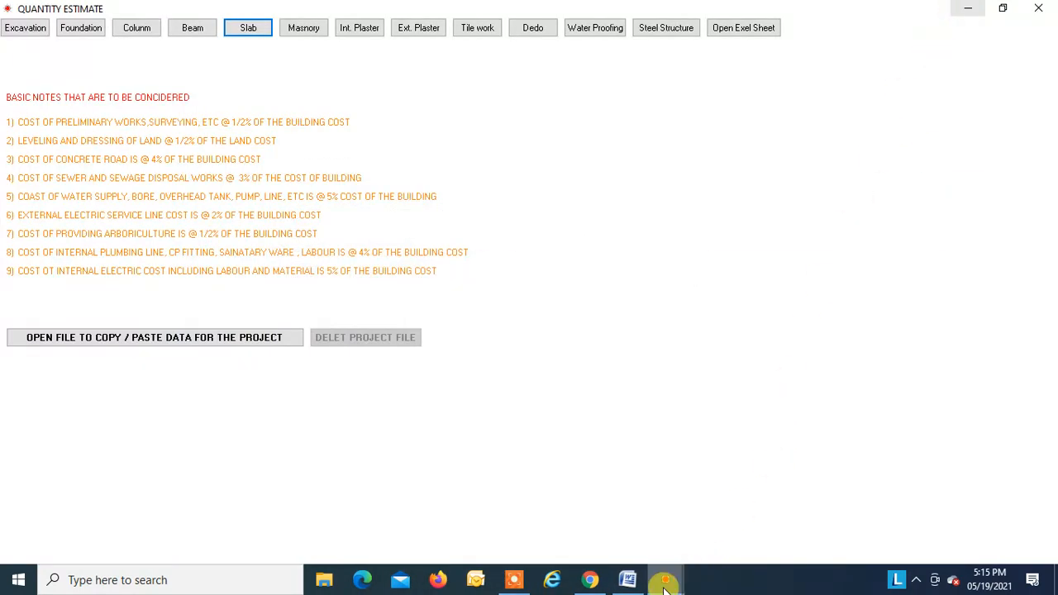
mouse_move(665, 582)
left_click(772, 521)
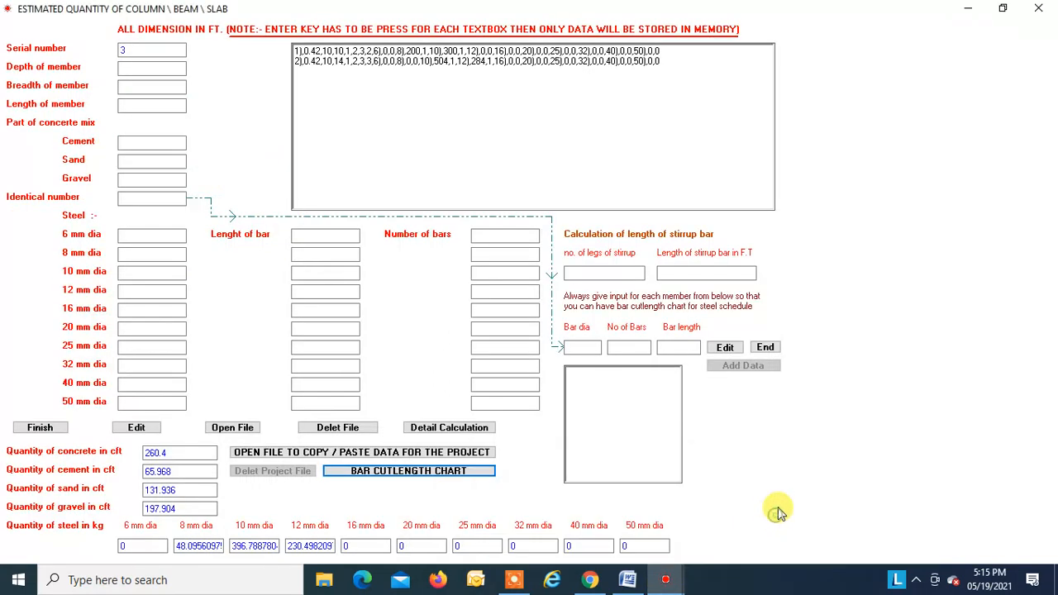
left_click(1041, 10)
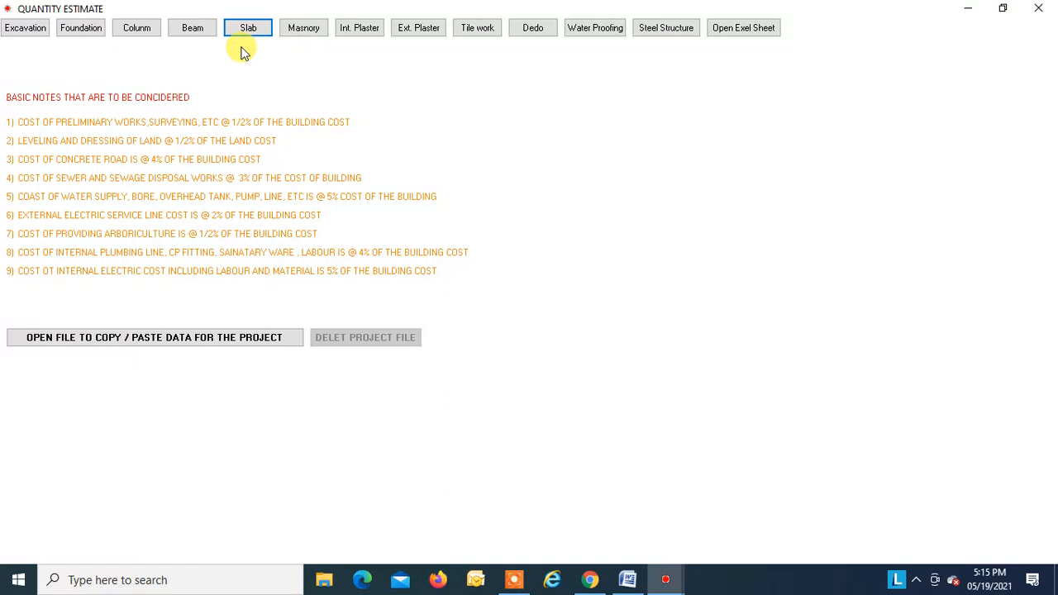
left_click(194, 35)
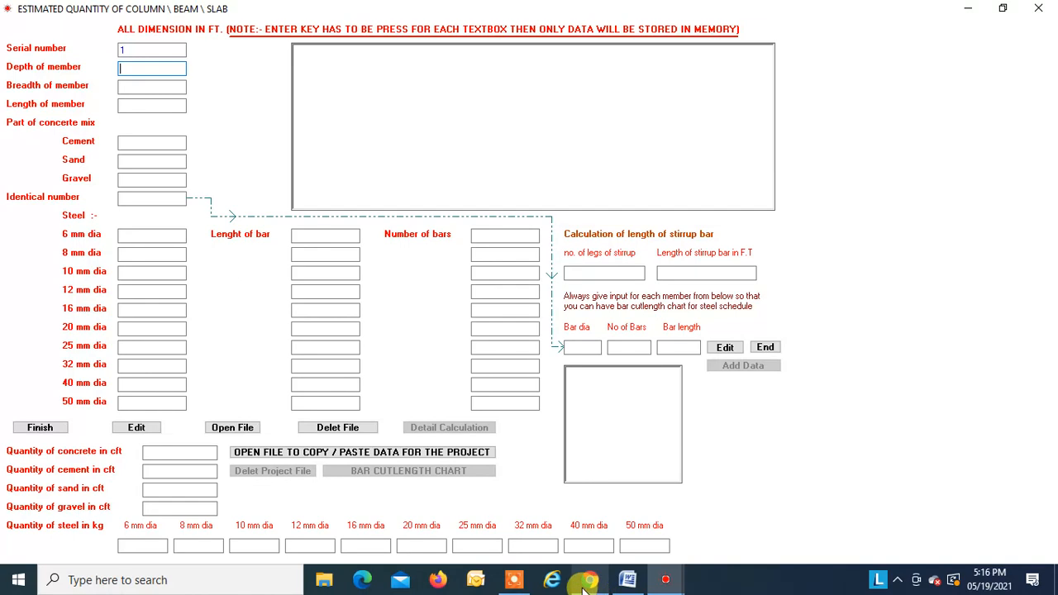
- Read the continuous beam's drawing and input table in the MATERIAL ESTIMATE document in Word
mouse_move(627, 583)
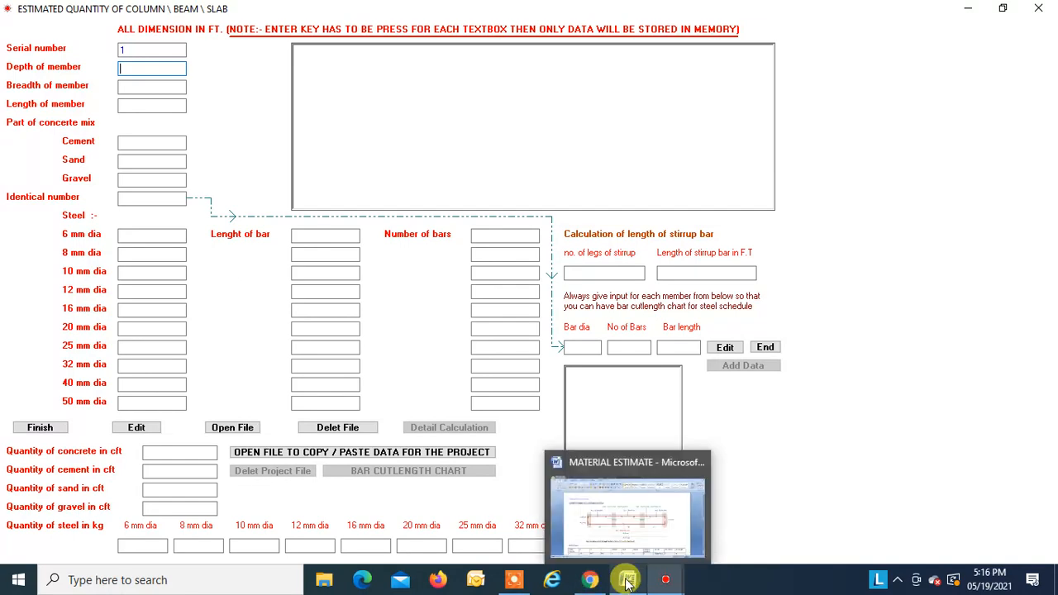
left_click(626, 521)
scroll(513, 433, "down", 2)
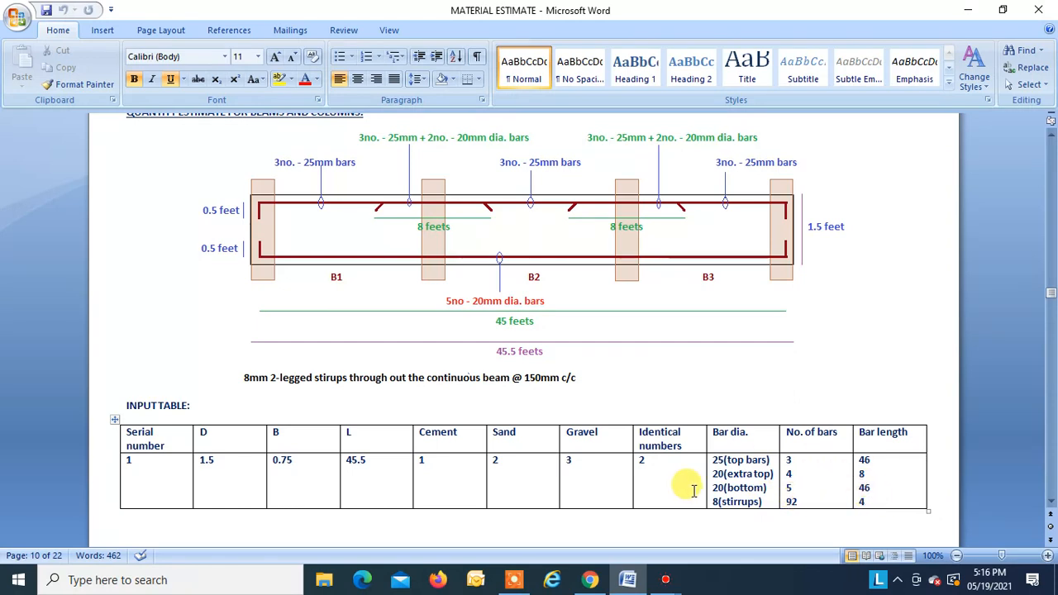
left_click(964, 20)
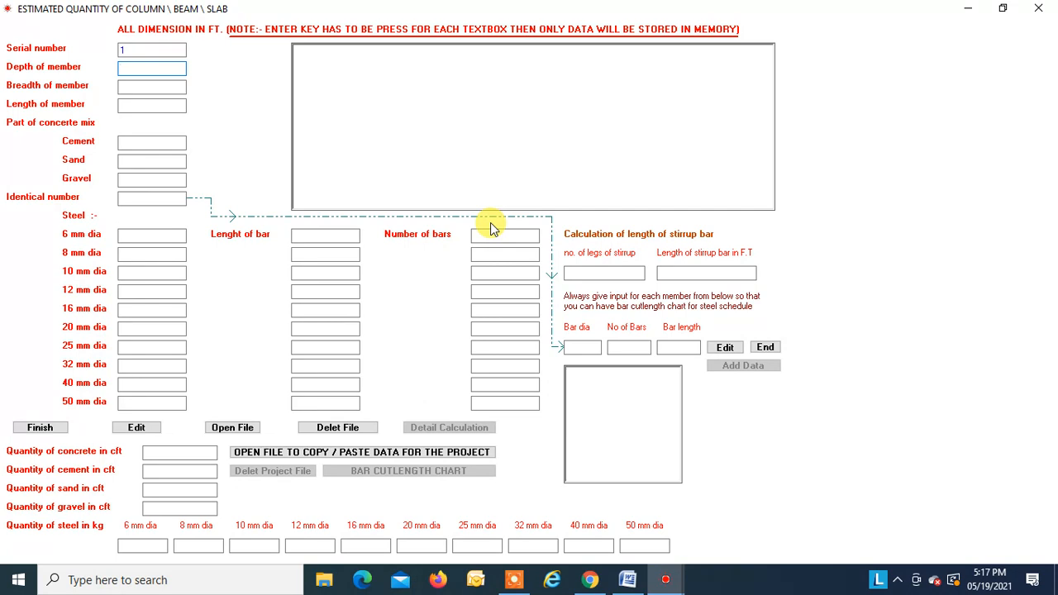
- Enter beam 1's dimensions in MMS: depth 1.5, breadth 0.75 and length 45.5 ft
type("1.5")
key("Return")
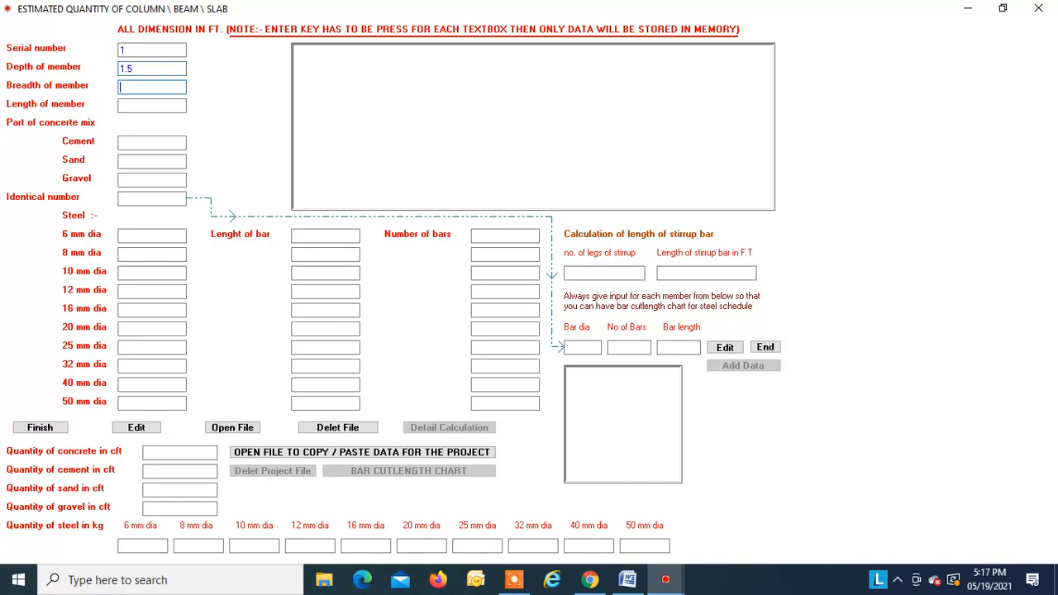
type("0.75")
key("Return")
type("45.5")
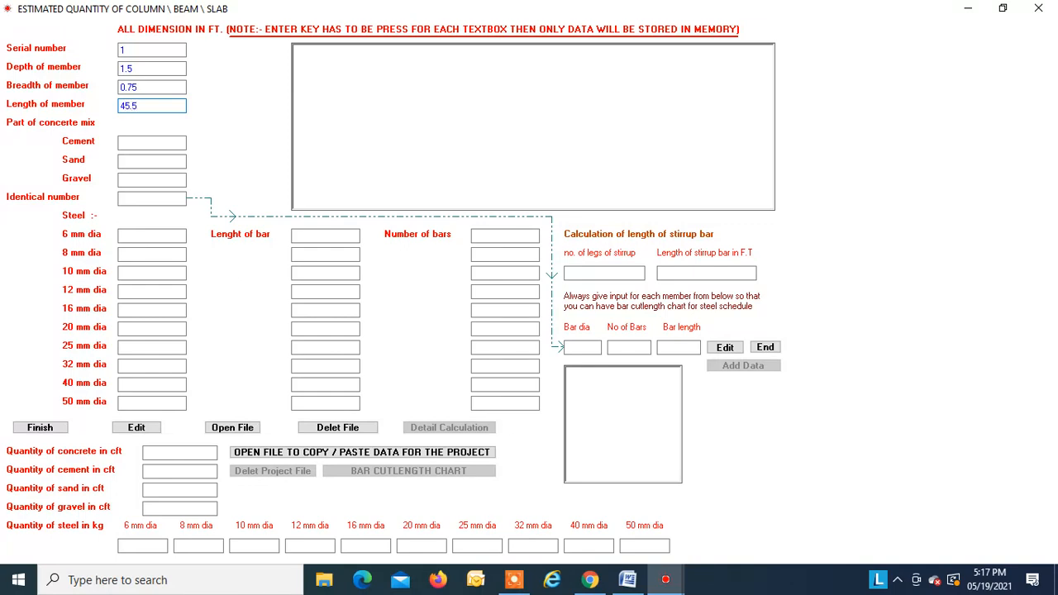
key("Return")
- Set beam 1's concrete mix to cement 1, sand 2, gravel 3 and its identical number to 2
type("1")
key("Return")
type("2")
key("Return")
type("3")
key("Return")
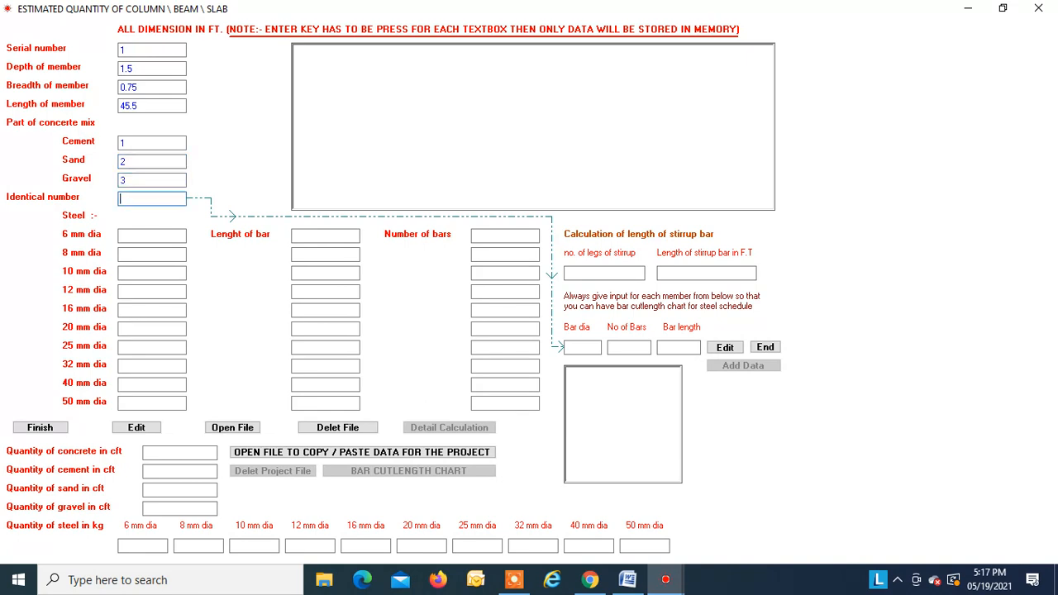
type("2")
key("Return")
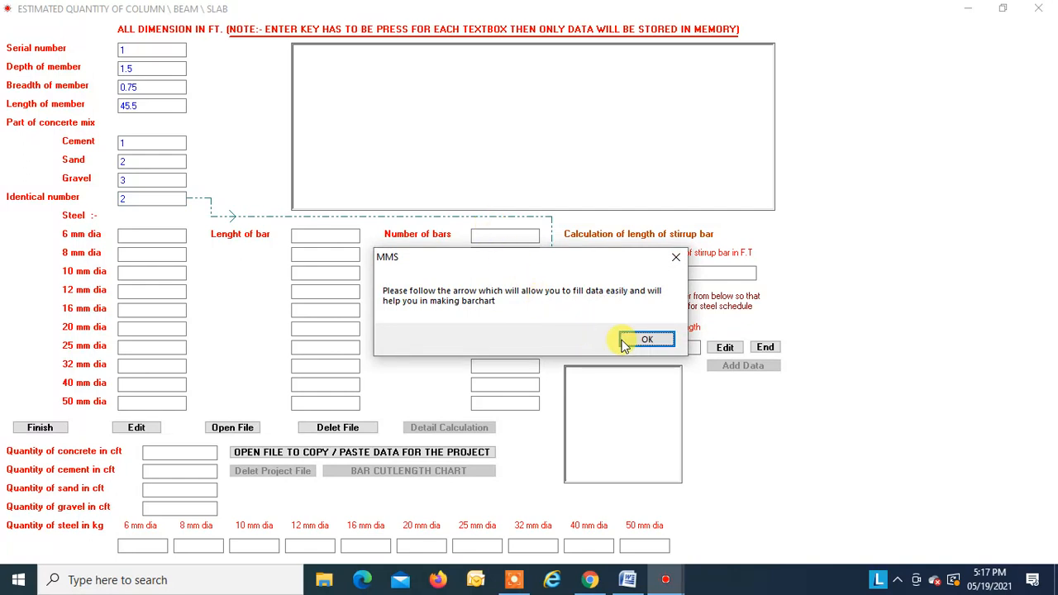
left_click(655, 344)
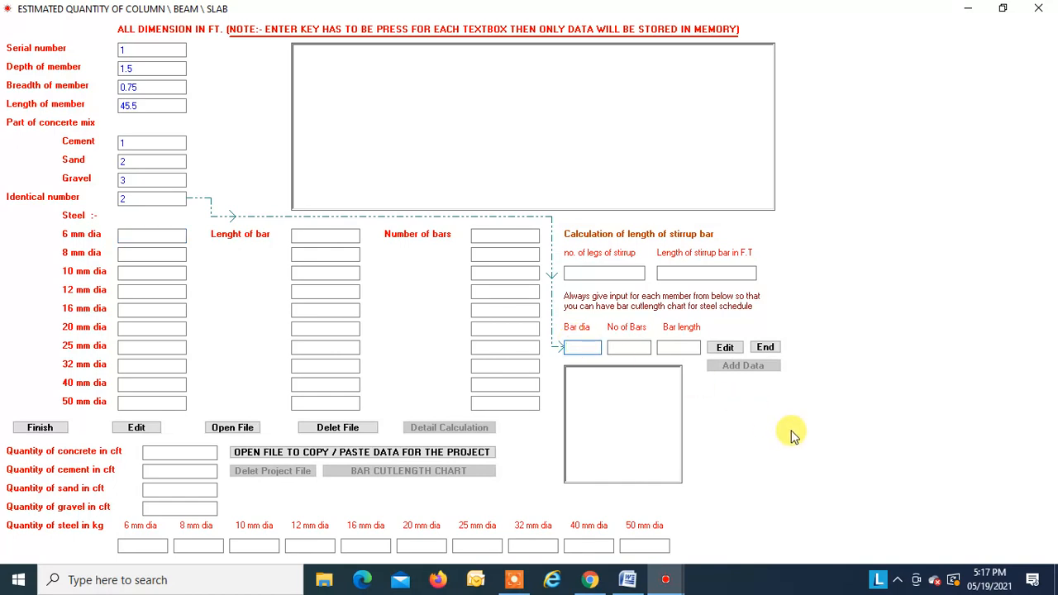
- Add 3 bars of 25 mm diameter and 46 ft length to beam 1's bar cut-length data
type("25")
key("Return")
type("1")
key("Return")
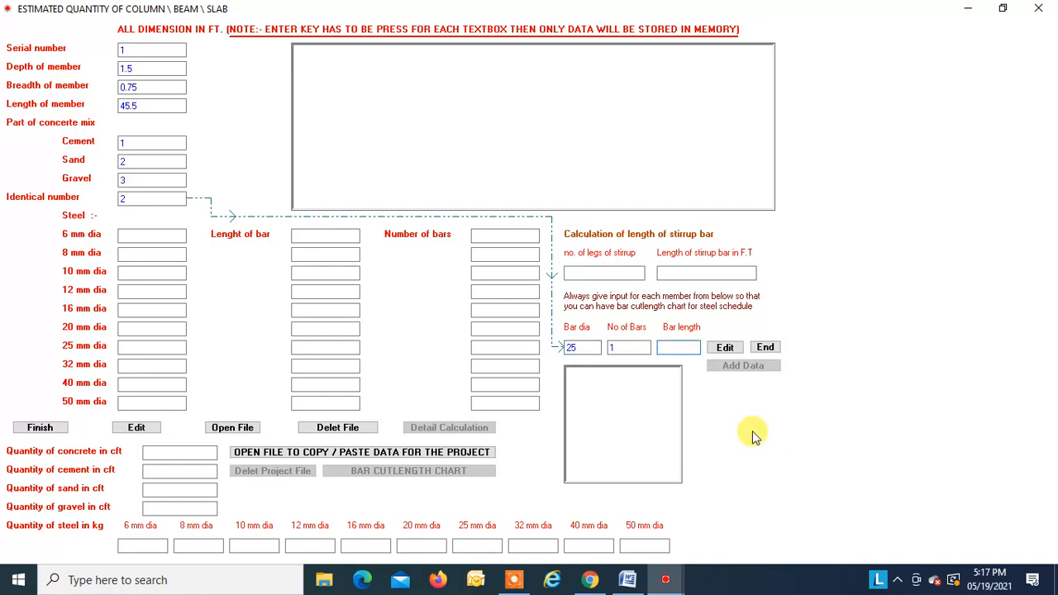
left_click(613, 347)
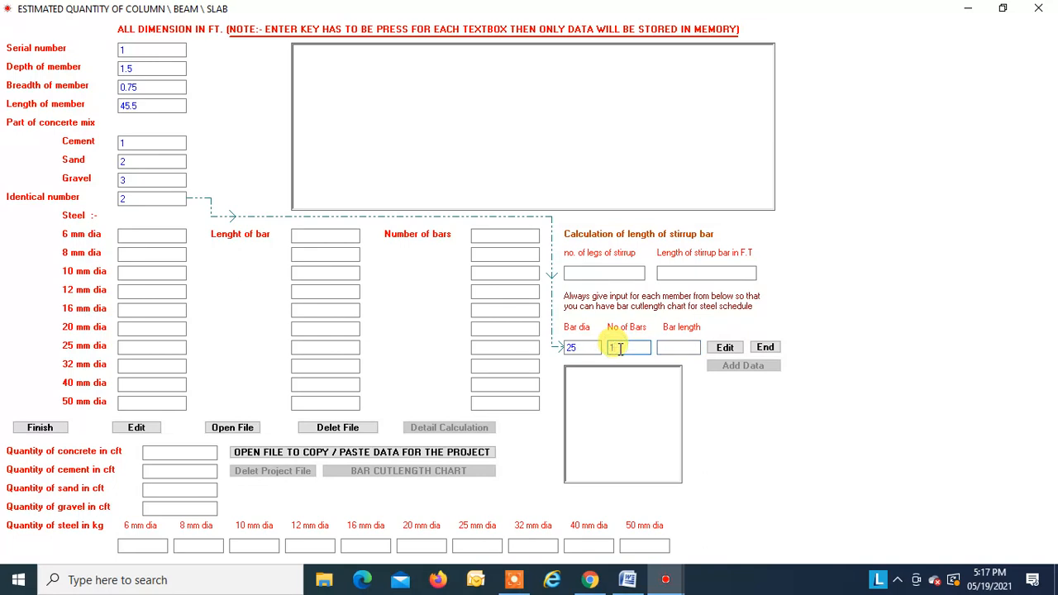
key("BackSpace")
type("3")
key("Return")
type("46")
key("Return")
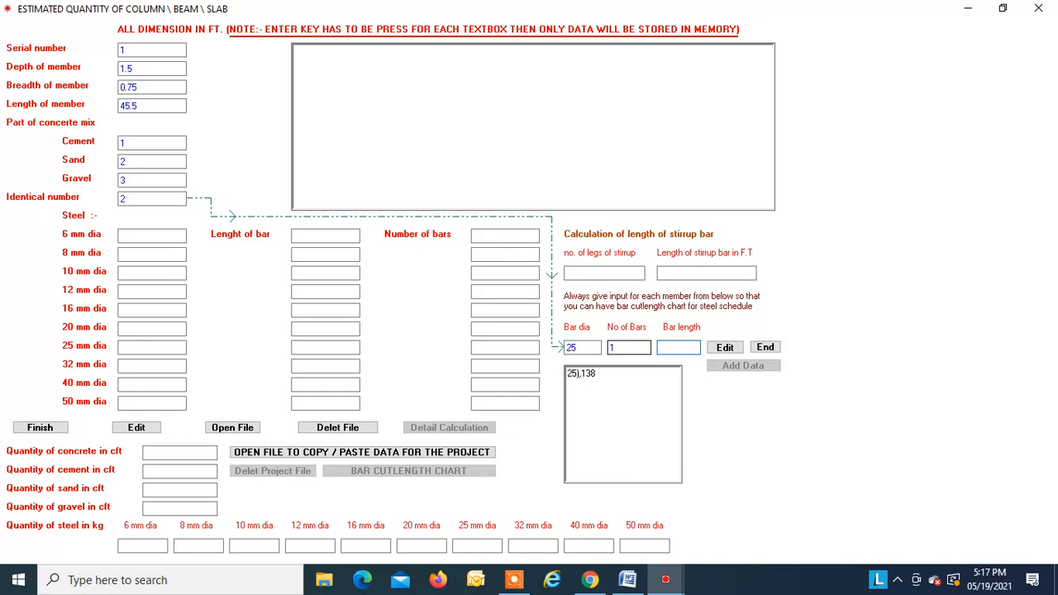
- Add 4 bars of 20 mm diameter and 8 ft length to beam 1's bar data
left_click(576, 347)
key("BackSpace")
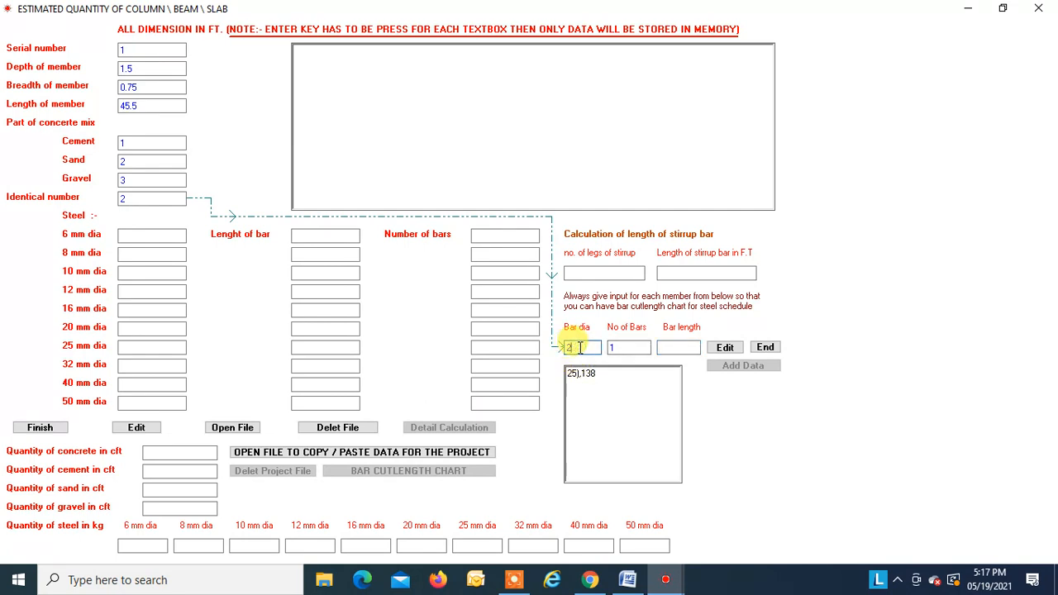
type("0")
key("Return")
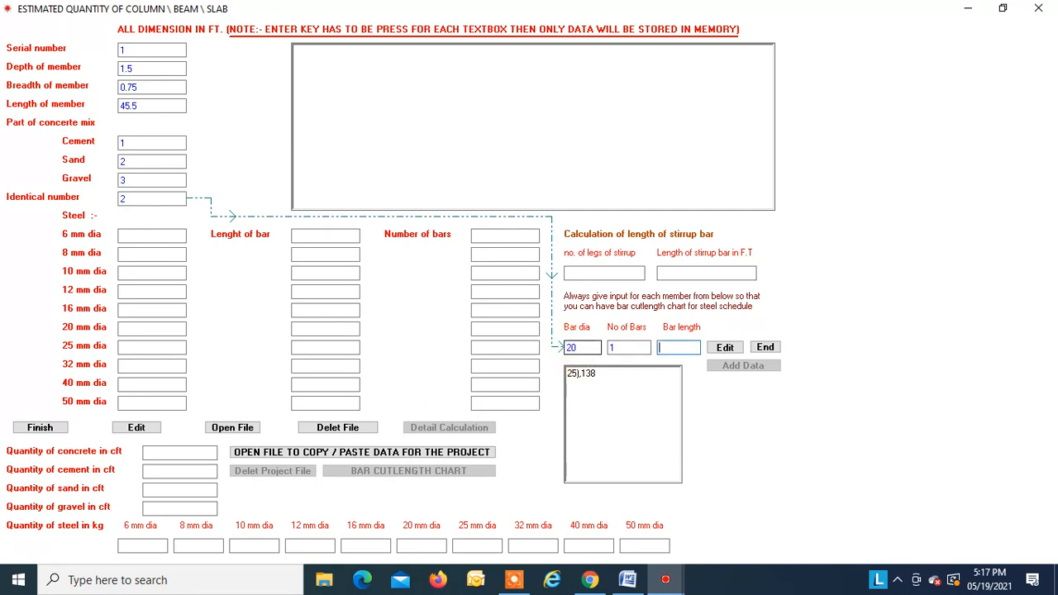
left_click(616, 347)
key("BackSpace")
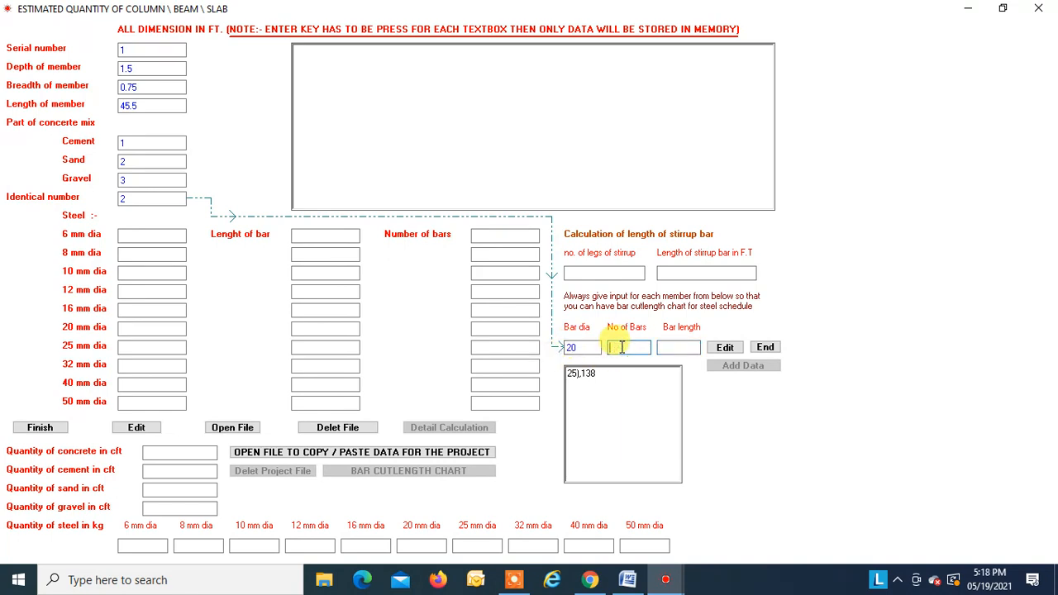
type("4")
key("Return")
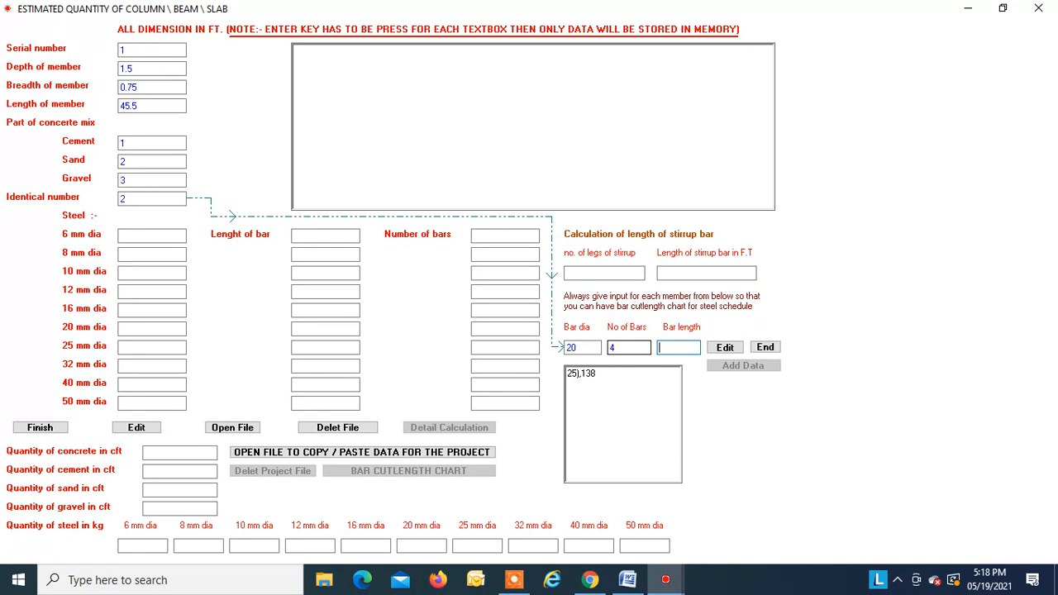
type("8")
key("Return")
- Add 5 bars of 20 mm diameter and 46 ft length to beam 1's bar data
left_click(628, 347)
key("BackSpace")
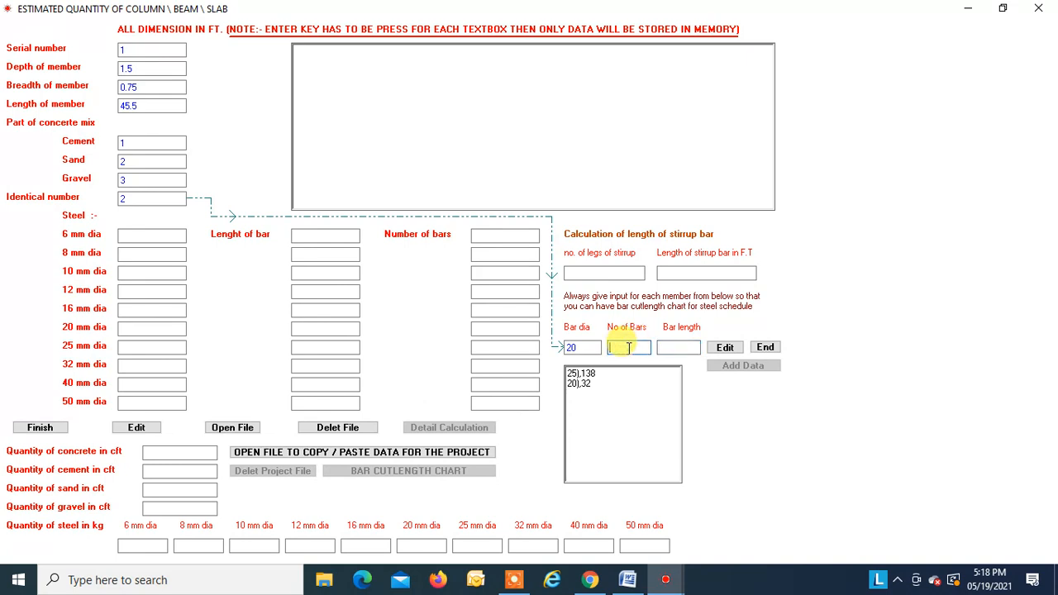
type("5")
key("Return")
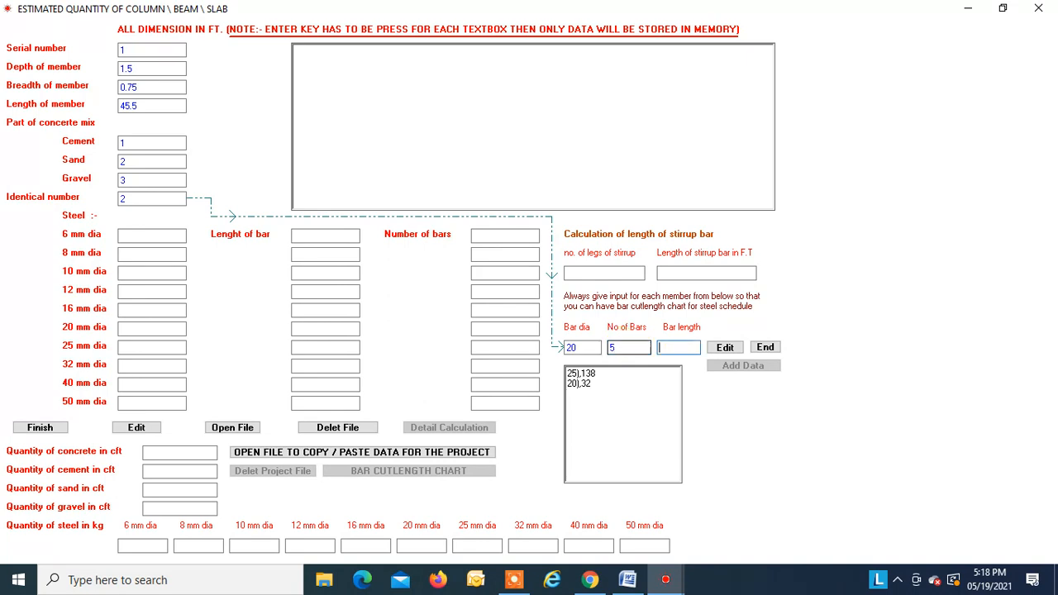
type("46")
key("Return")
- Add 92 bars of 8 mm diameter and 4 ft length to beam 1, and end the bar entry
double_click(578, 348)
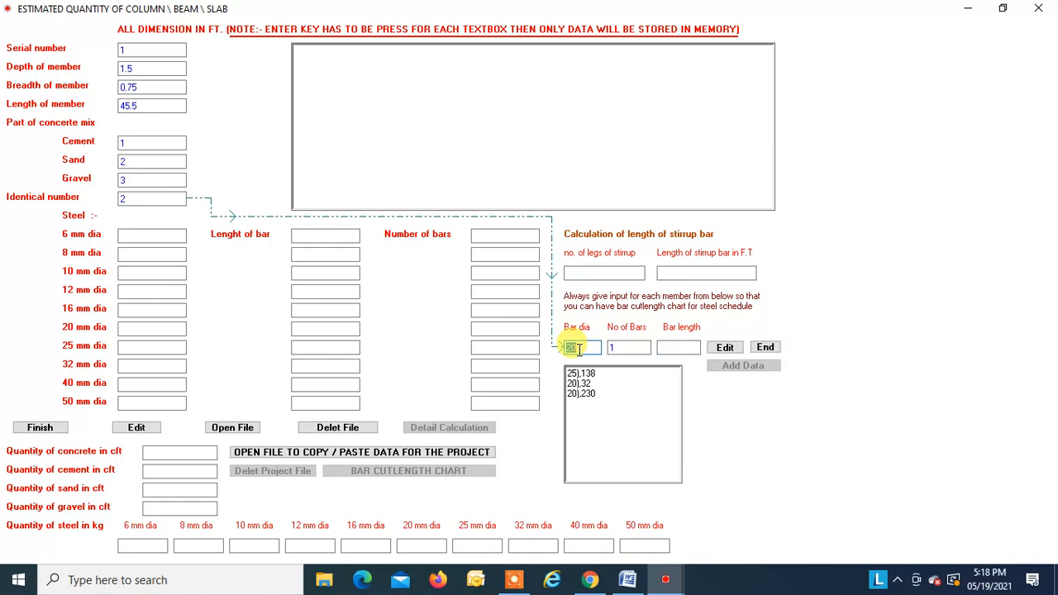
type("8")
key("Return")
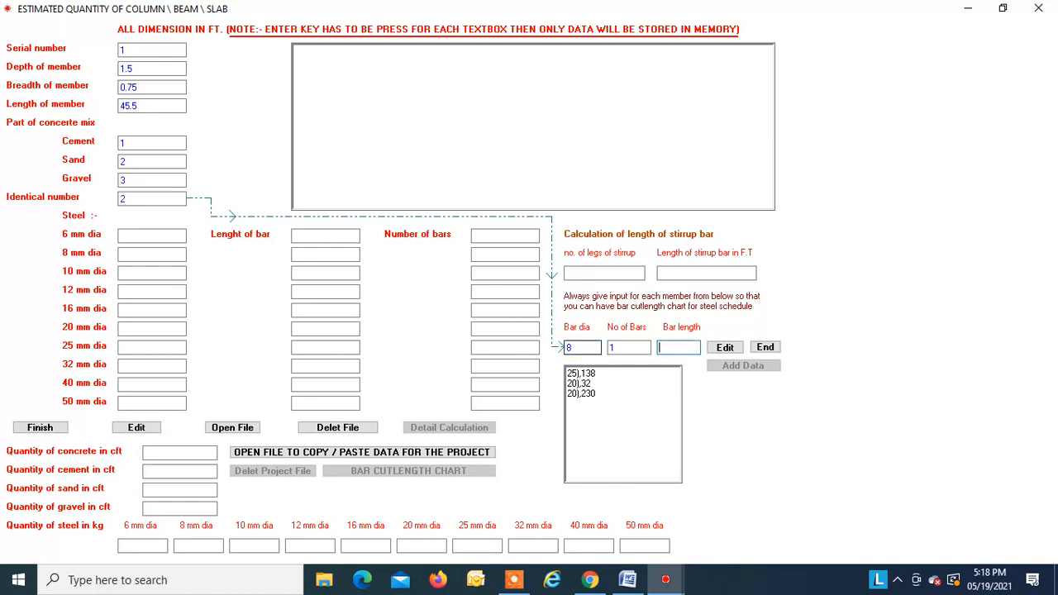
double_click(615, 347)
type("9")
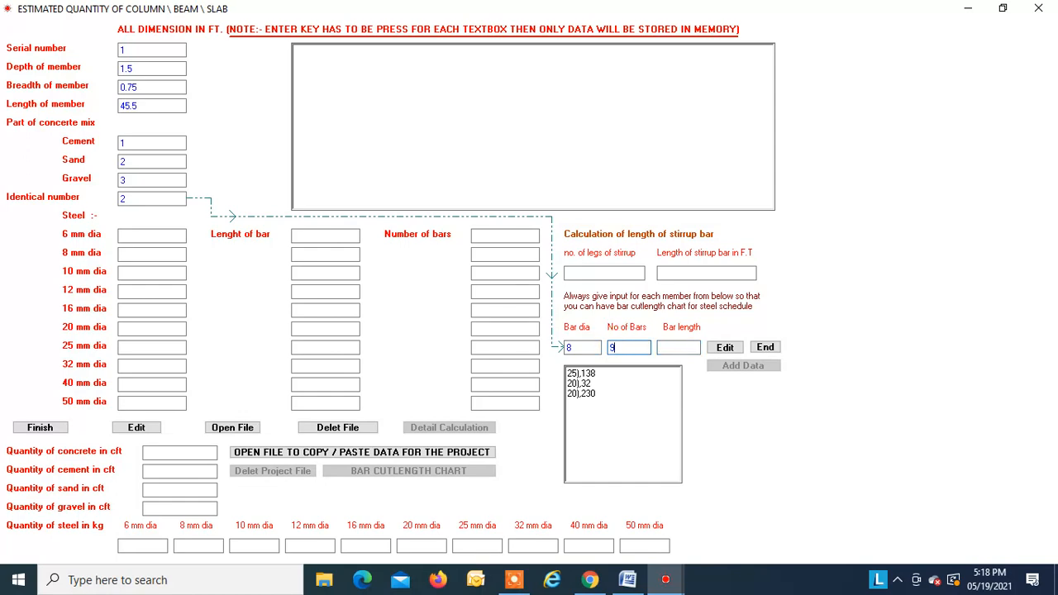
type("2")
key("Return")
type("4")
key("Return")
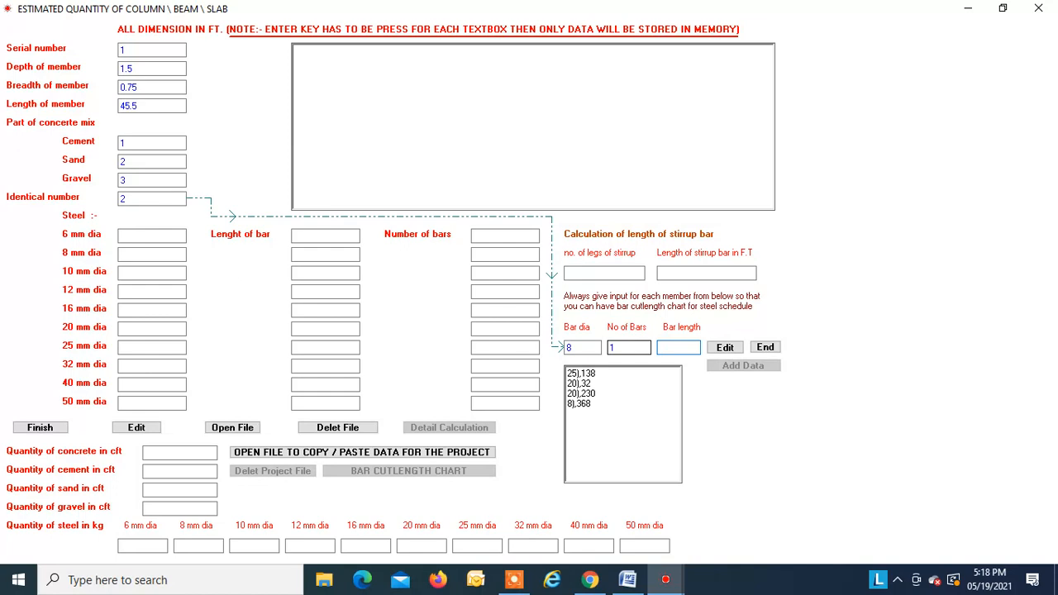
left_click(767, 347)
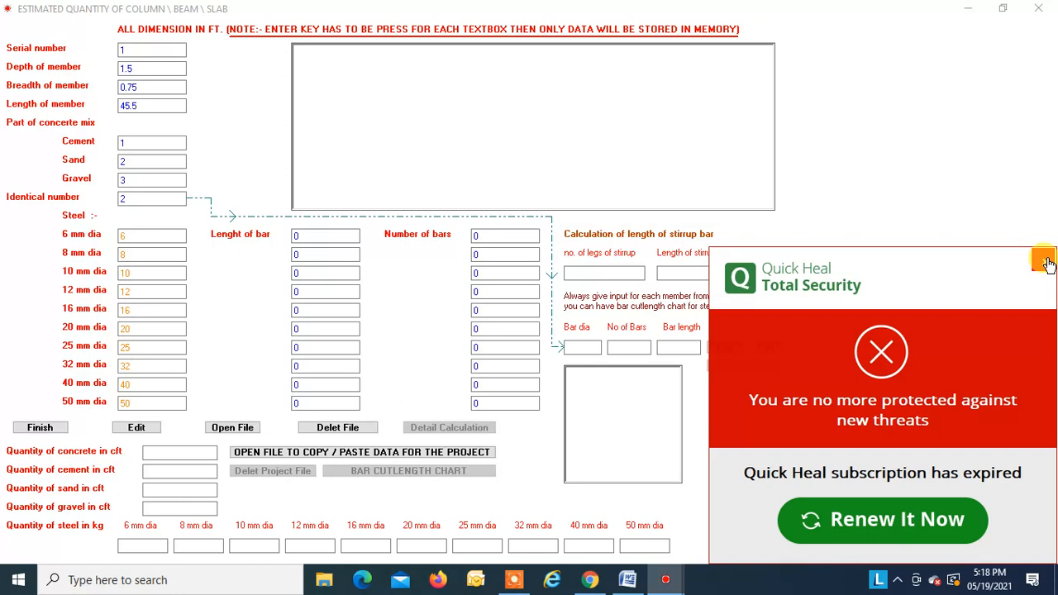
left_click(1044, 259)
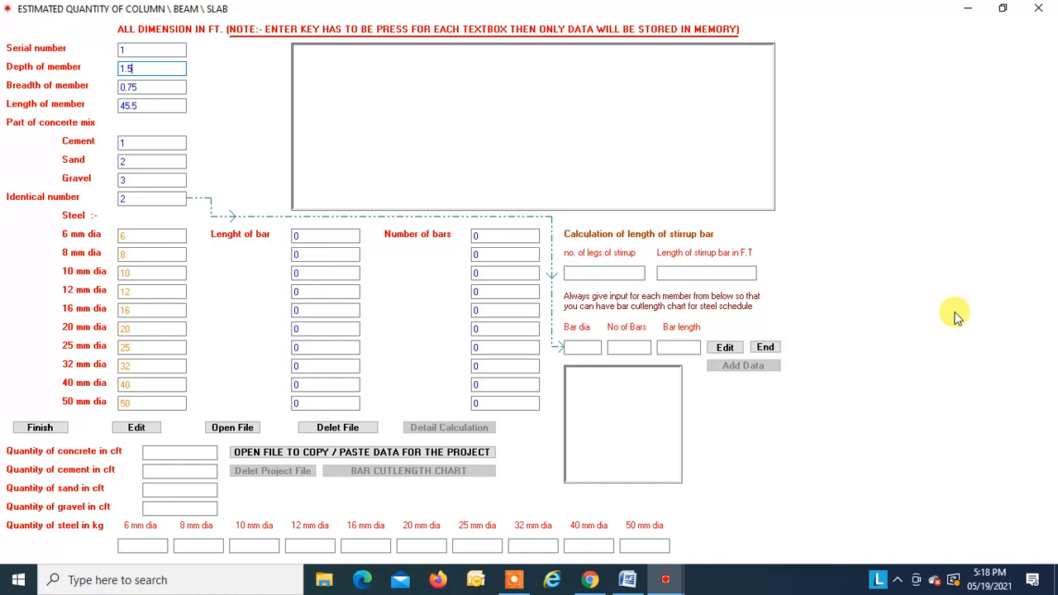
- Enter beam 1's bars again, beginning with 3 bars of 25 mm diameter and 46 ft length
left_click(582, 348)
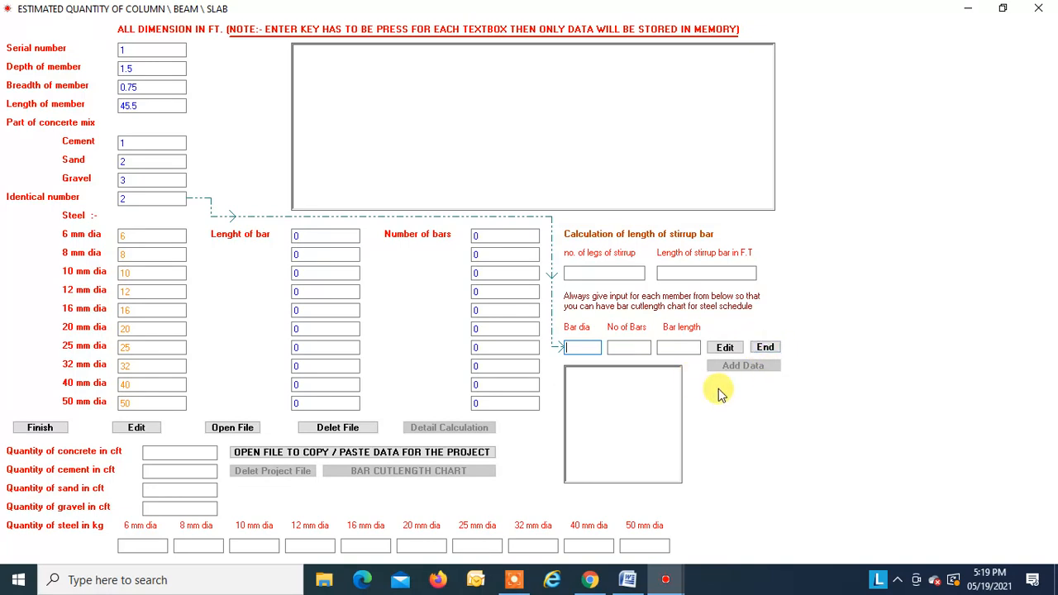
type("25")
key("Return")
type("1")
key("Return")
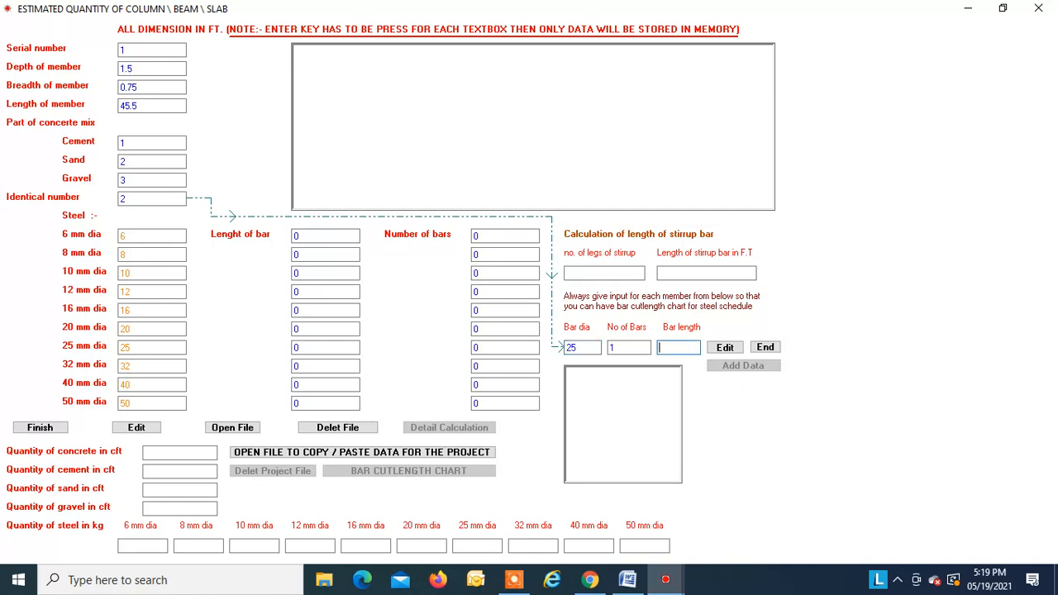
left_click(619, 347)
key("BackSpace")
type("3")
key("Return")
type("46")
key("Return")
- Add 4 bars of 20 mm diameter and 8 ft length to the re-entered bar data
left_click(587, 347)
key("BackSpace")
type("0")
key("Return")
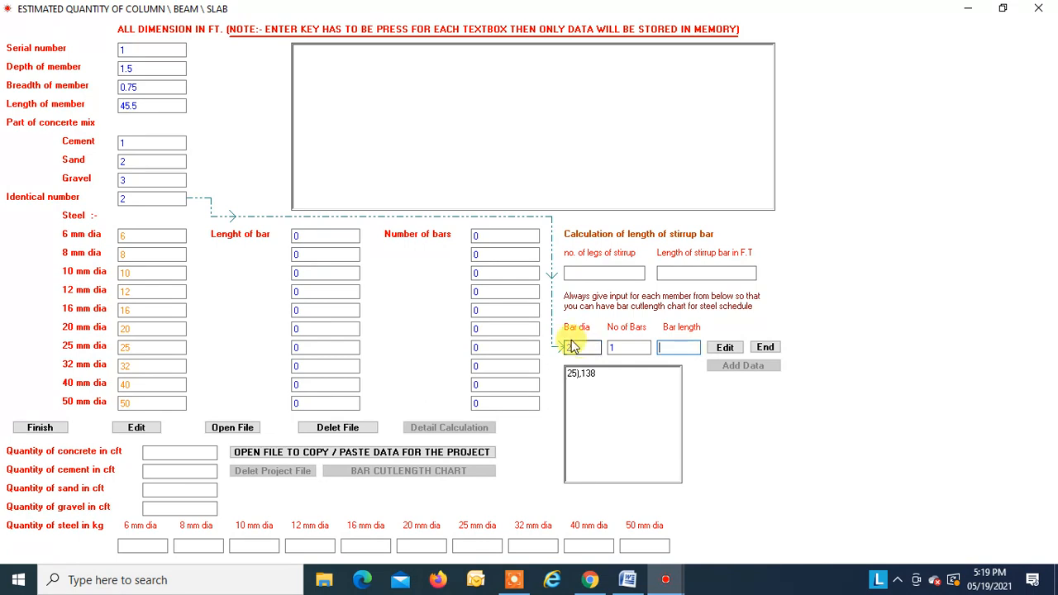
left_click(618, 347)
key("BackSpace")
type("4")
key("Return")
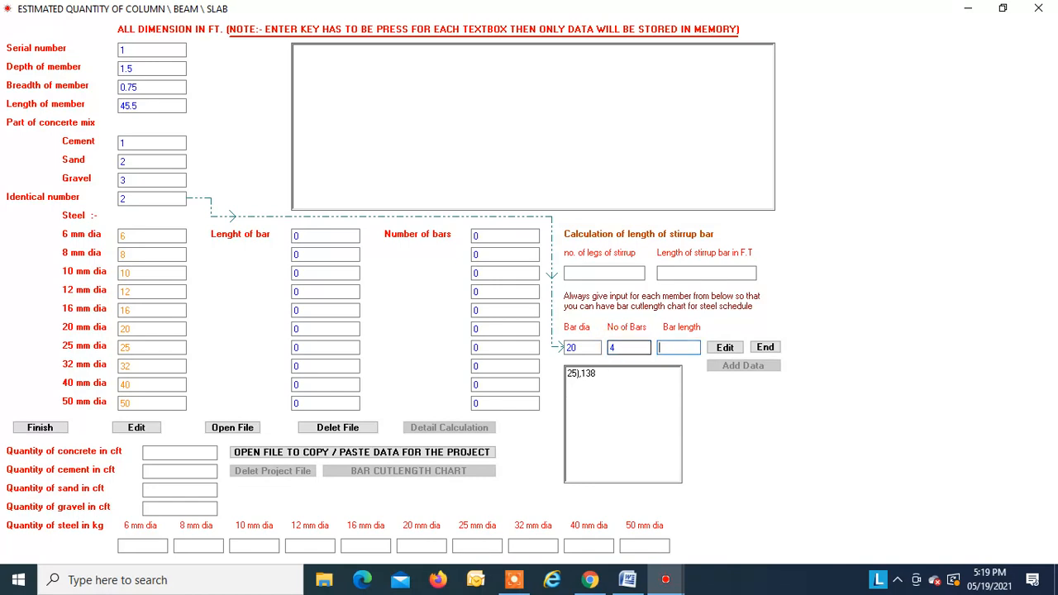
type("8")
key("Return")
- Add 5 bars of 20 mm diameter and 46 ft length to the re-entered bar data
left_click(623, 348)
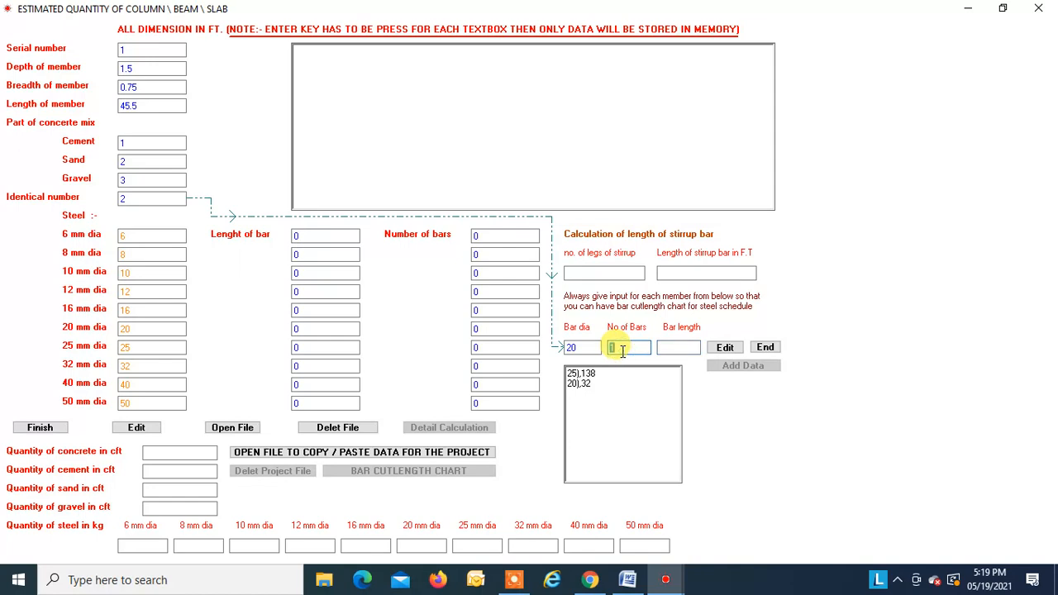
type("5")
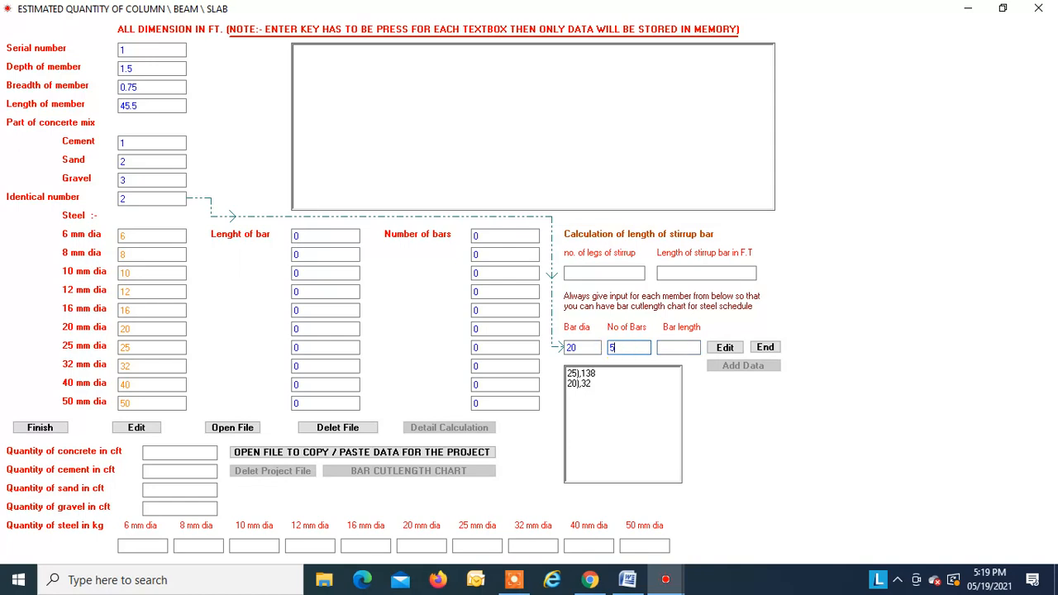
key("Return")
type("46")
key("Return")
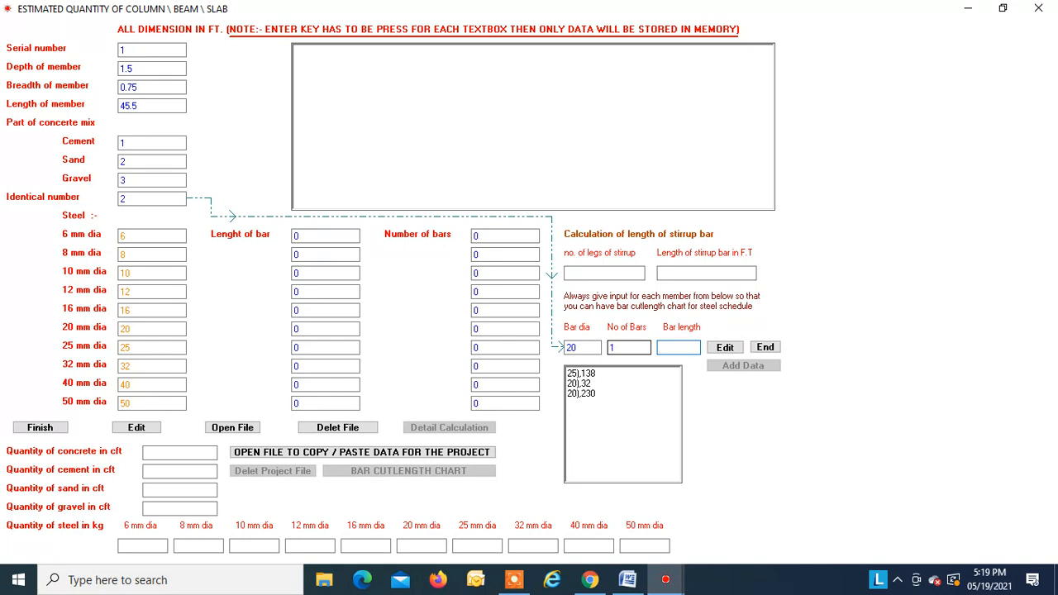
- Add 92 bars of 8 mm diameter and 4 ft length to the re-entered data, and end the bar entry
left_click(582, 348)
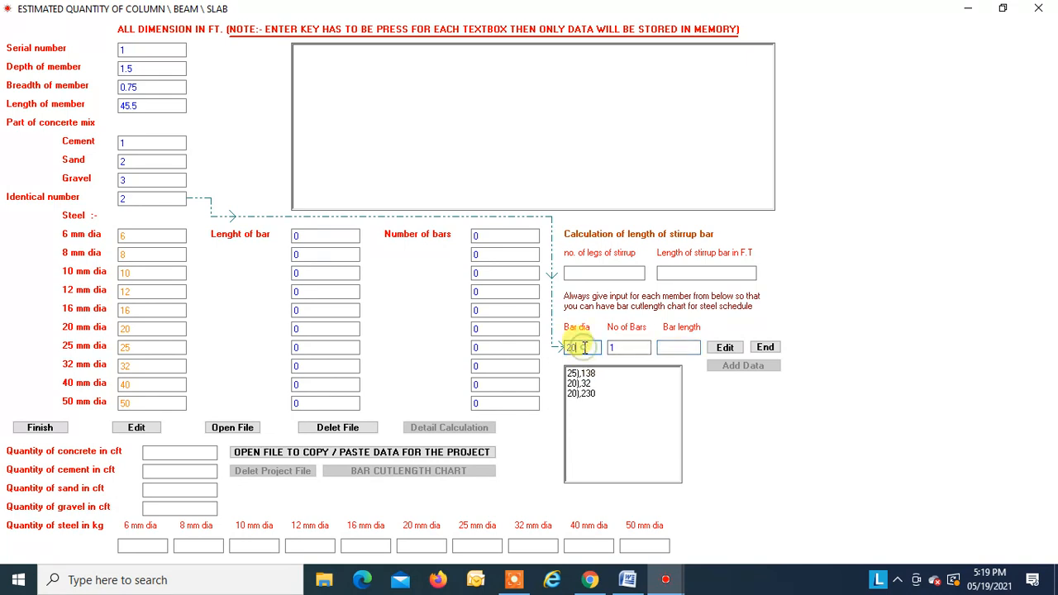
key("BackSpace")
key("BackSpace")
type("8")
key("Return")
left_click(620, 348)
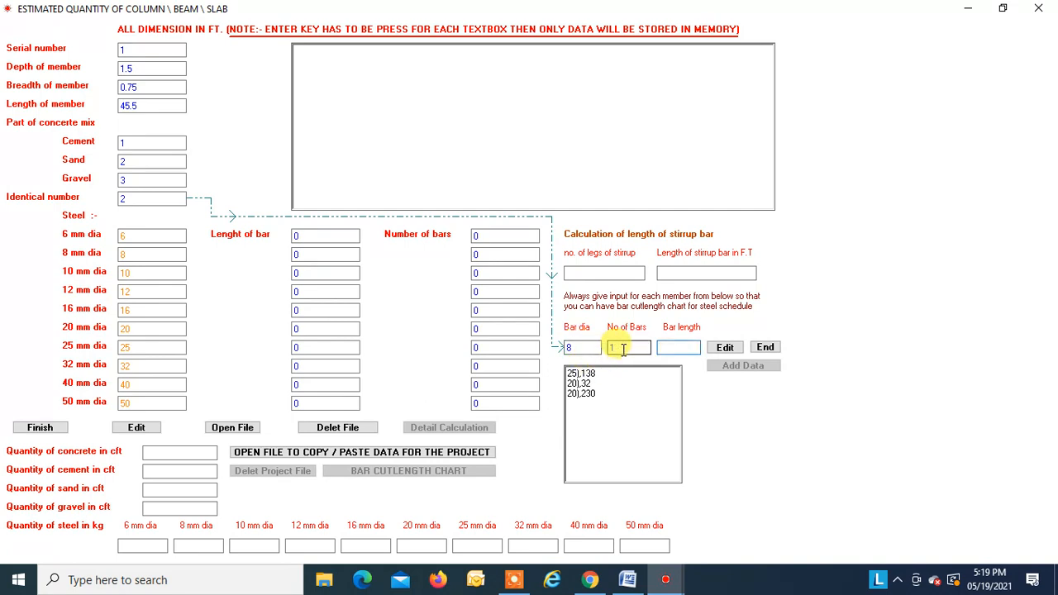
type("92")
key("Return")
type("4")
key("Return")
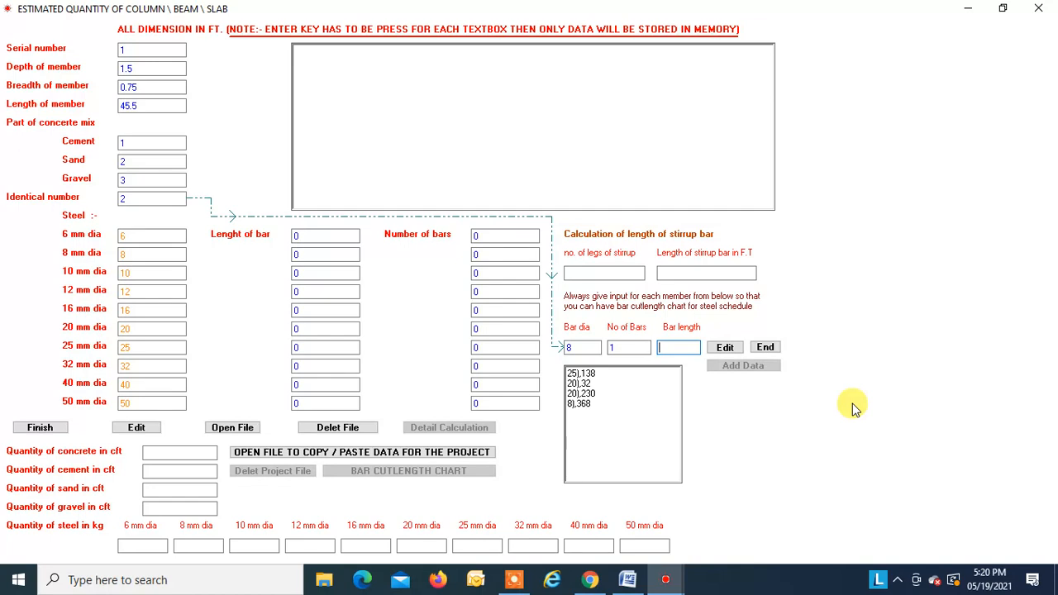
left_click(765, 348)
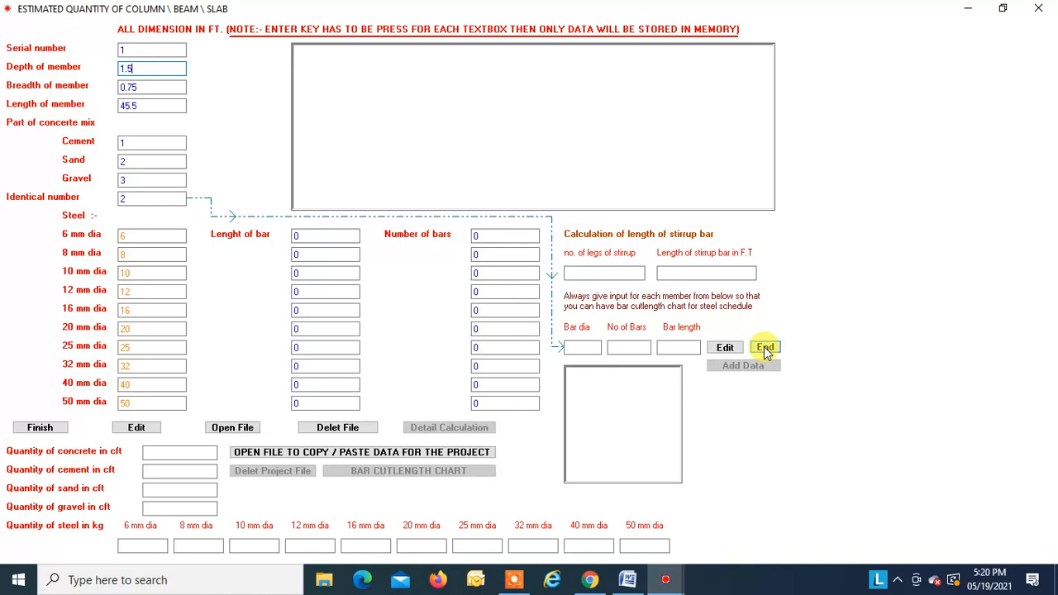
- Reopen a blank beam estimate form and enter beam 1's depth 1.5, breadth 0.75 and length 45.5 ft
left_click(1038, 16)
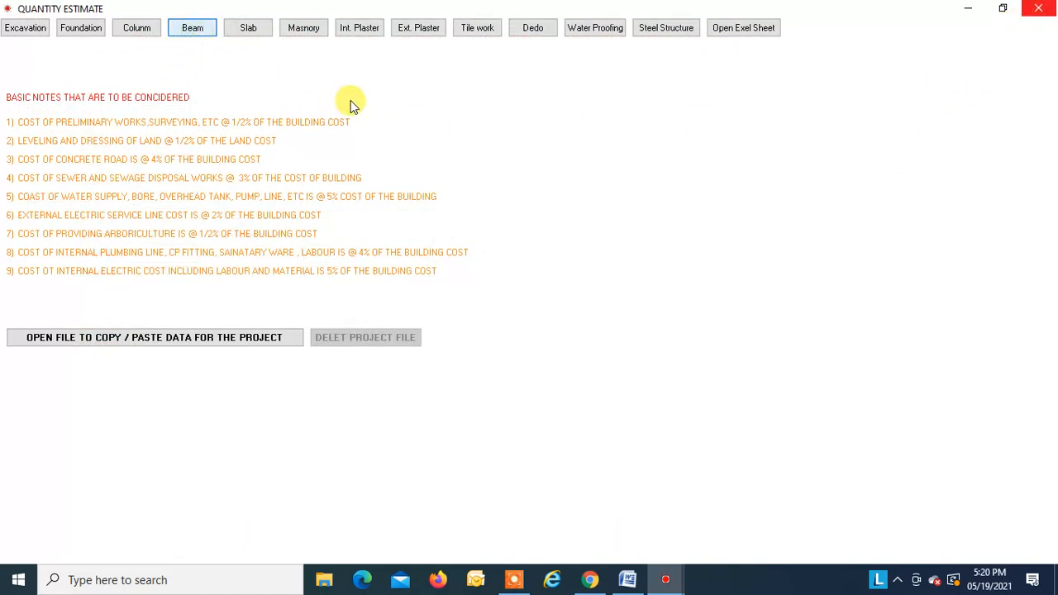
key("Return")
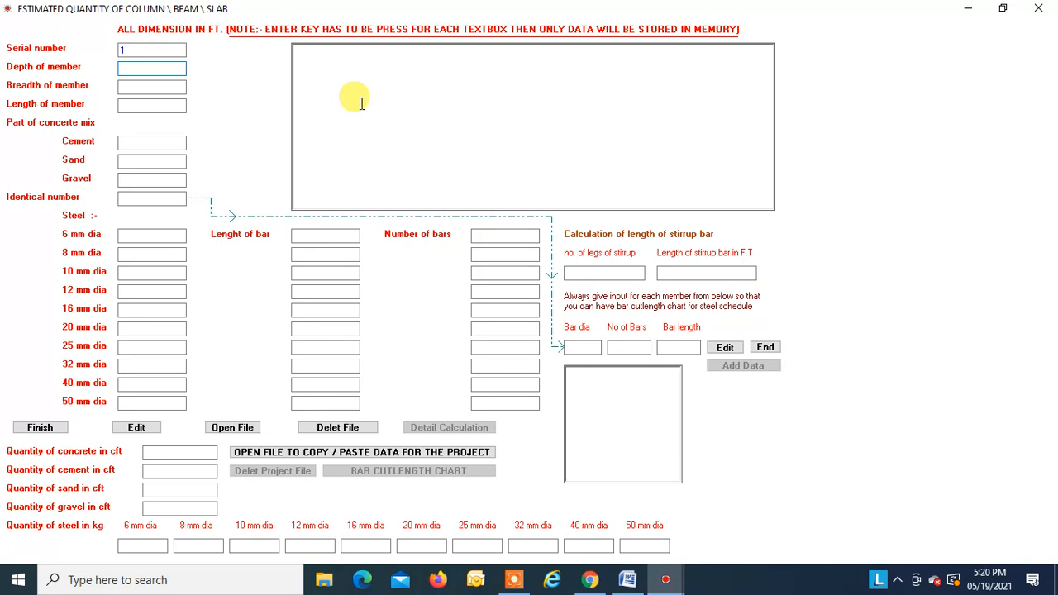
type("1.5")
key("Return")
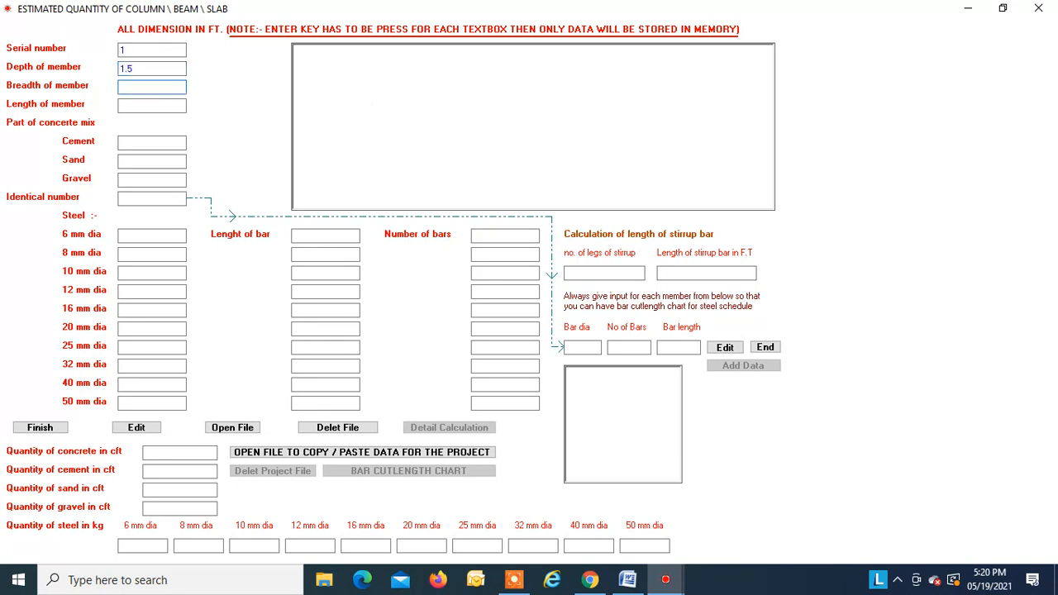
key("BackSpace")
type("0.75")
type("45.5")
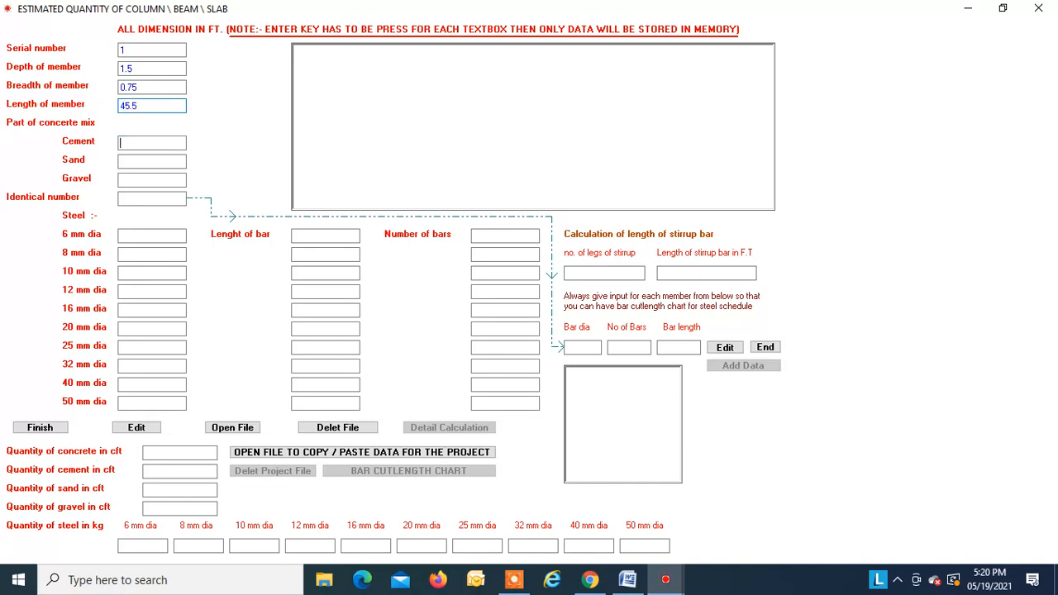
- Set beam 1's concrete mix to cement 1, sand 2, gravel 3 and its identical number to 2
type("1")
key("Return")
type("2")
key("Return")
type("3")
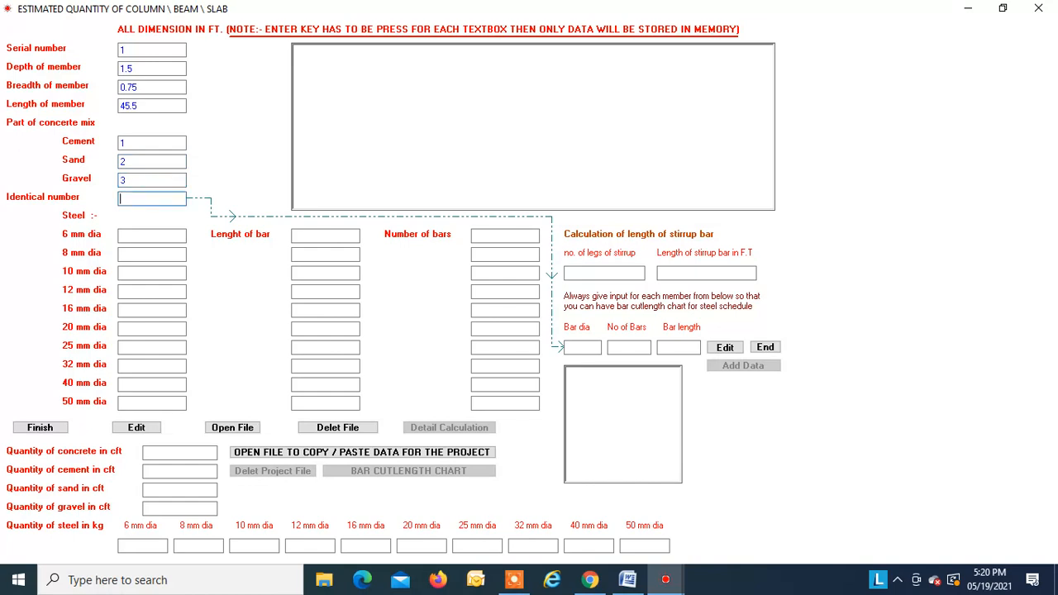
type("2")
key("Return")
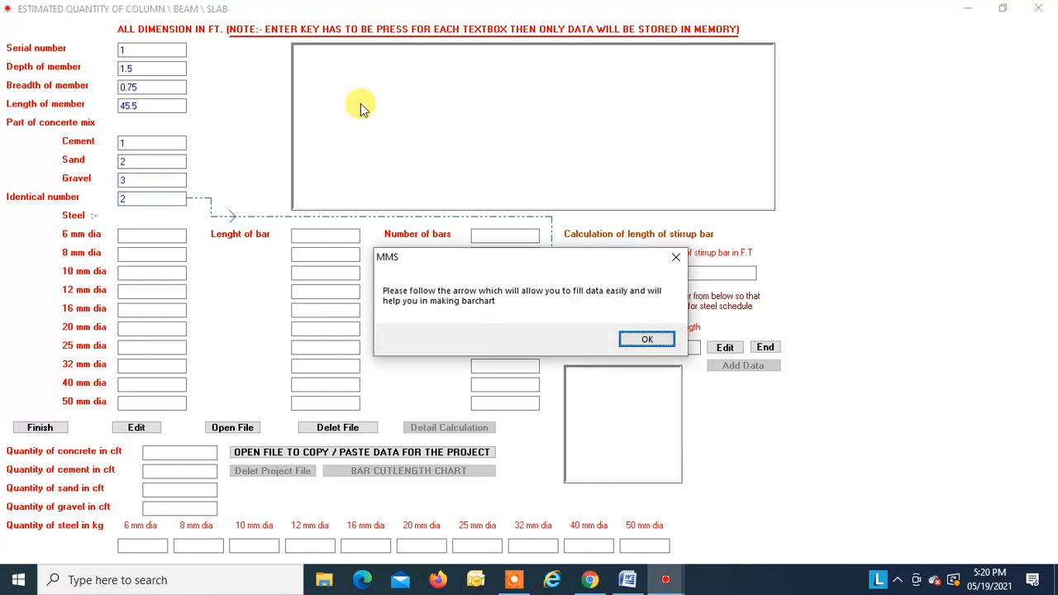
left_click(647, 339)
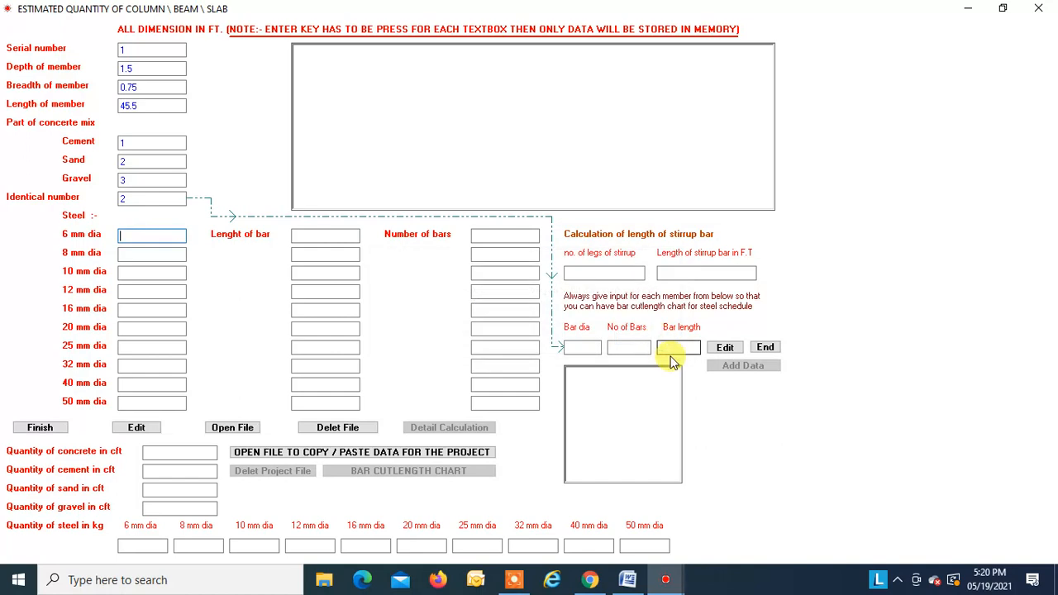
- Add 3 bars of 25 mm diameter and 46 ft length to beam 1's bar data
left_click(583, 349)
type("25")
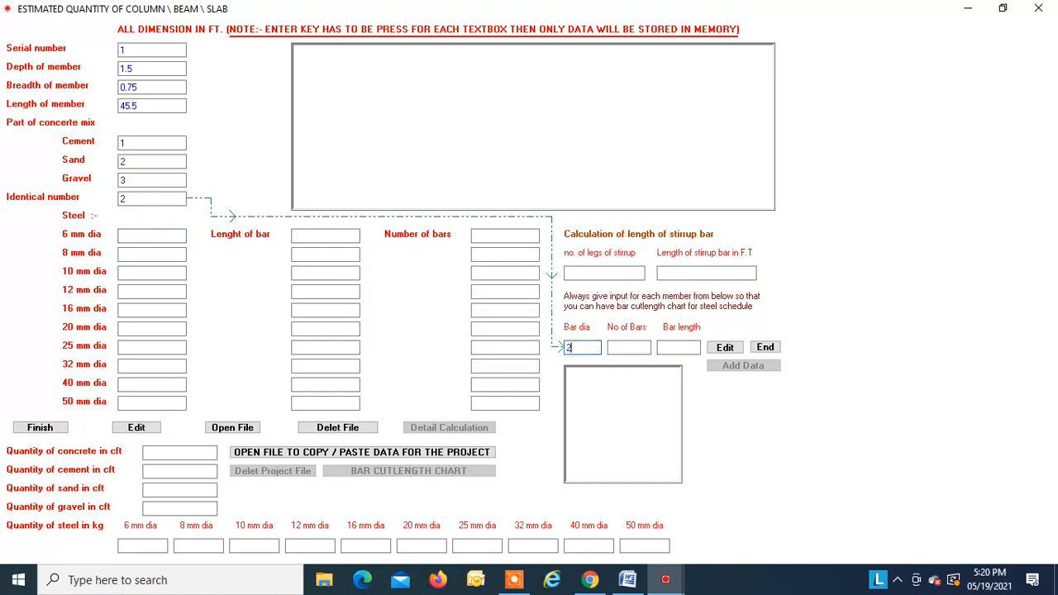
key("Return")
type("1")
key("Return")
left_click(624, 347)
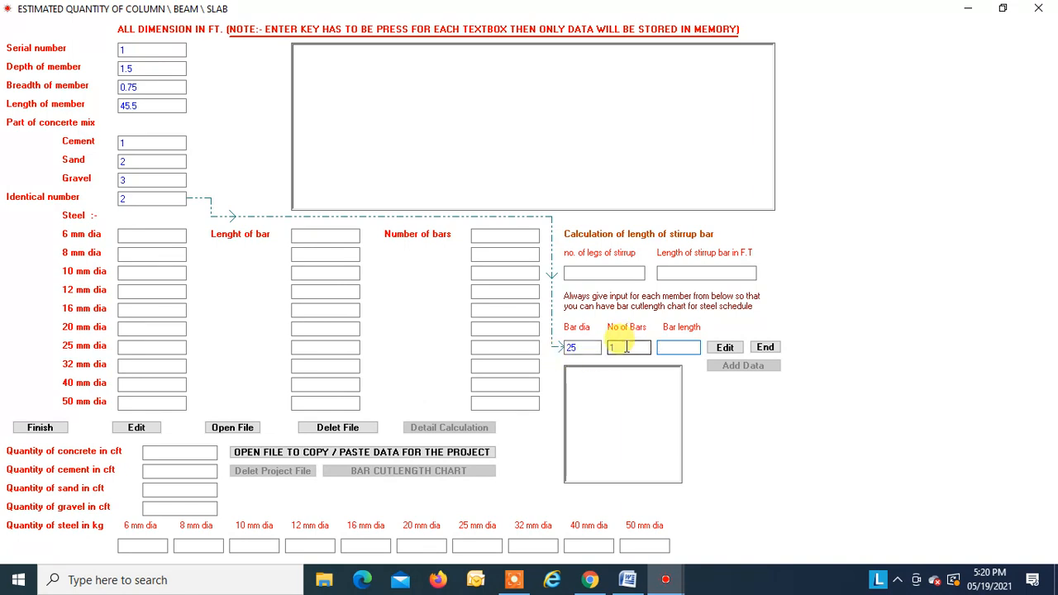
type("3")
key("Return")
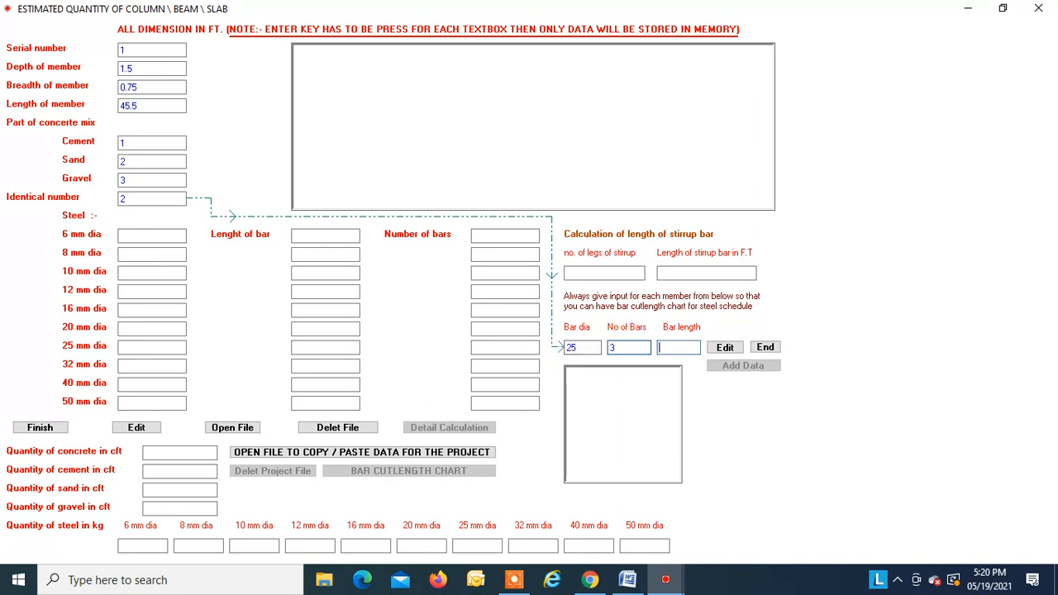
type("465")
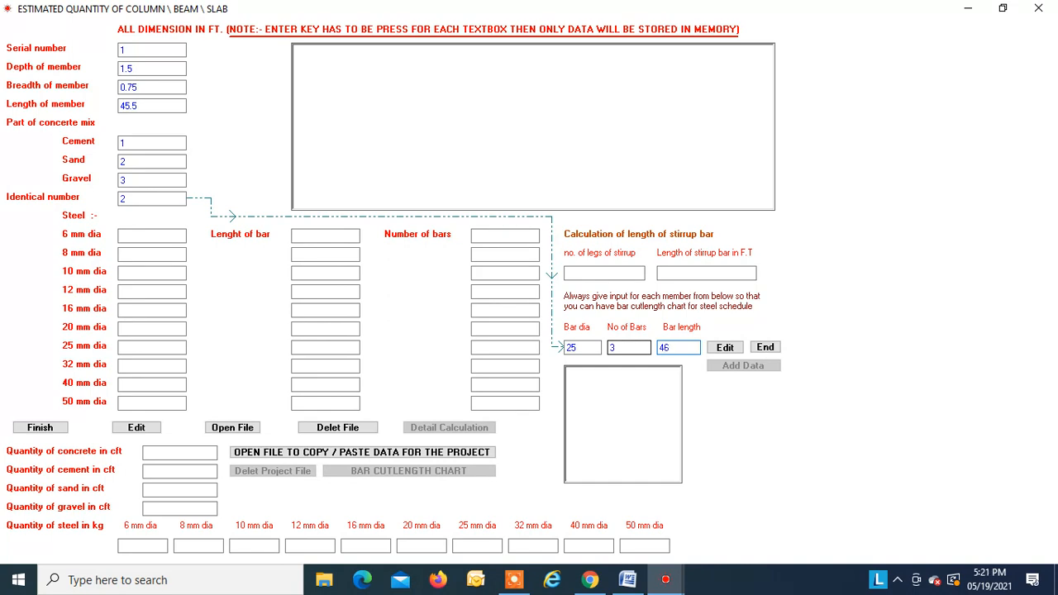
key("Return")
- Add 4 bars of 20 mm diameter and 8 ft length to beam 1's bar data
left_click(580, 347)
type("20")
key("Return")
left_click(620, 348)
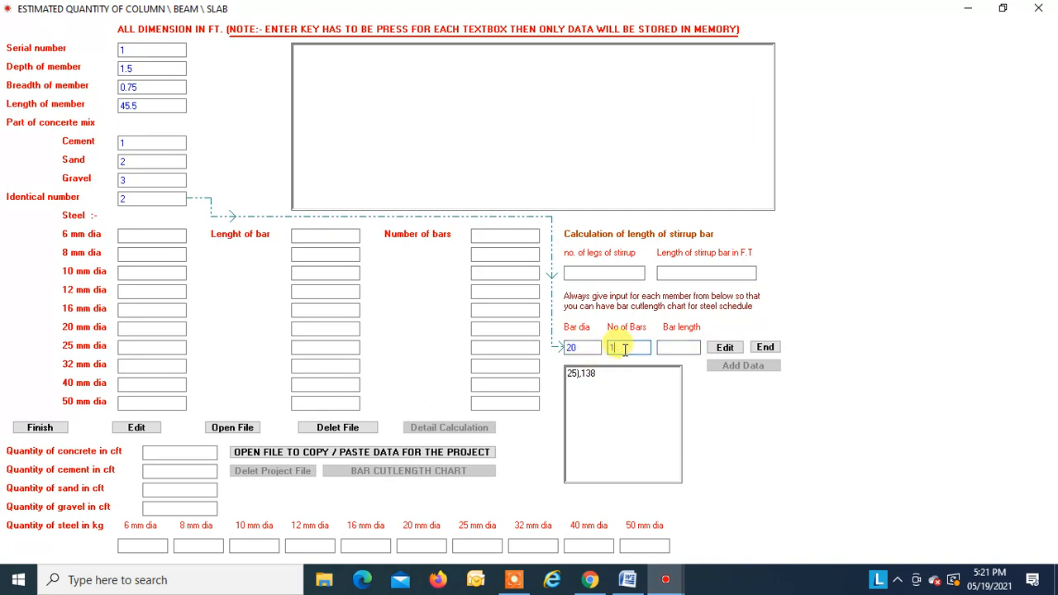
key("BackSpace")
type("4")
key("Return")
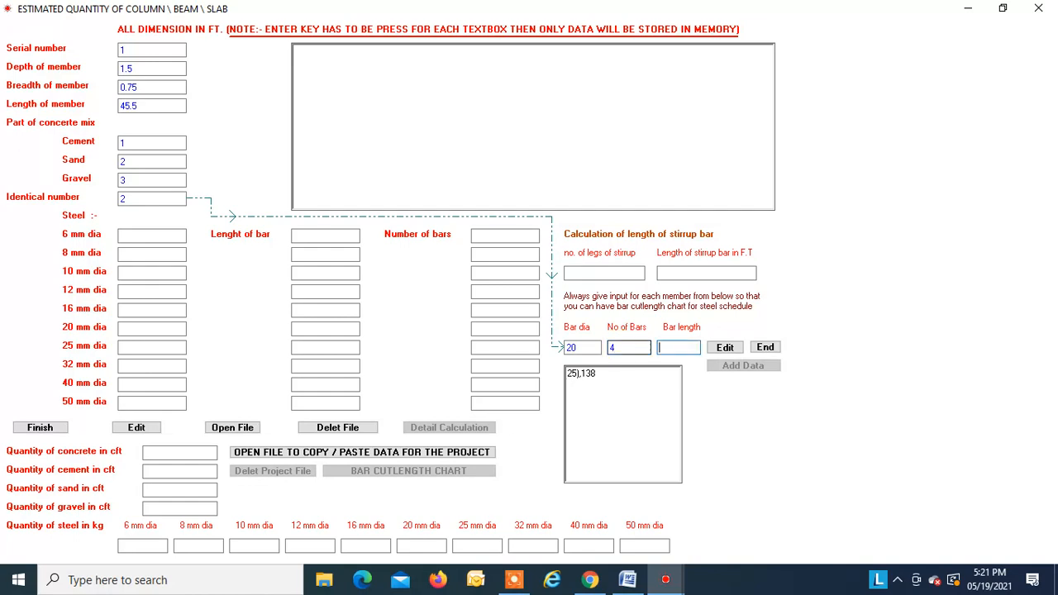
type("8")
key("Return")
- Add 5 bars of 20 mm diameter and 46 ft length to beam 1's bar data
double_click(618, 348)
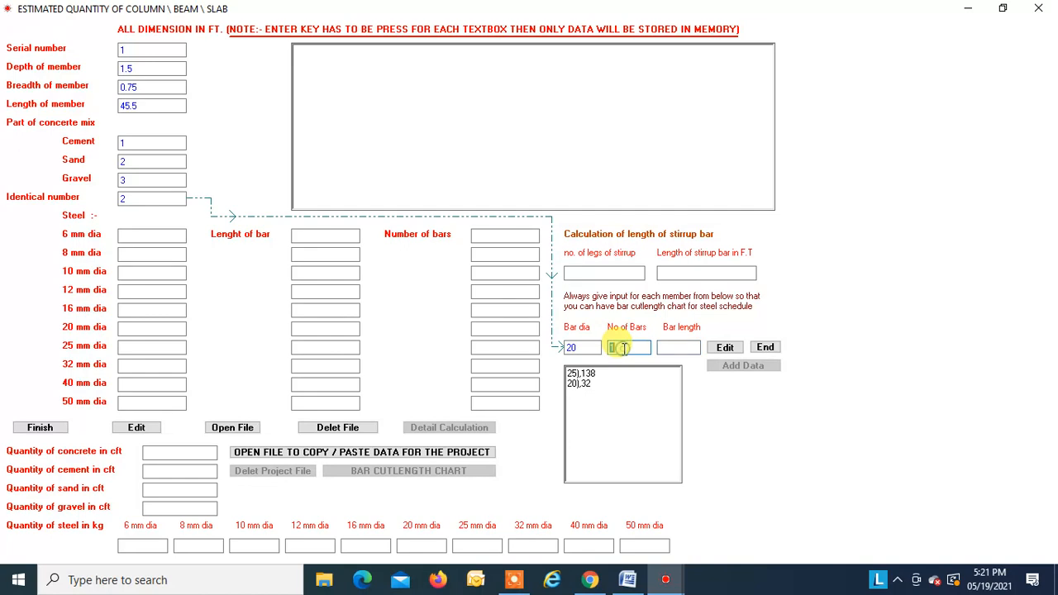
key("BackSpace")
type("5")
key("Return")
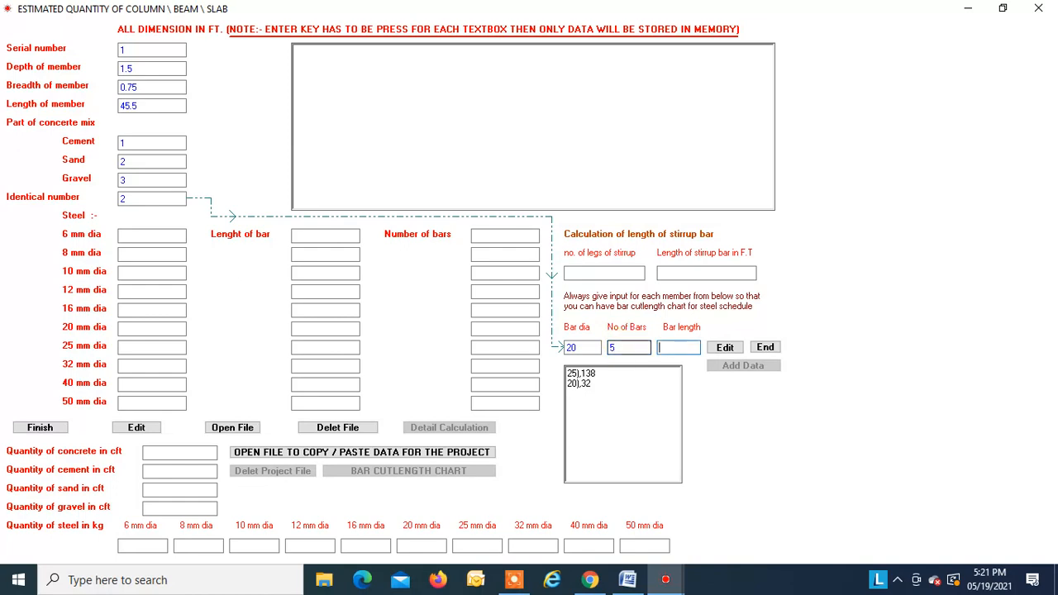
type("46")
key("Return")
- Add 92 bars of 8 mm diameter and 4 ft length to beam 1's bar data, and end the bar entry
left_click(576, 348)
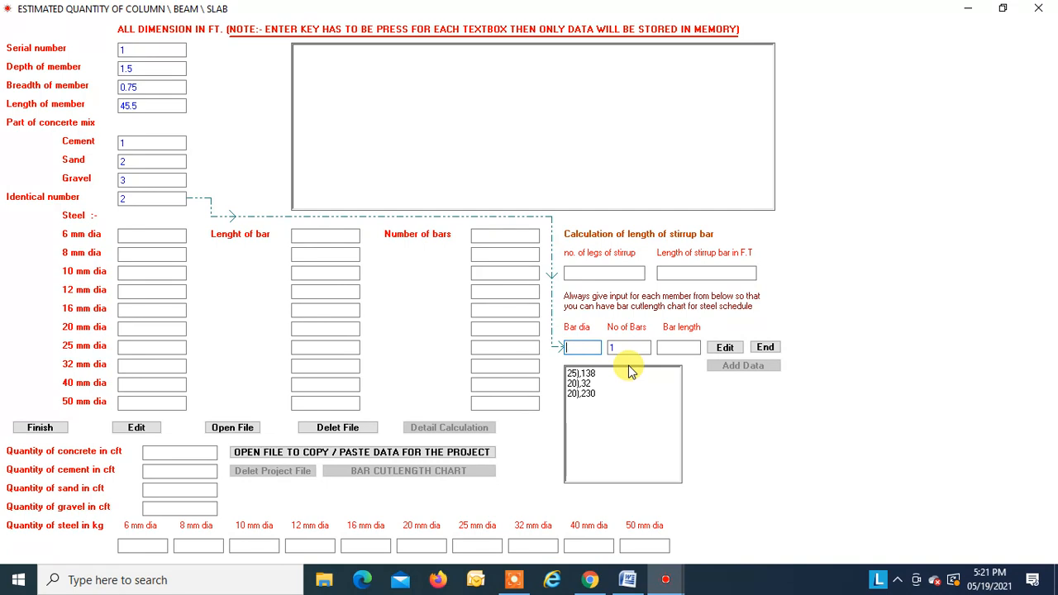
type("8")
key("Return")
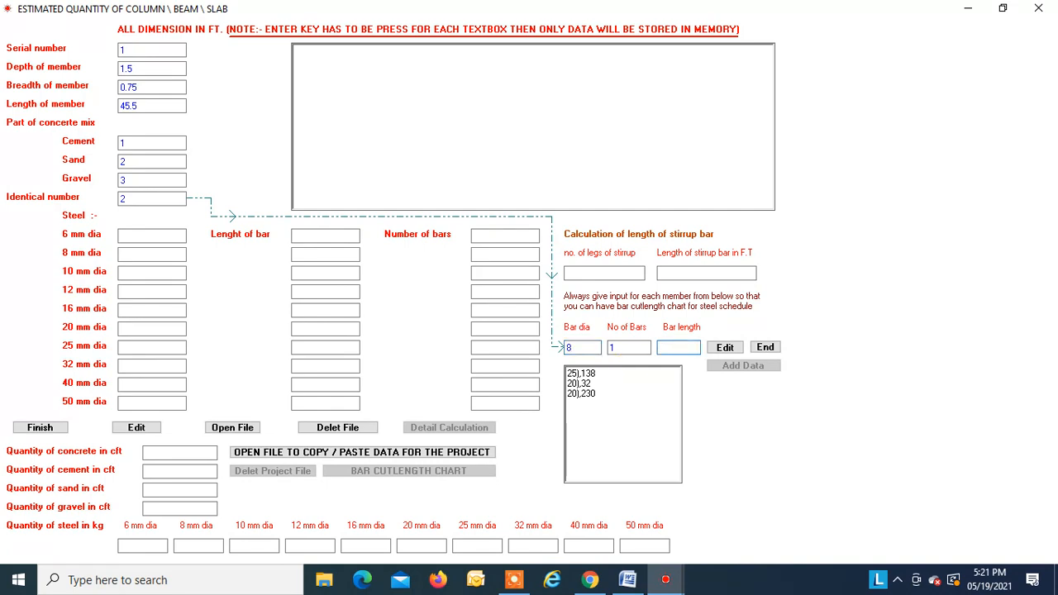
left_click(618, 347)
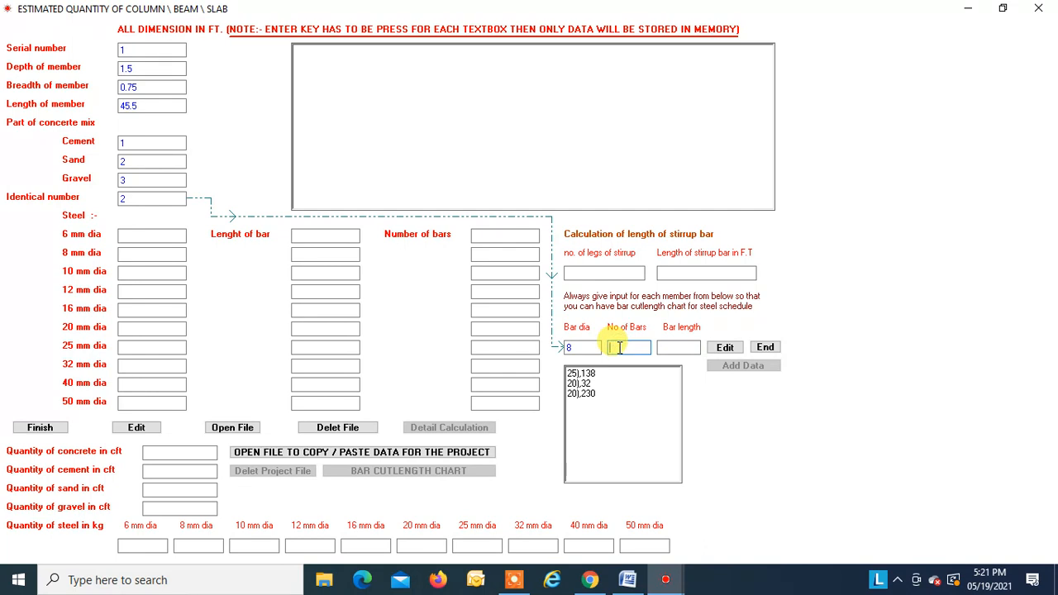
type("92")
key("Return")
type("4")
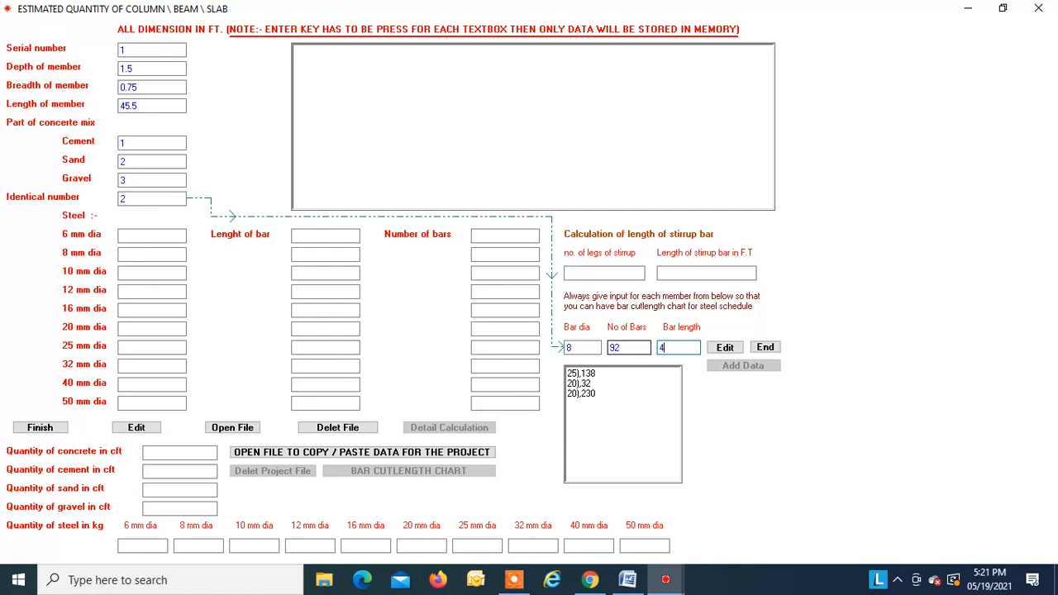
key("Return")
left_click(765, 348)
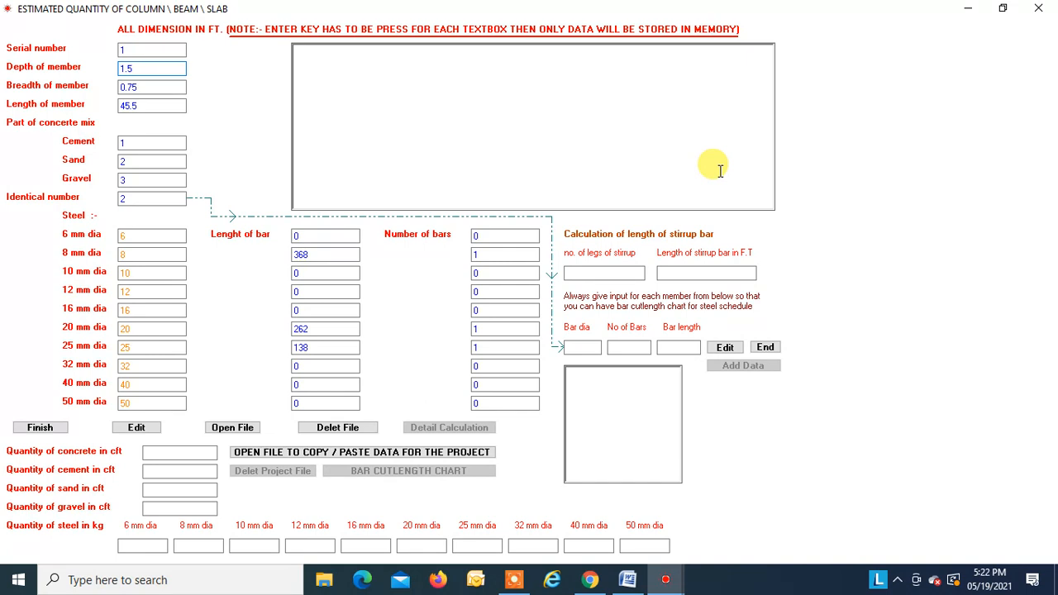
- Store all of beam 1's dimensions, mix and steel values in memory as a completed member record
key("Return")
key("Return")
key("Return")
key("Return")
key("Return")
key("Return")
key("Return")
key("Return")
key("Return")
key("Return")
key("Return")
key("Return")
key("Return")
key("Return")
key("Return")
key("Return")
key("Return")
key("Return")
key("Return")
key("Return")
key("Return")
key("Return")
key("Return")
key("Return")
key("Return")
key("Return")
key("Return")
key("Return")
key("Return")
key("Return")
key("Return")
key("Return")
key("Return")
key("Return")
key("Return")
key("Return")
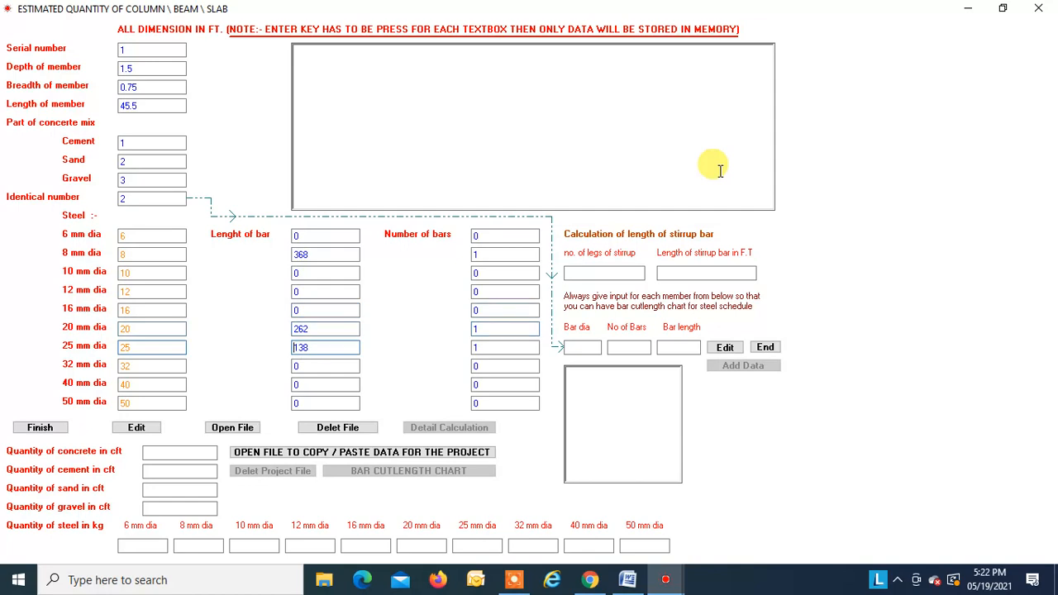
key("Return")
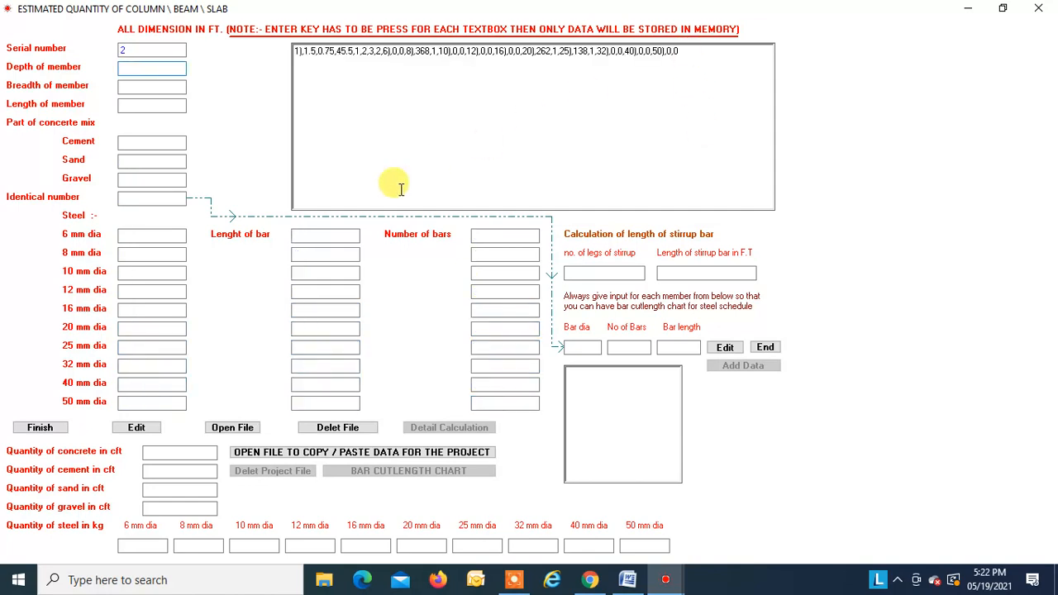
- Finish the beam input and save its data over file1.CBS to calculate the quantities
left_click(41, 429)
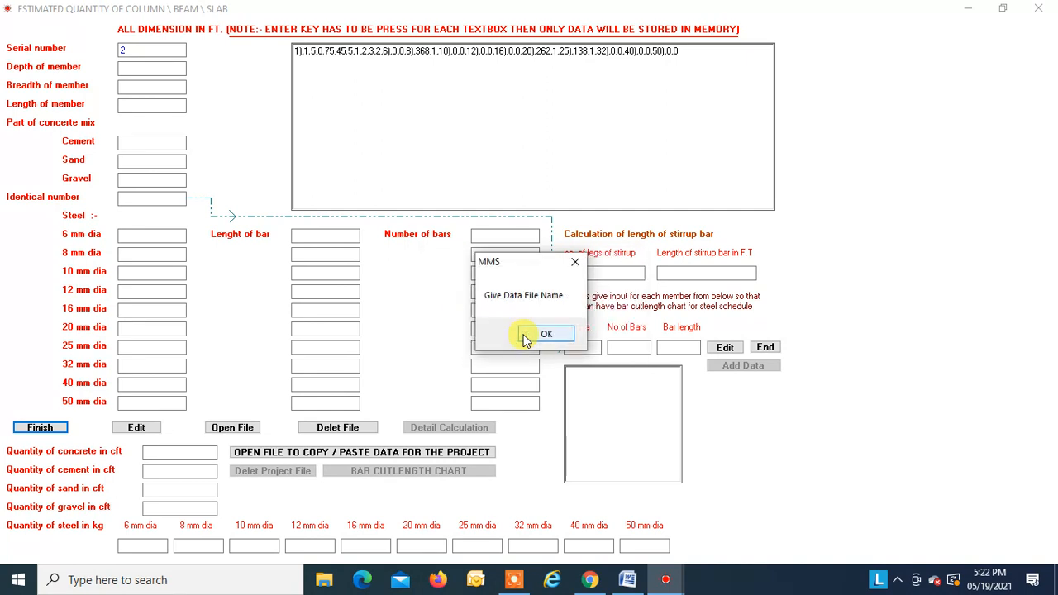
left_click(524, 339)
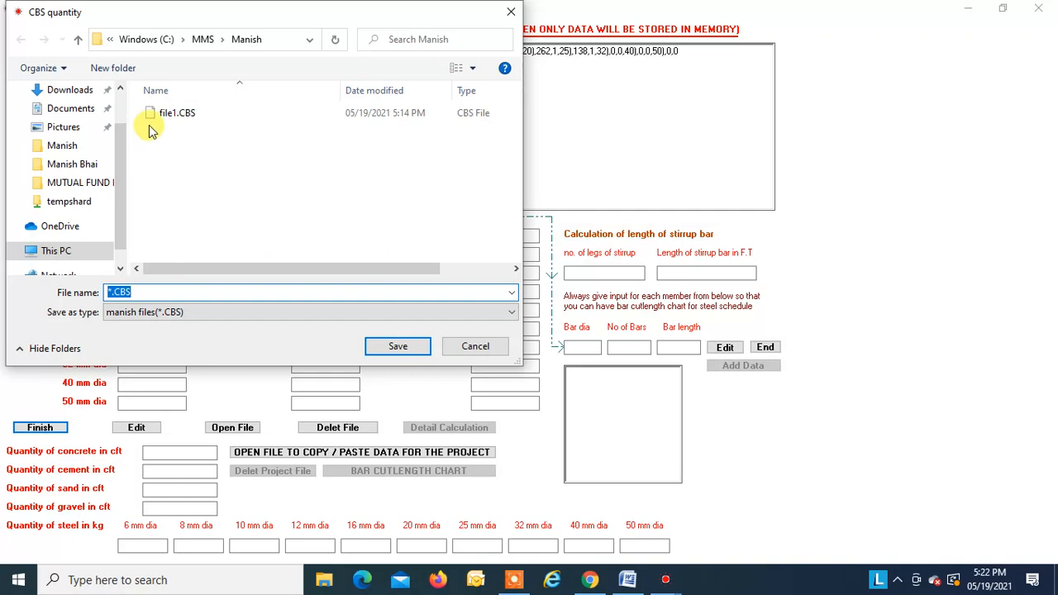
left_click(176, 120)
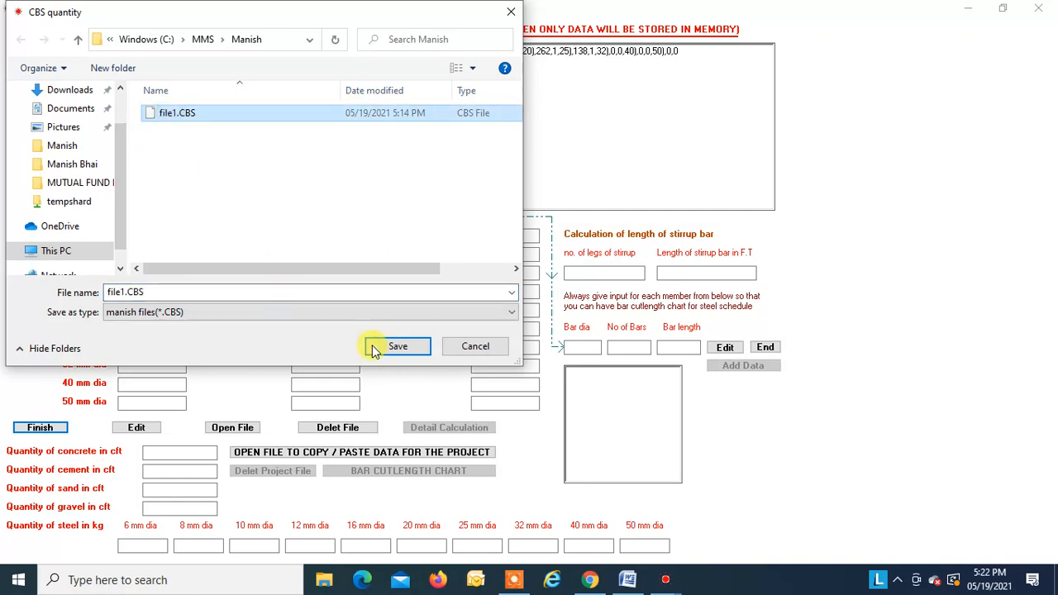
left_click(398, 345)
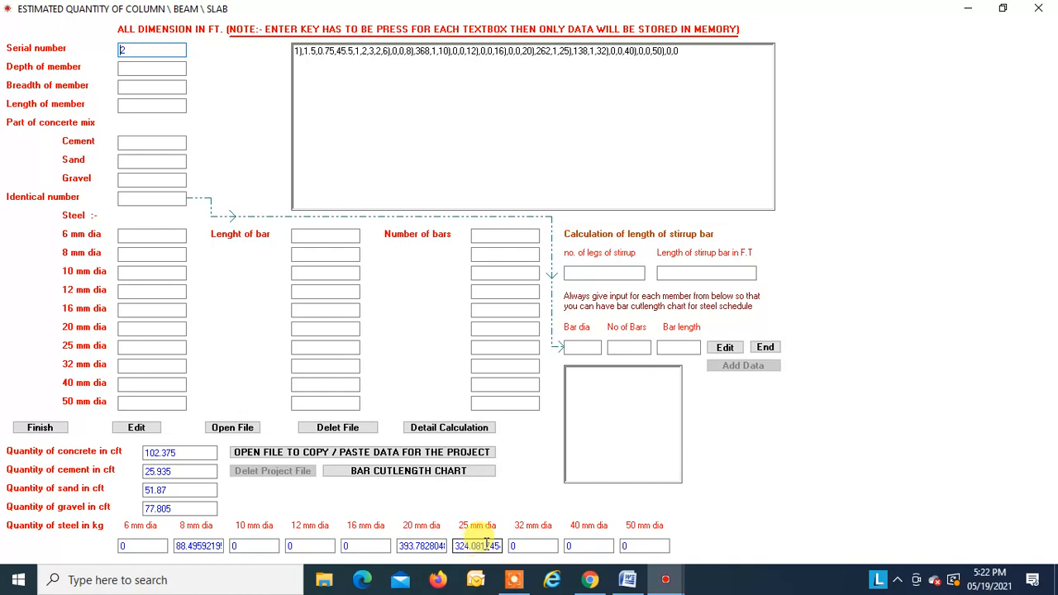
- Compare the beam quantities with the results, detail calculation chart and bar chart in the MATERIAL ESTIMATE document in Word
left_click(628, 583)
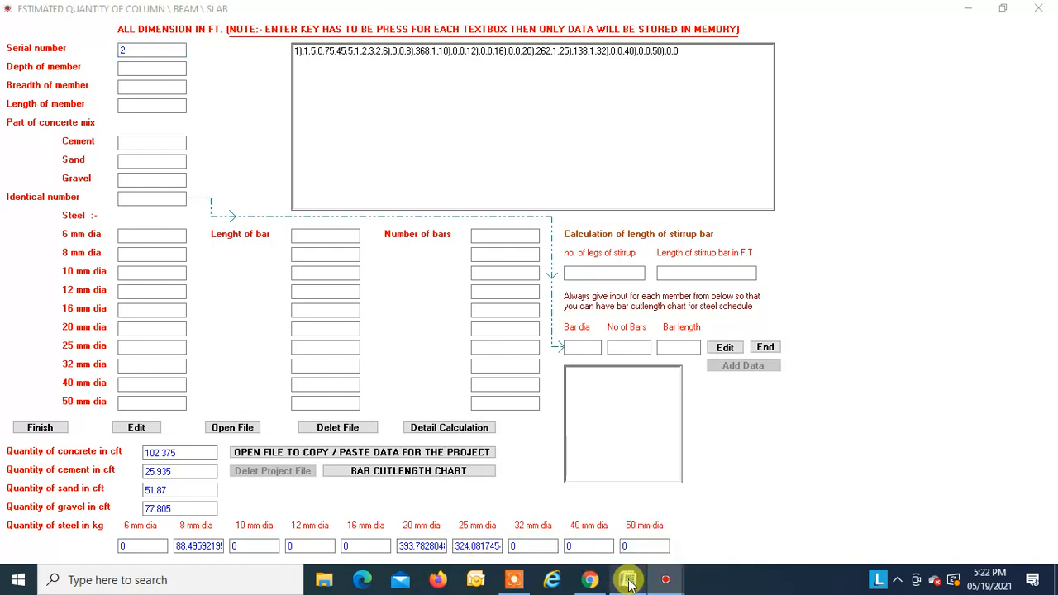
scroll(569, 402, "down", 15)
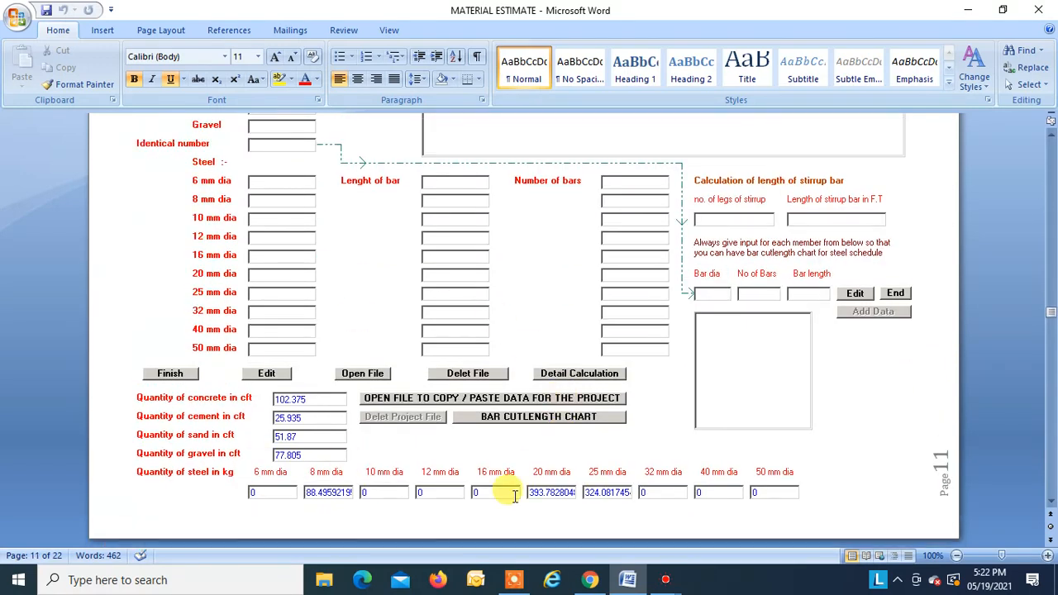
scroll(534, 439, "down", 10)
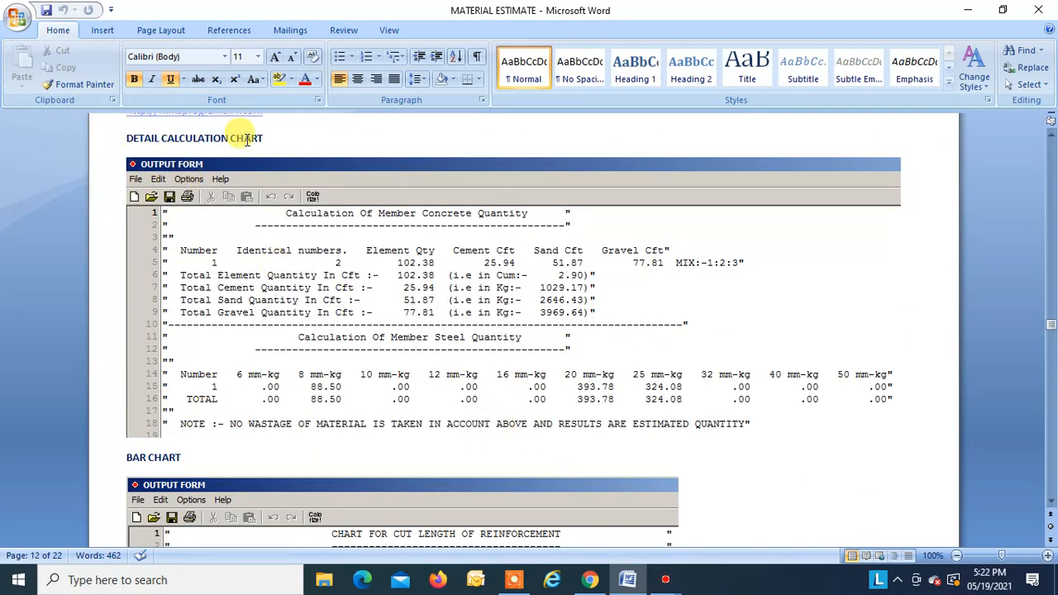
scroll(372, 307, "down", 3)
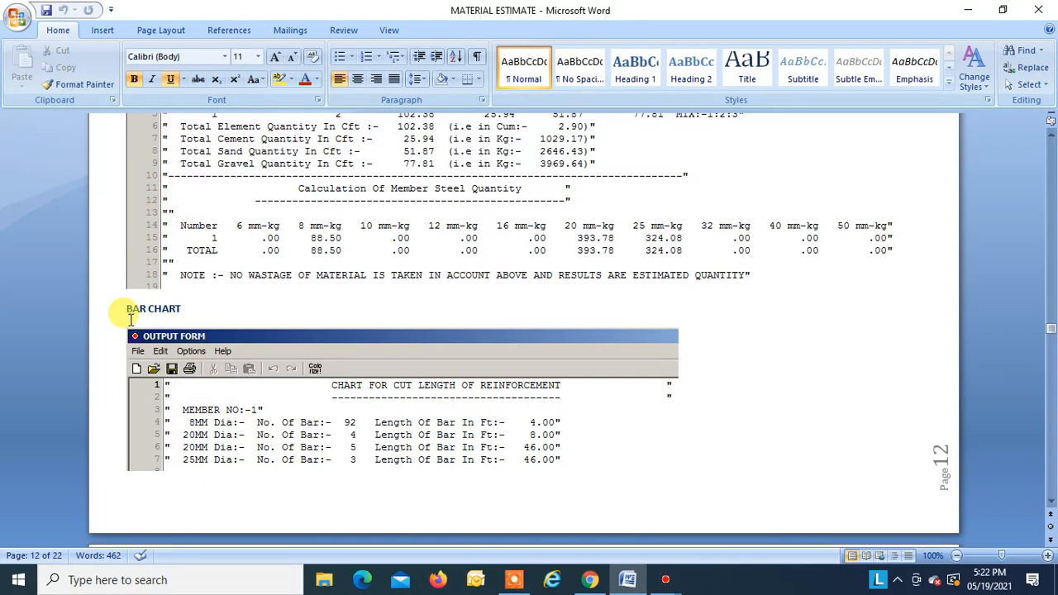
left_click(967, 11)
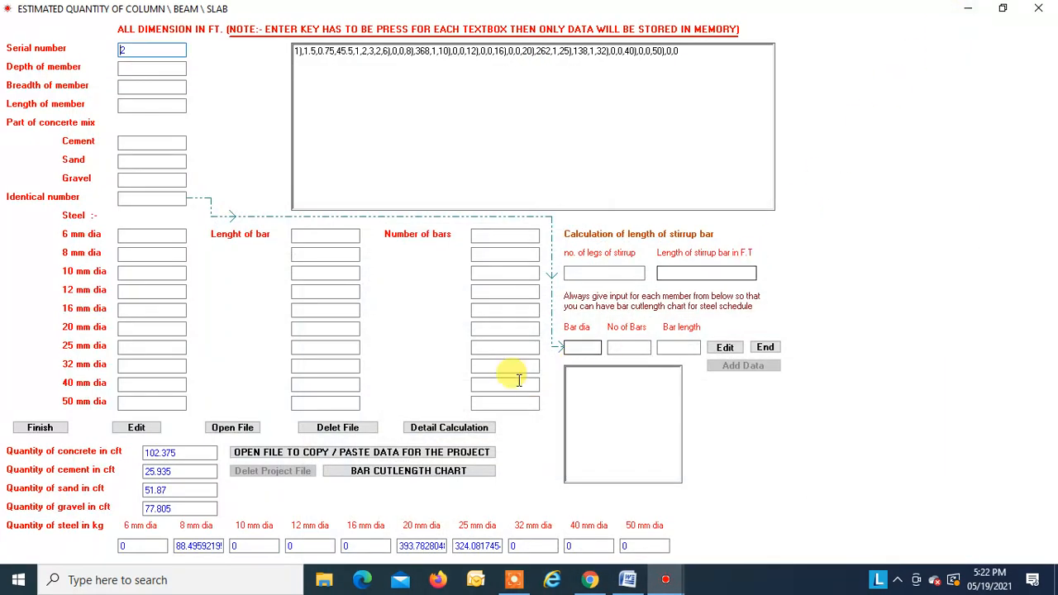
- View the beam's detail calculation and bar cut-length chart in MMS, and close the beam estimate form
left_click(430, 427)
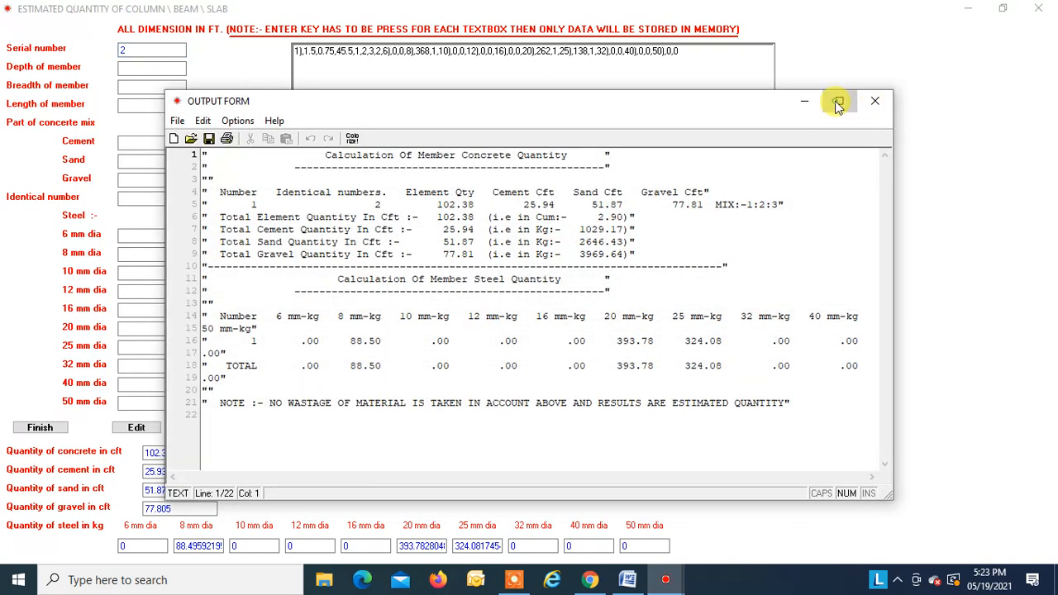
left_click(839, 101)
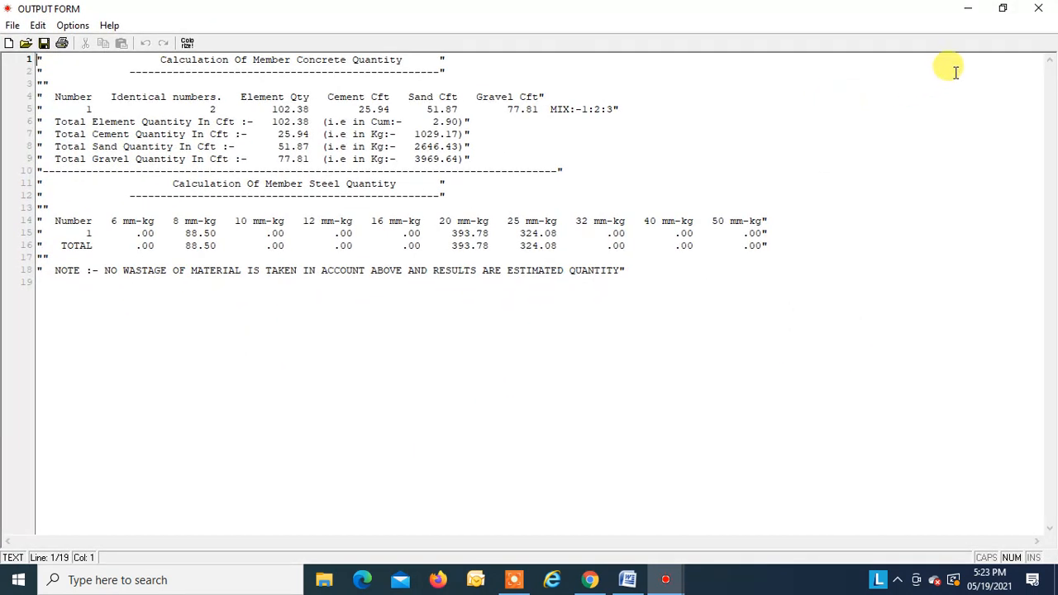
left_click(1038, 9)
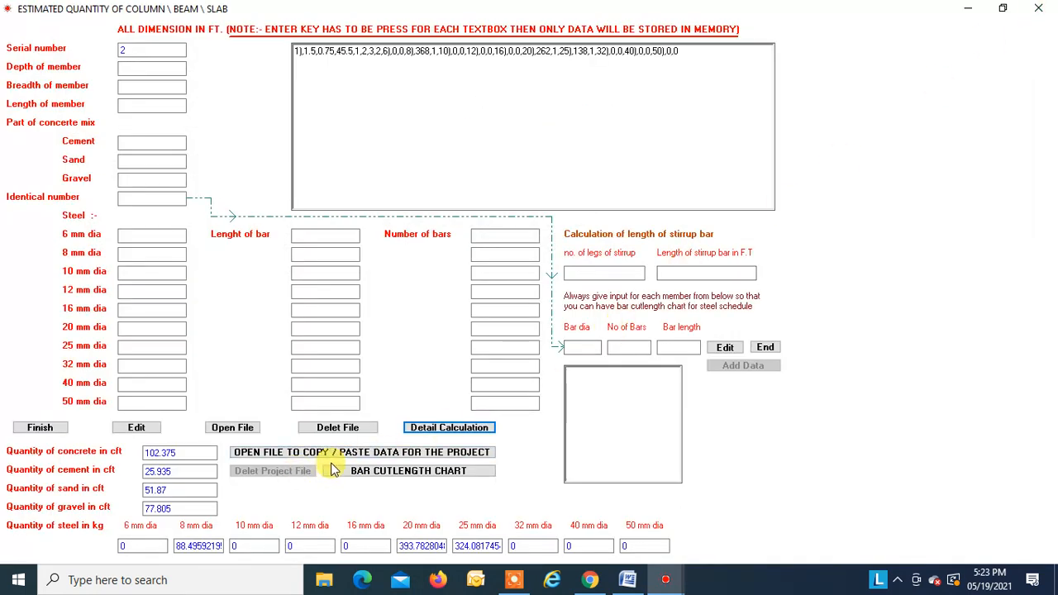
left_click(384, 476)
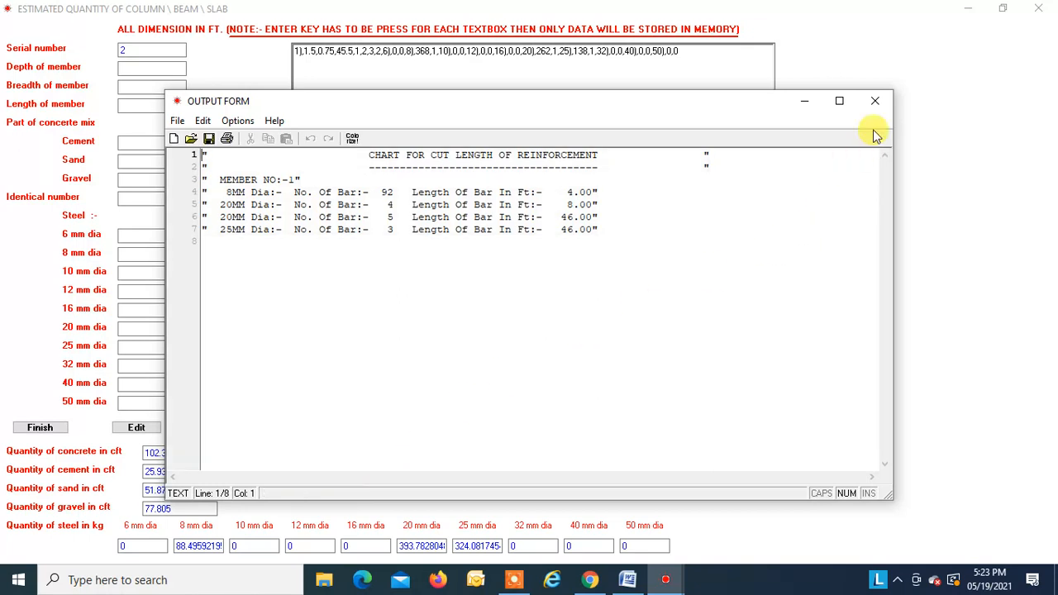
left_click(873, 102)
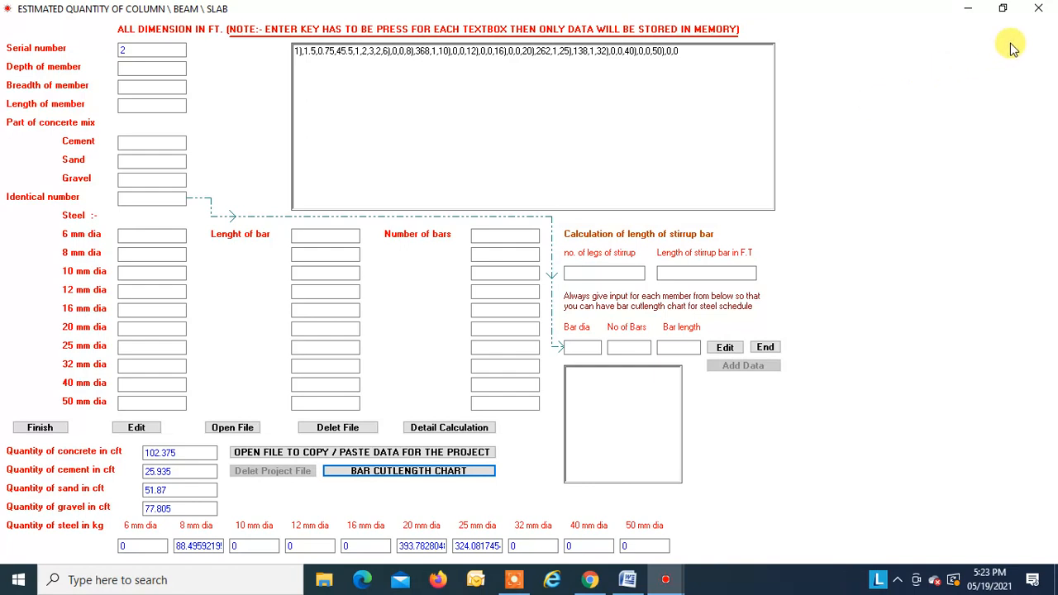
left_click(1038, 10)
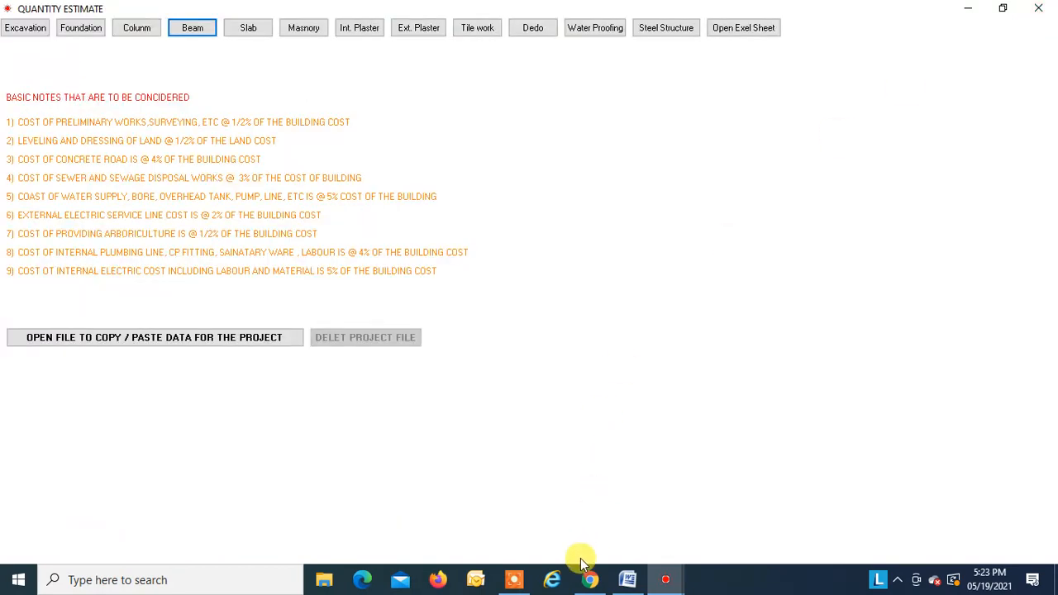
- Review the masonry wall plan and input table in the MATERIAL ESTIMATE document, and open a masonry estimate form in MMS
left_click(627, 576)
scroll(366, 309, "down", 4)
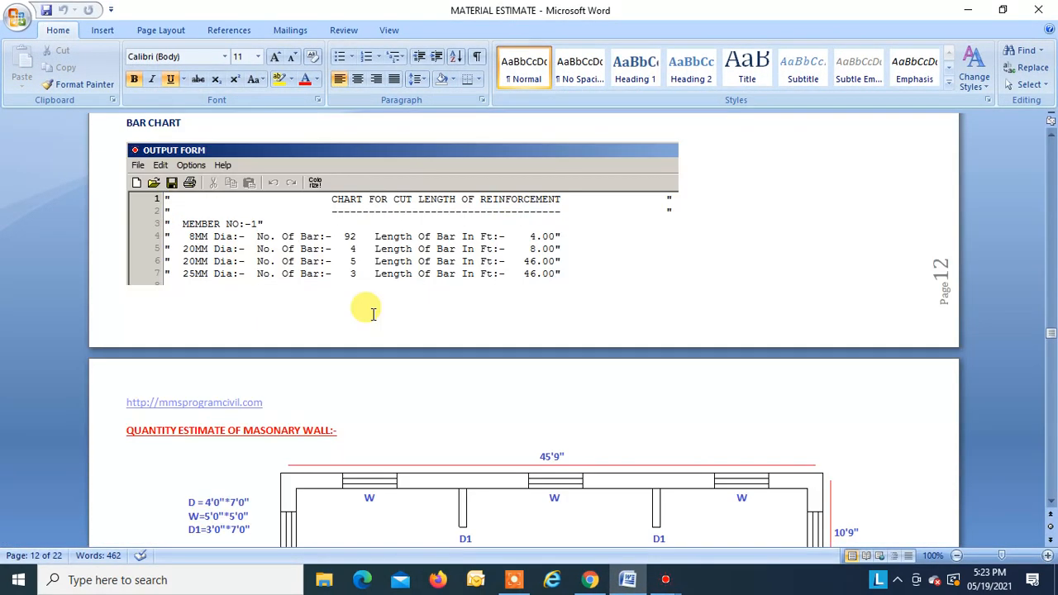
scroll(372, 313, "down", 5)
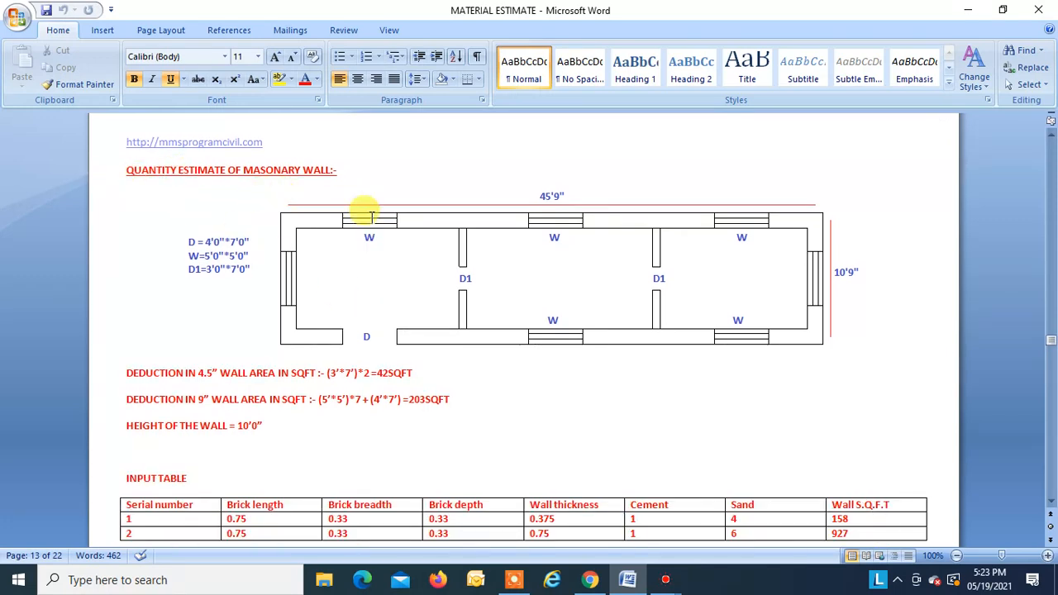
scroll(542, 243, "down", 1)
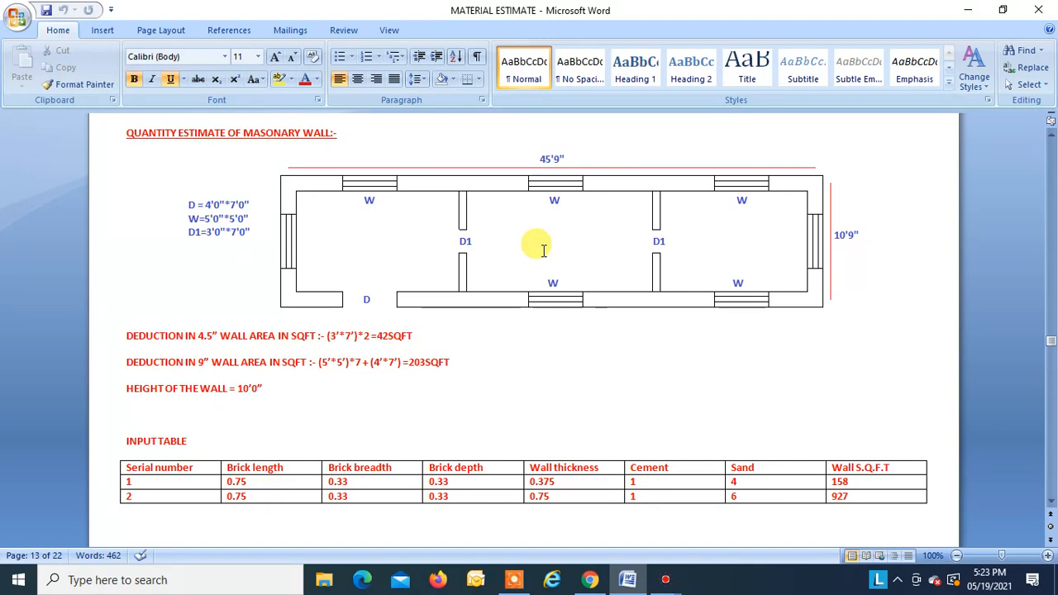
left_click(969, 9)
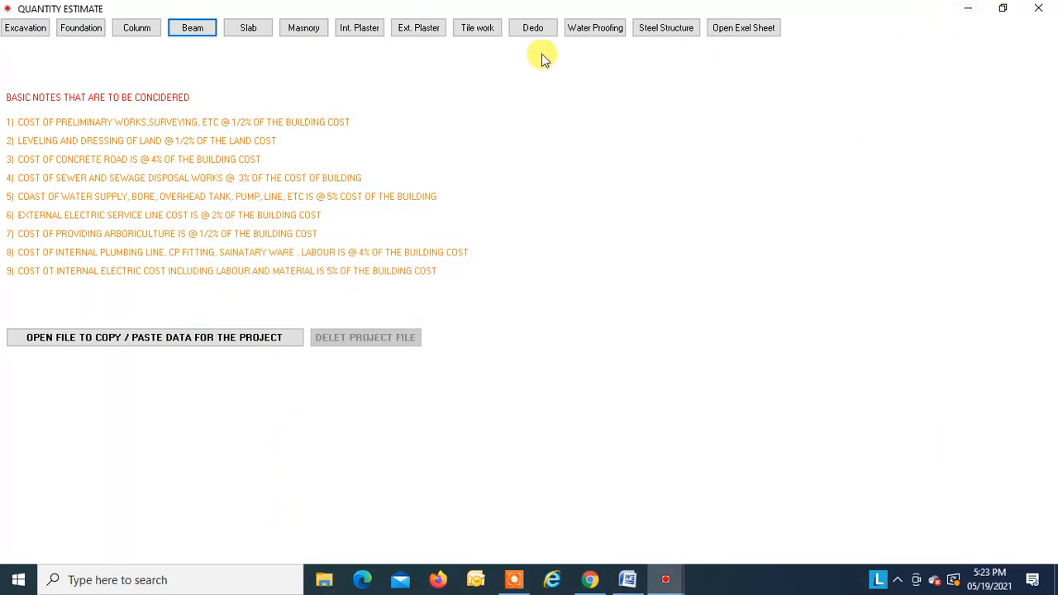
left_click(303, 28)
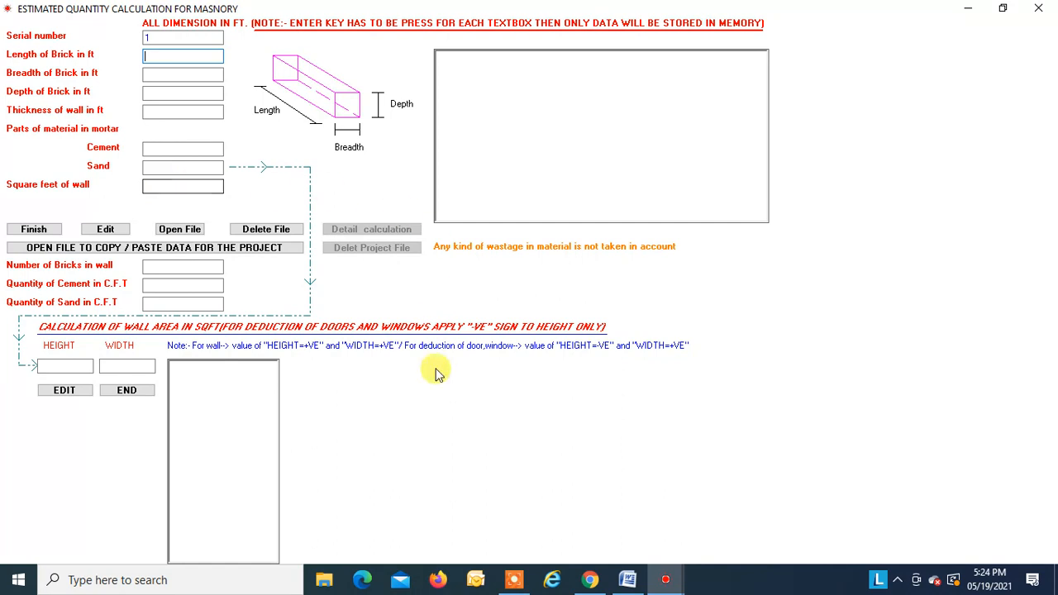
- Check the brick sizes, wall thicknesses and mortar parts in the Word document's masonry input table, and return to the MMS masonry form
left_click(628, 581)
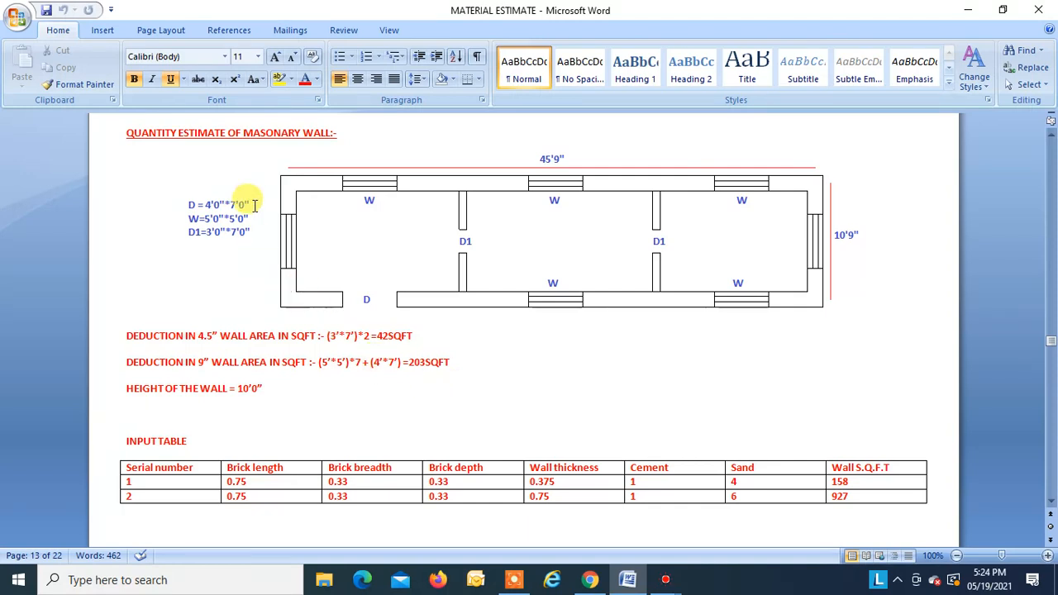
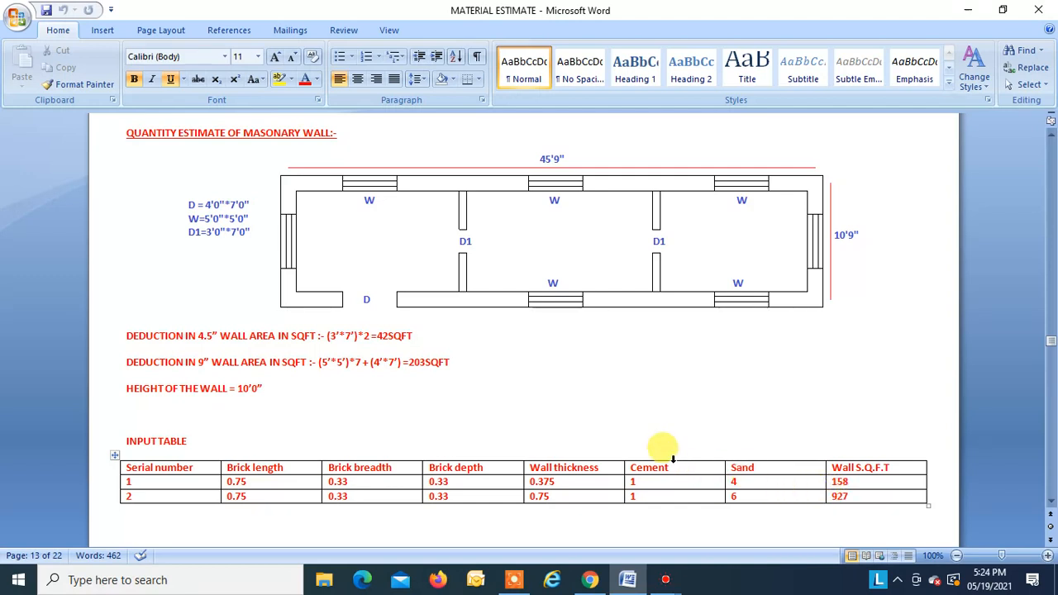
left_click(963, 11)
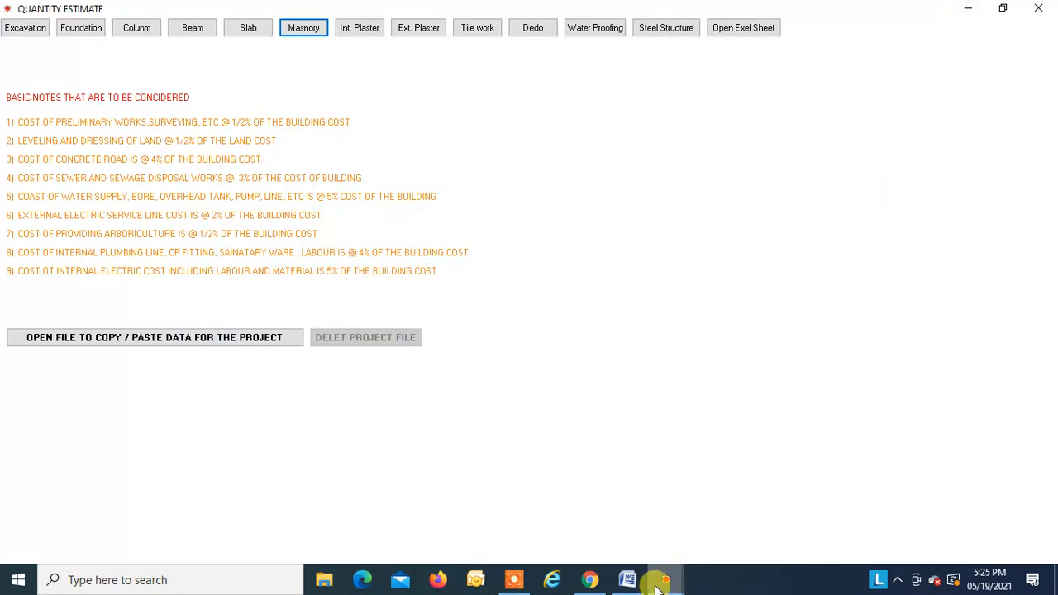
mouse_move(657, 587)
left_click(792, 500)
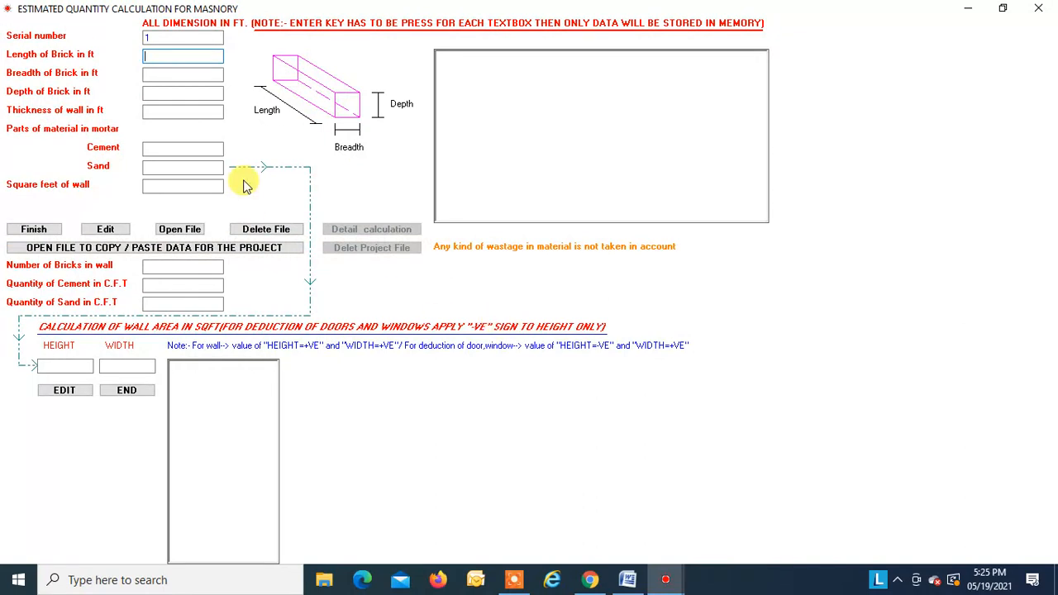
- Enter wall 1's brick length 0.75, breadth 0.33 and depth 0.33 ft, wall thickness 0.375 ft, and mortar parts cement 1 and sand 4
type("0.75")
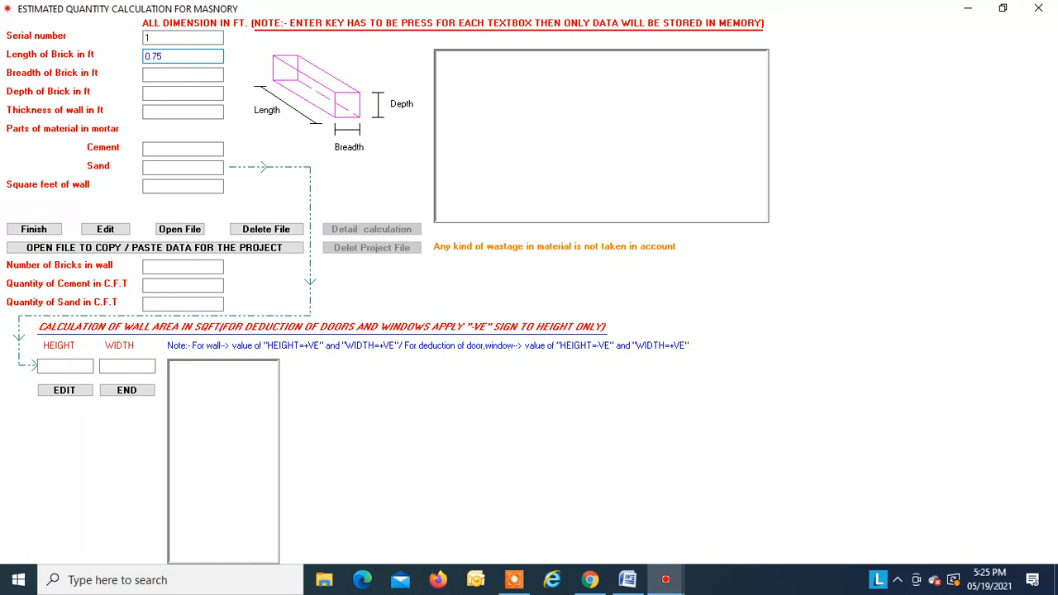
key("Return")
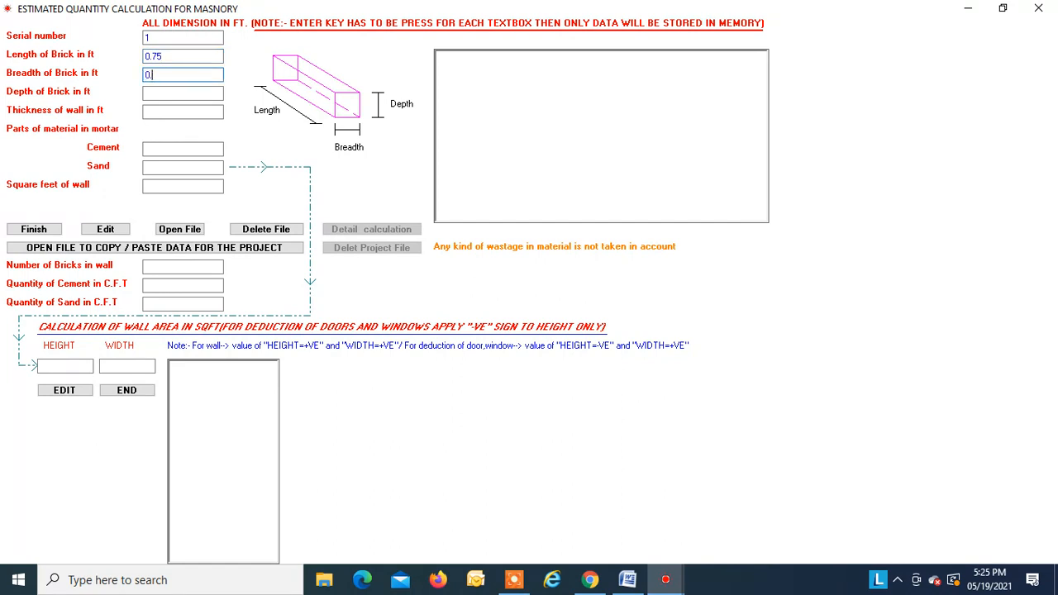
key("Return")
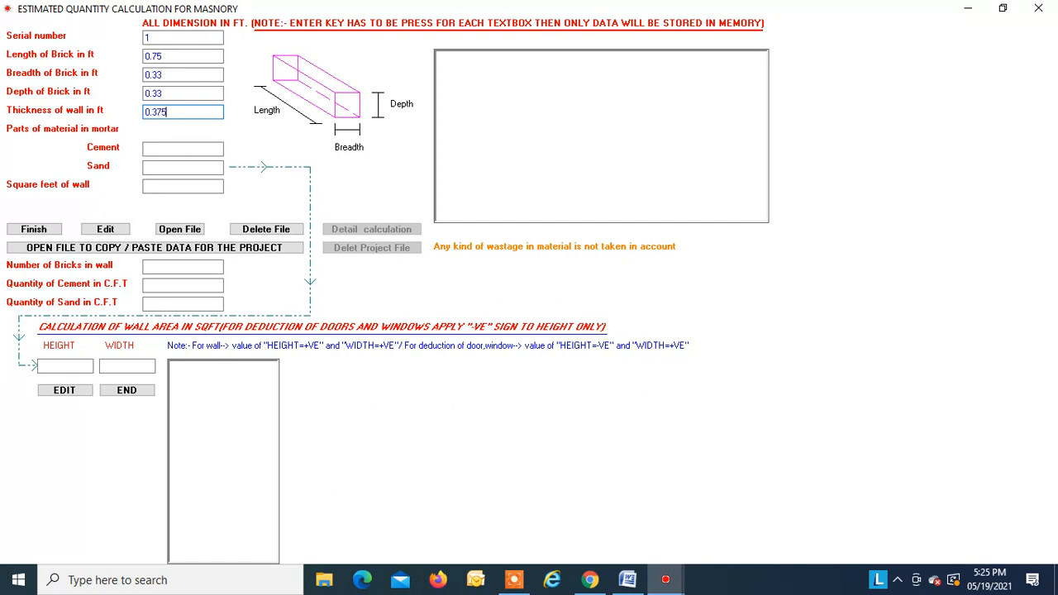
key("Return")
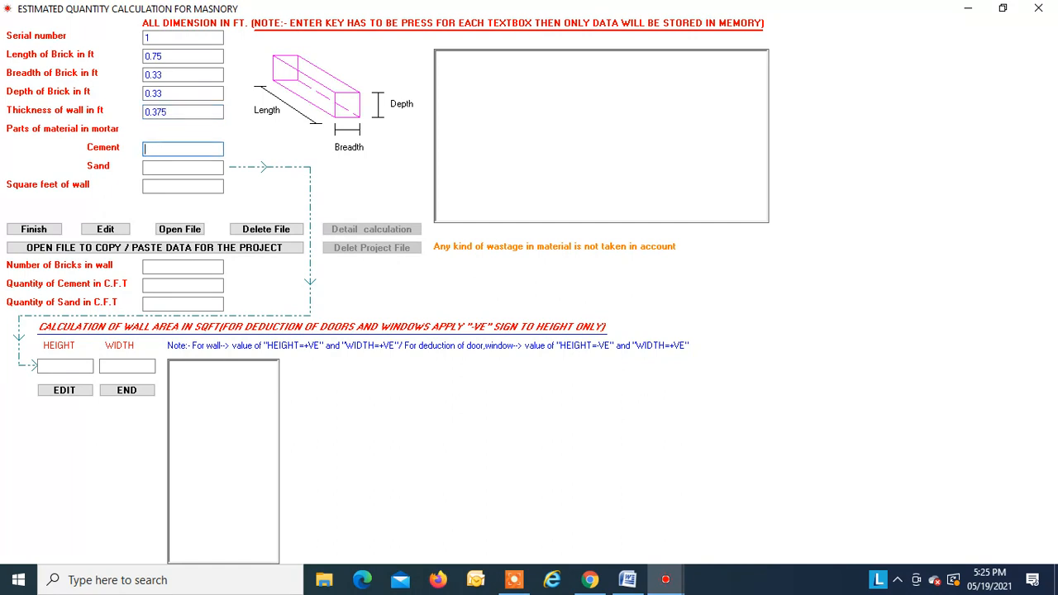
key("Return")
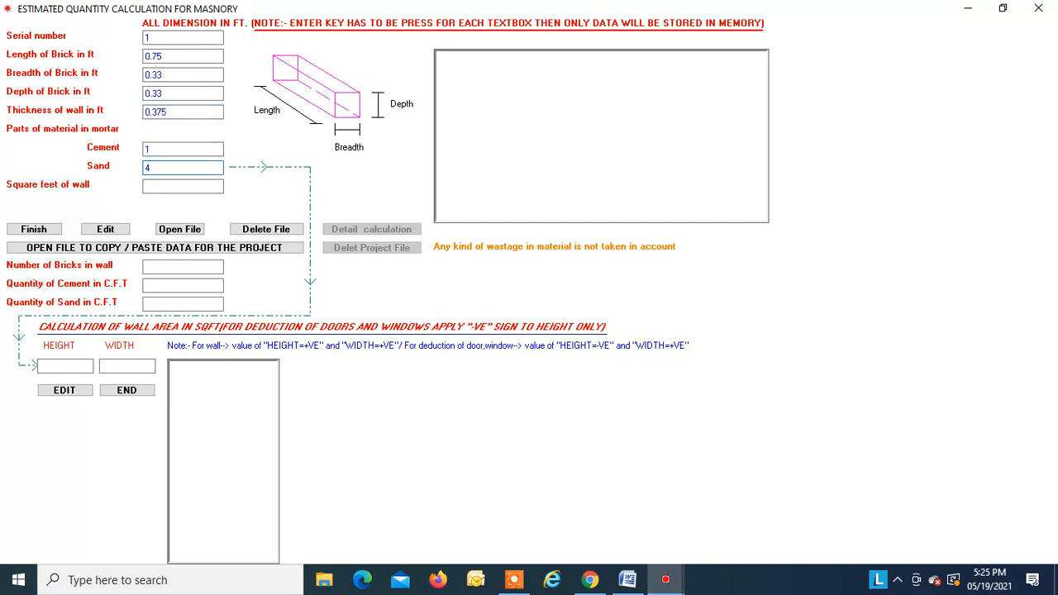
key("Return")
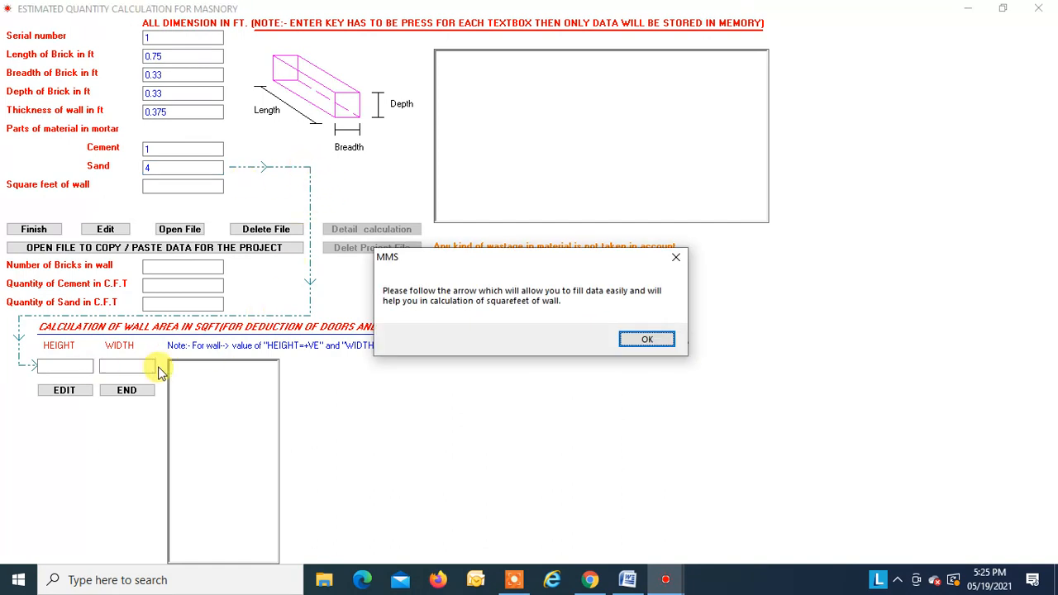
left_click(645, 339)
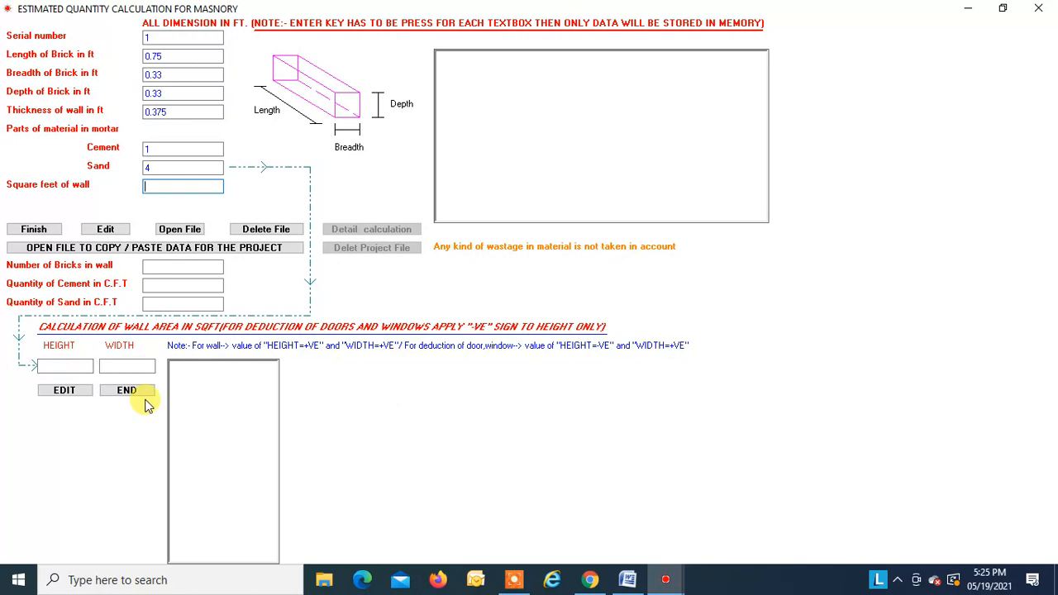
- Check the wall height and door deductions for the 4.5" walls in the Word document, and return to the MMS masonry form
left_click(632, 579)
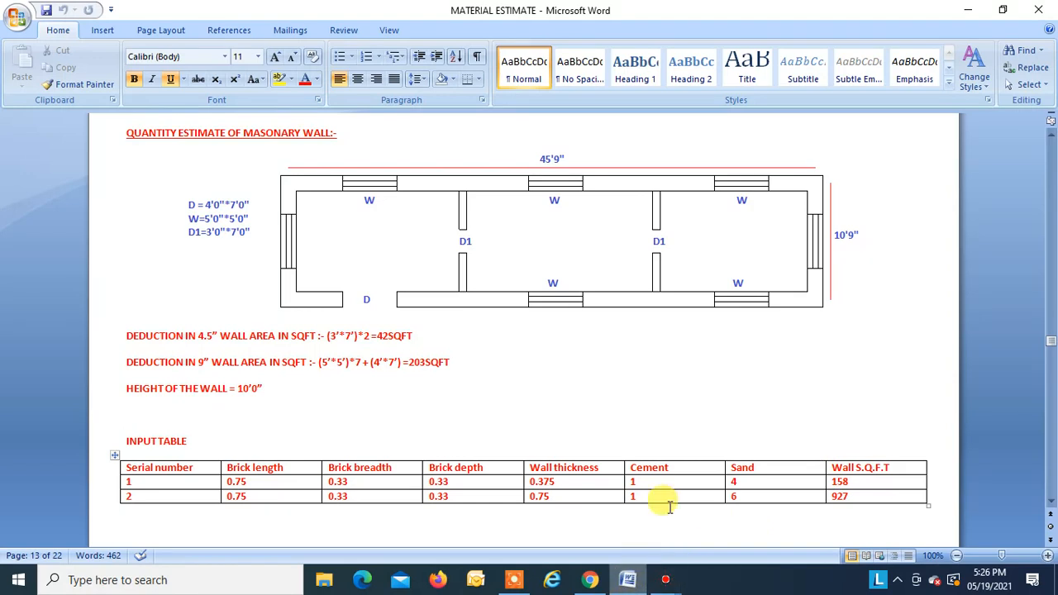
left_click(968, 10)
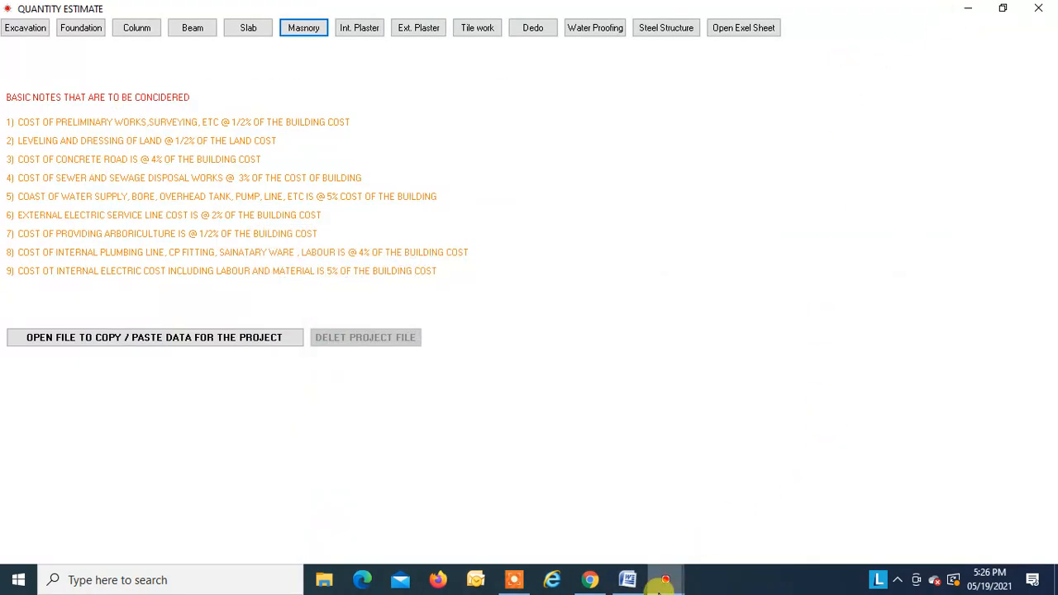
mouse_move(664, 581)
left_click(784, 521)
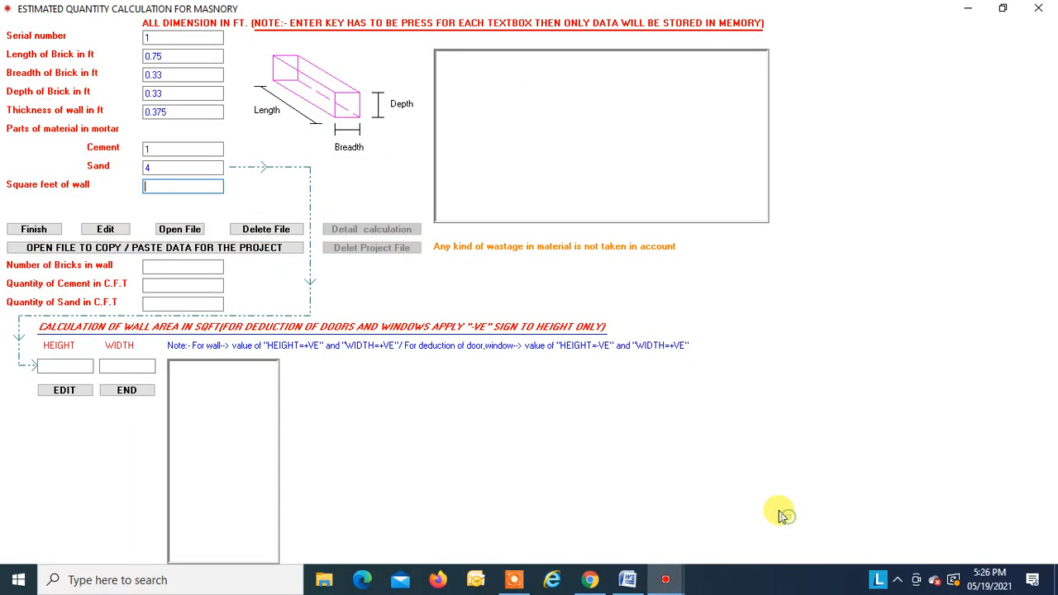
- Calculate wall 1's area from two 10 by 10 ft walls, deducting two doors with height -7 and width 3
left_click(63, 366)
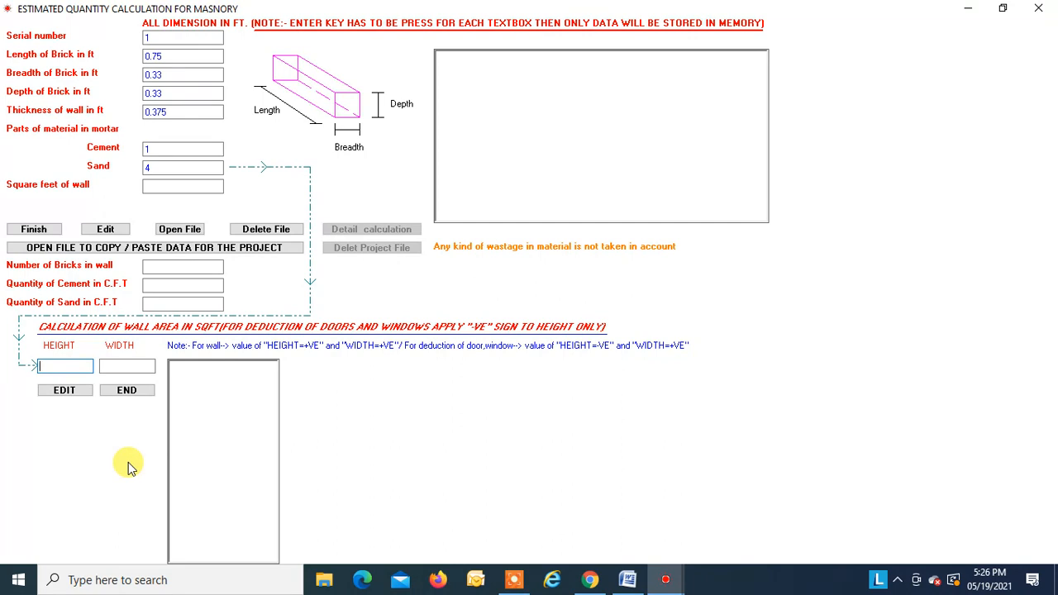
type("10")
key("Return")
key("Return")
key("Return")
key("Return")
key("Return")
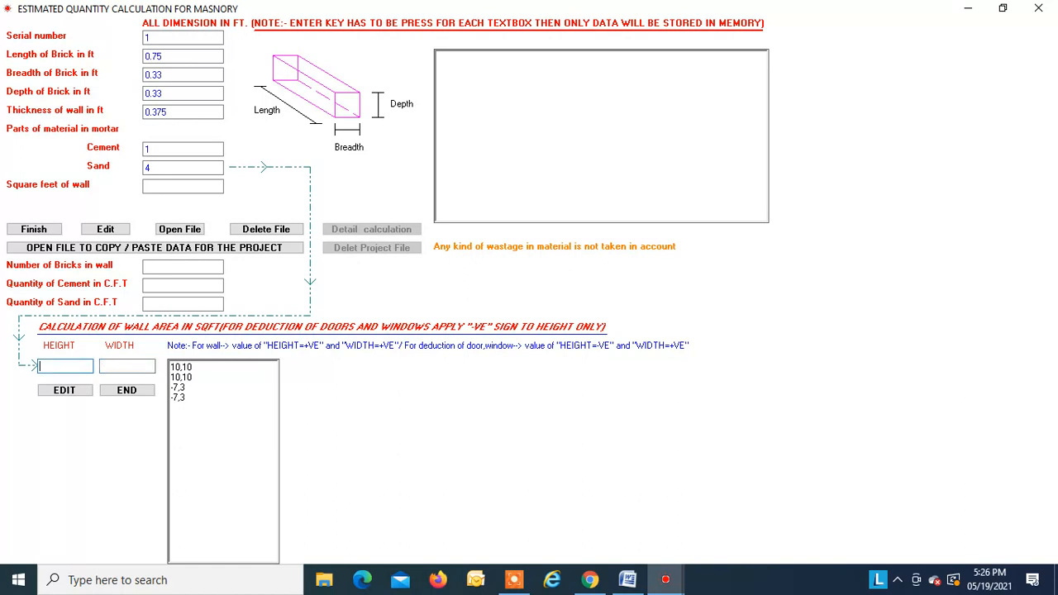
left_click(127, 390)
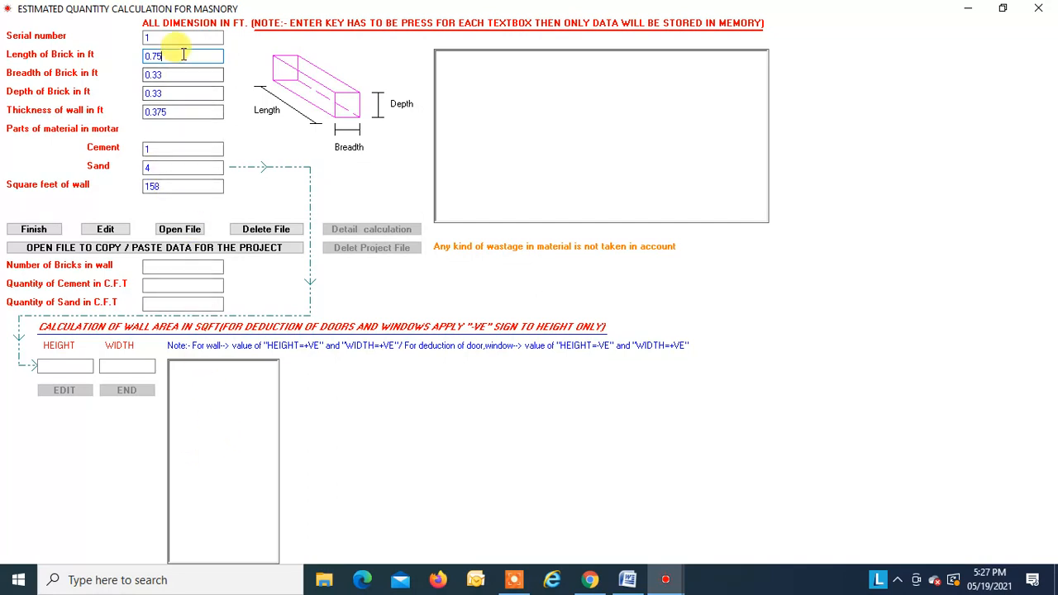
- Confirm each of wall 1's brick, thickness, mortar and area values to store its record in the masonry list
key("Return")
key("Return")
key("Return")
key("Return")
key("Return")
key("Return")
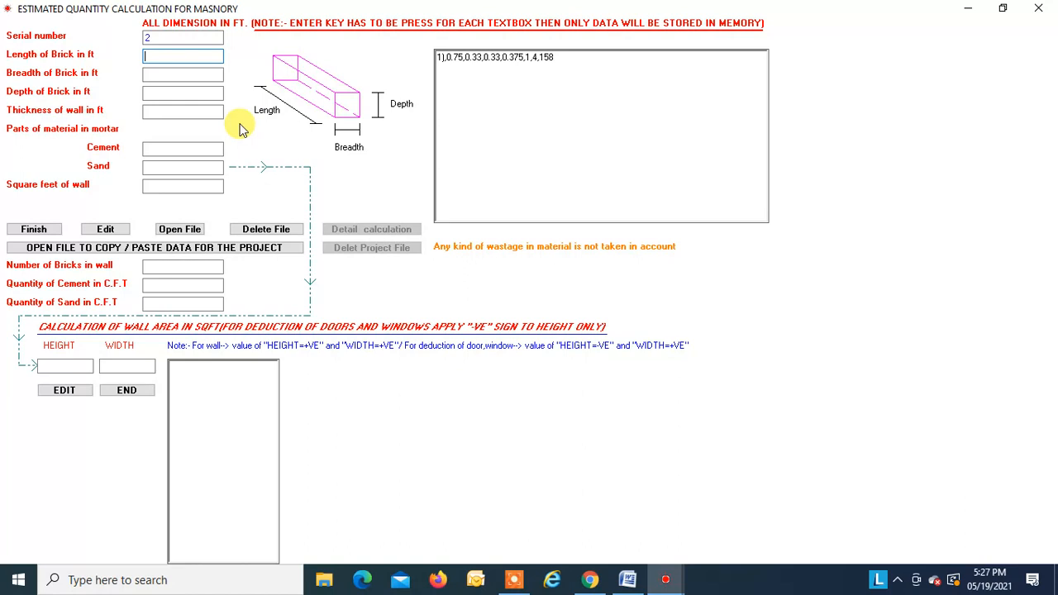
- Add wall 2 with brick 0.75 by 0.33 by 0.33 ft, thickness 0.75 ft, cement 1, sand 6 and wall area 927 sq ft
type("0.7")
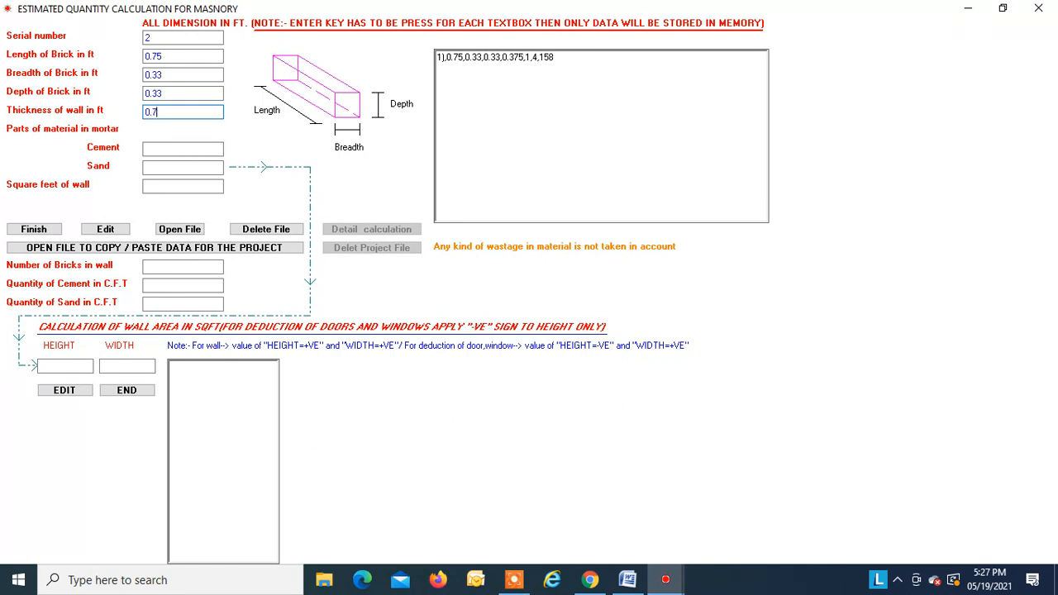
type("6")
key("Return")
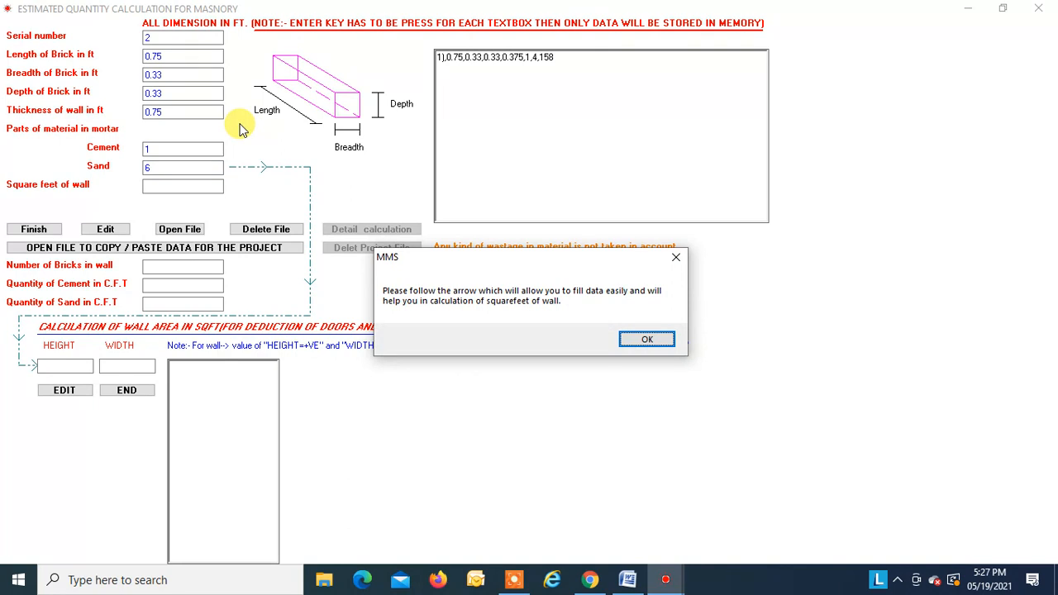
key("Return")
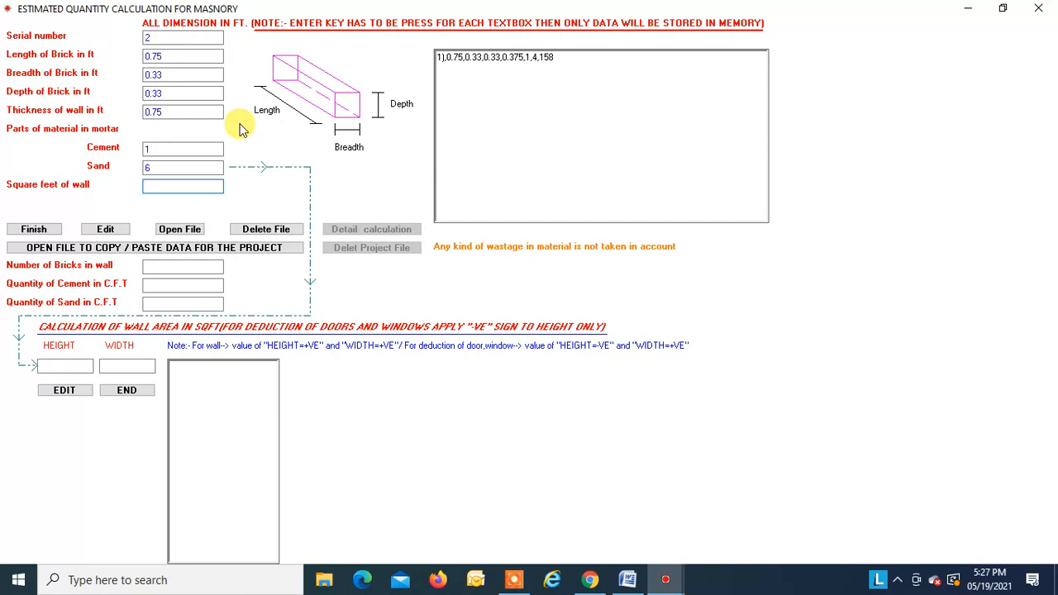
type("927")
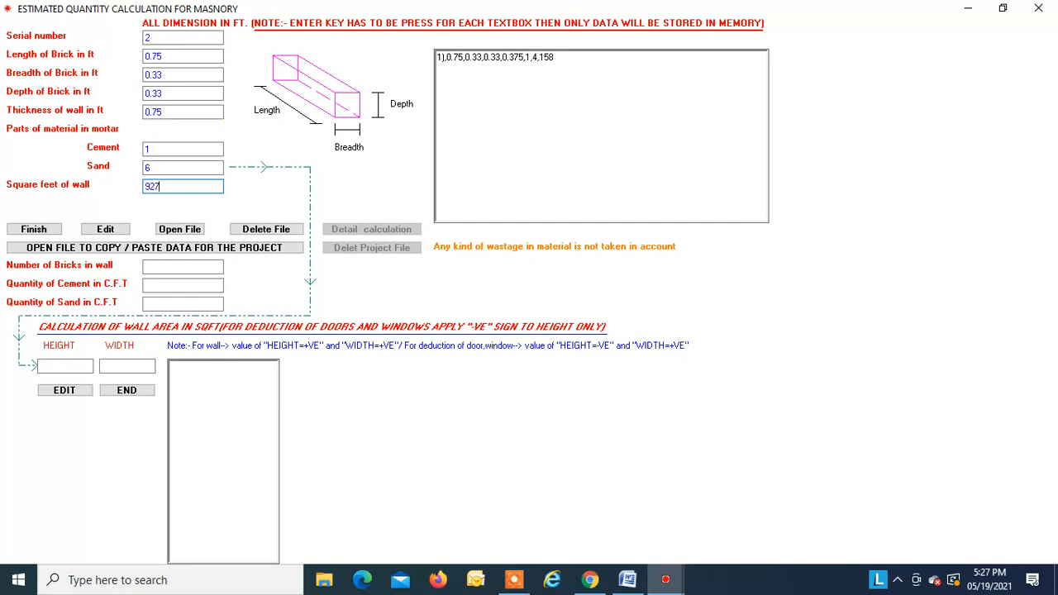
key("Return")
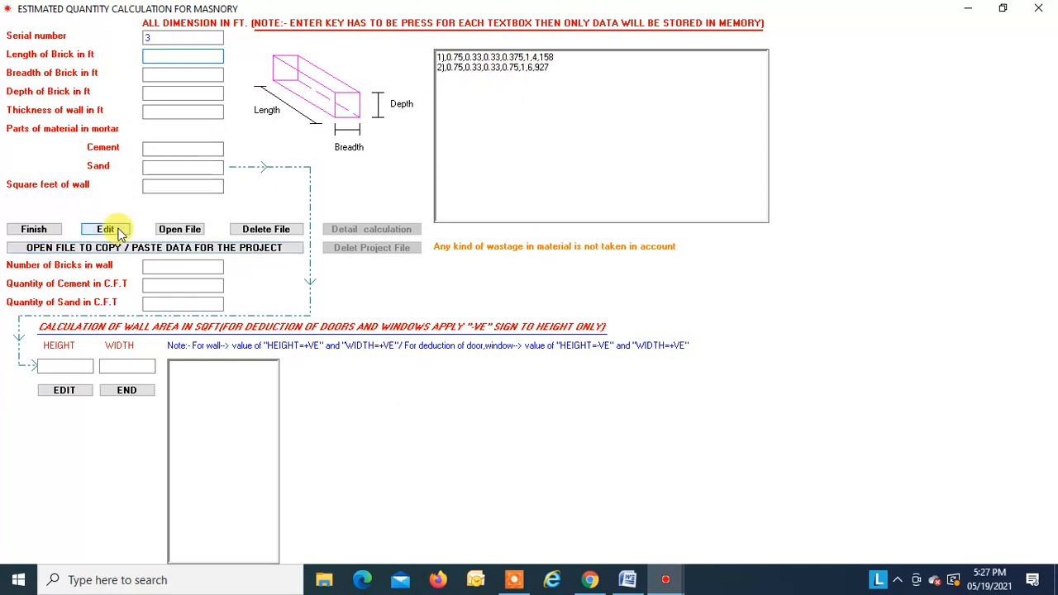
- Finish the masonry input and save its data as file1 in the .mas format to calculate the quantities
left_click(41, 232)
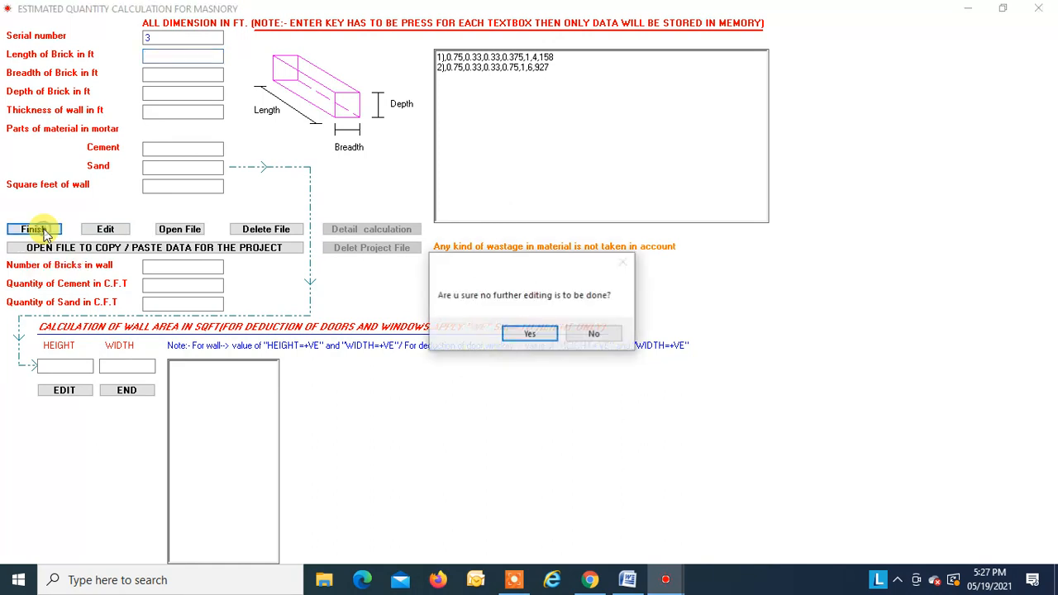
left_click(522, 339)
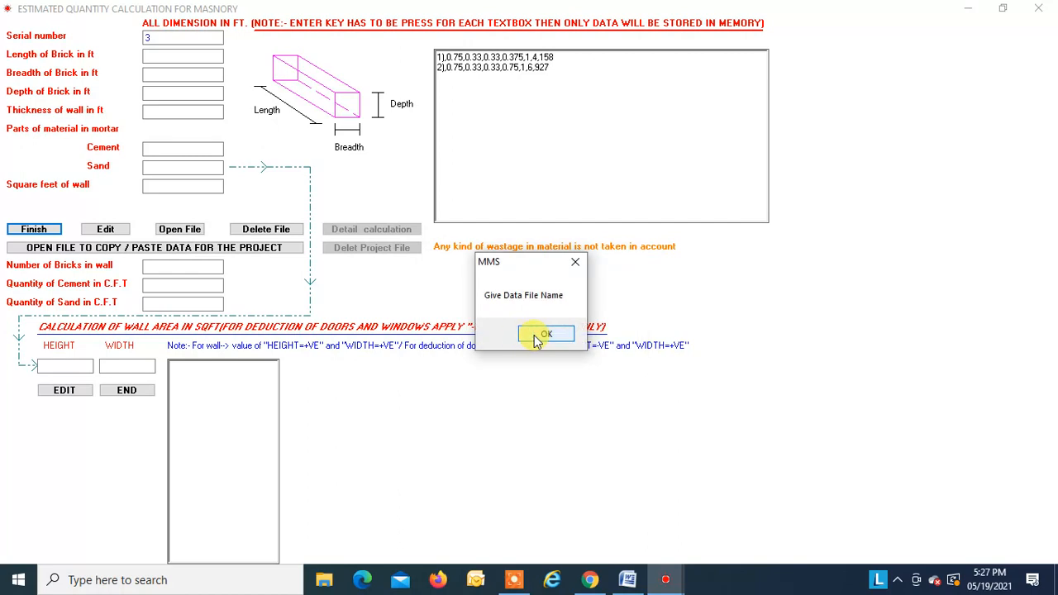
left_click(537, 336)
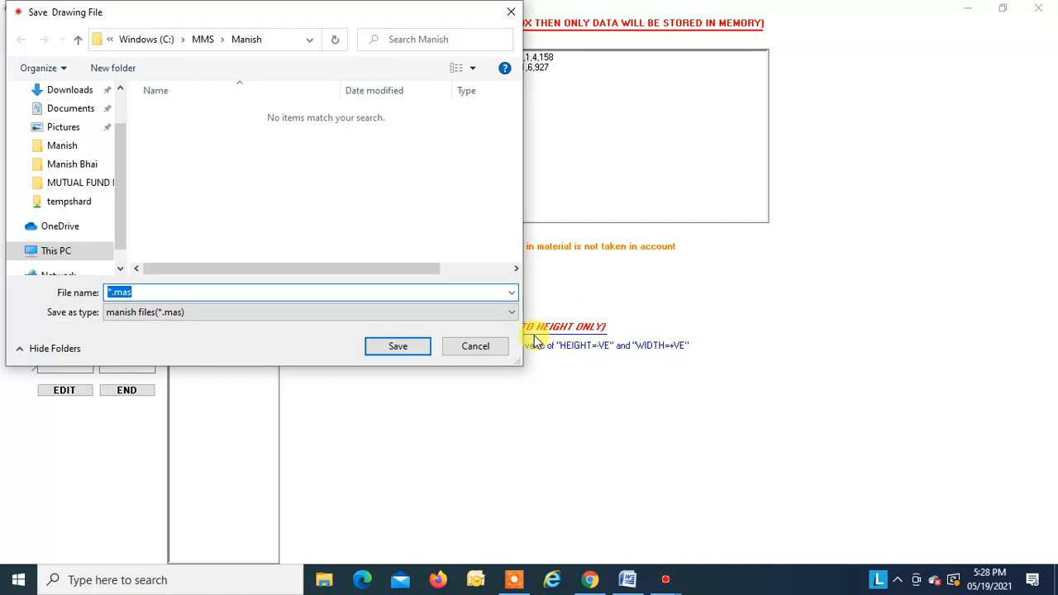
type("file1")
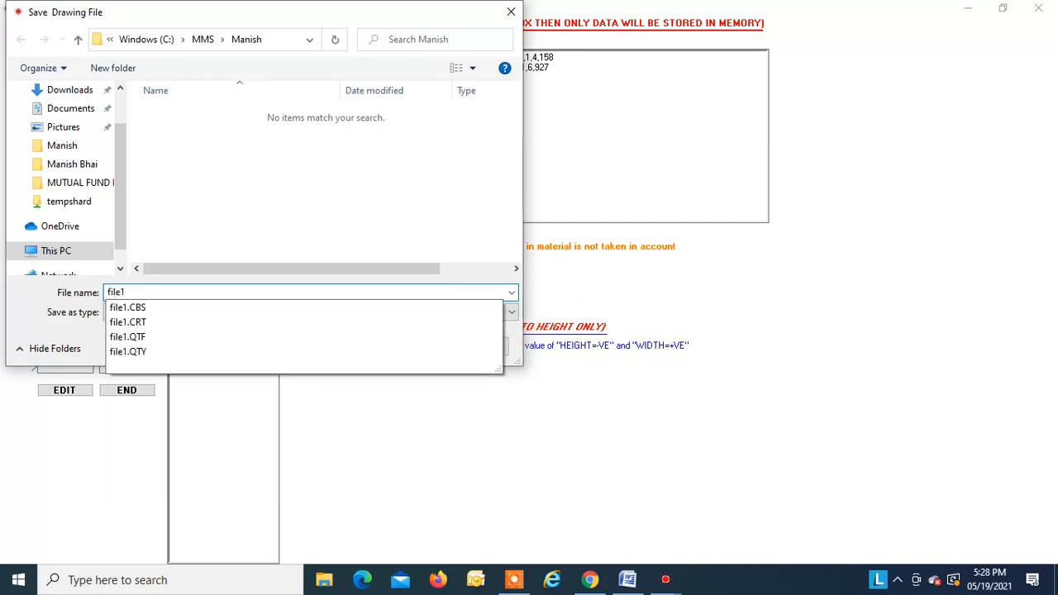
left_click(510, 333)
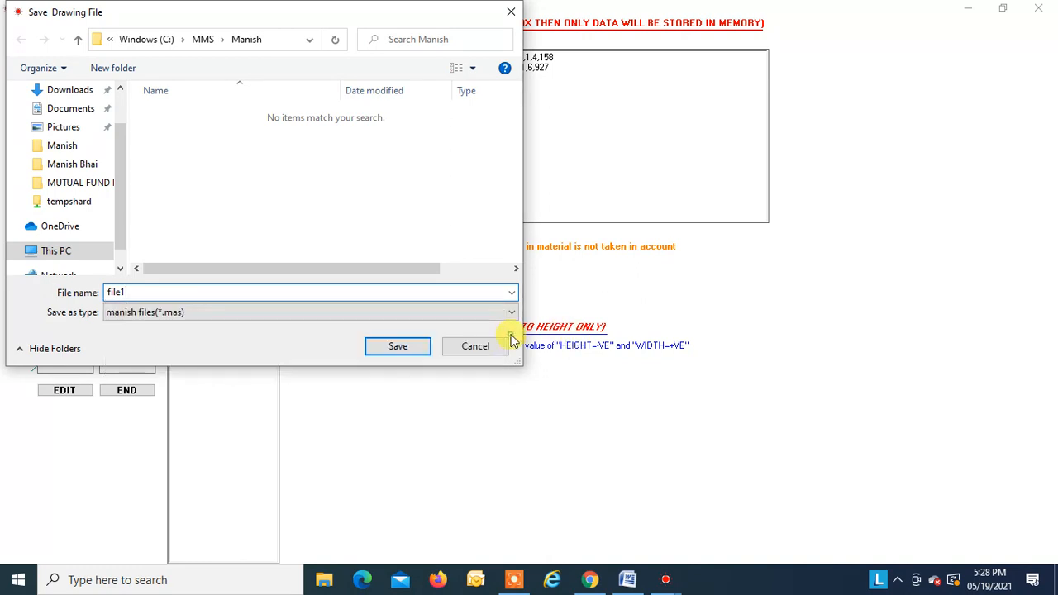
left_click(396, 347)
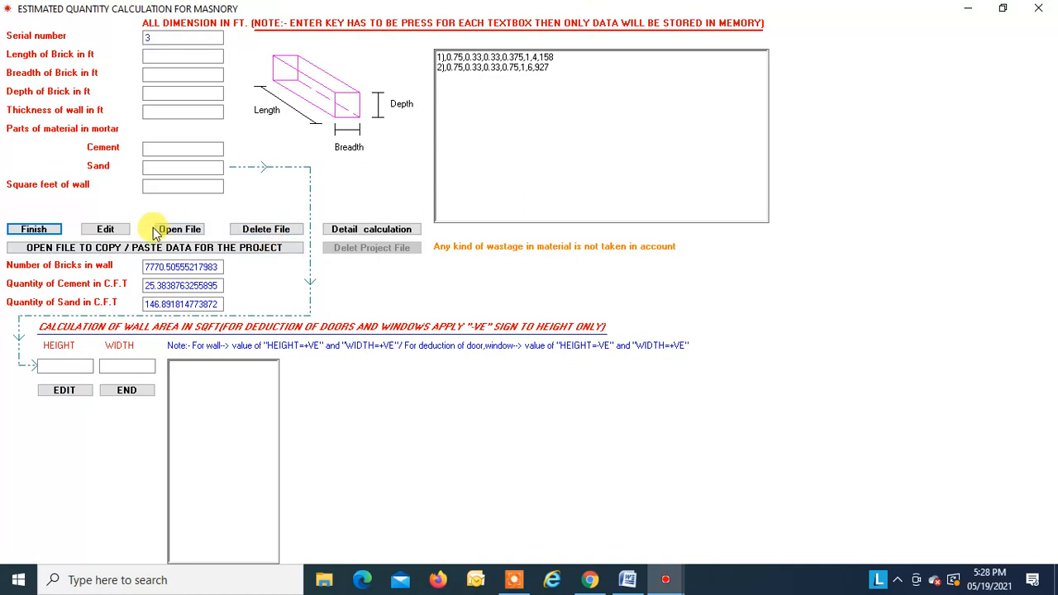
- View the masonry detail calculation in a maximized output form, and close it
left_click(381, 232)
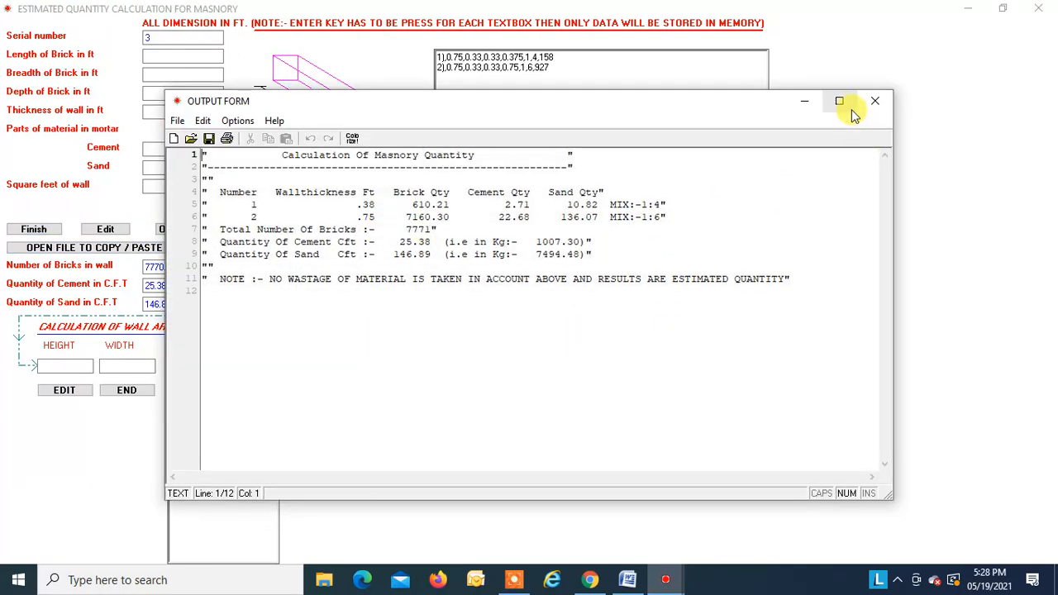
left_click(839, 104)
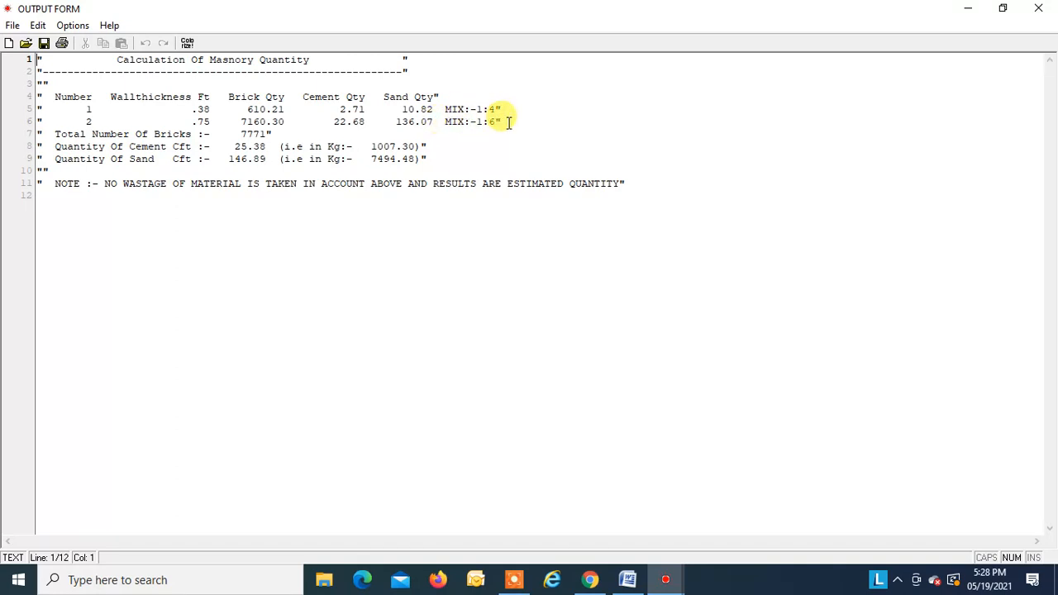
left_click(1043, 14)
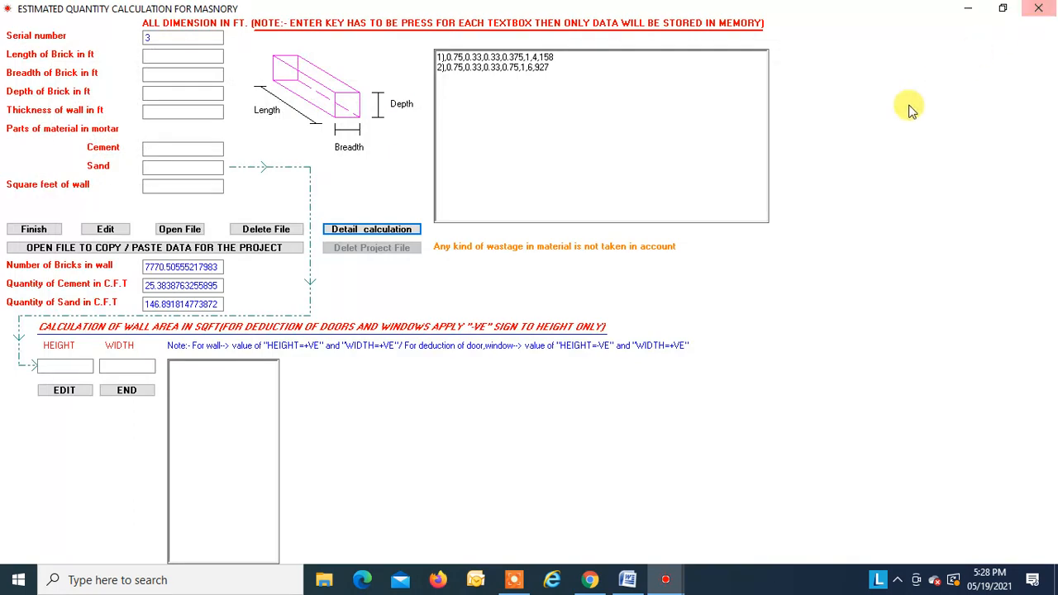
- Compare the masonry quantities with the results and detail calculation chart in the MATERIAL ESTIMATE document in Word
left_click(624, 580)
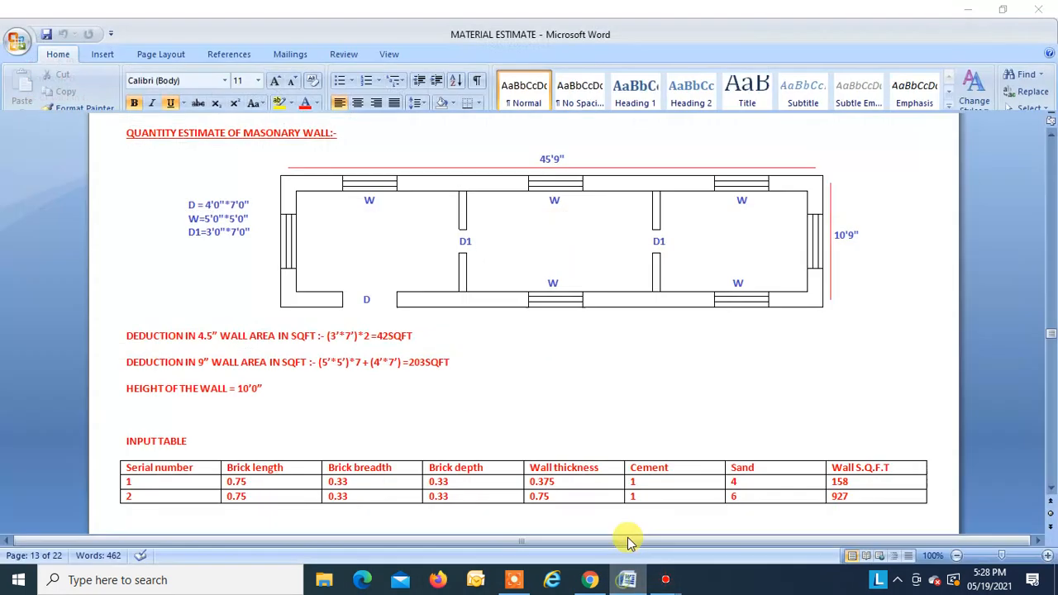
scroll(535, 364, "down", 10)
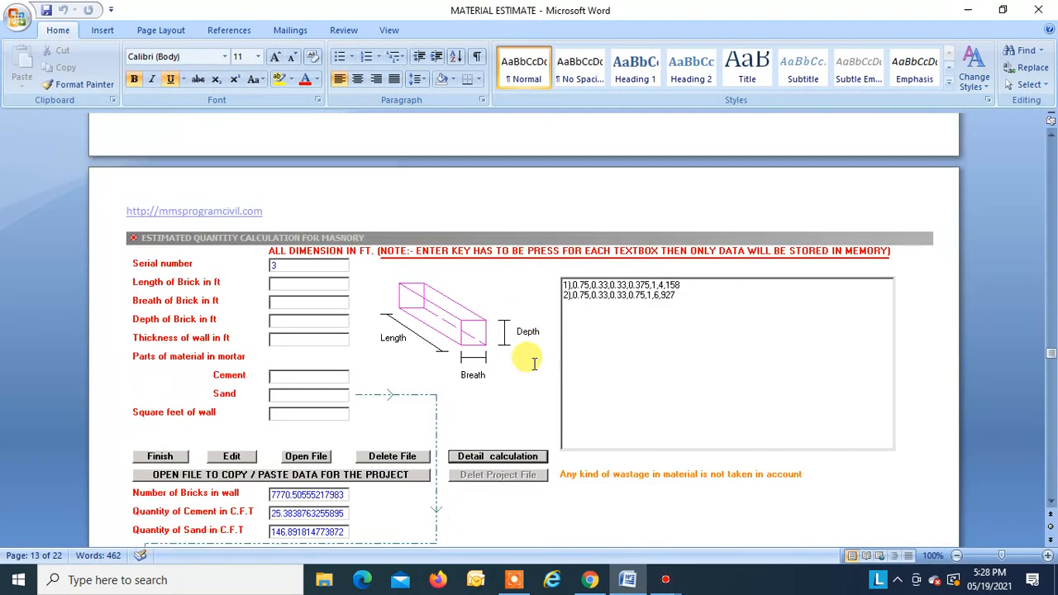
scroll(386, 355, "down", 12)
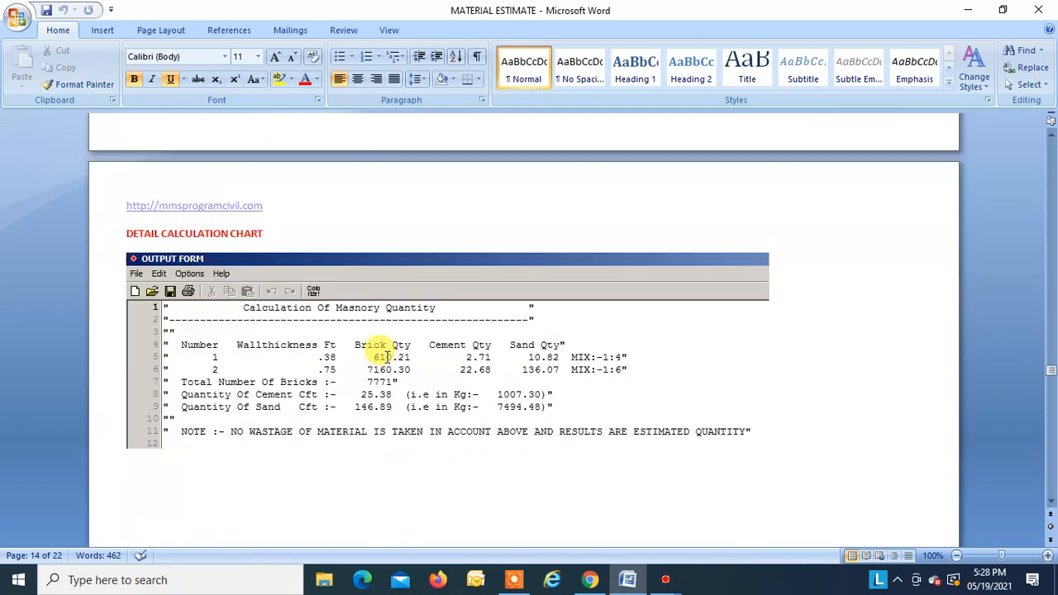
- Find the internal plaster plan and input table in the MATERIAL ESTIMATE document, and replace the masonry calculation with the internal plaster estimate in MMS
scroll(340, 297, "down", 12)
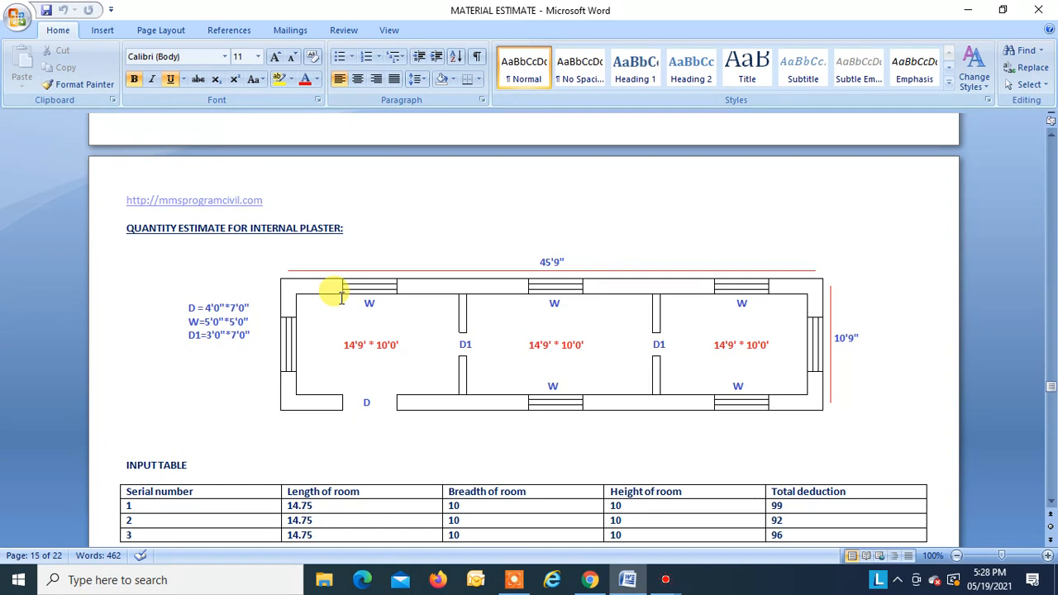
scroll(341, 297, "down", 1)
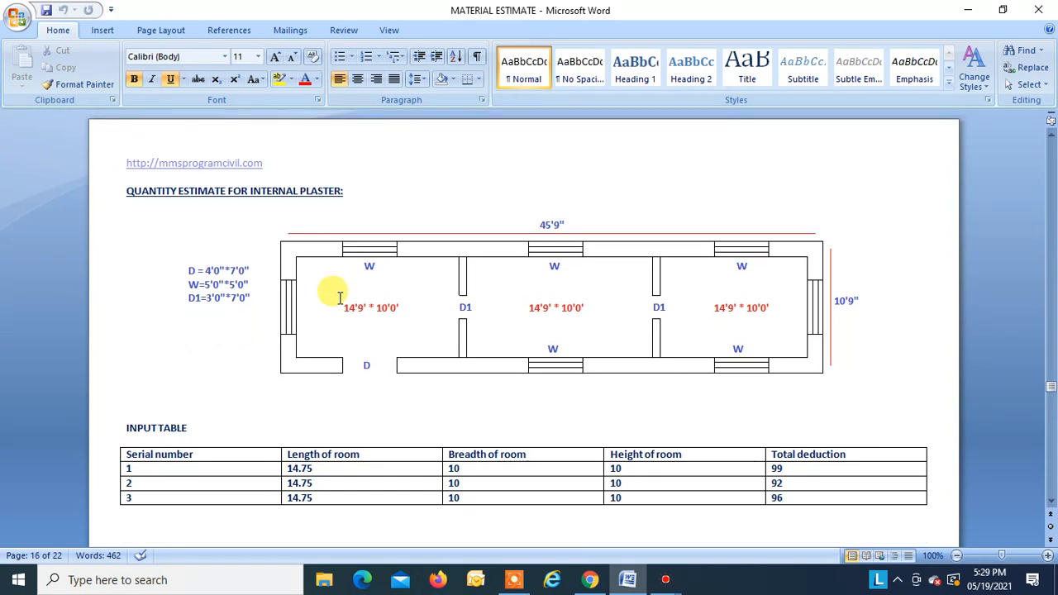
left_click(969, 15)
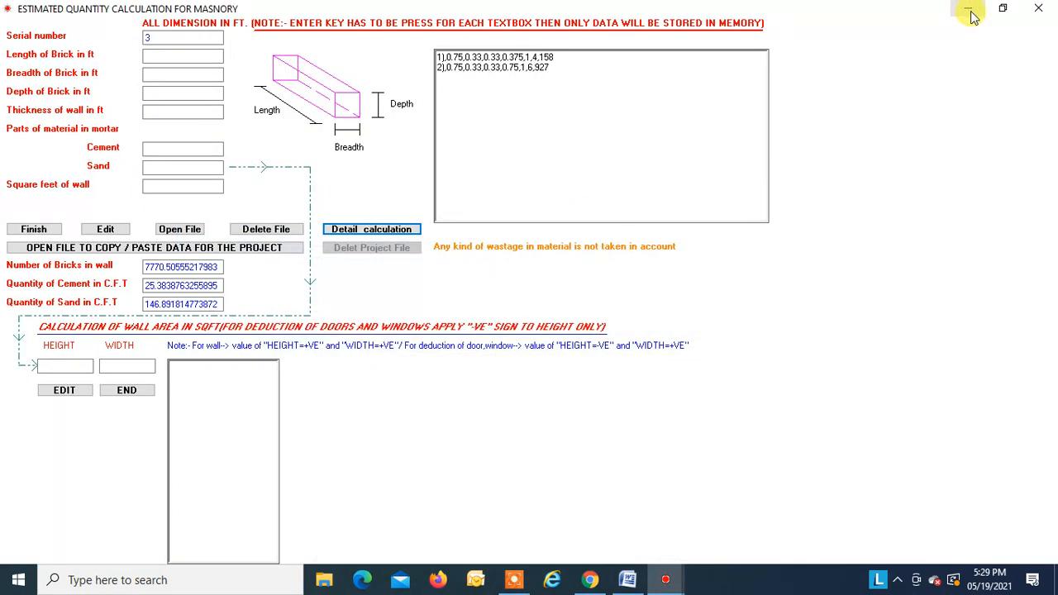
left_click(1033, 12)
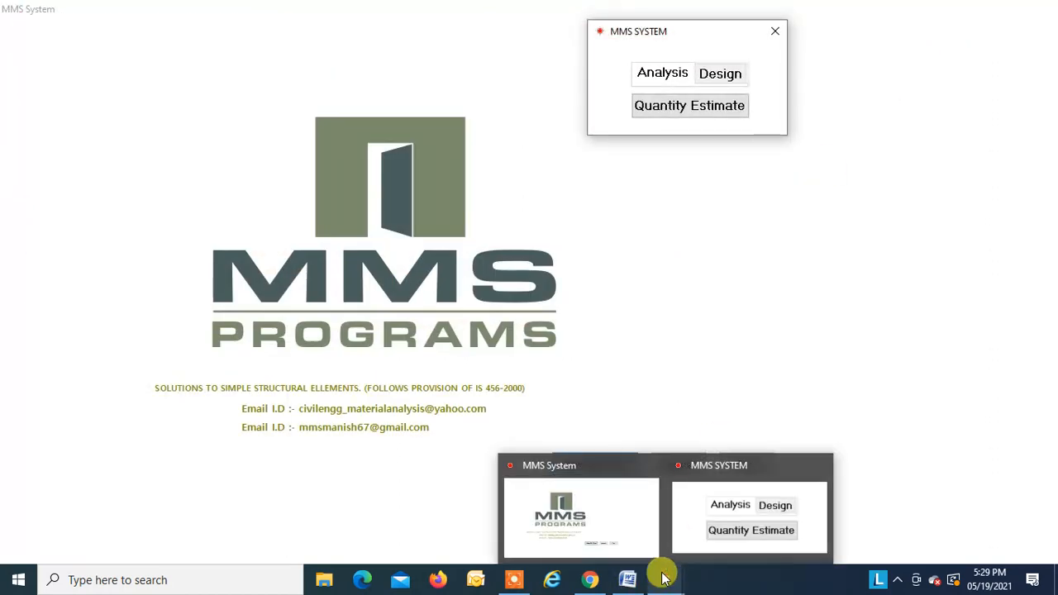
left_click(668, 107)
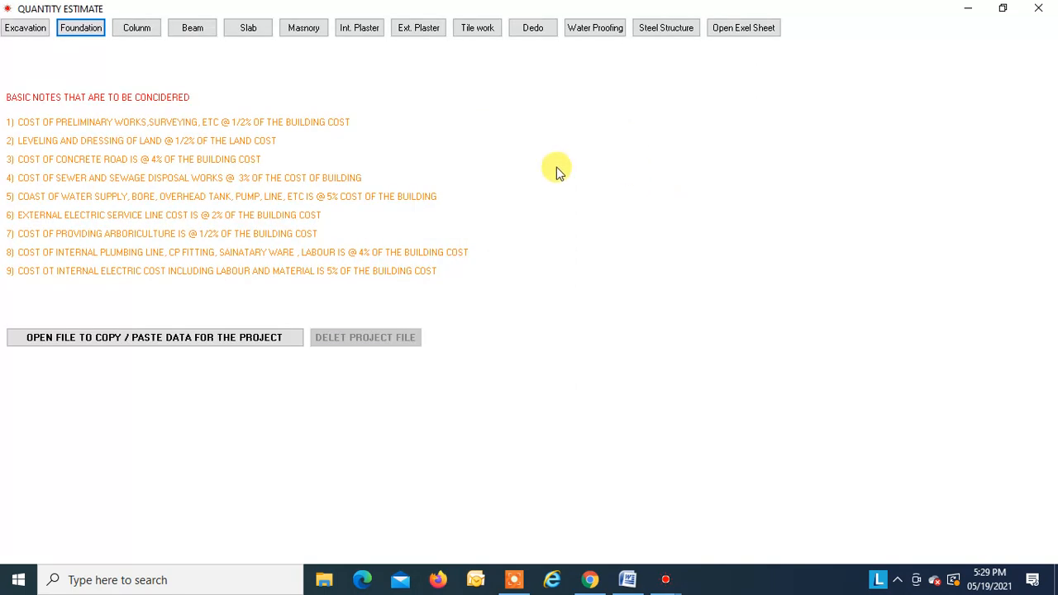
left_click(360, 30)
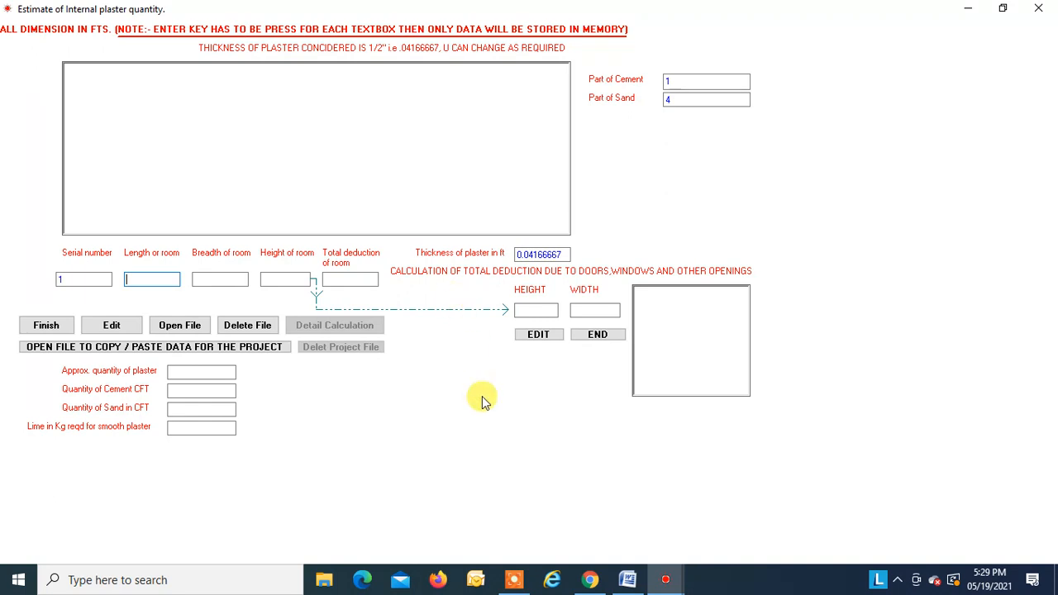
- Check the room sizes in the Word document and enter room 1 in MMS with length 14.75, breadth 10 and height 10 ft
left_click(628, 578)
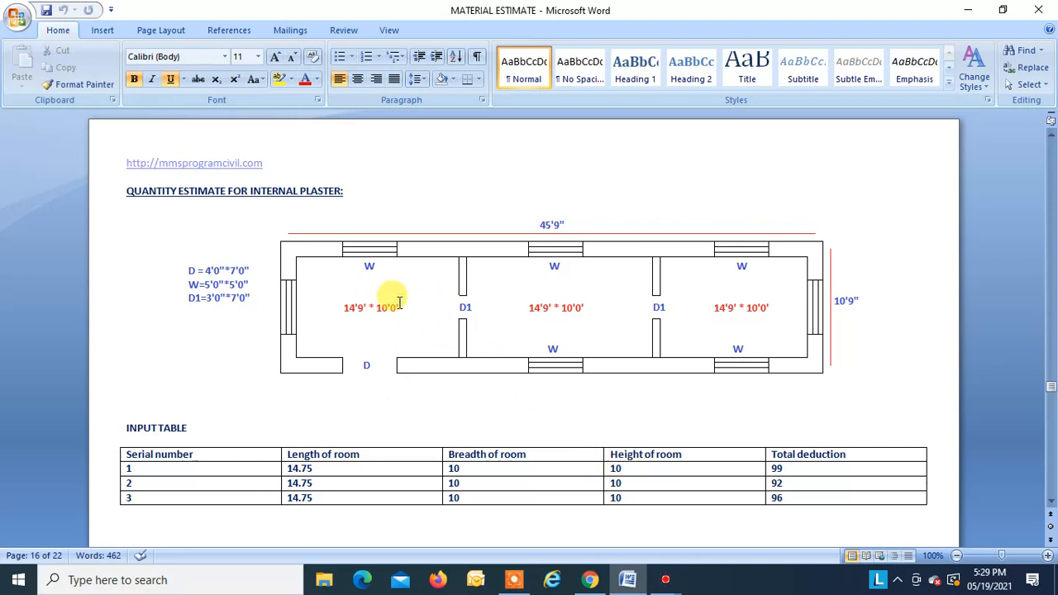
left_click(965, 12)
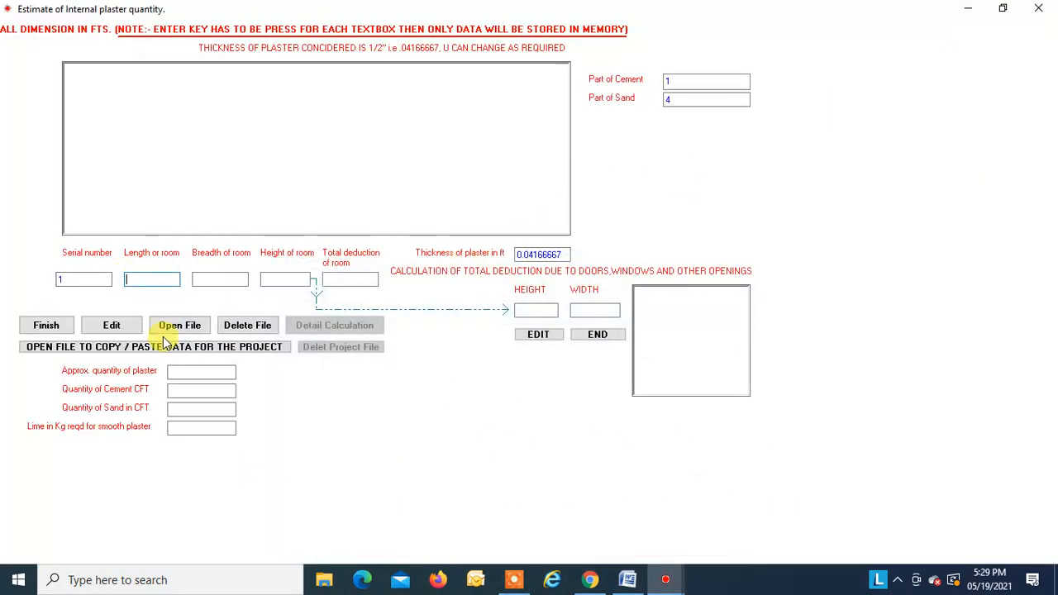
type("14.75")
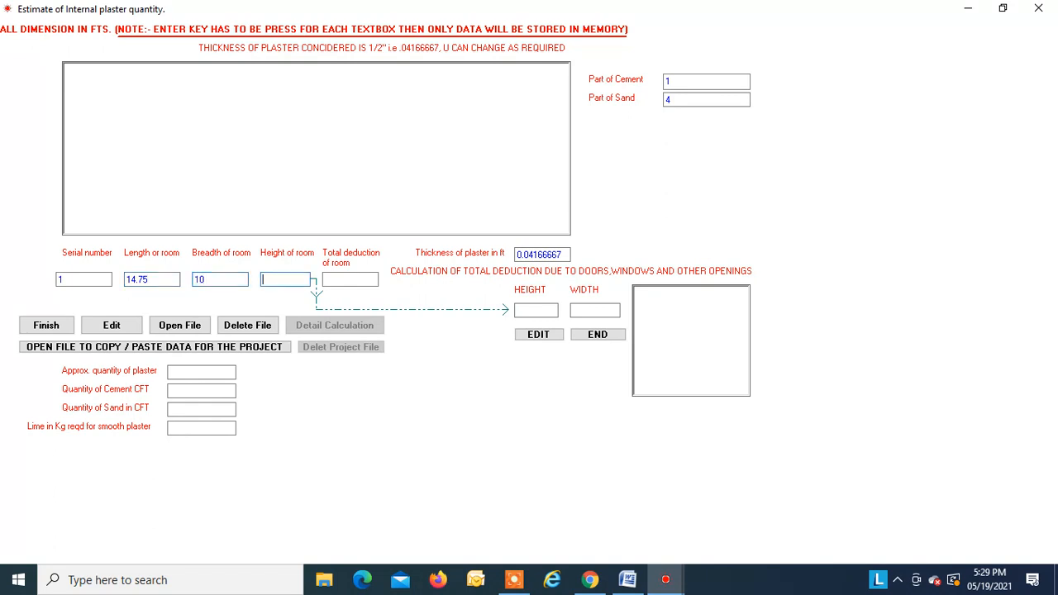
key("Return")
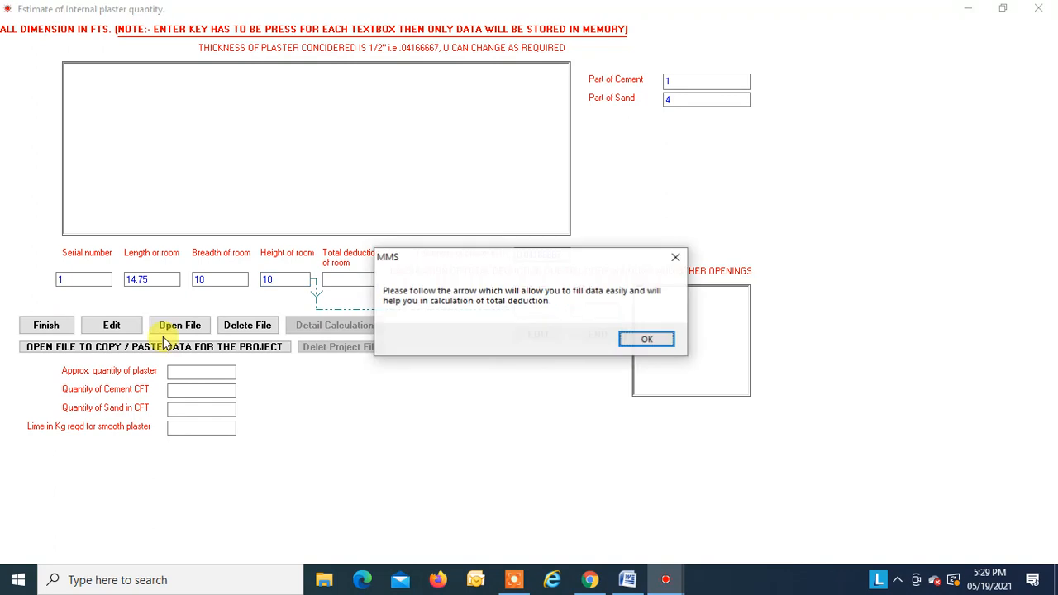
left_click(657, 337)
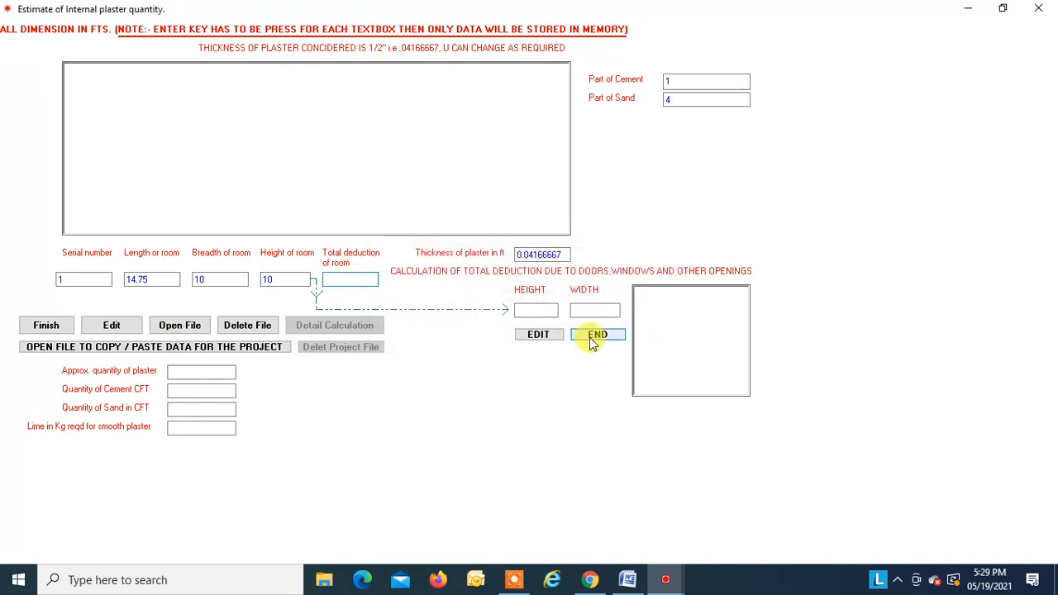
- Check the openings in the Word plan and calculate room 1's total deduction in MMS from openings 5 by 5, 5 by 5, 7 by 4 and 7 by 3 ft
mouse_move(630, 583)
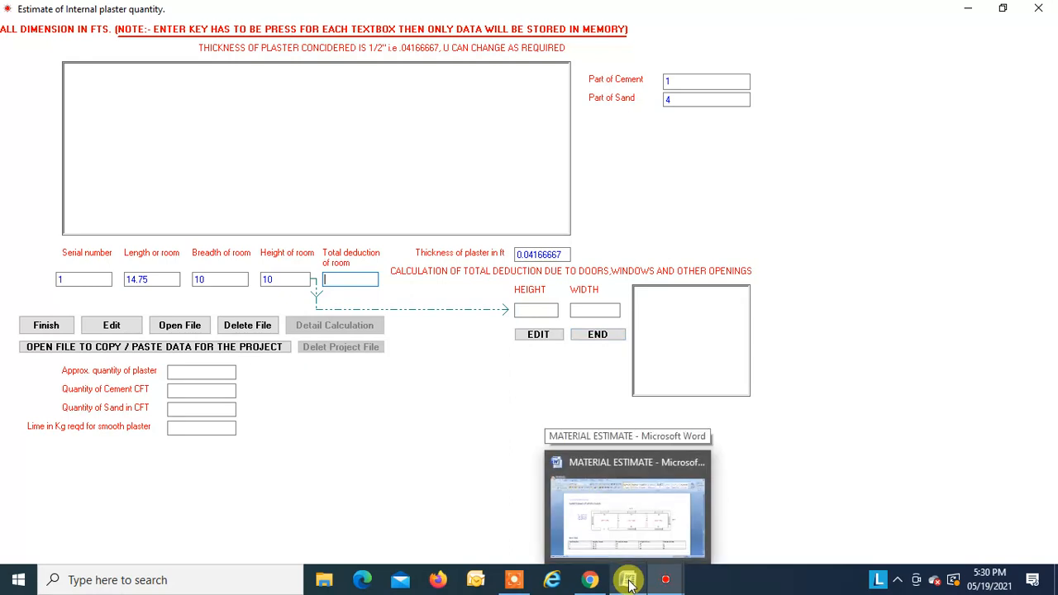
left_click(635, 538)
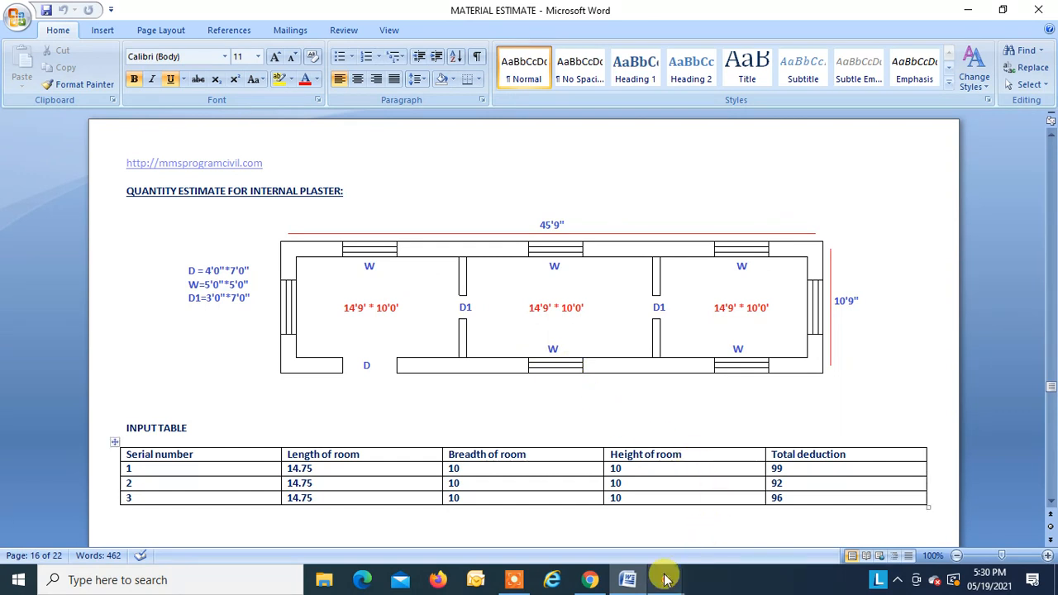
left_click(966, 10)
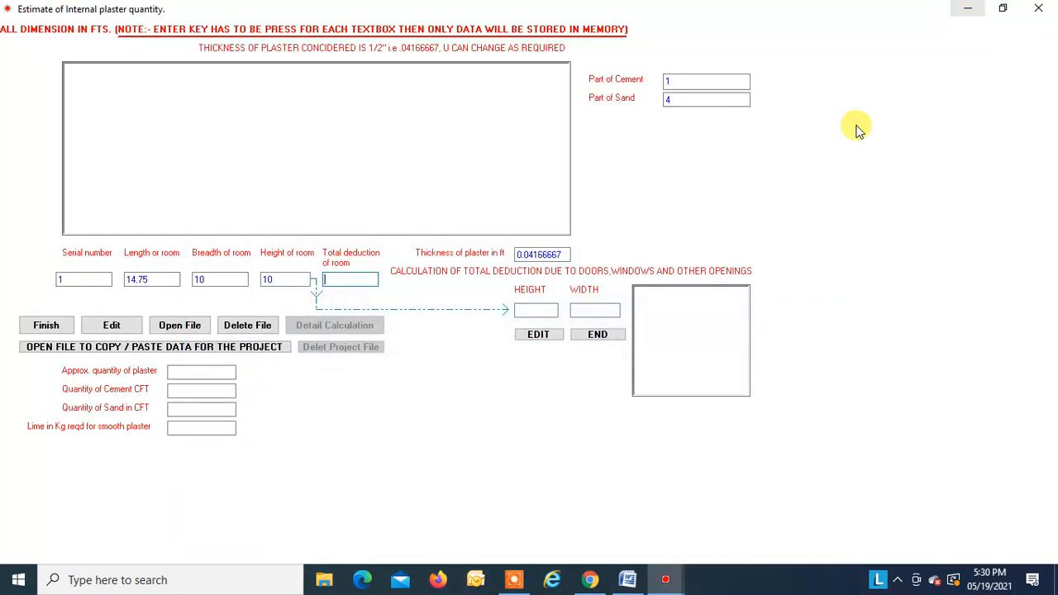
left_click(529, 313)
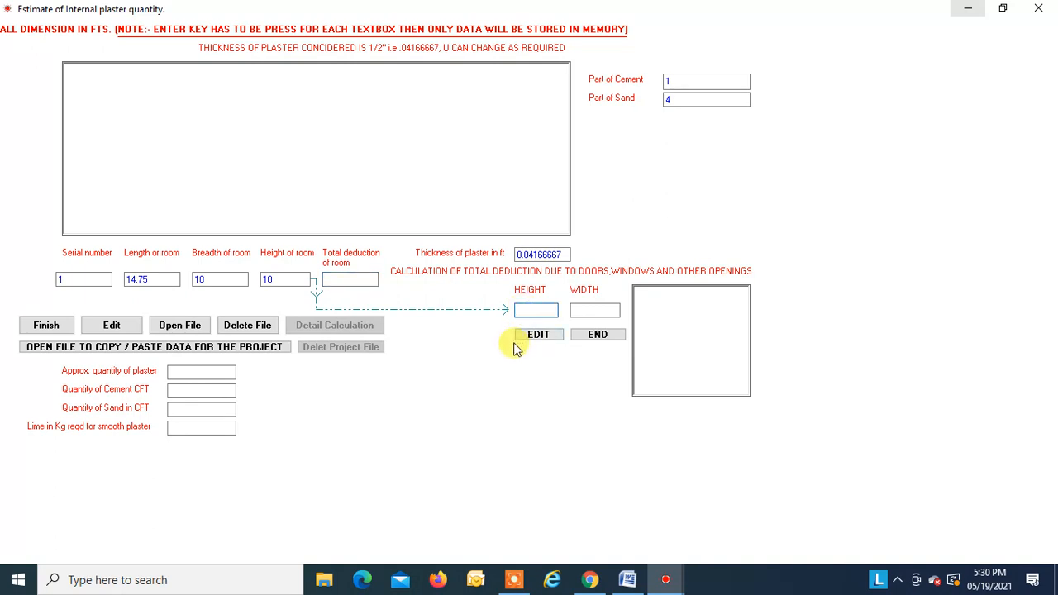
type("5")
key("Return")
type("5")
key("Return")
key("Return")
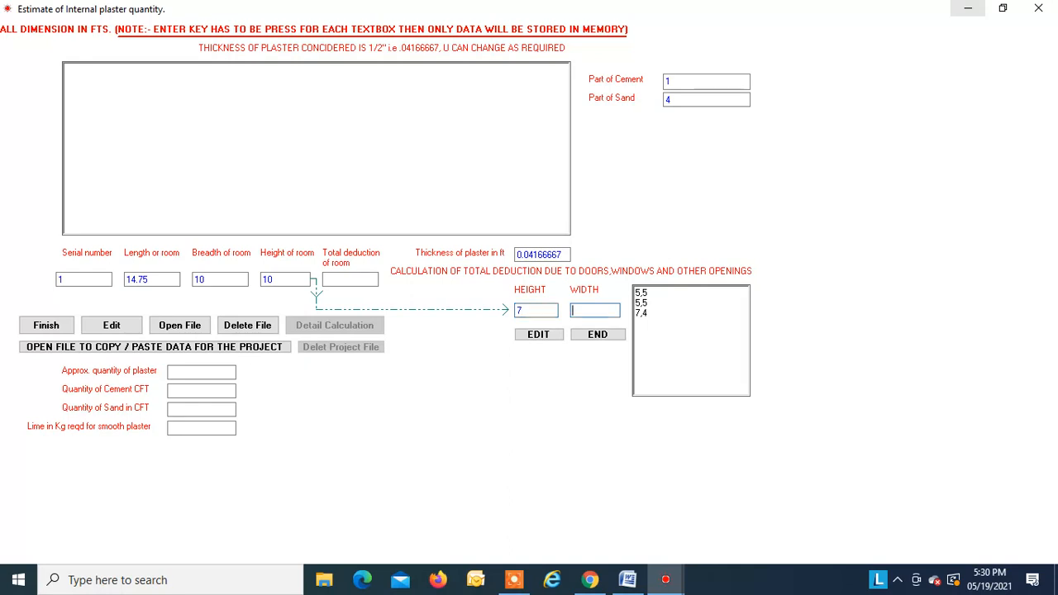
key("Return")
left_click(597, 335)
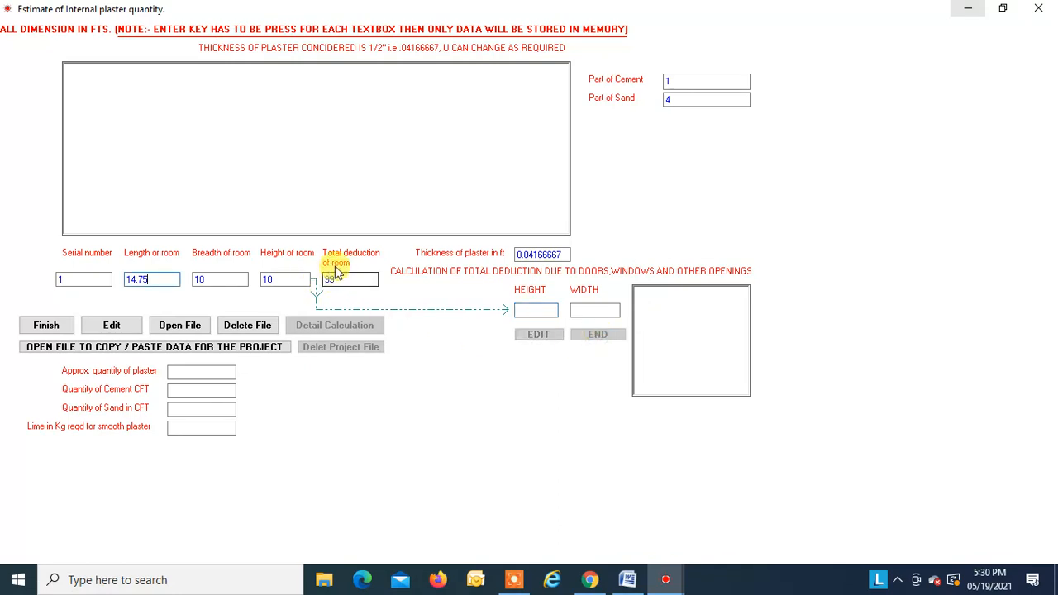
- Check the deductions against the input table in Word, and add room 1 to the MMS list with the calculated total deduction
left_click(628, 579)
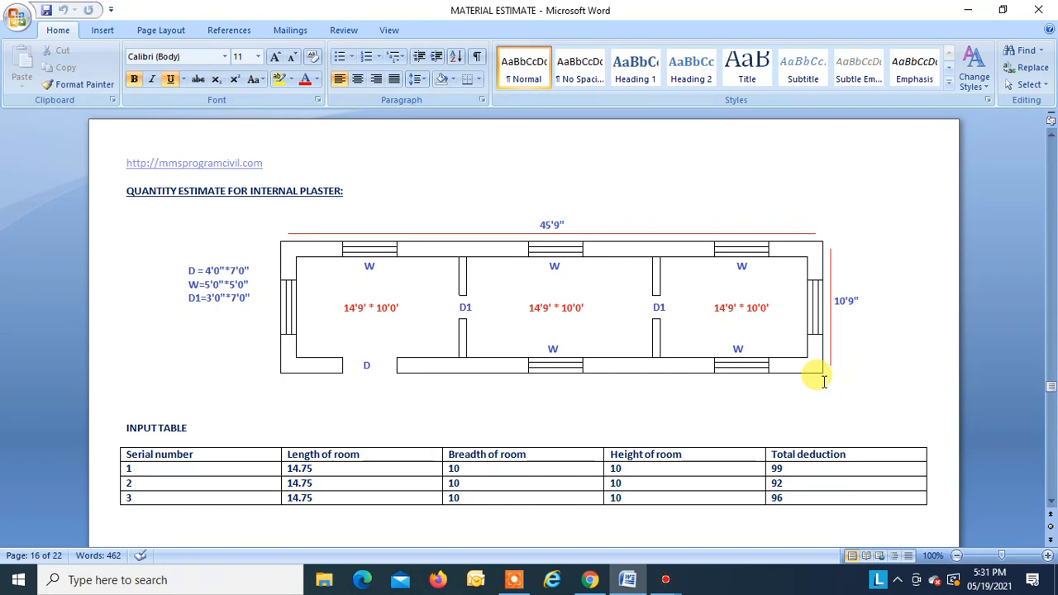
left_click(969, 13)
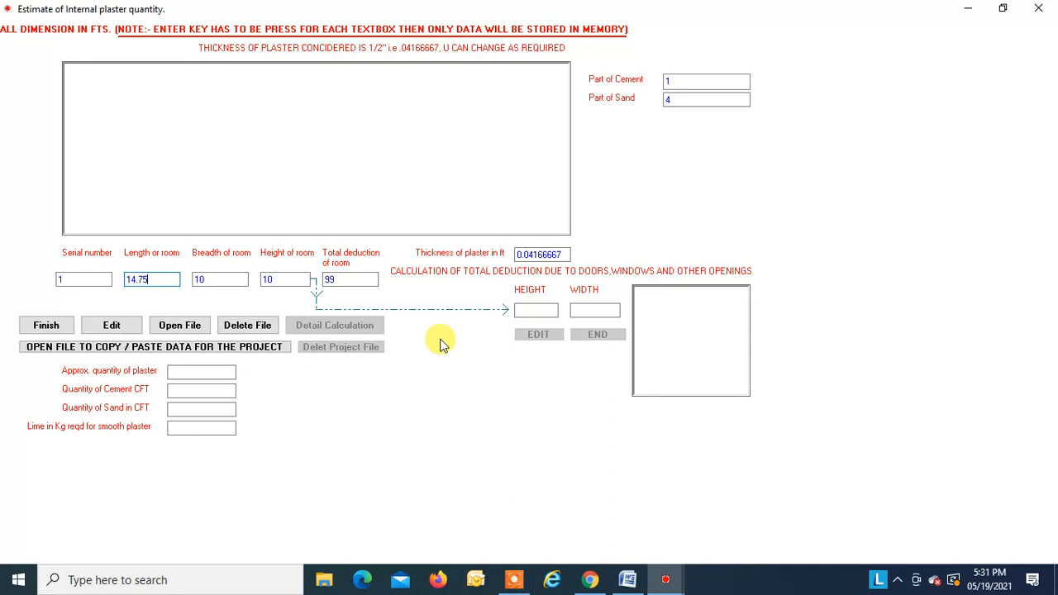
key("Return")
key("Return")
key("Return")
key("Return")
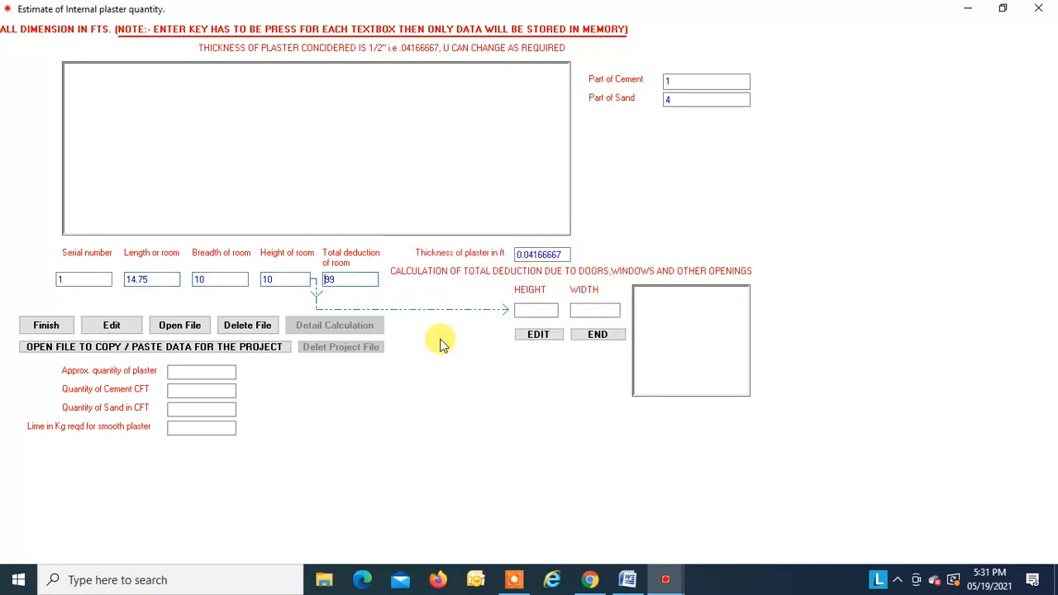
key("Return")
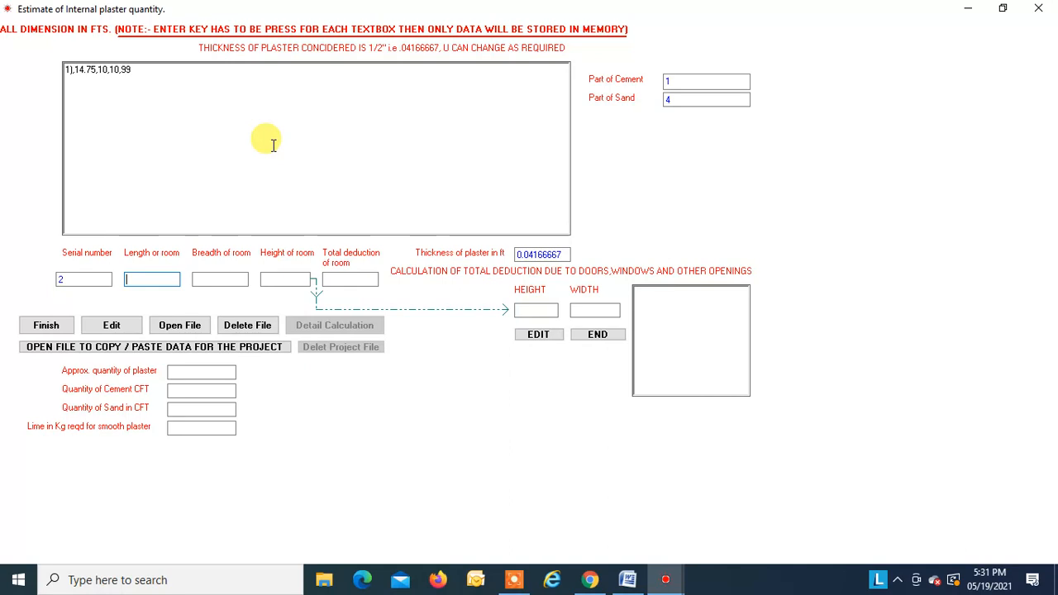
- Add room 2 with length 14.75, breadth 10, height 10 ft and total deduction 92
type("14.75")
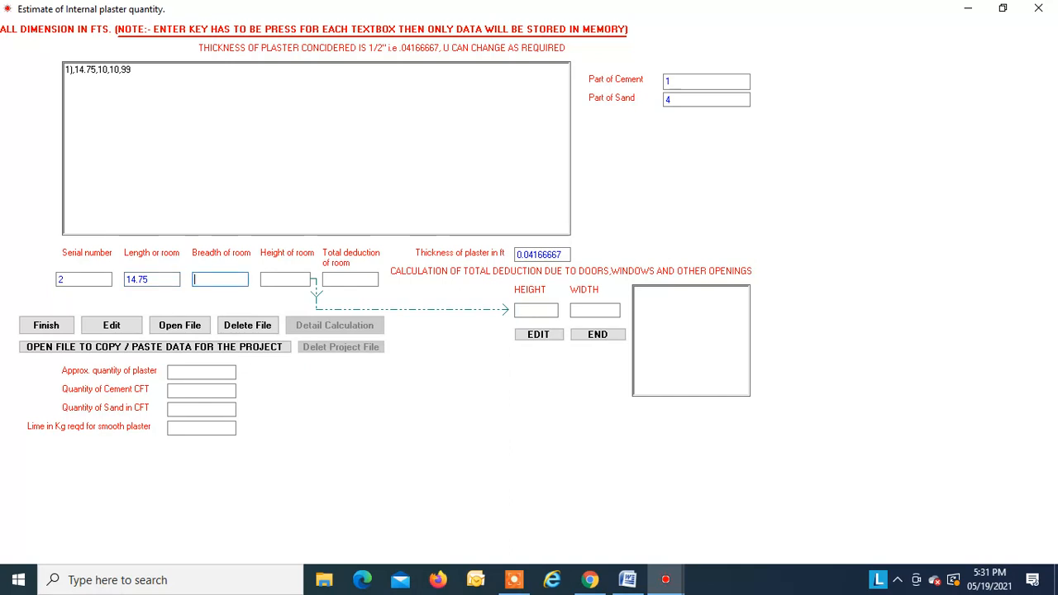
key("Return")
key("Return")
key("Return")
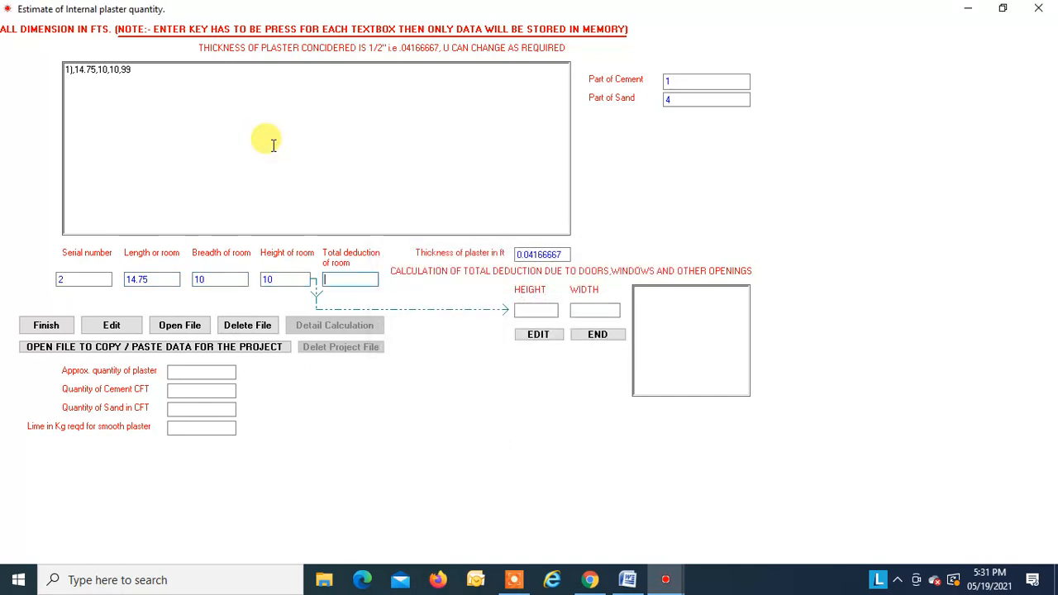
type("92")
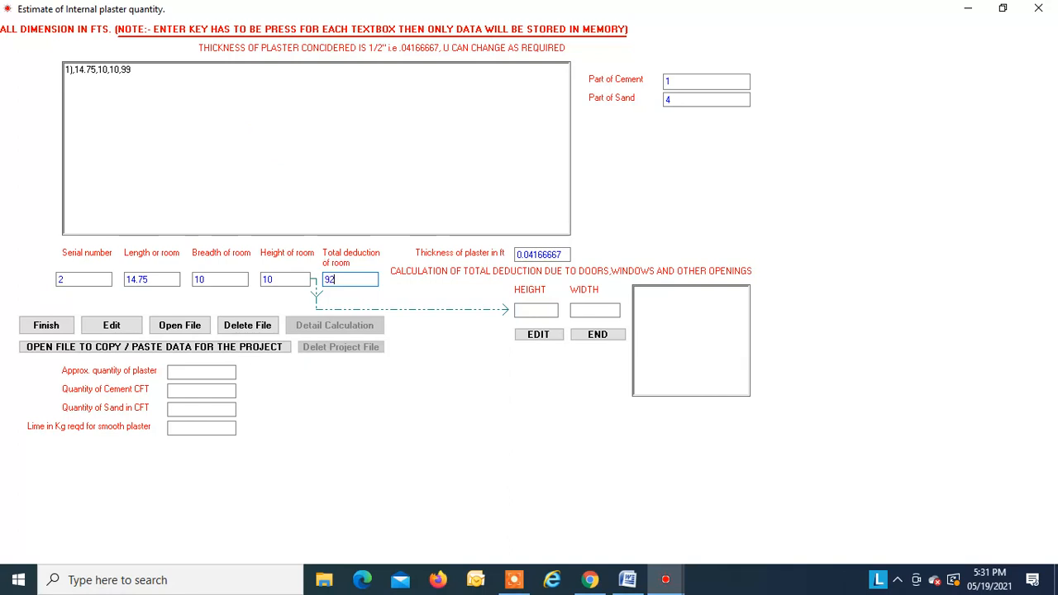
key("Return")
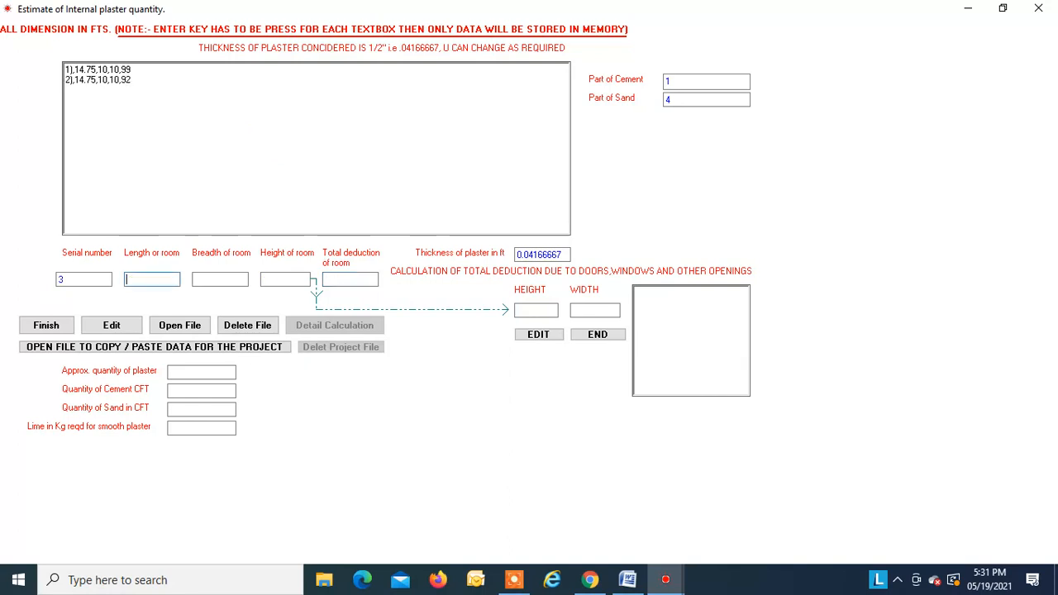
- Add room 3 with length 14.75, breadth 10, height 10 ft and total deduction 96
type("14.75")
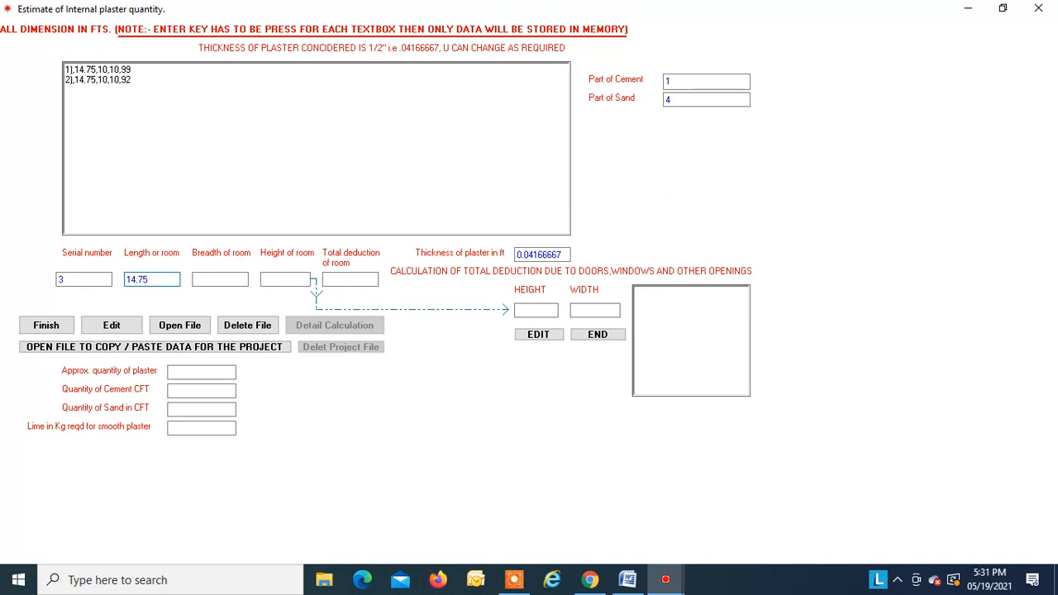
key("Return")
key("Return")
type("10")
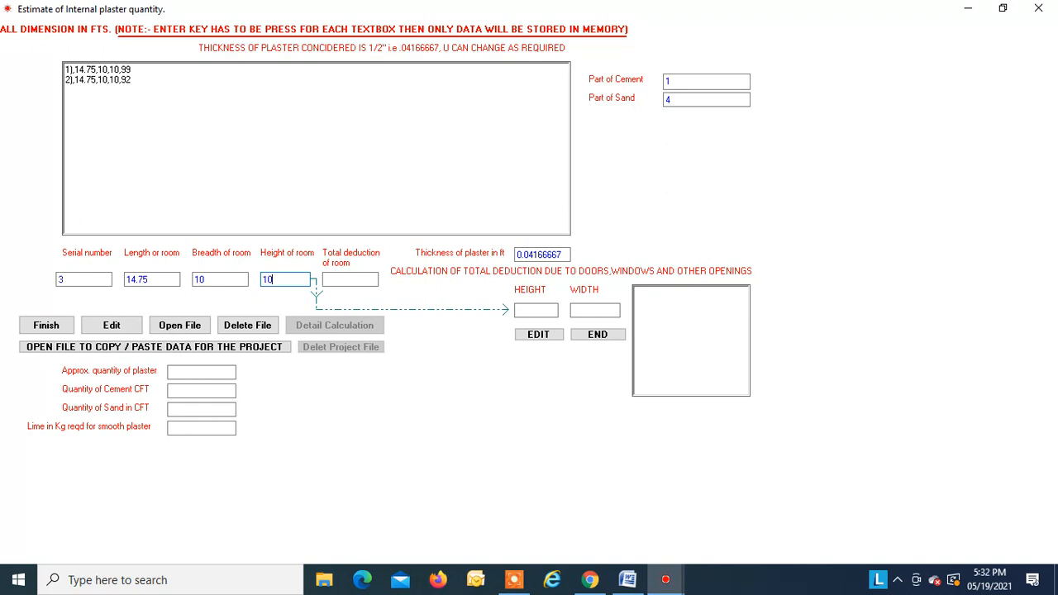
key("Return")
key("Return")
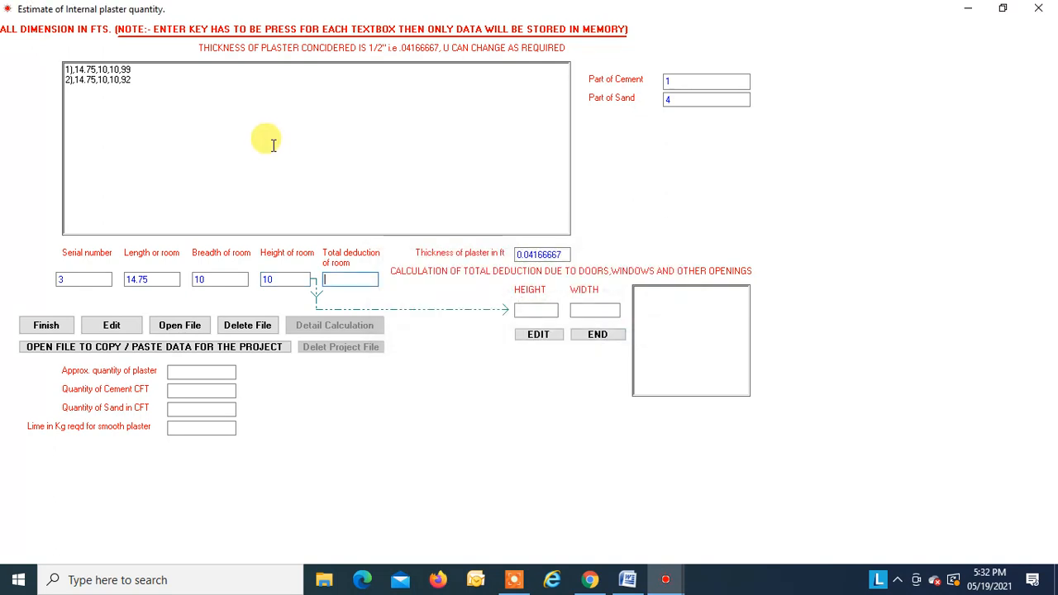
type("96")
key("Return")
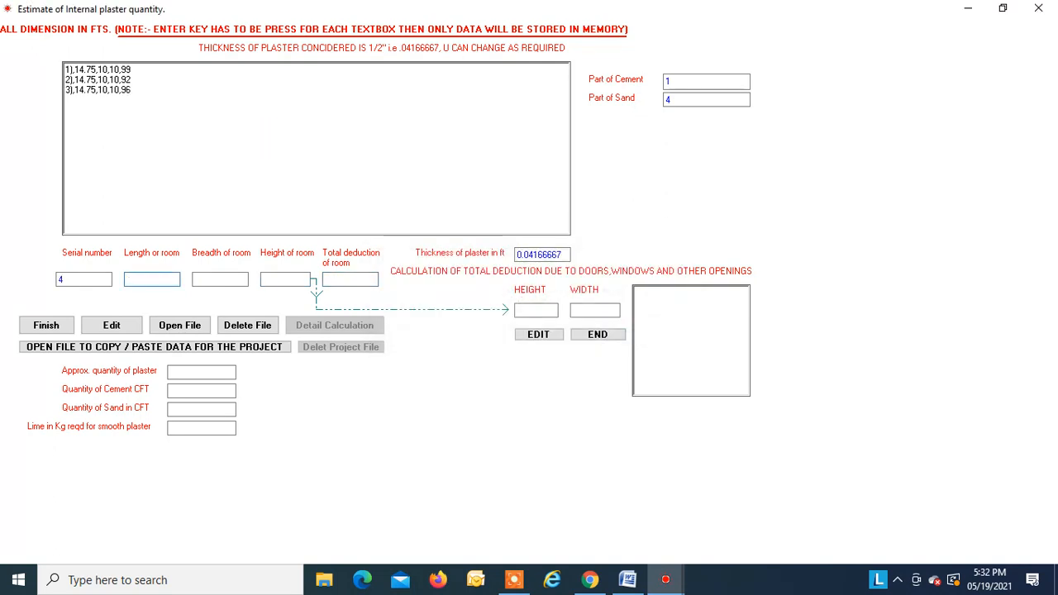
- Finish the internal plaster estimate for the three rooms and save its data file as file1
left_click(41, 325)
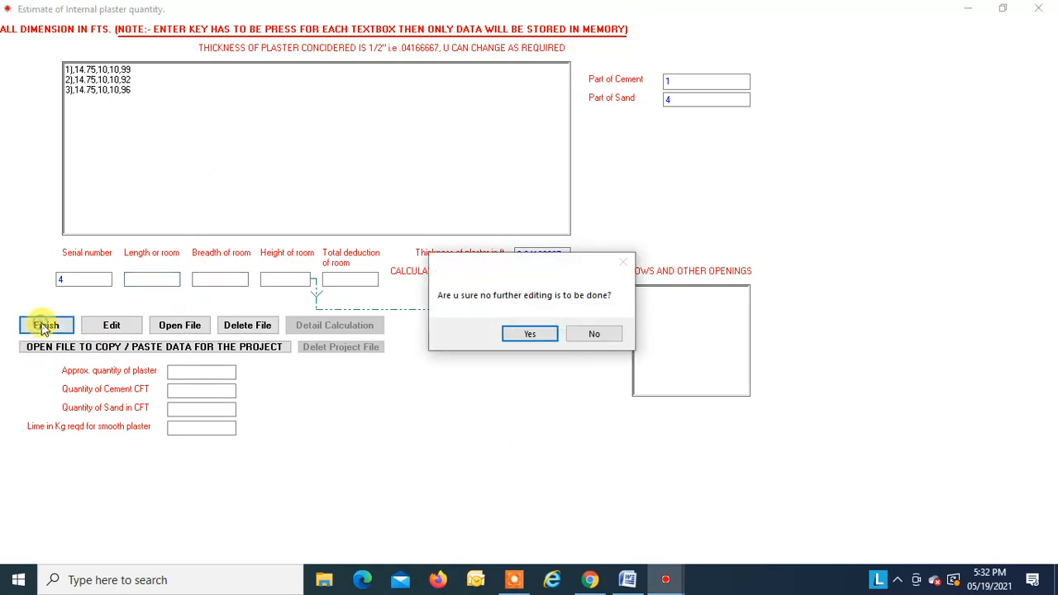
left_click(529, 335)
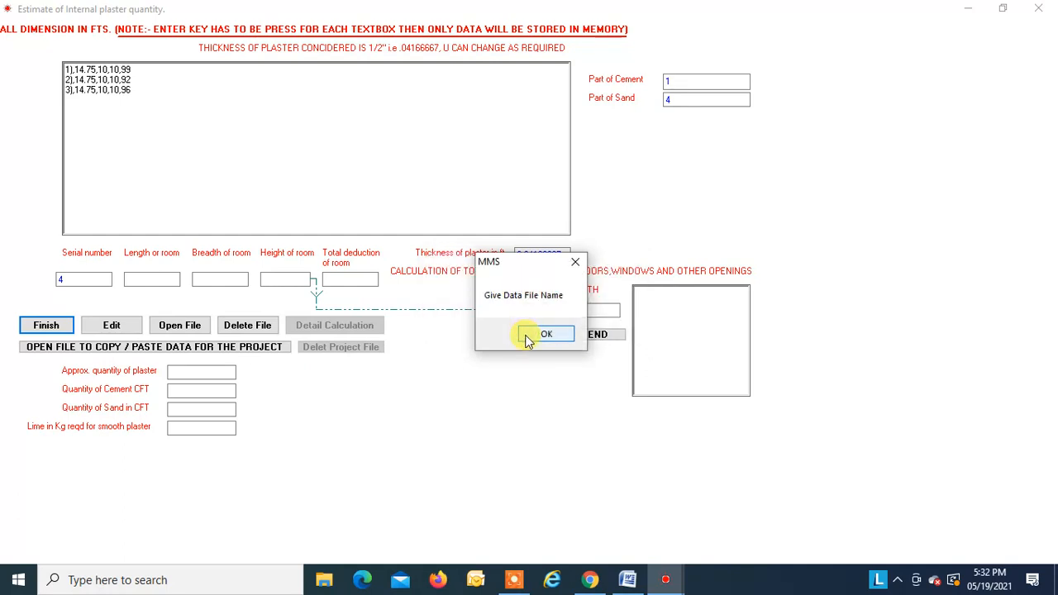
left_click(528, 337)
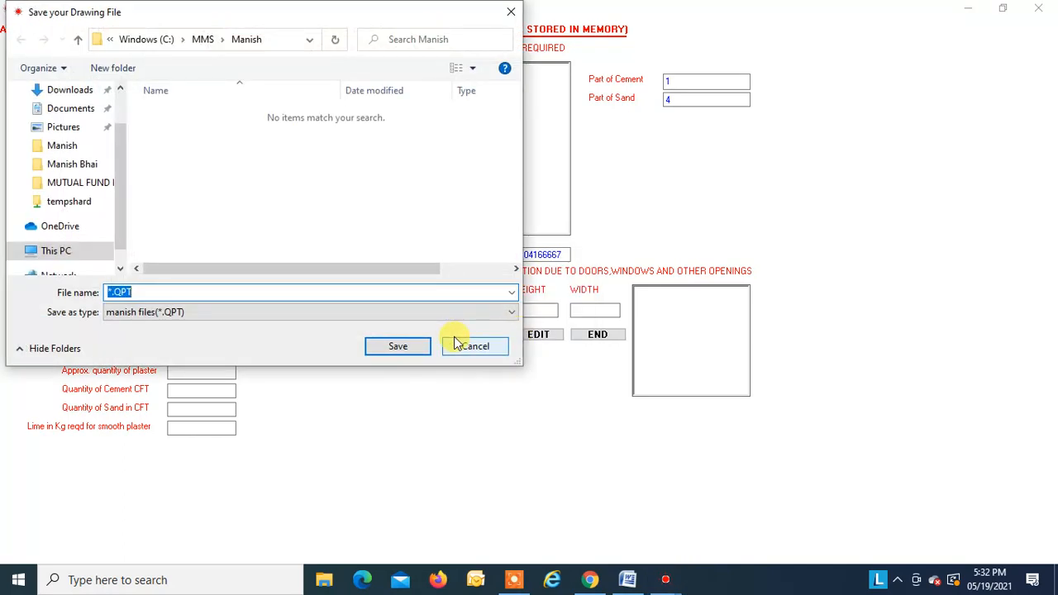
type("fi;l")
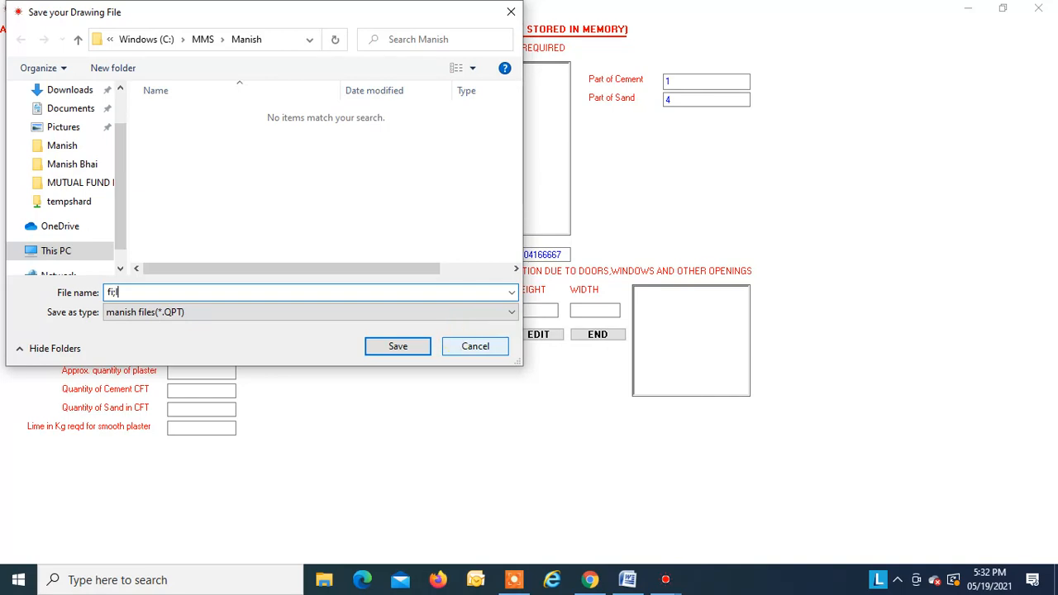
key("BackSpace")
key("BackSpace")
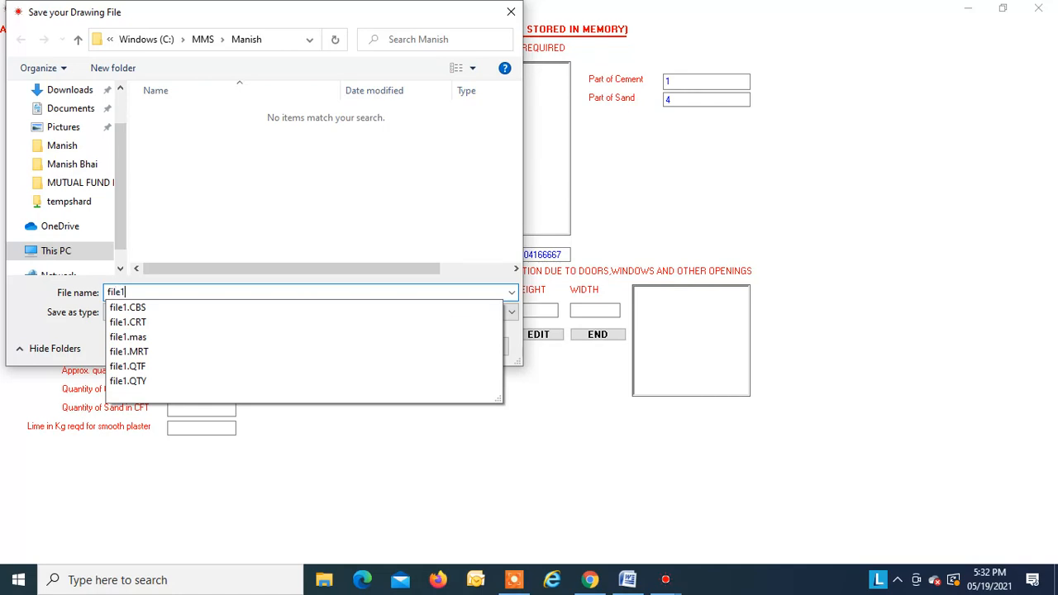
type("le1")
left_click(515, 337)
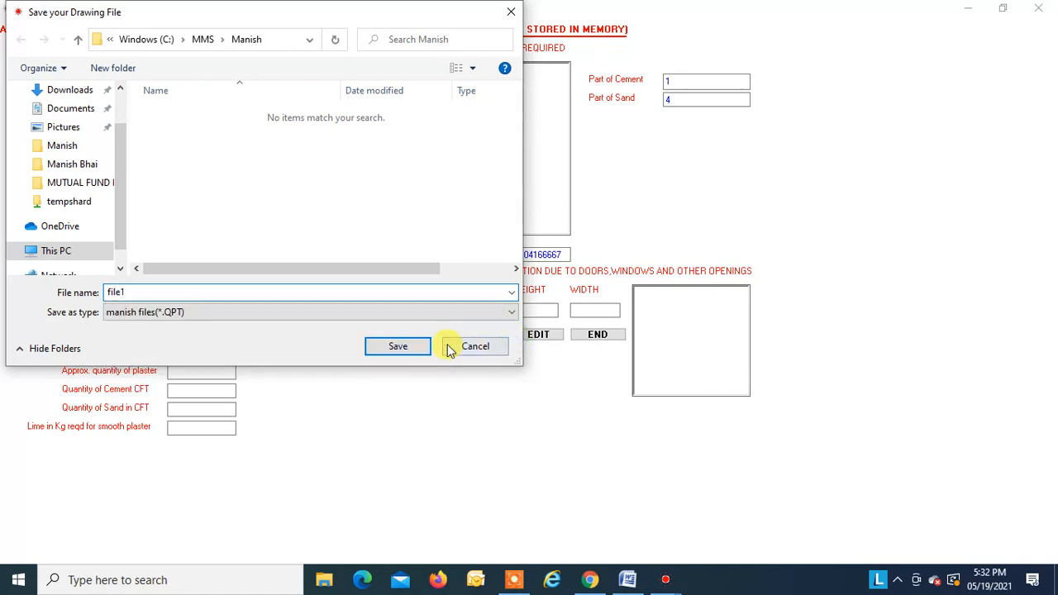
left_click(396, 348)
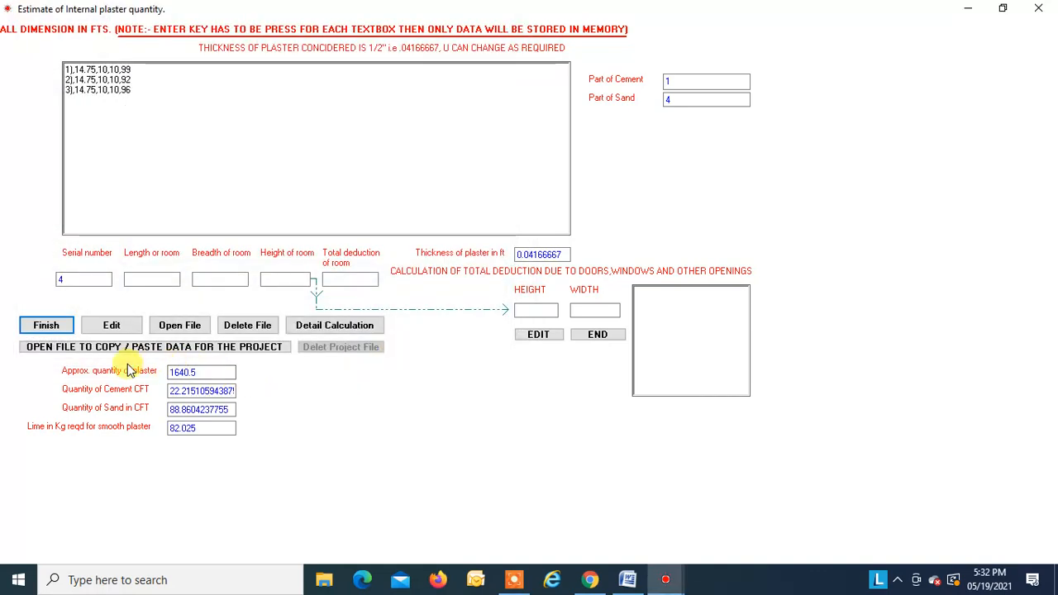
- Review the plaster, cement, sand and lime quantities, view the detail calculation full screen, and close the internal plaster estimate
double_click(194, 372)
double_click(206, 391)
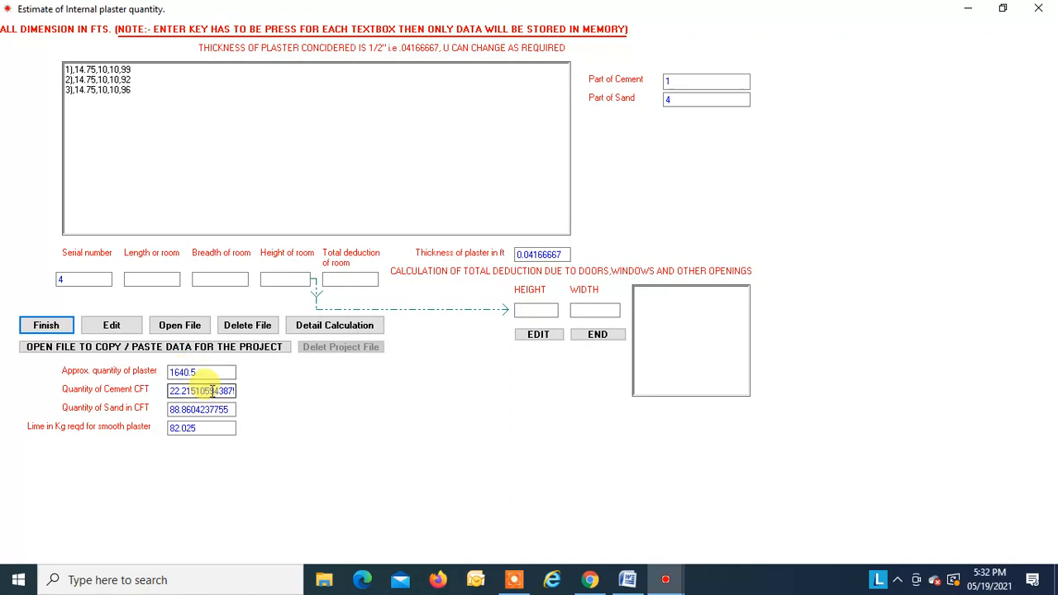
double_click(198, 410)
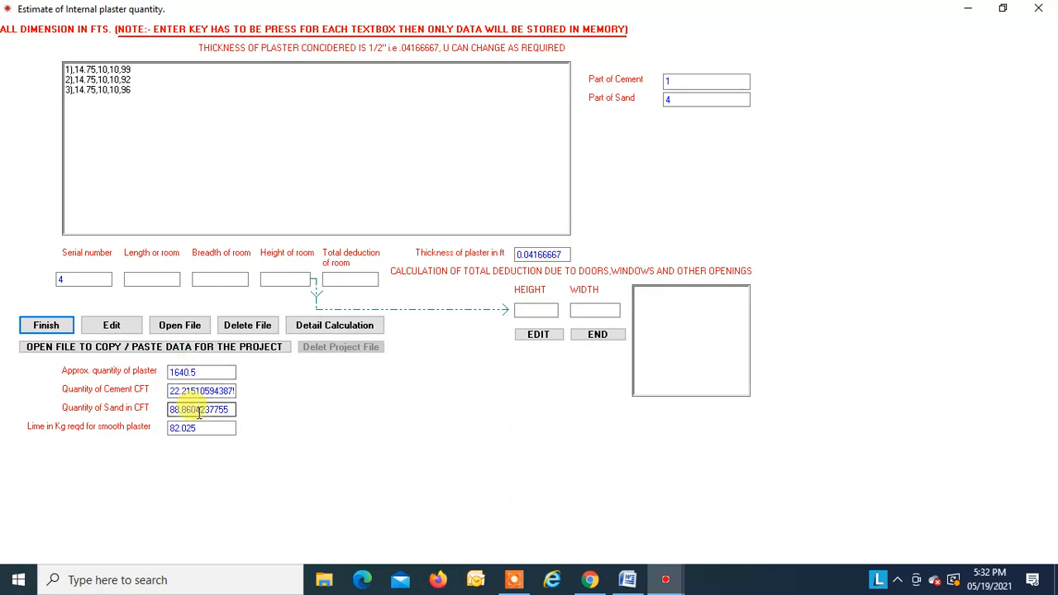
left_click(201, 431)
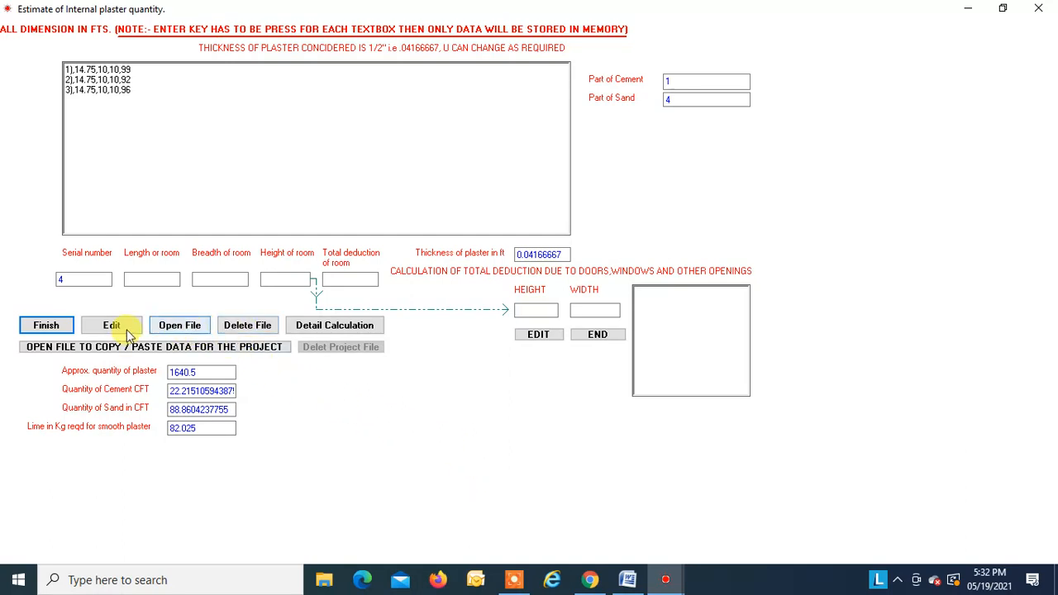
left_click(335, 326)
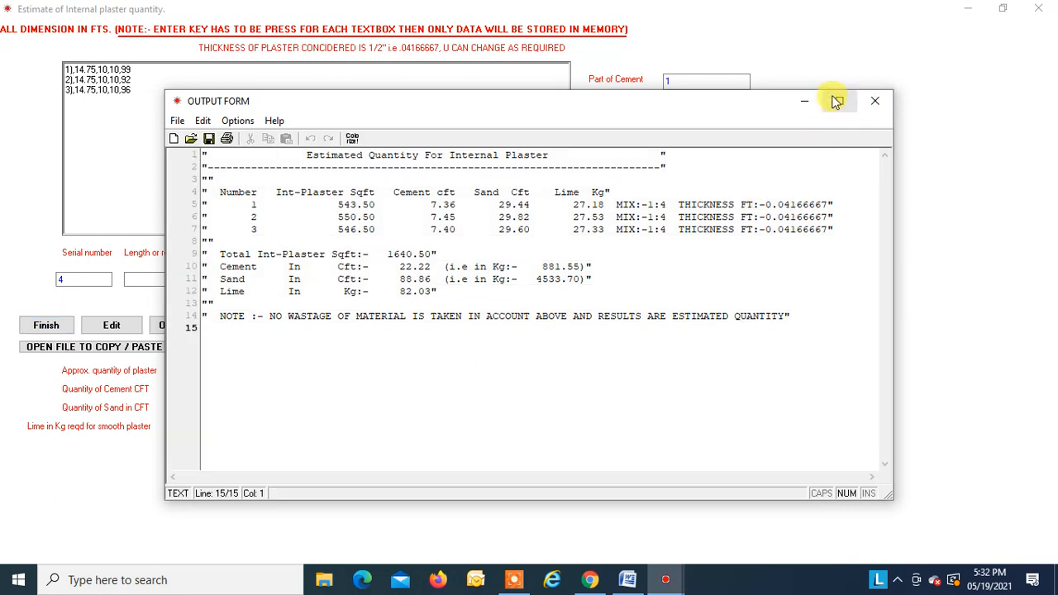
left_click(839, 100)
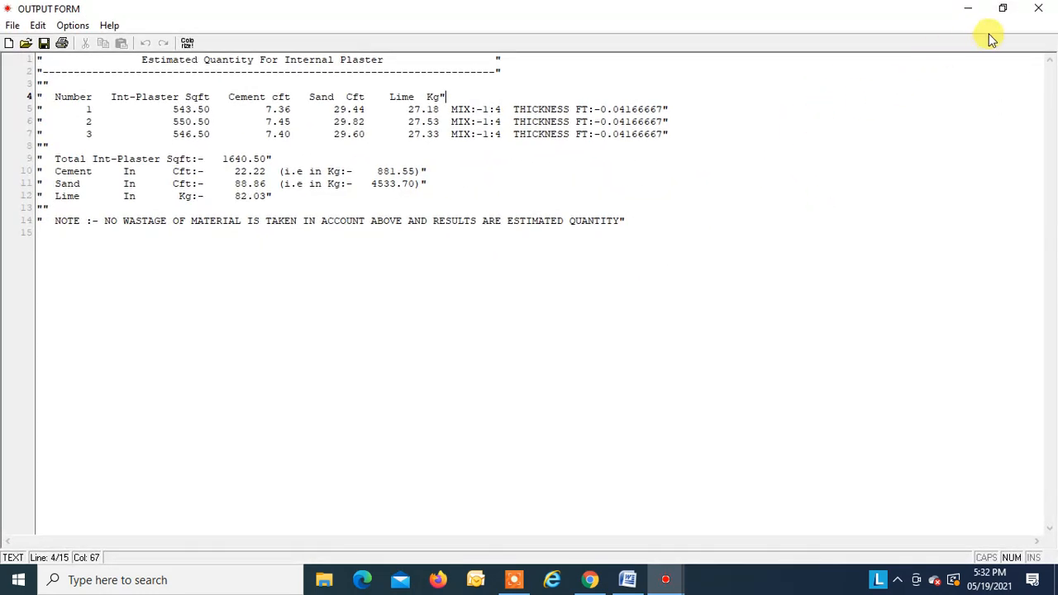
left_click(1042, 12)
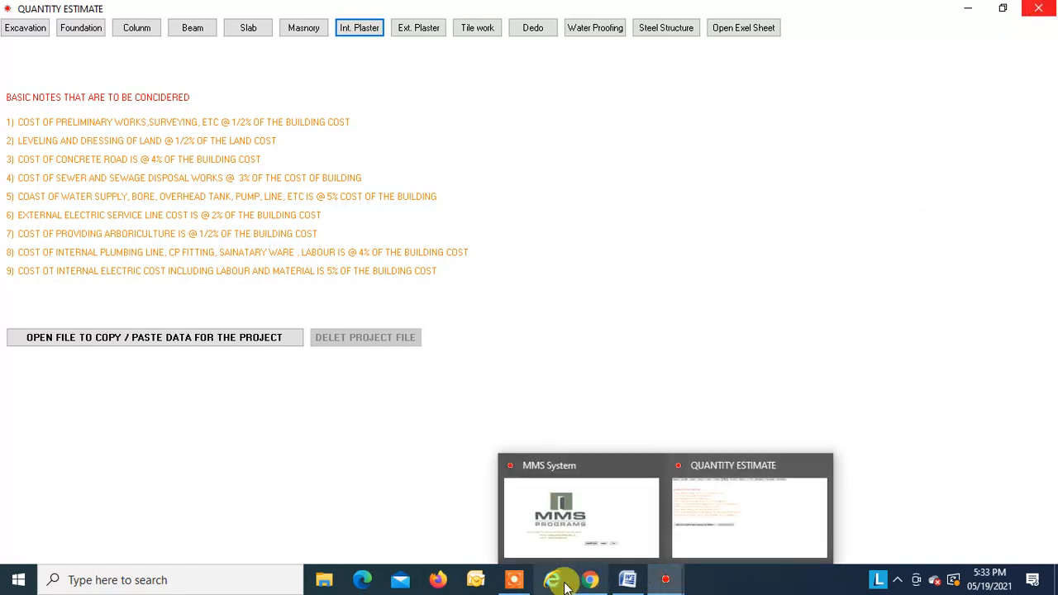
- Switch to the MATERIAL ESTIMATE document in Word, compare its internal plaster detail chart, and go on to the external plaster section
mouse_move(628, 581)
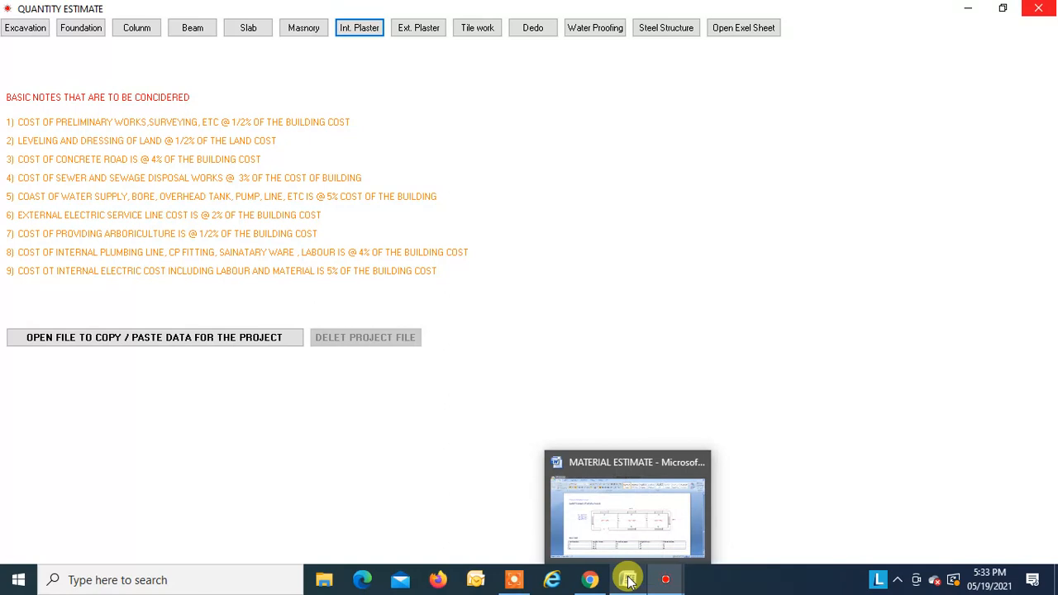
left_click(631, 530)
scroll(465, 307, "down", 7)
scroll(465, 310, "down", 8)
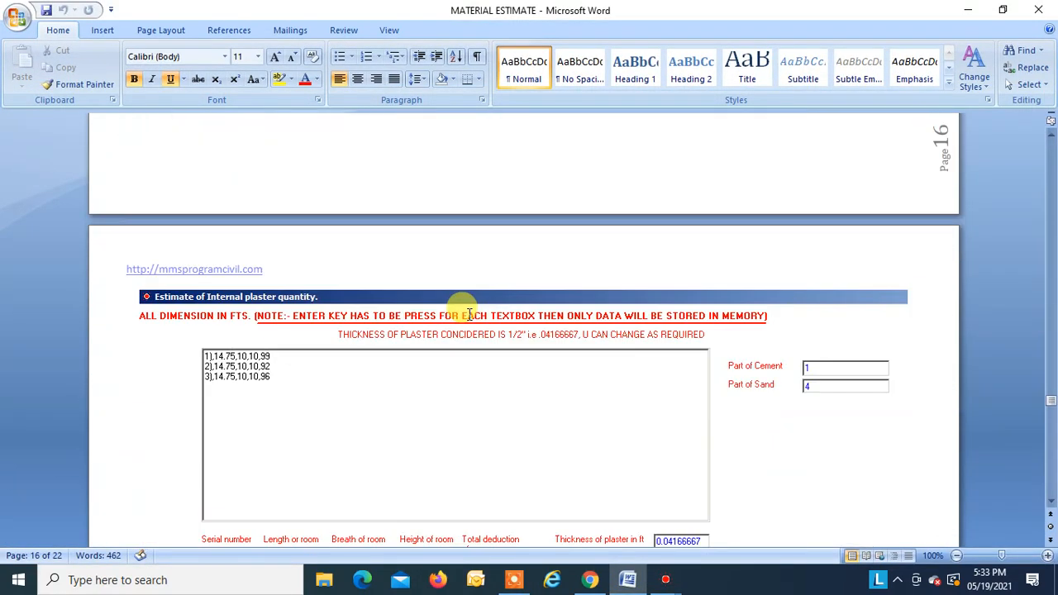
scroll(426, 395, "down", 2)
scroll(426, 396, "down", 10)
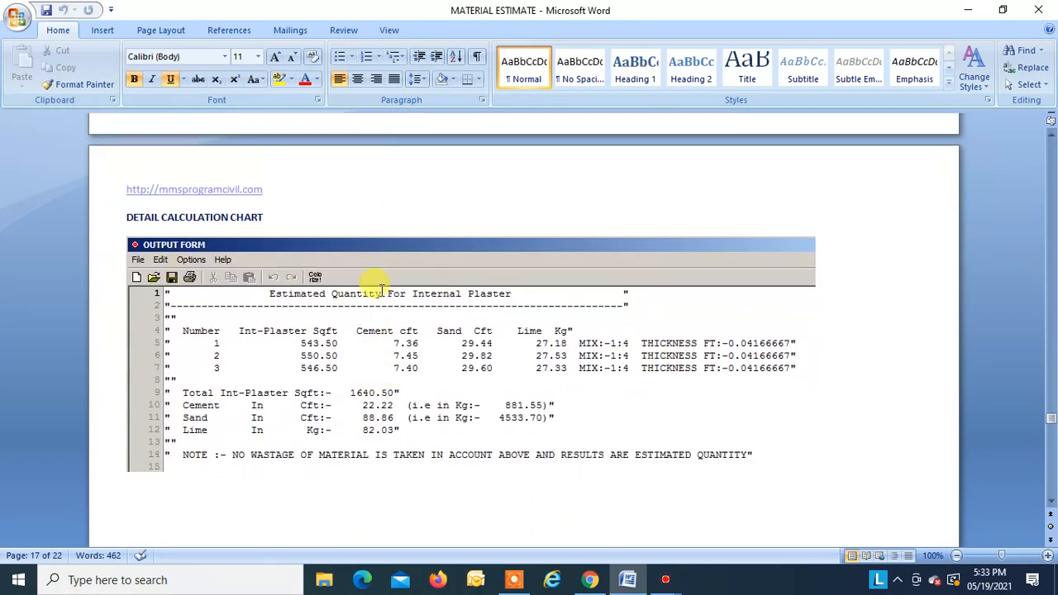
scroll(484, 284, "down", 5)
scroll(491, 288, "down", 10)
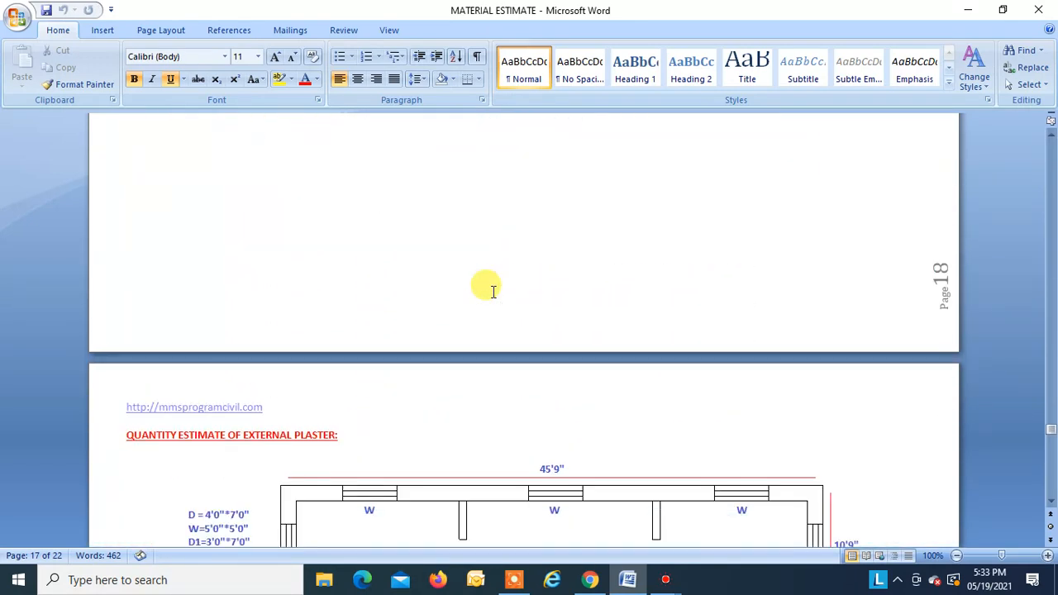
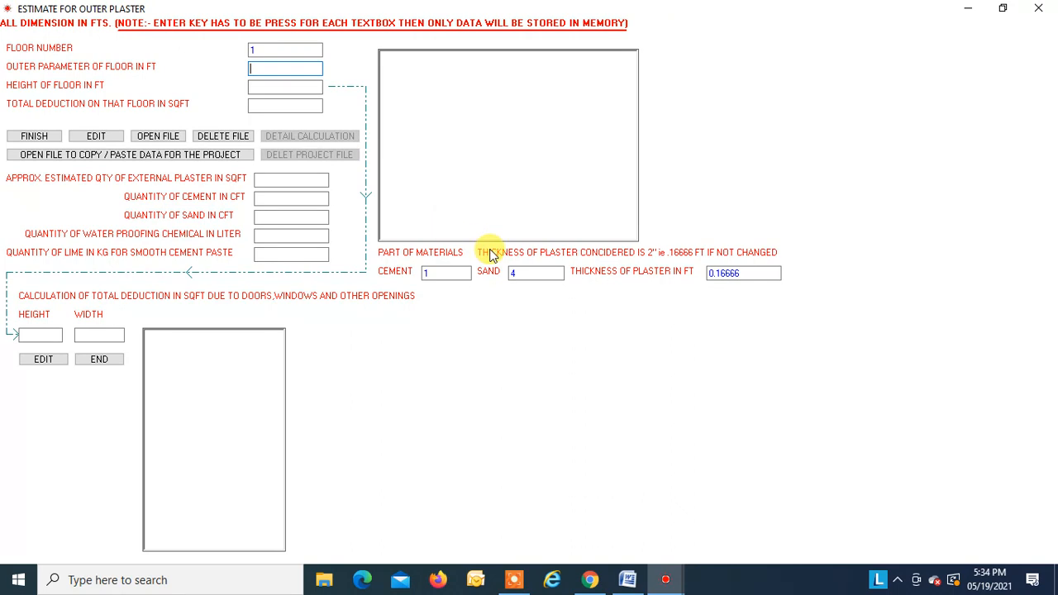
- In the MMS outer plaster estimate, enter an outer perimeter of 116 ft and a height of 10 ft for floor 1
type("116")
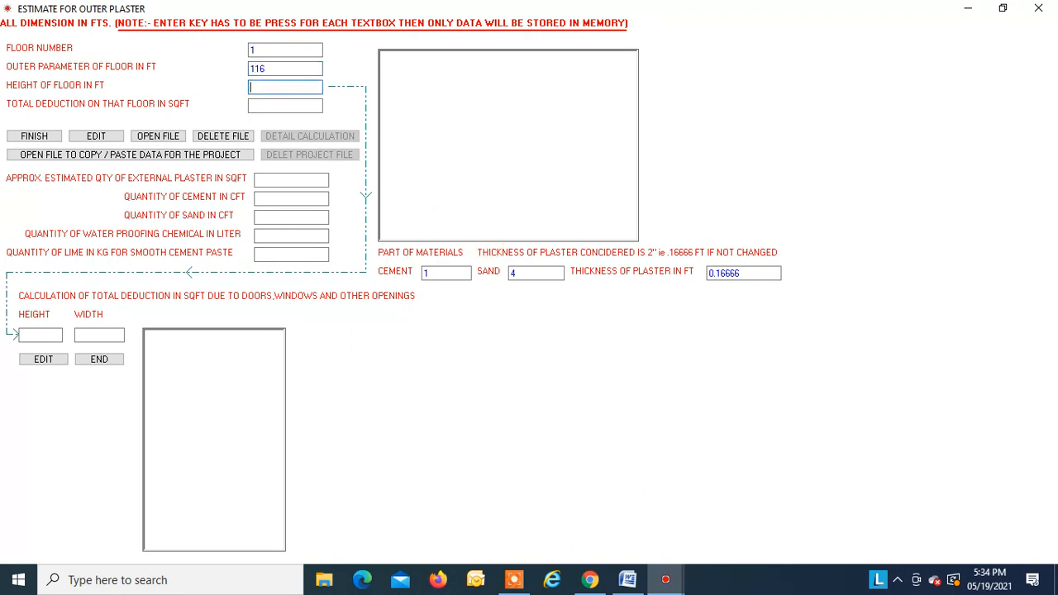
key("Return")
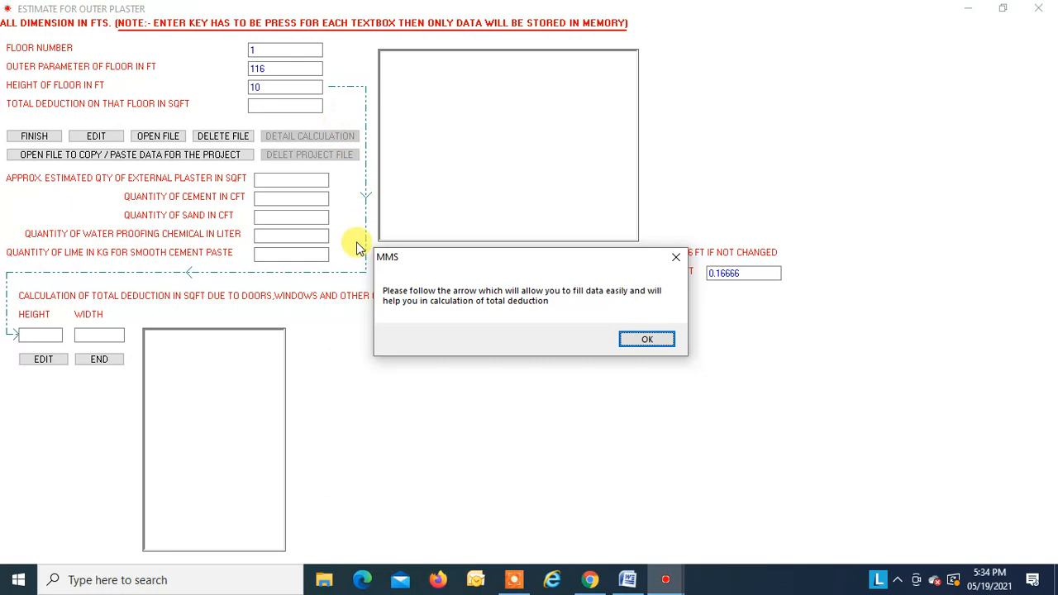
left_click(648, 341)
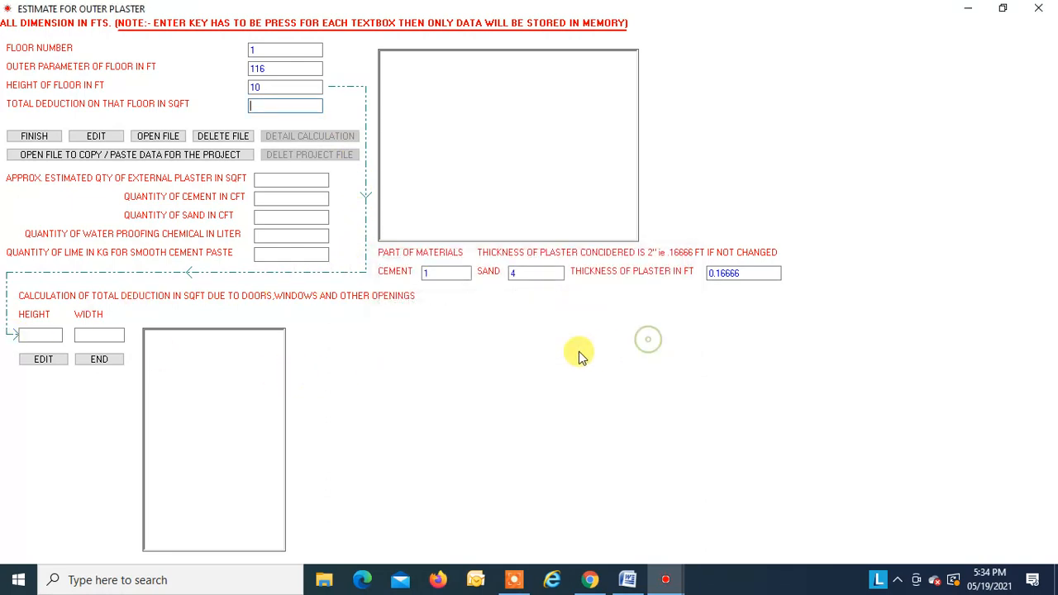
- List seven window openings of 5 by 5 ft in floor 1's deduction calculation
left_click(40, 335)
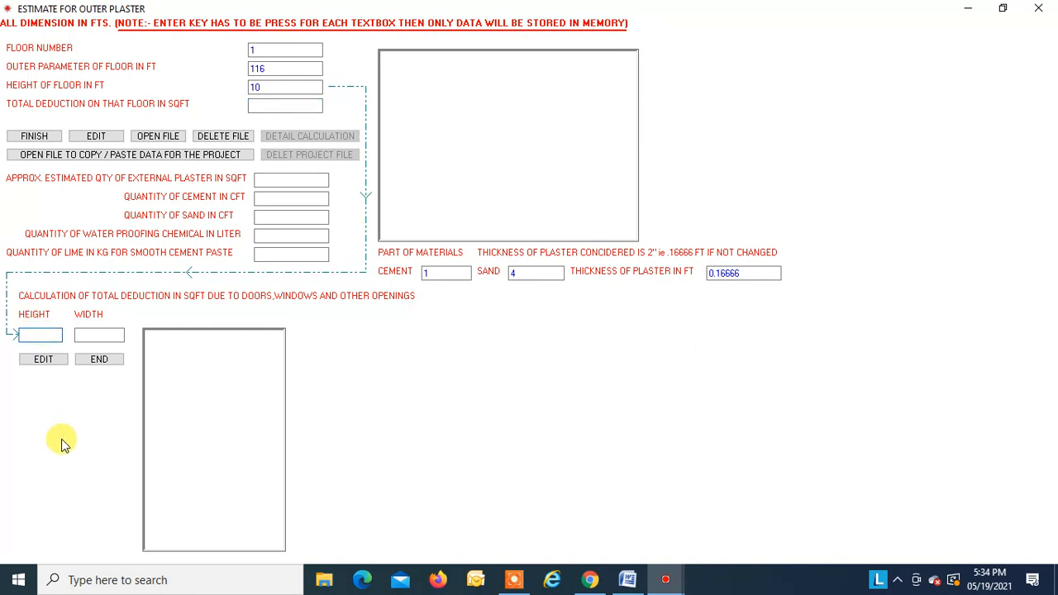
type("5")
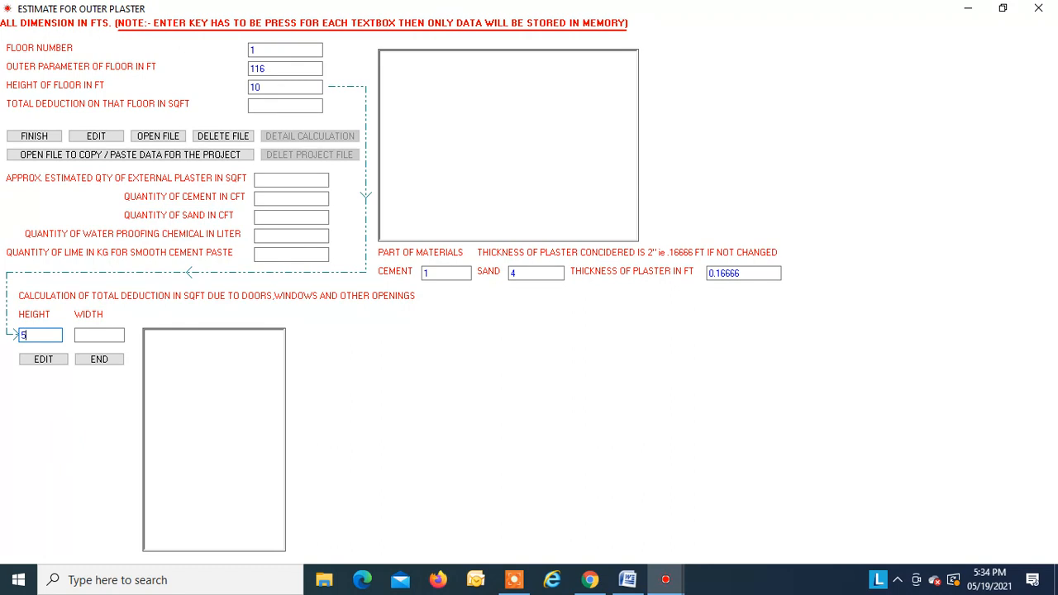
key("Return")
key("Return")
type("5")
key("Return")
key("Return")
type("5")
key("Return")
type("5,")
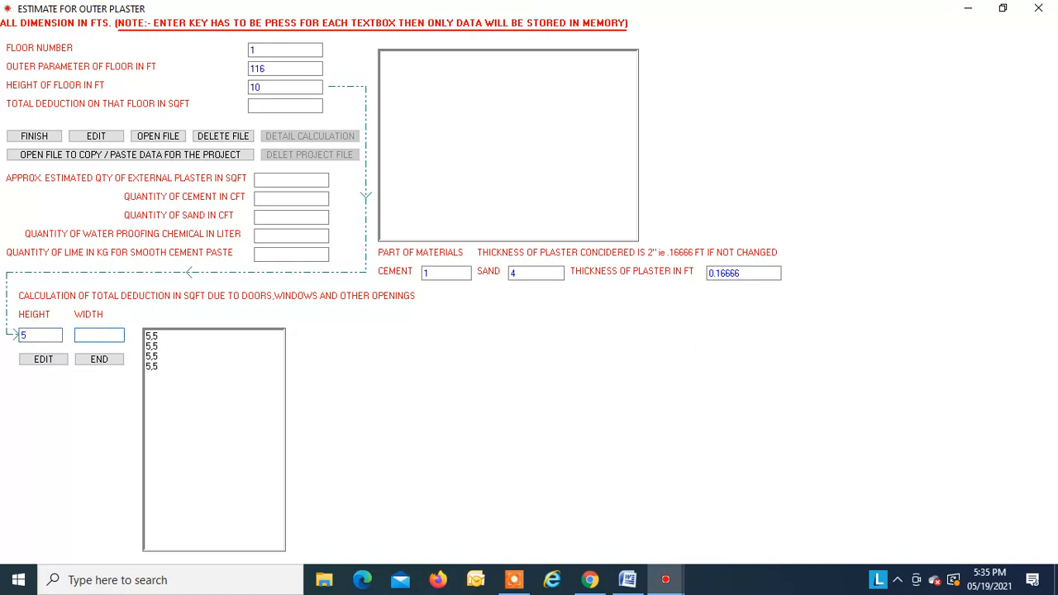
type("5")
key("Return")
type("5")
key("Return")
type("5")
key("Return")
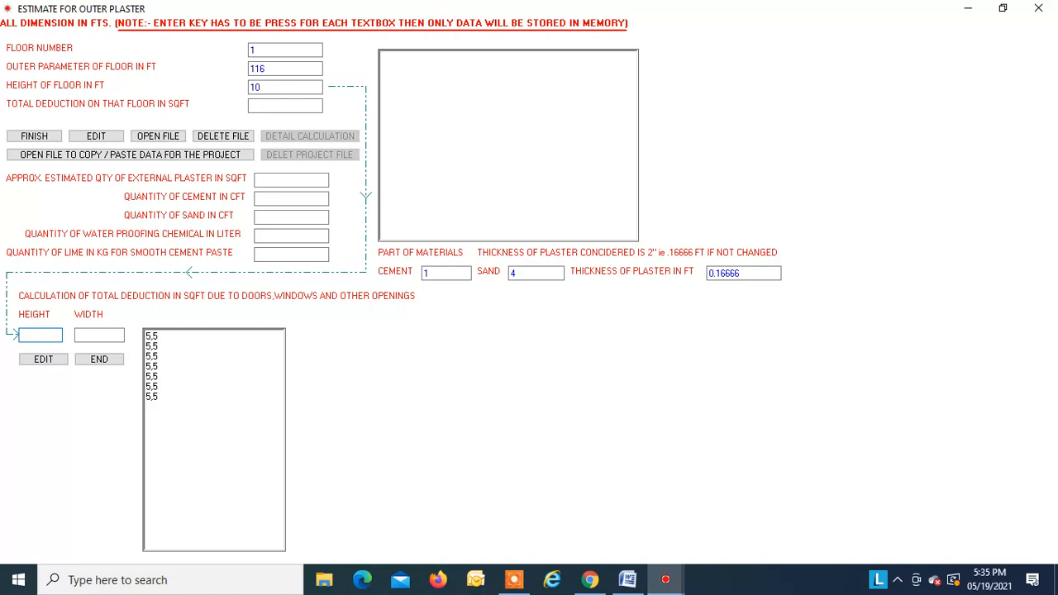
- Add the 7 by 4 ft door opening and calculate floor 1's total deduction
type("7")
key("Return")
key("Return")
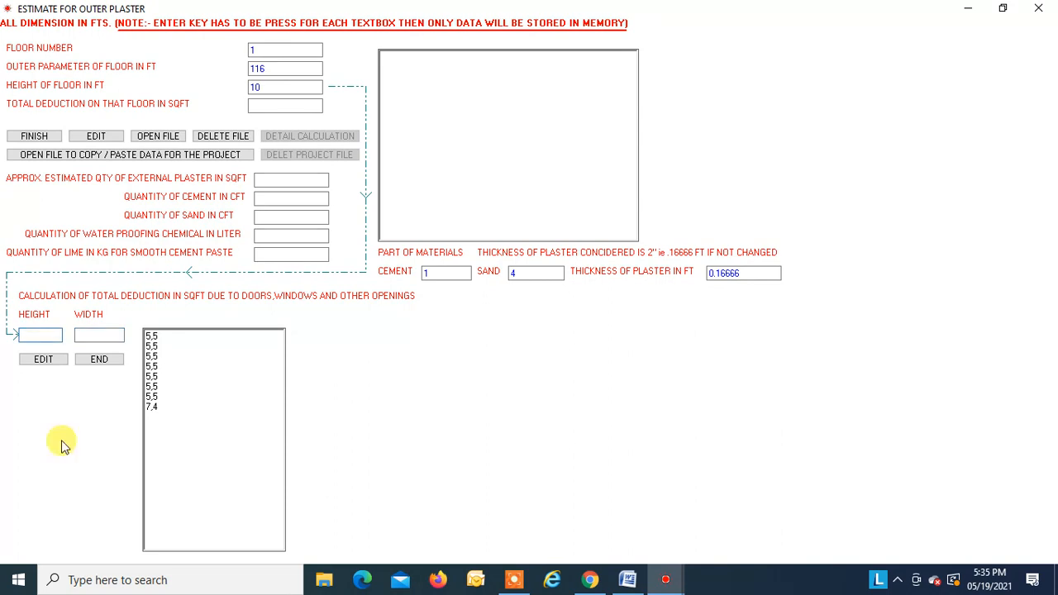
left_click(104, 362)
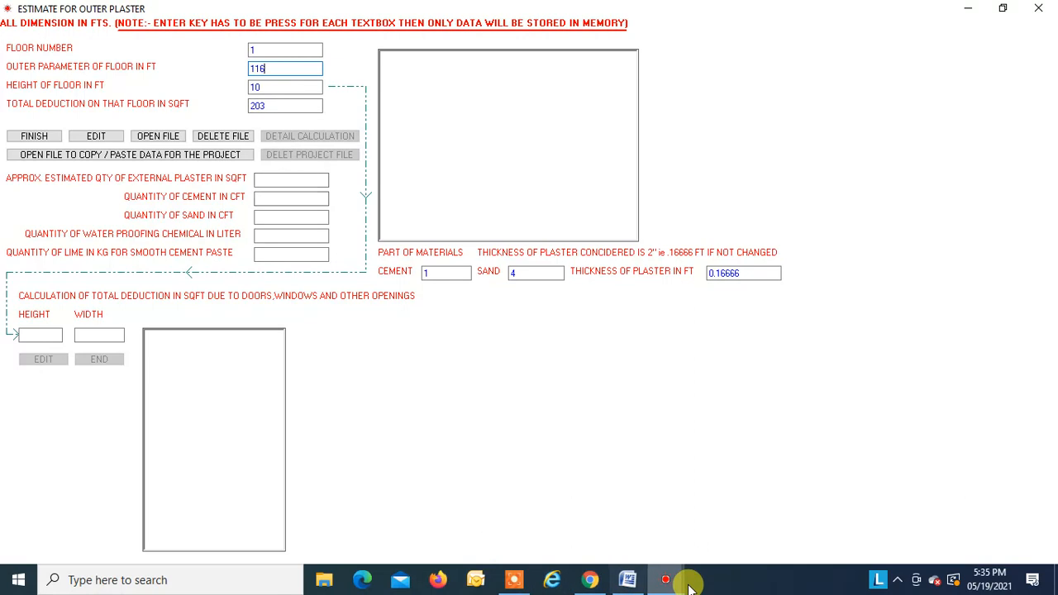
- Check the total deduction against the external plaster input table in Word, and return to the MMS outer plaster estimate
left_click(628, 580)
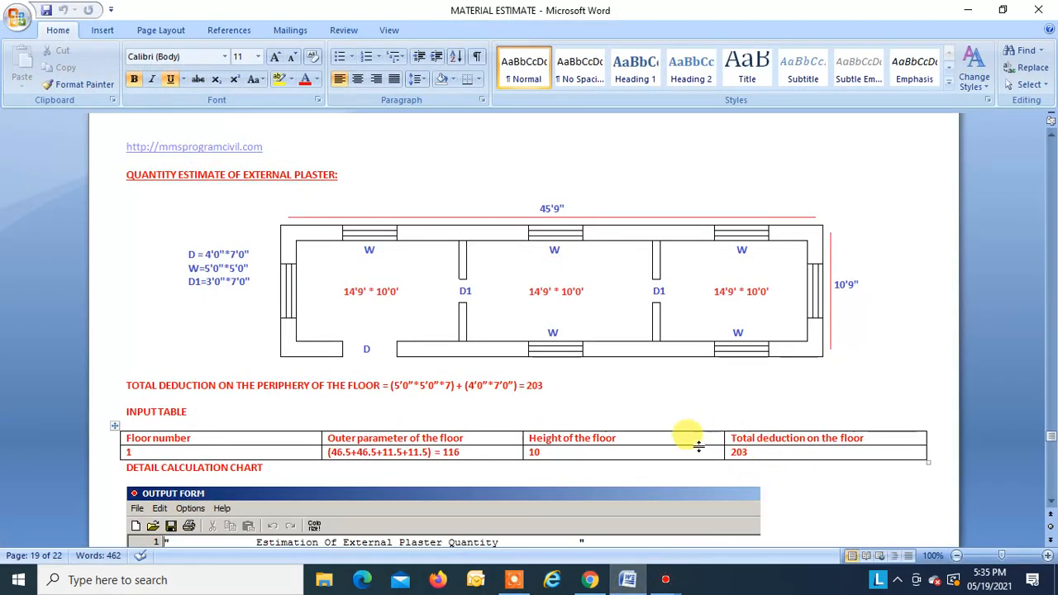
left_click(968, 11)
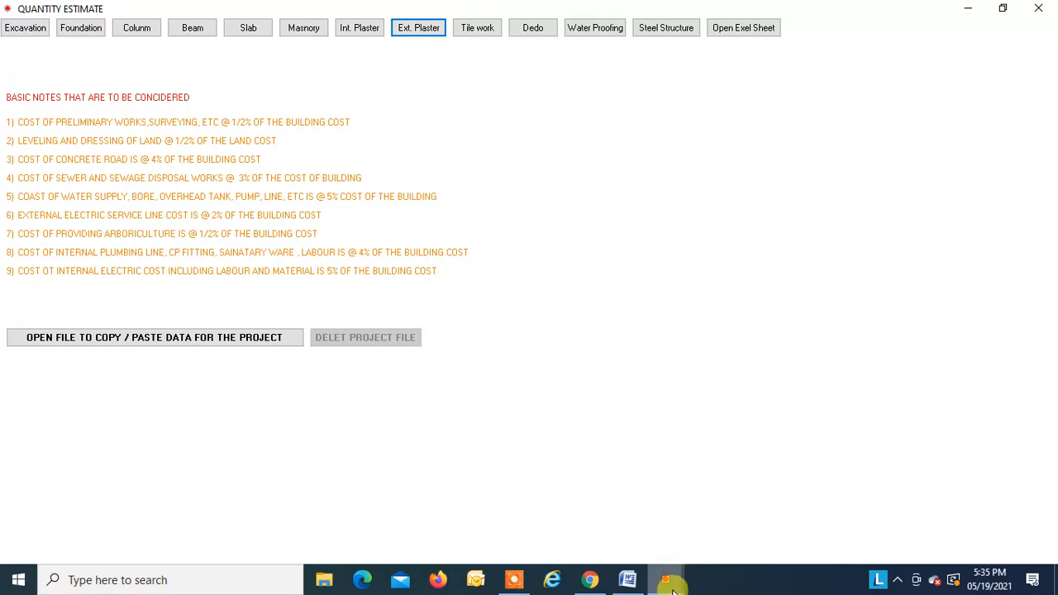
mouse_move(666, 579)
left_click(791, 529)
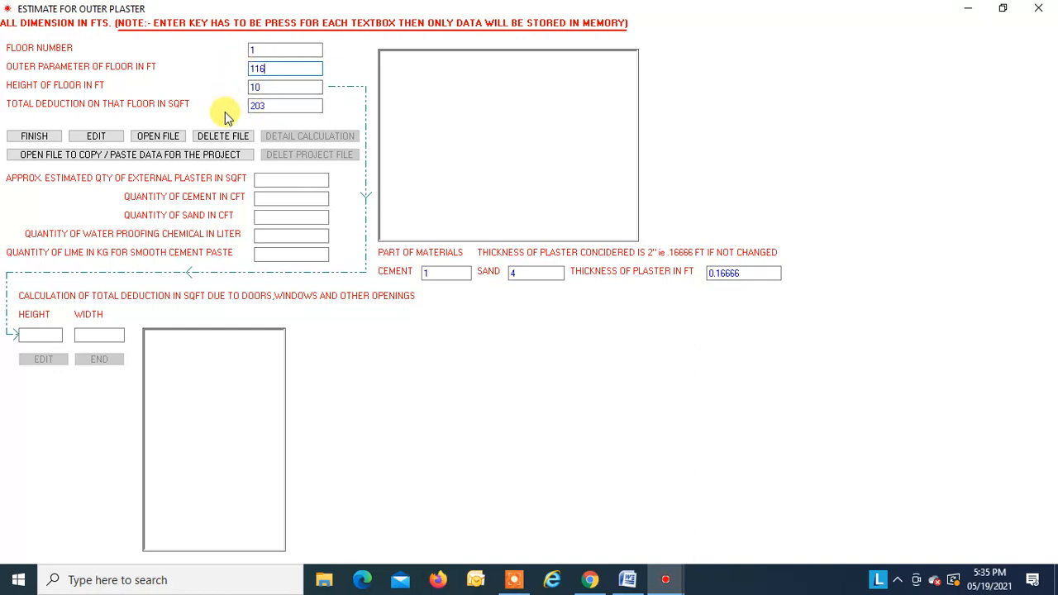
- Add floor 1 to the outer plaster list with perimeter 116, height 10 and the calculated total deduction
key("Return")
key("Return")
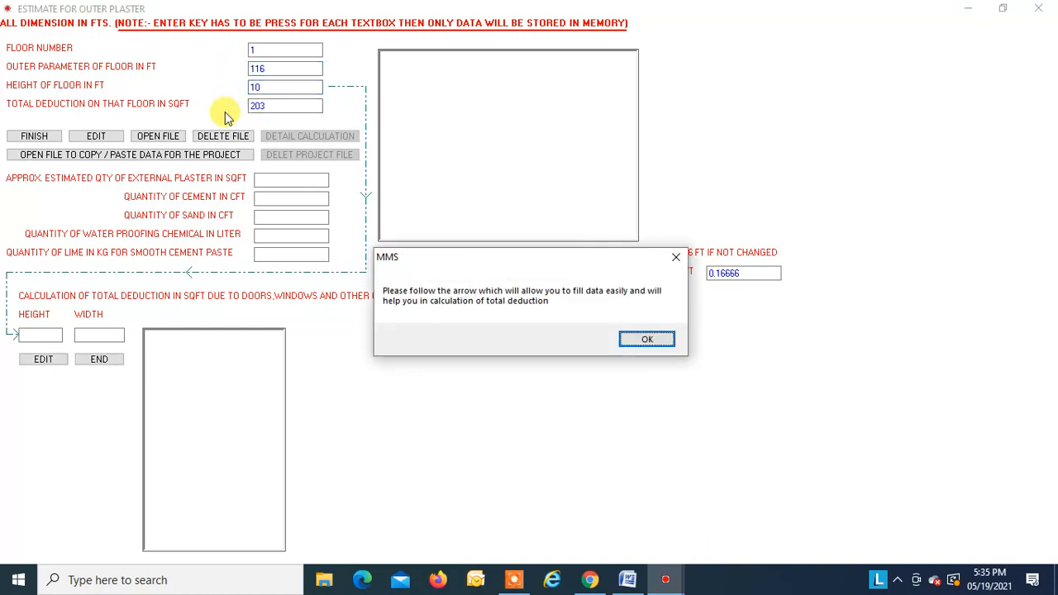
key("Return")
key("Return")
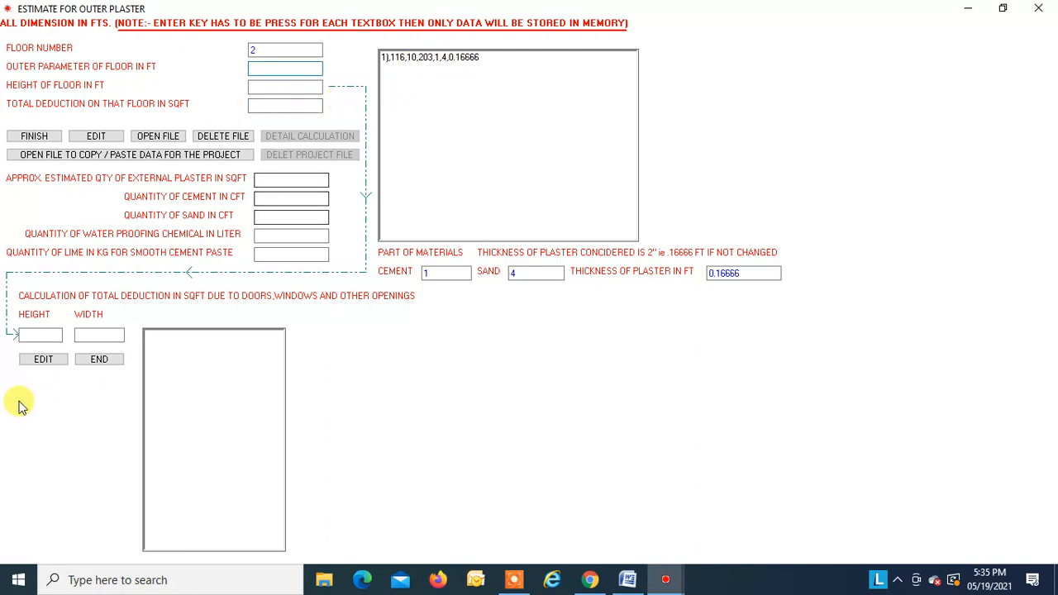
- Finish the outer plaster estimate with no further editing and save it as file1 in QPO format
left_click(37, 137)
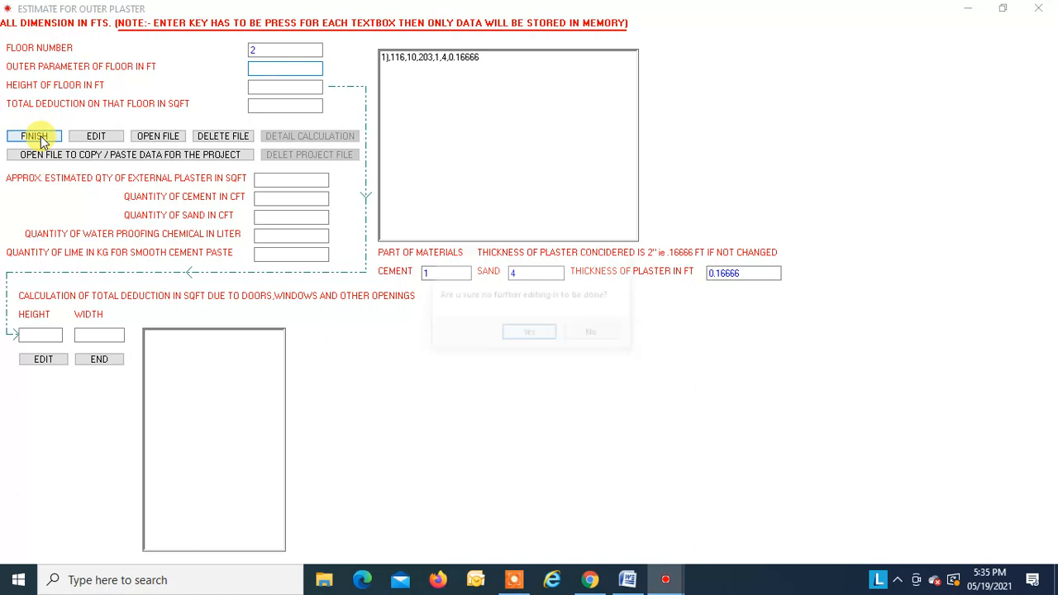
left_click(529, 335)
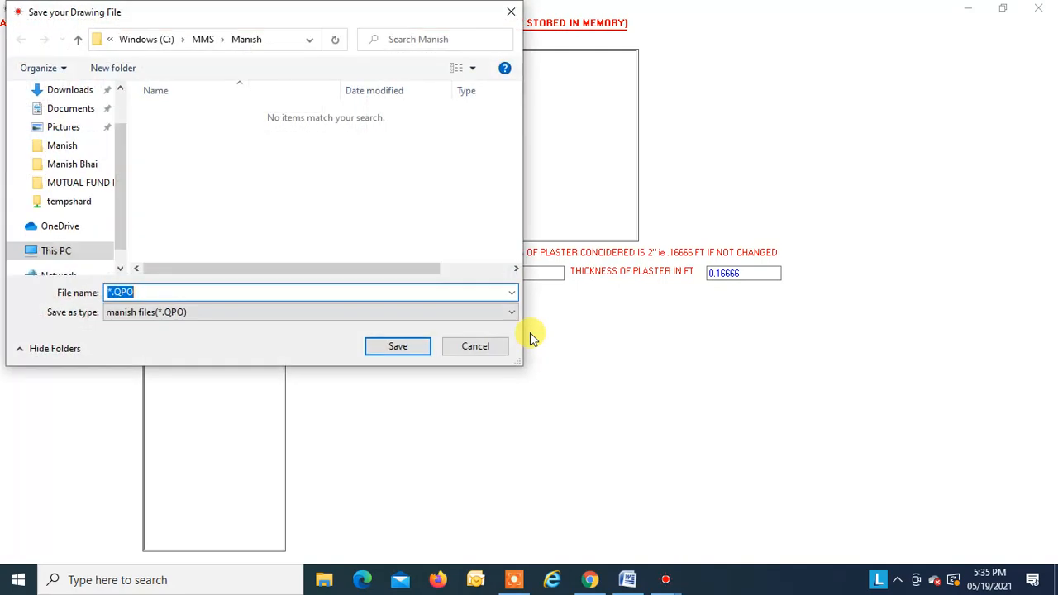
type("file1")
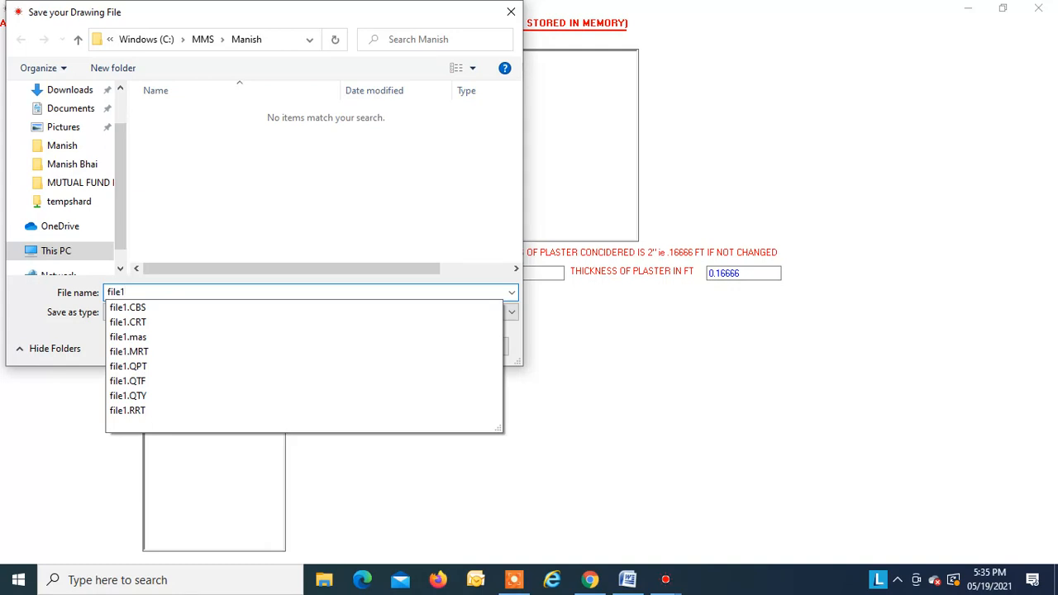
left_click(509, 325)
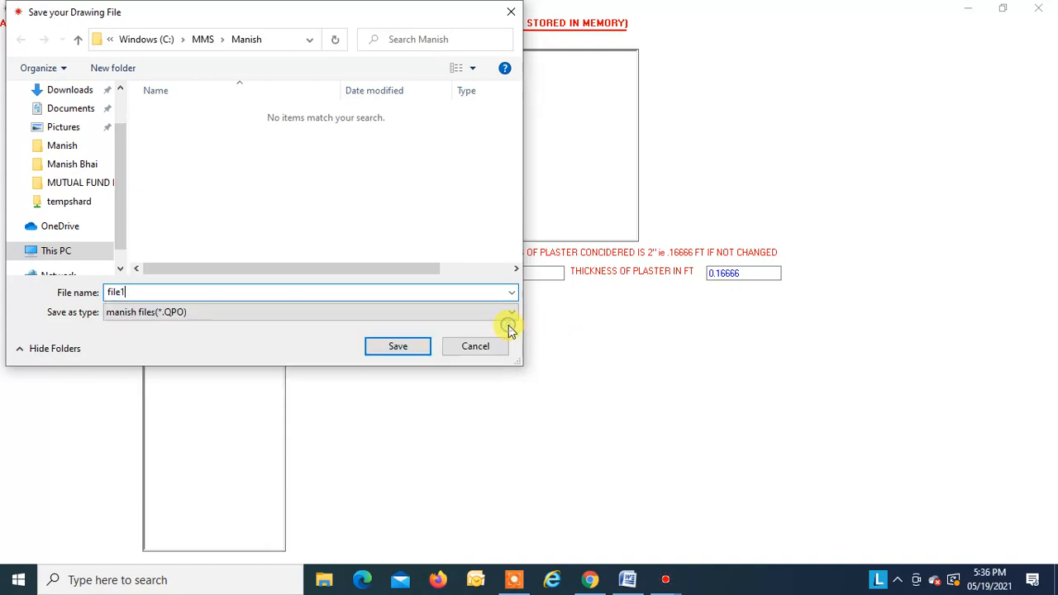
left_click(402, 346)
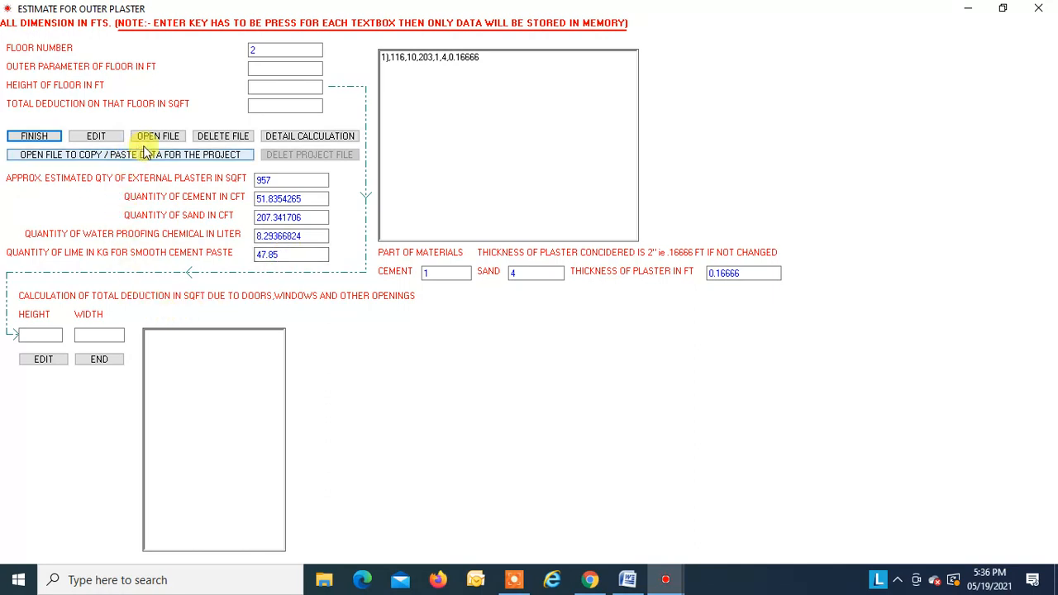
- Review the detailed external plaster calculation and compare the results with the external plaster section of the MATERIAL ESTIMATE document in Word
left_click(311, 137)
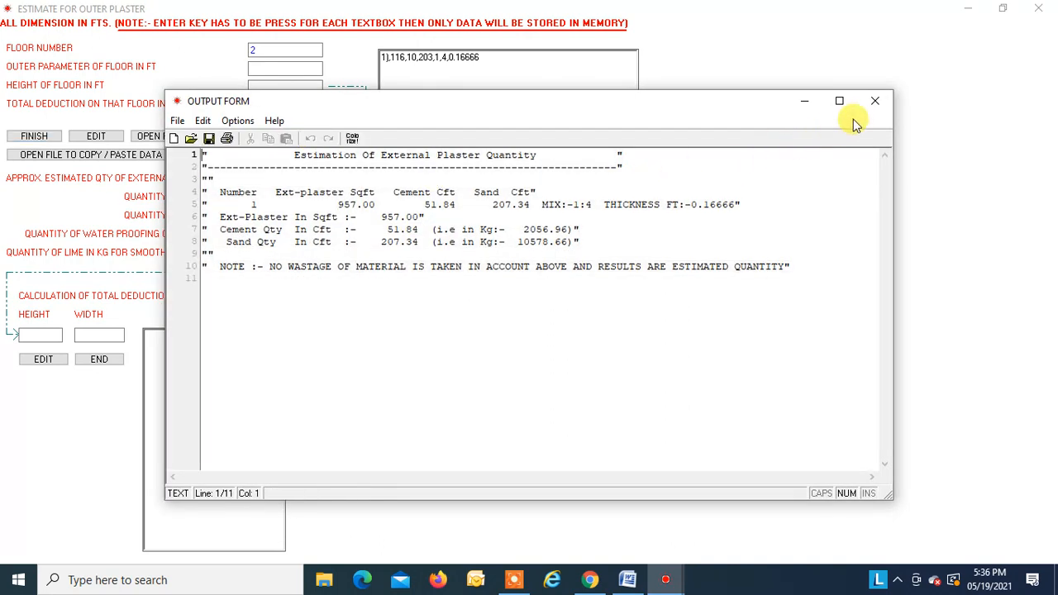
left_click(871, 102)
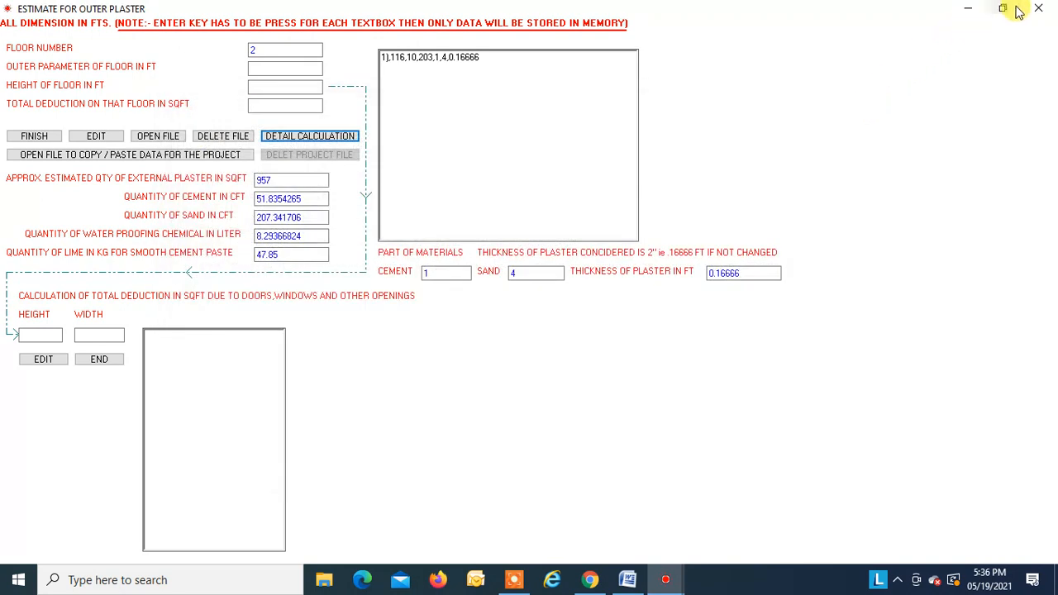
left_click(626, 585)
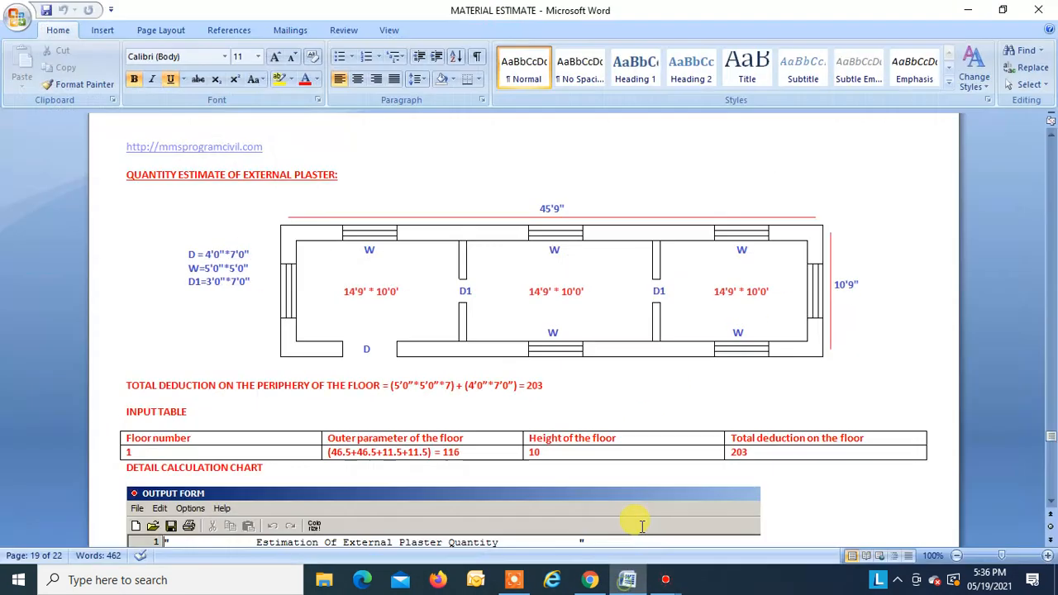
scroll(607, 383, "down", 10)
scroll(538, 389, "down", 3)
scroll(533, 384, "up", 3)
scroll(356, 240, "down", 8)
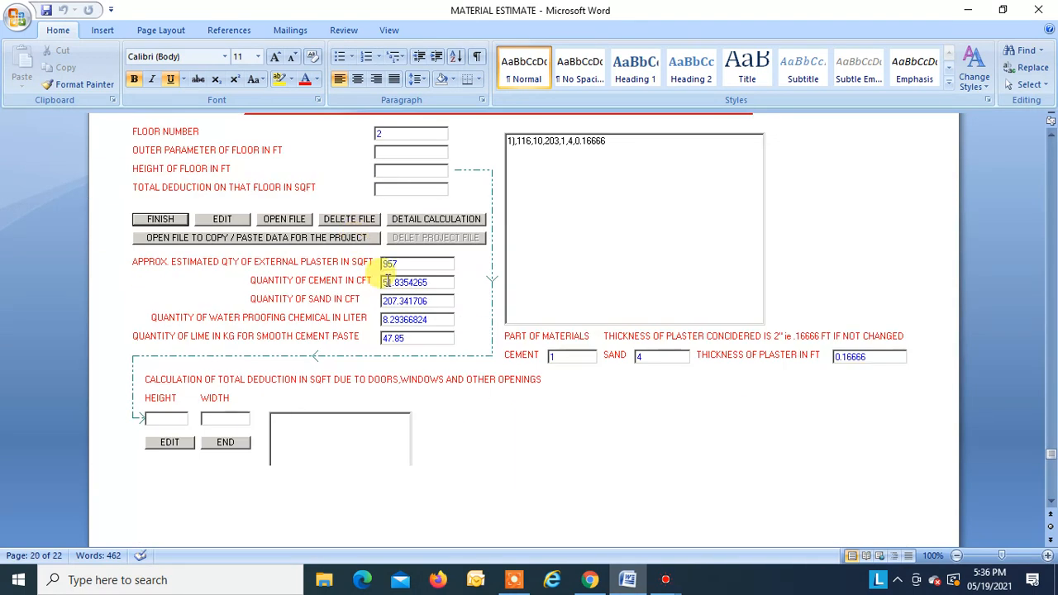
- Examine the steel truss drawing and input table in the Word document, and return to the MMS outer plaster estimate
scroll(400, 299, "down", 8)
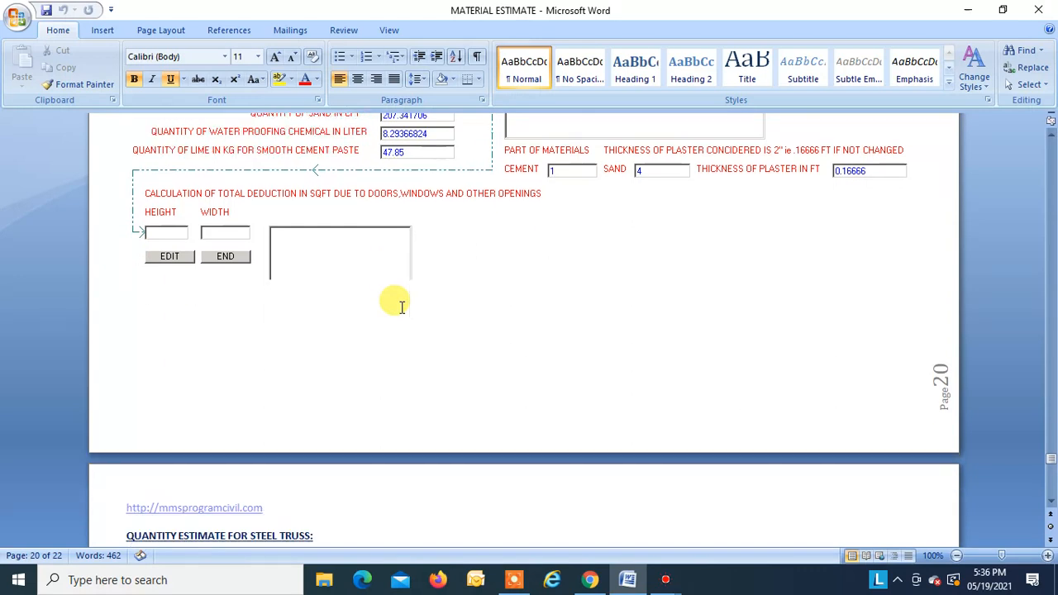
scroll(400, 306, "down", 4)
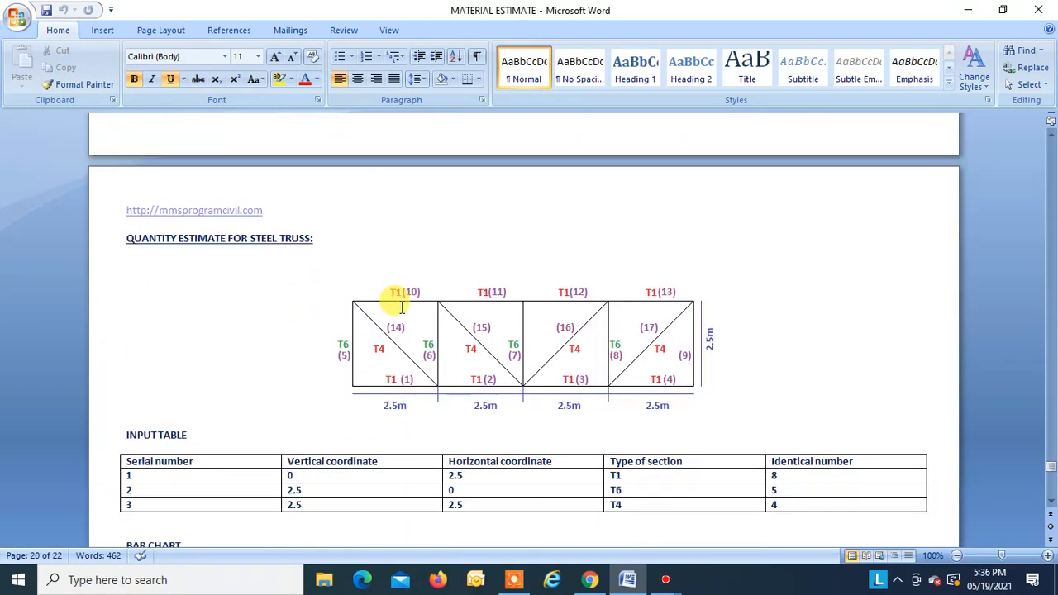
scroll(400, 304, "down", 2)
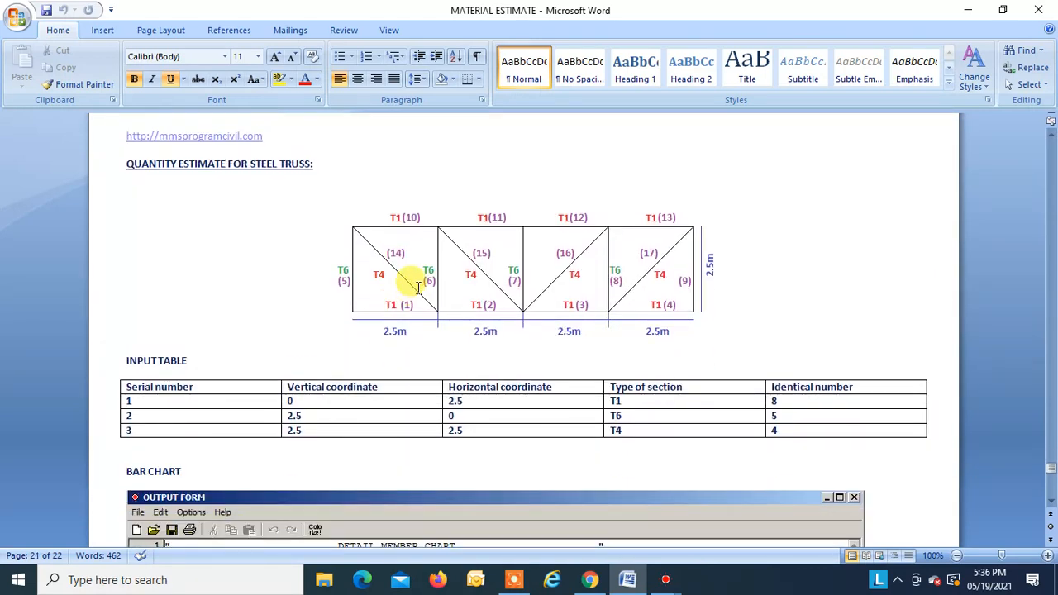
left_click(966, 13)
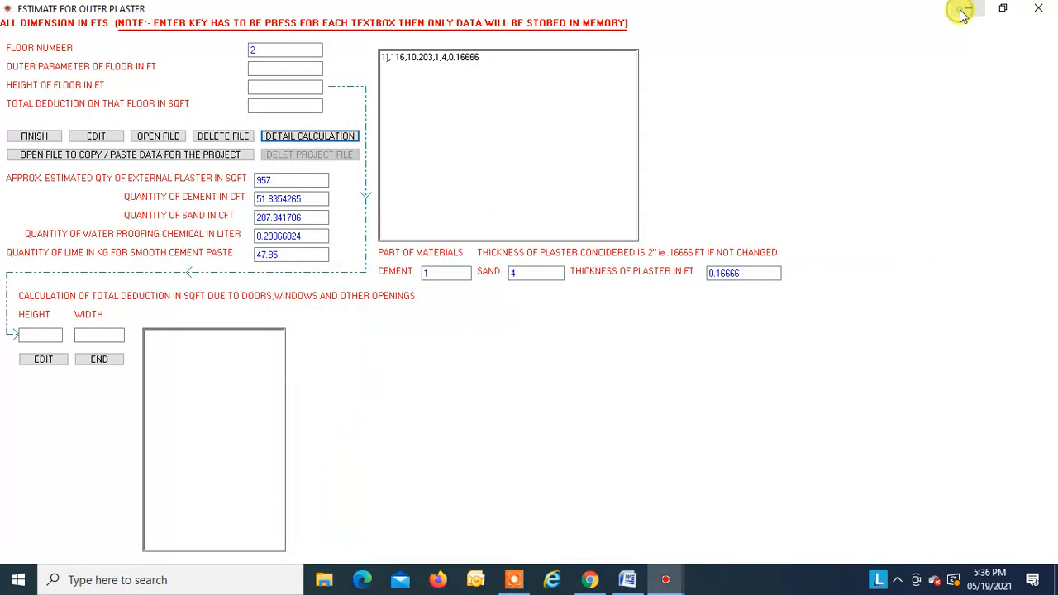
- Close the outer plaster estimate and open the steel structure quantity estimate
left_click(1038, 10)
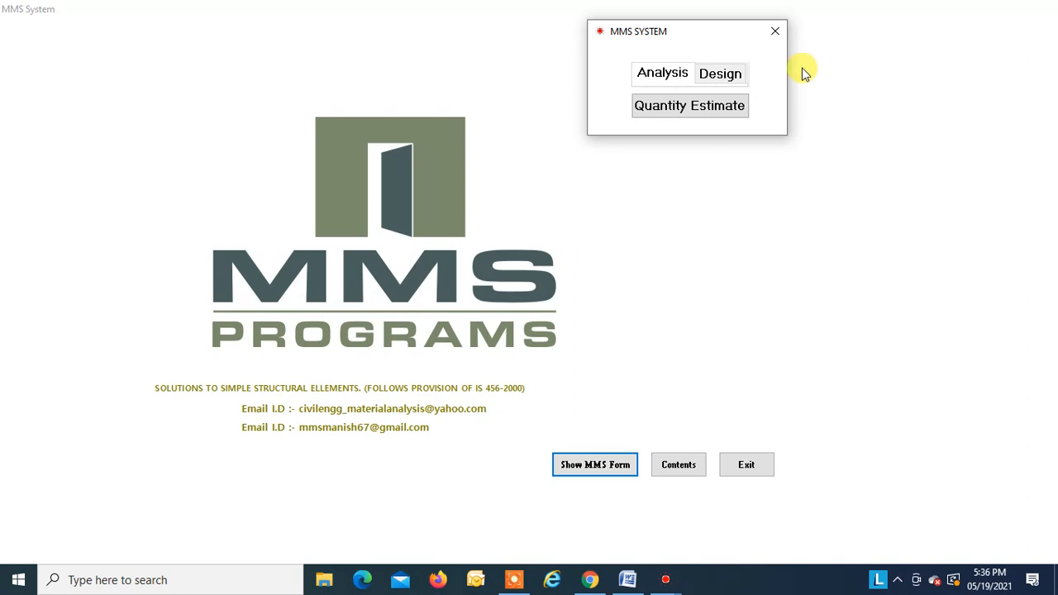
left_click(685, 111)
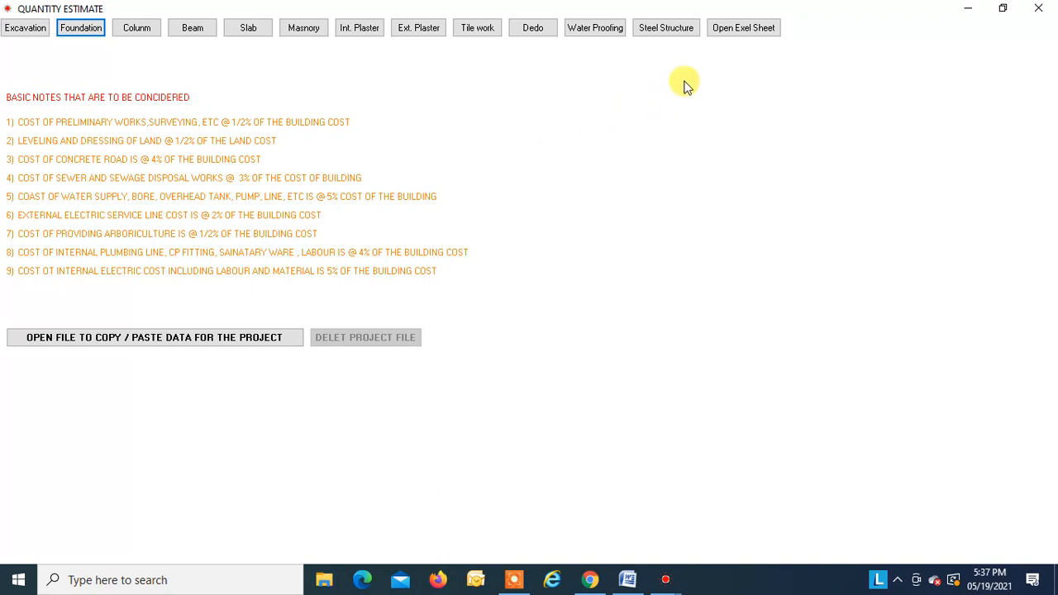
left_click(661, 36)
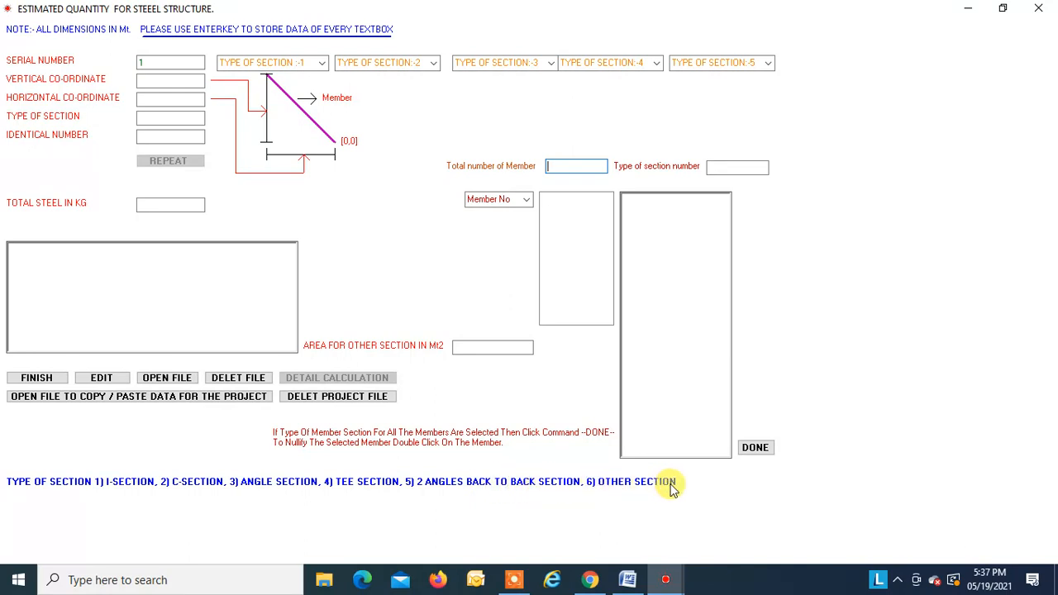
- Switch to Word and study the steel truss drawing and its input table
left_click(967, 10)
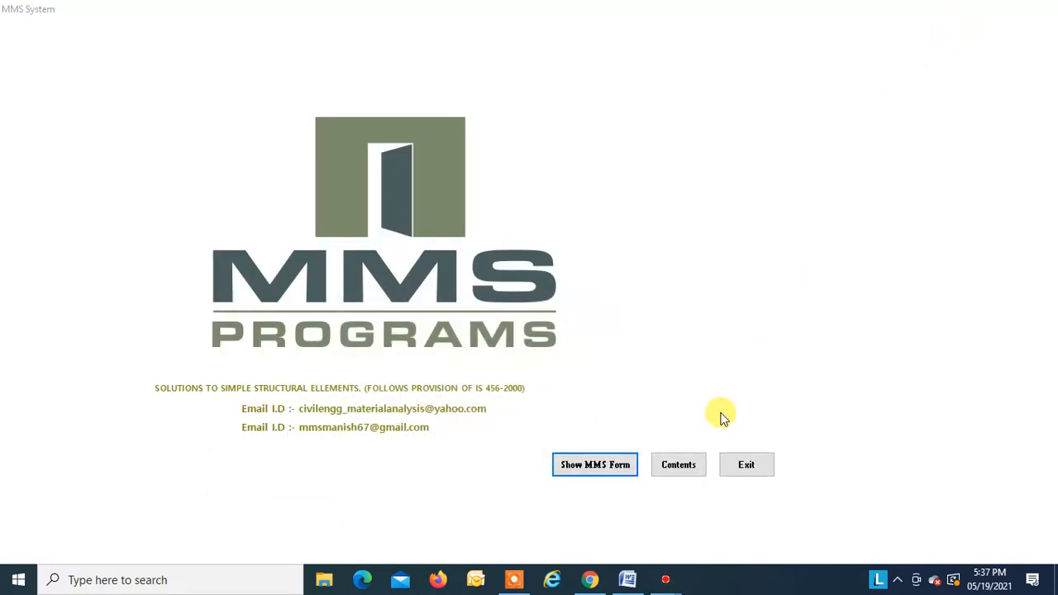
mouse_move(663, 582)
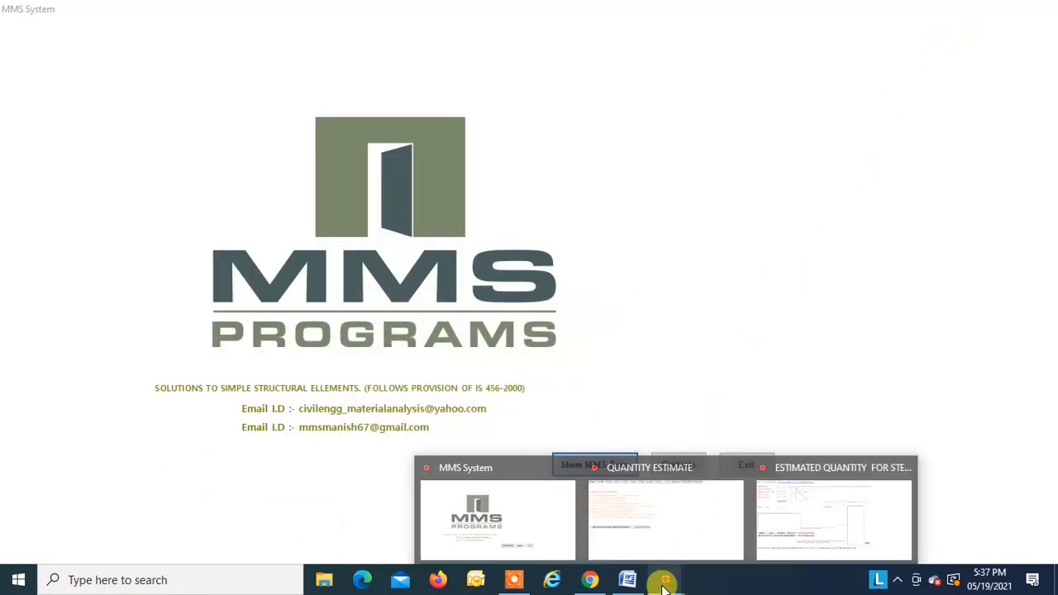
left_click(798, 521)
left_click(628, 583)
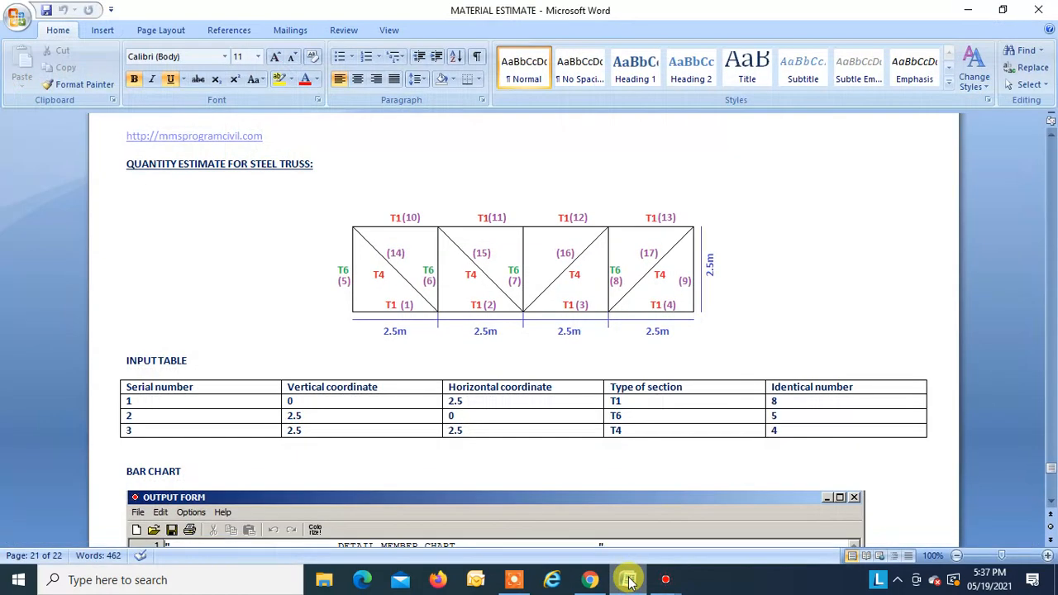
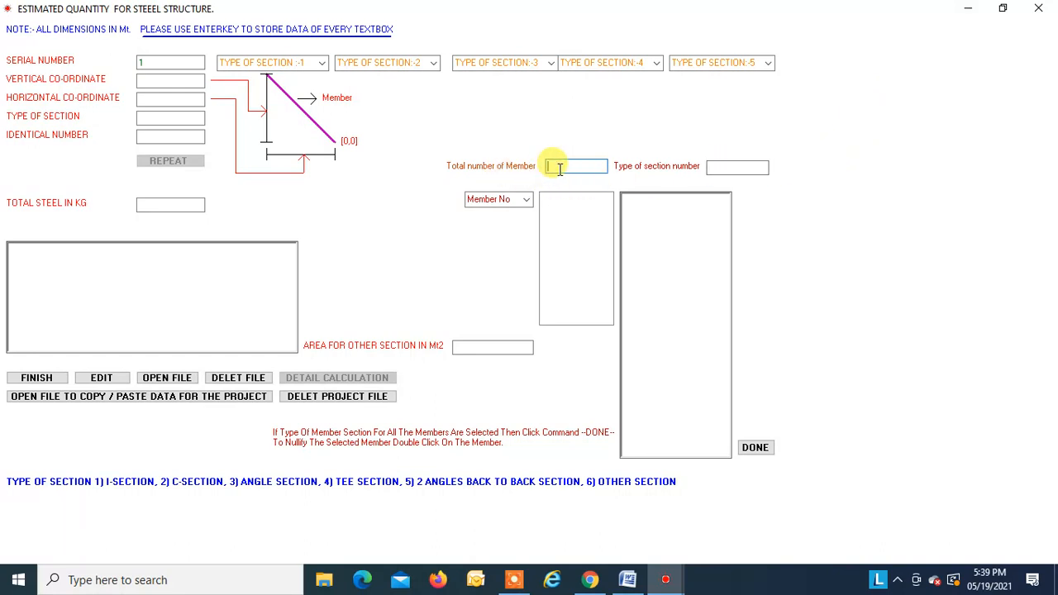
- Set the total number of members to 3 in the MMS steel structure estimate and acknowledge the section assignment notice
type("3")
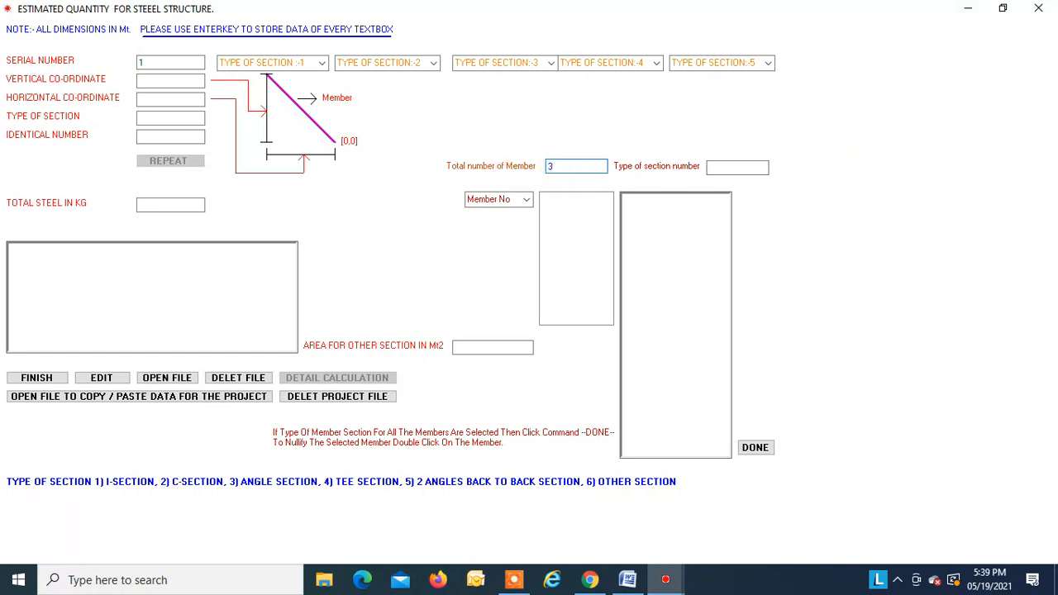
key("Return")
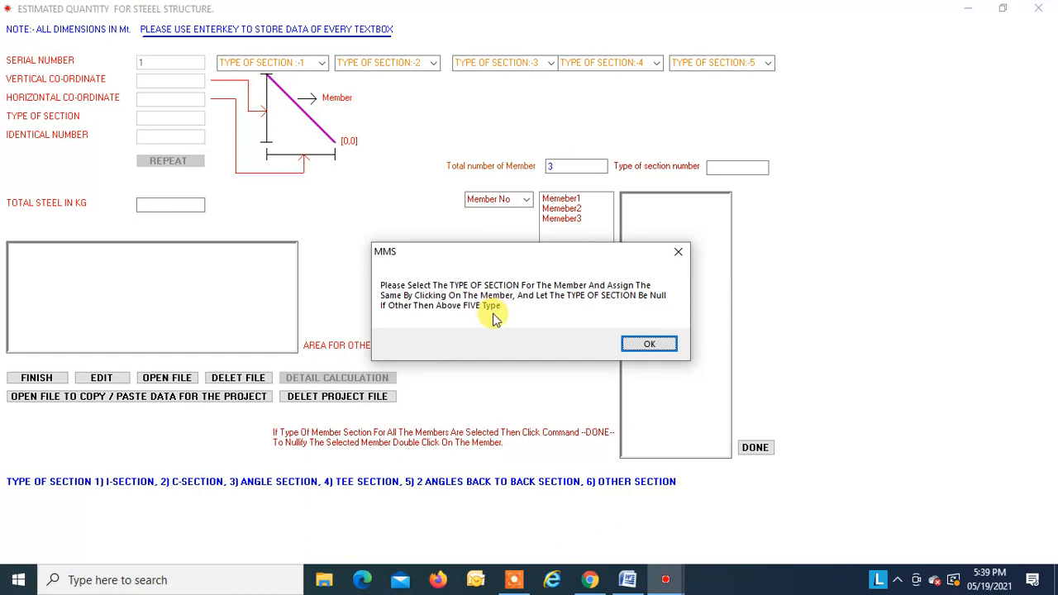
left_click(649, 345)
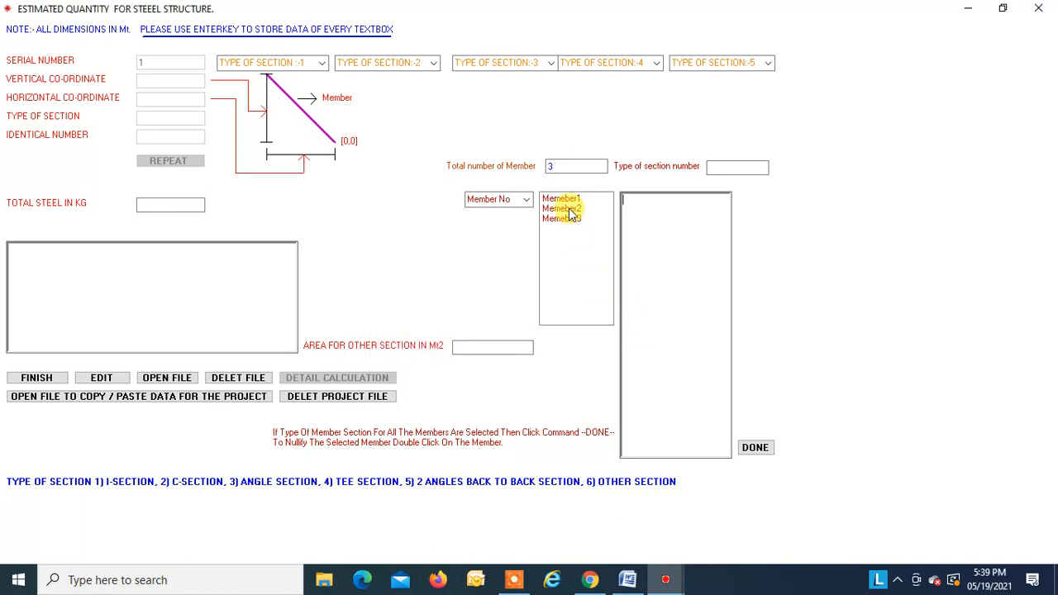
- Check the truss input table in Word and assign the I-section ISJB150 to member 1 in MMS
left_click(628, 580)
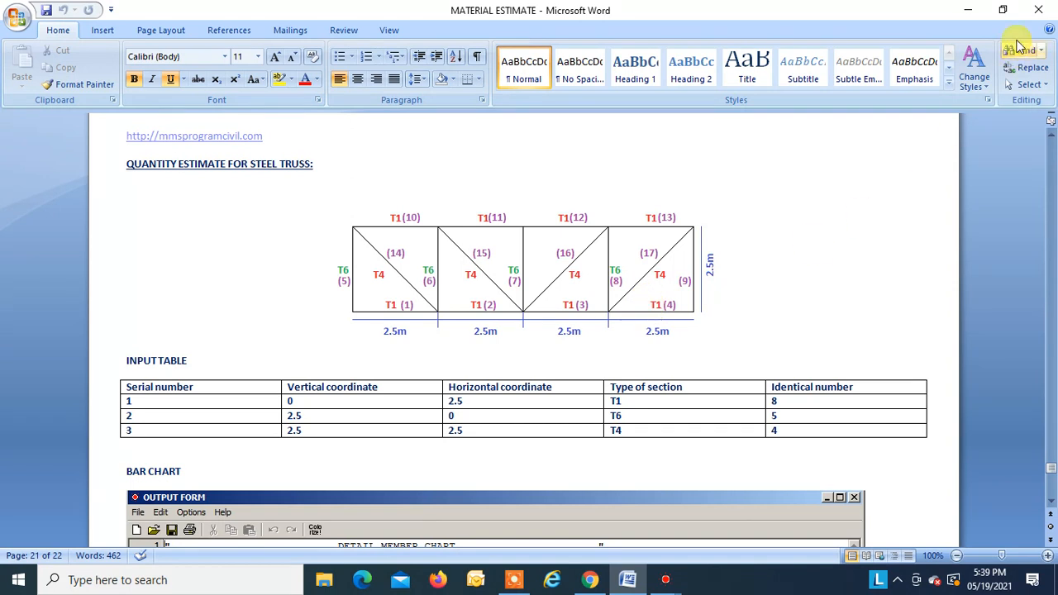
left_click(959, 13)
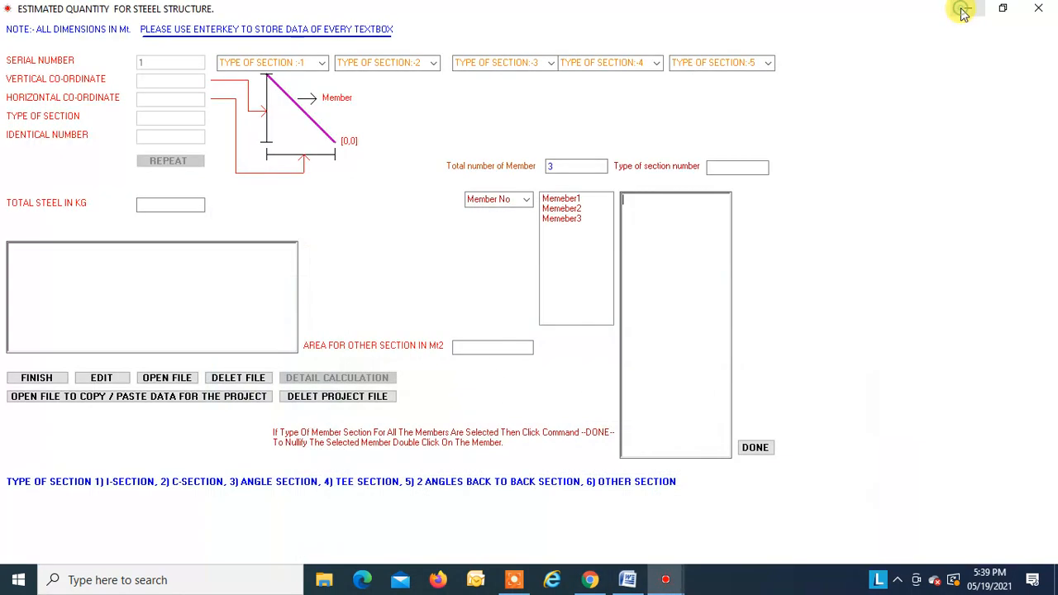
left_click(323, 66)
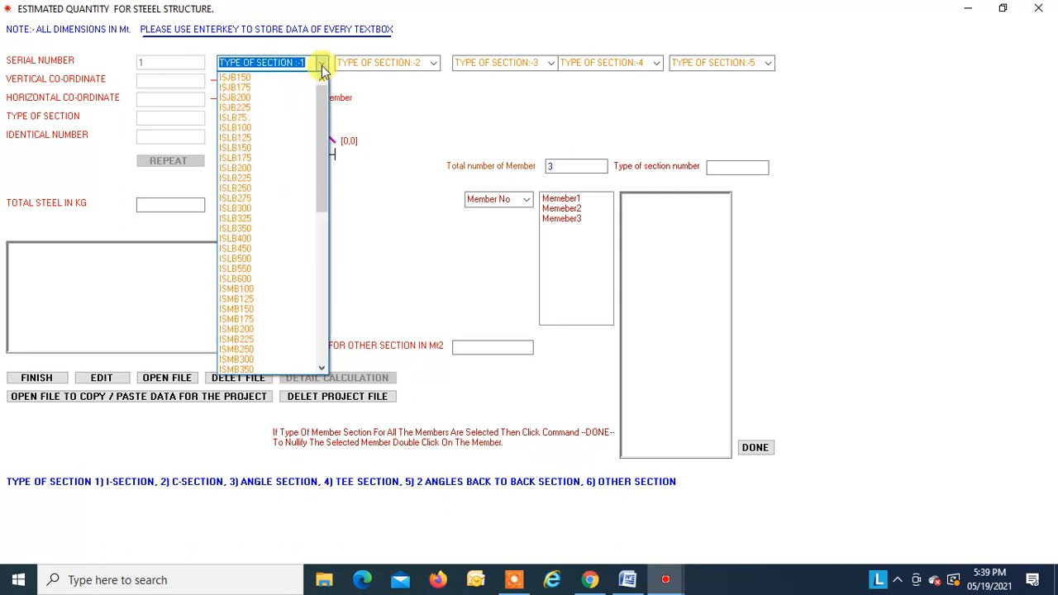
left_click(269, 77)
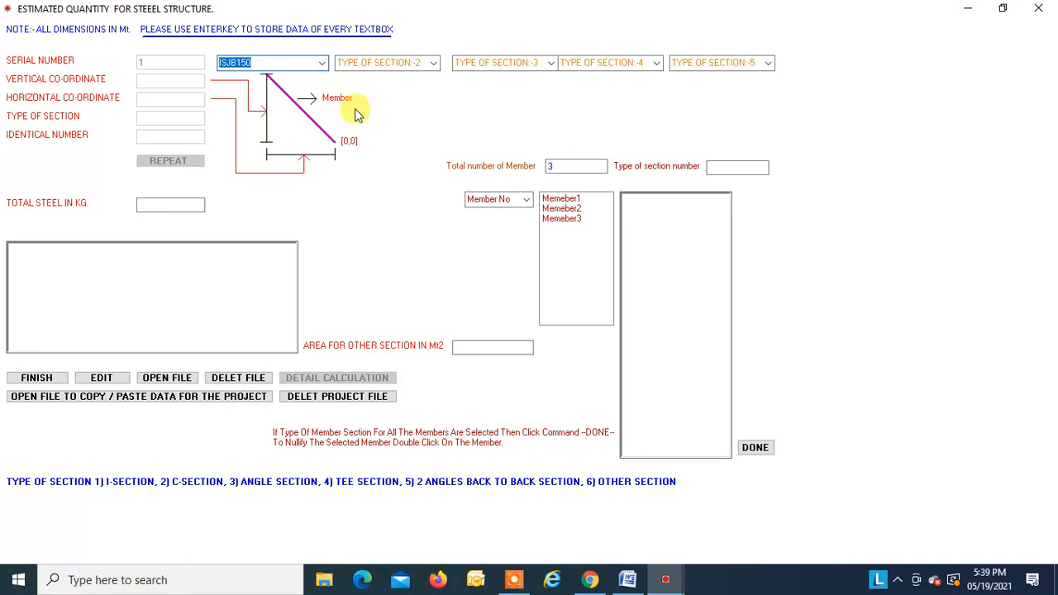
left_click(560, 198)
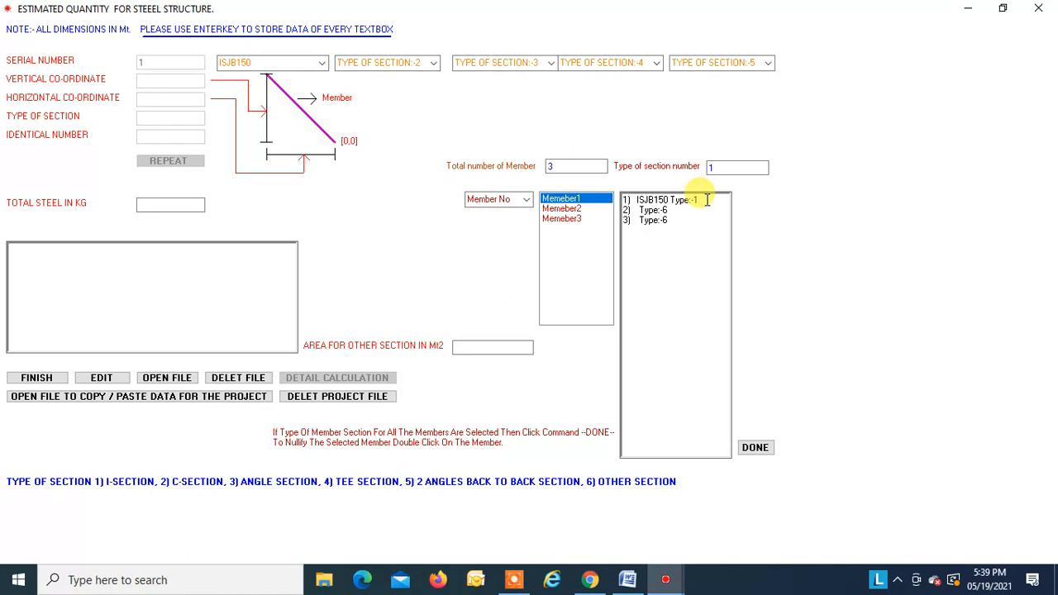
- Nullify member 1's section assignment and assign ISJB150 to it again
double_click(561, 202)
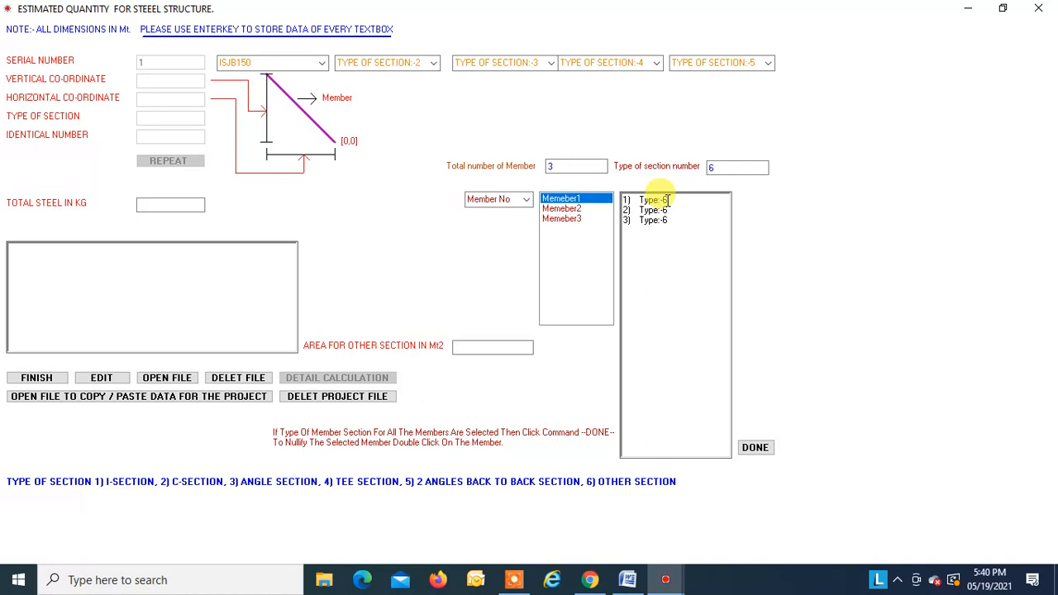
left_click(322, 70)
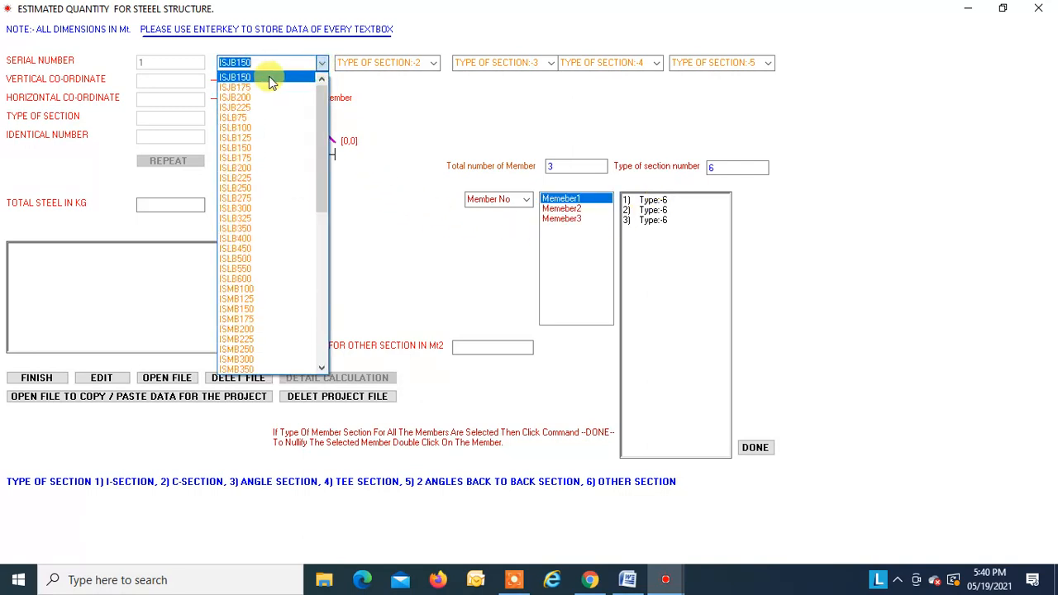
left_click(258, 72)
left_click(561, 199)
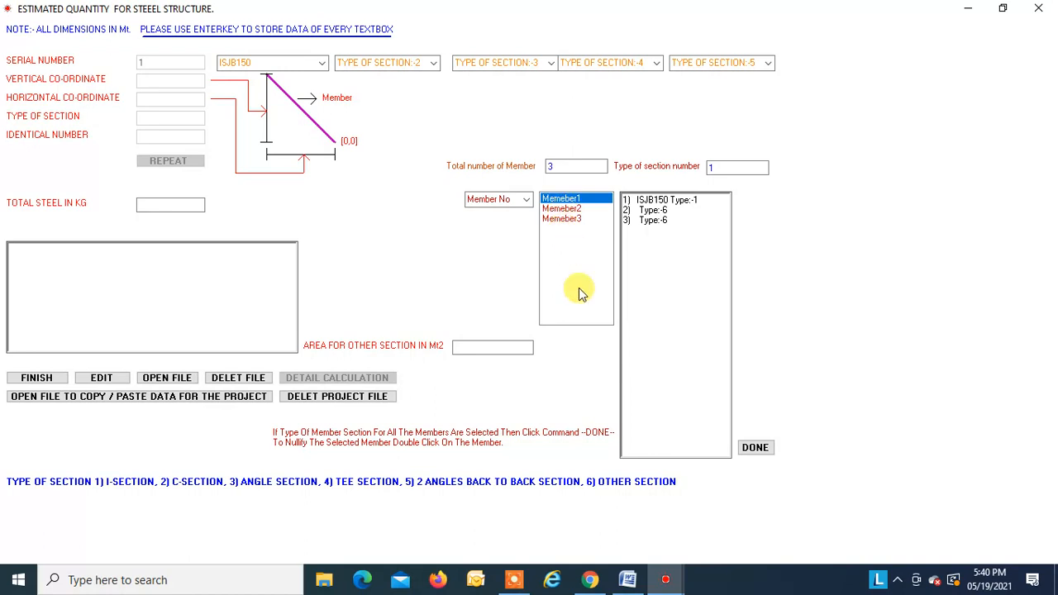
- Compare the member section types with the truss drawing and input table in Word, and return to the MMS steel structure estimate
left_click(628, 580)
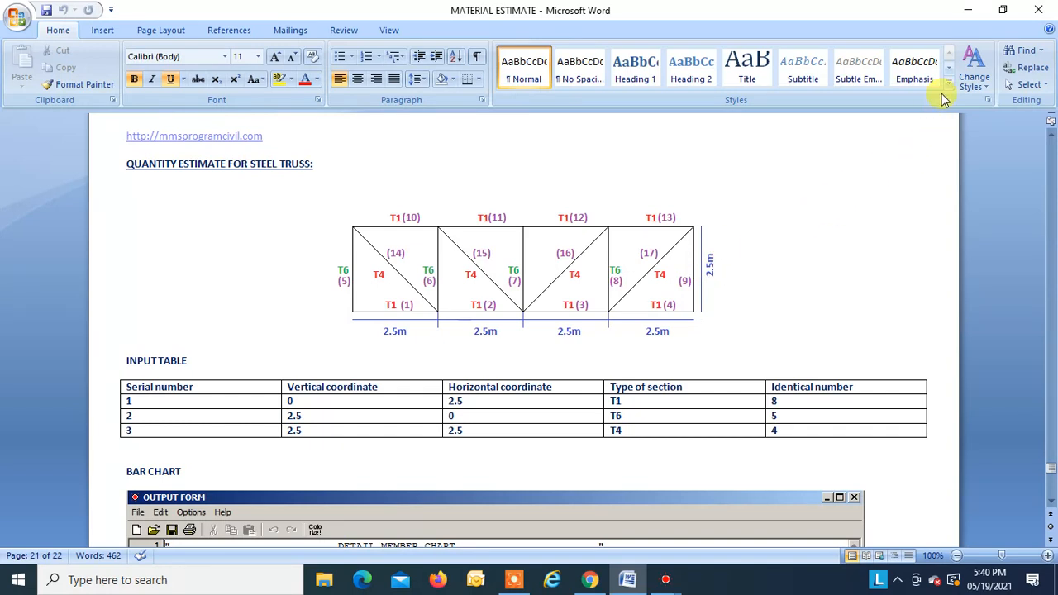
left_click(968, 14)
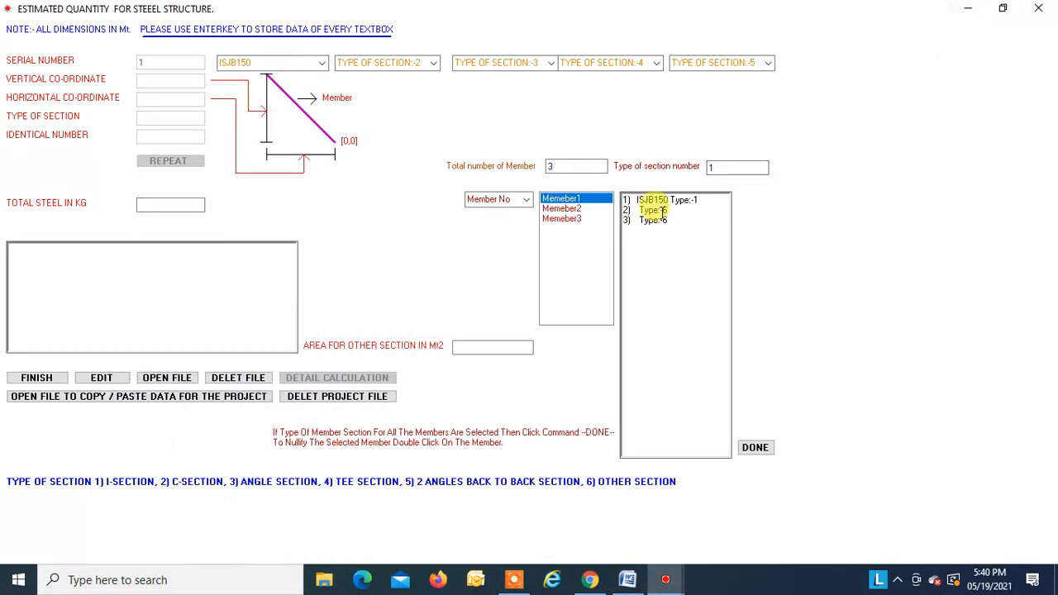
left_click(628, 581)
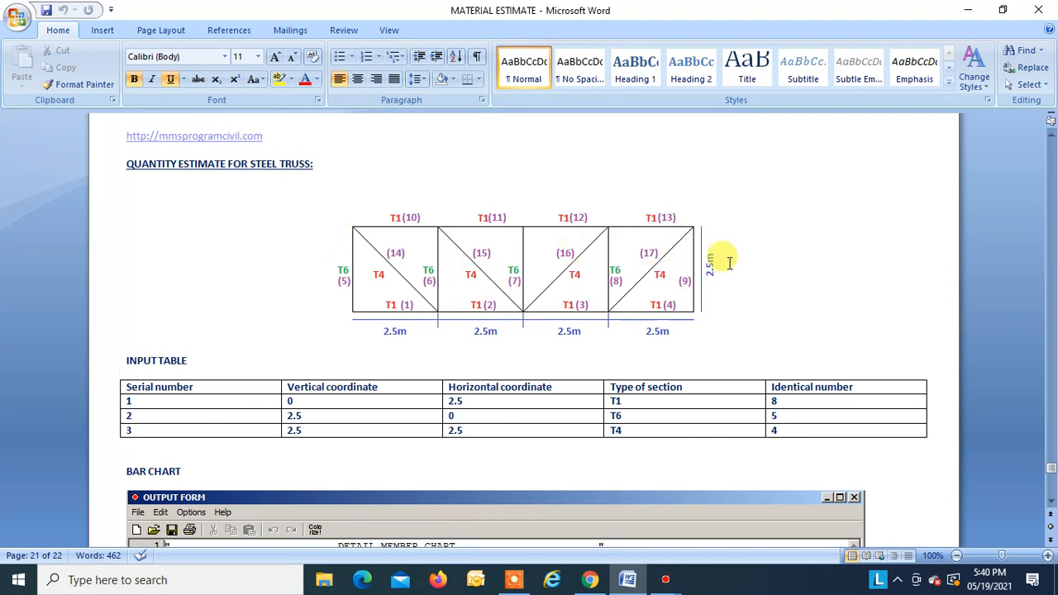
left_click(968, 10)
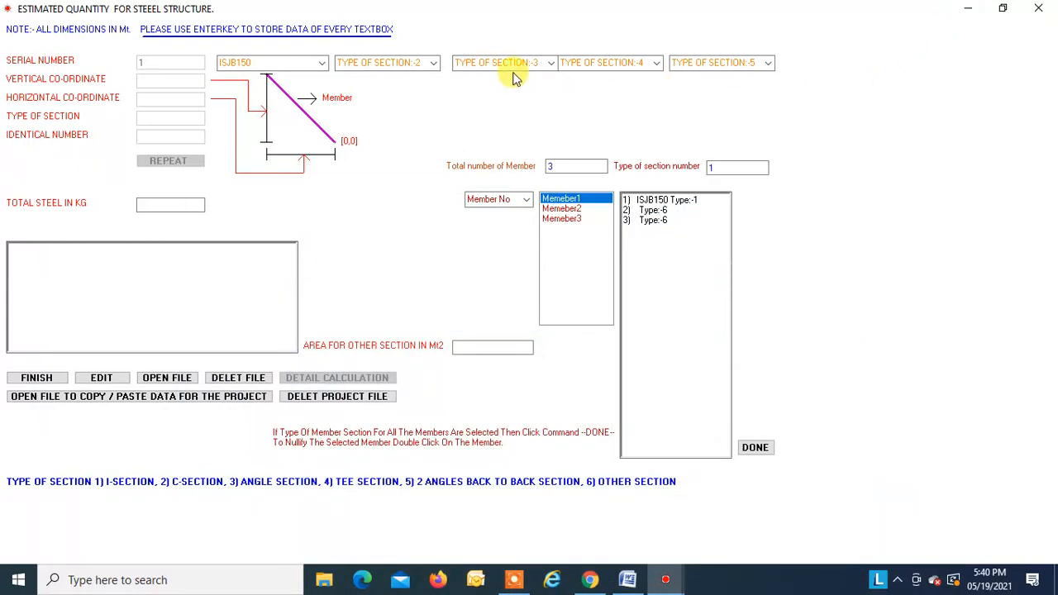
- Assign the tee section ISNT20 to member 3 and complete the member section assignments
left_click(656, 66)
left_click(590, 73)
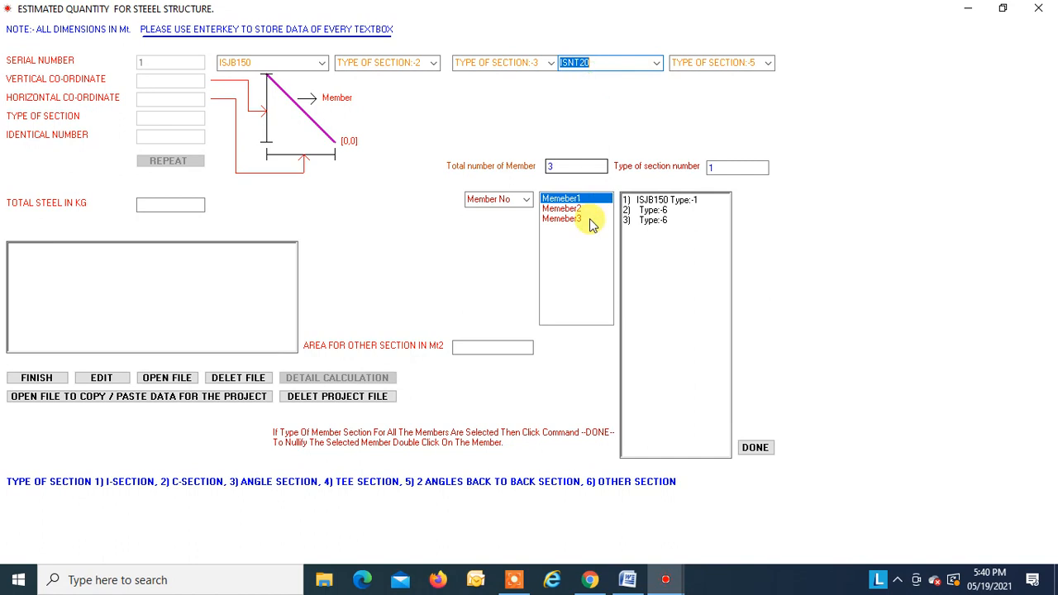
left_click(562, 218)
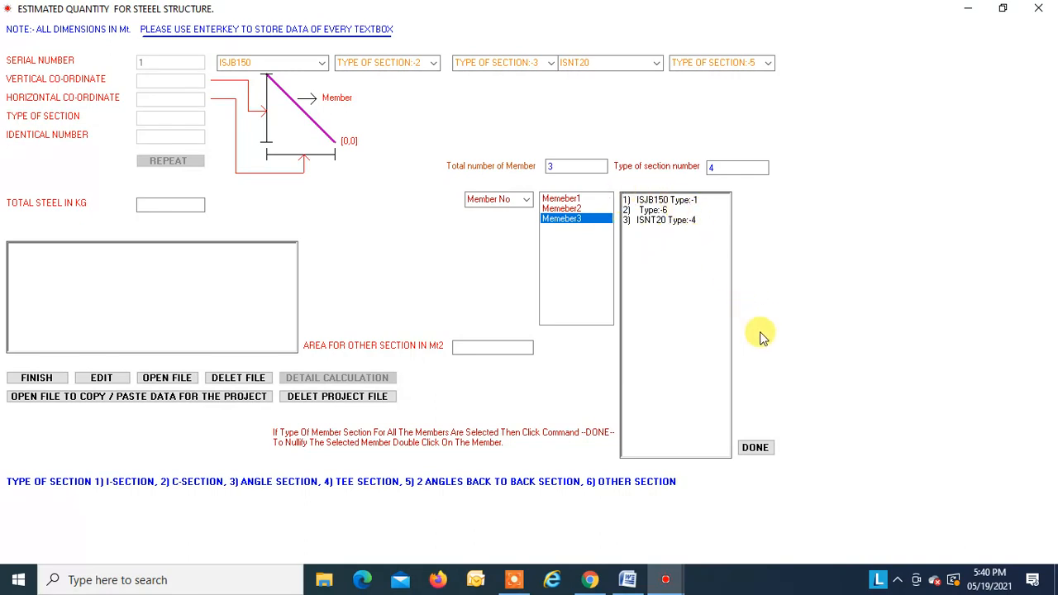
left_click(756, 449)
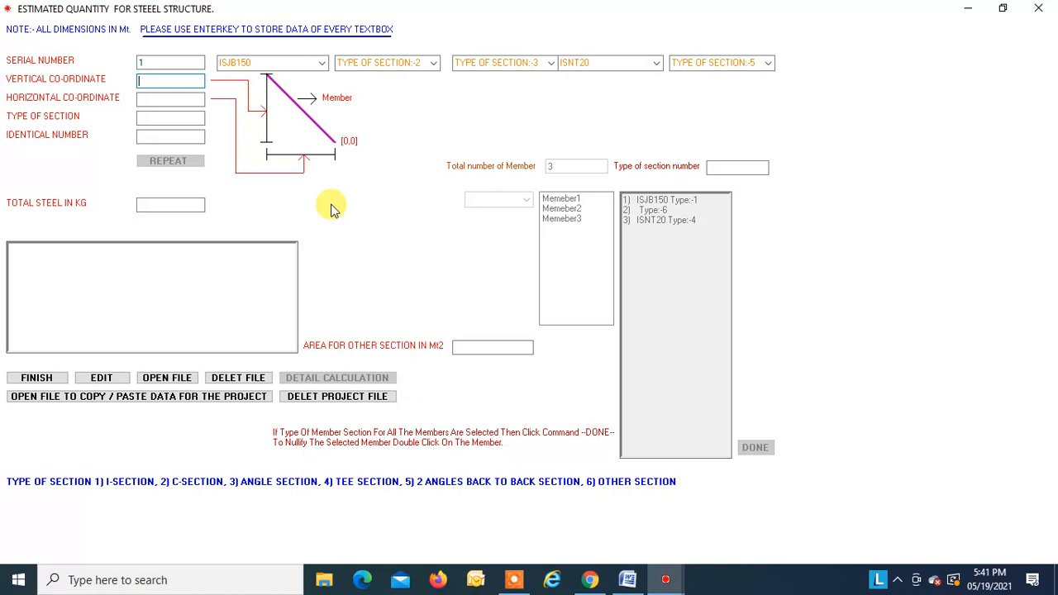
- Enter member 1 with vertical co-ordinate 0, horizontal co-ordinate 2.5, section type 1 and identical number 8
type("0")
key("Return")
type("2.5")
key("Return")
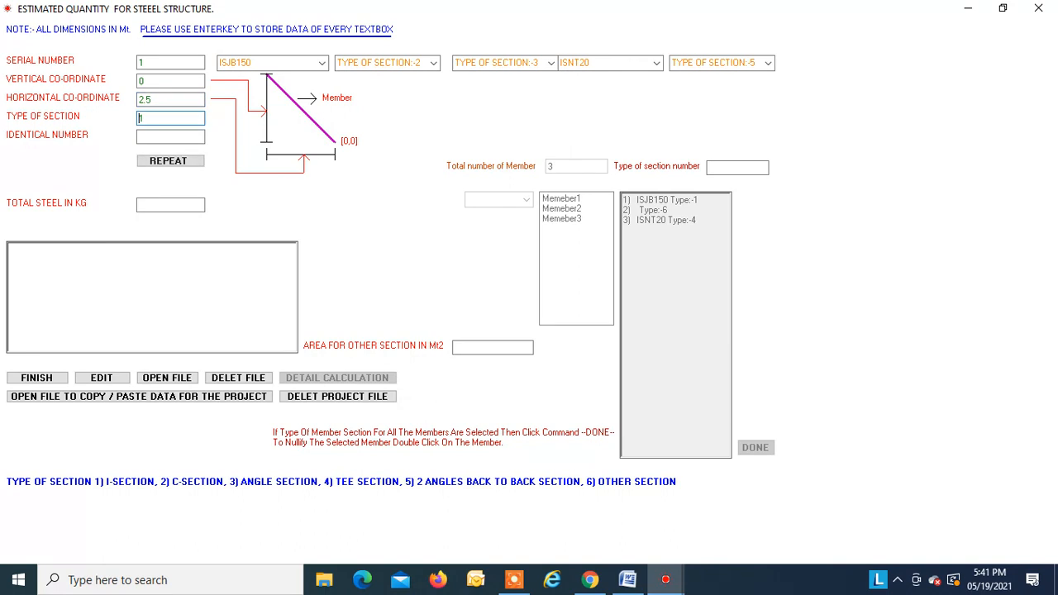
key("Return")
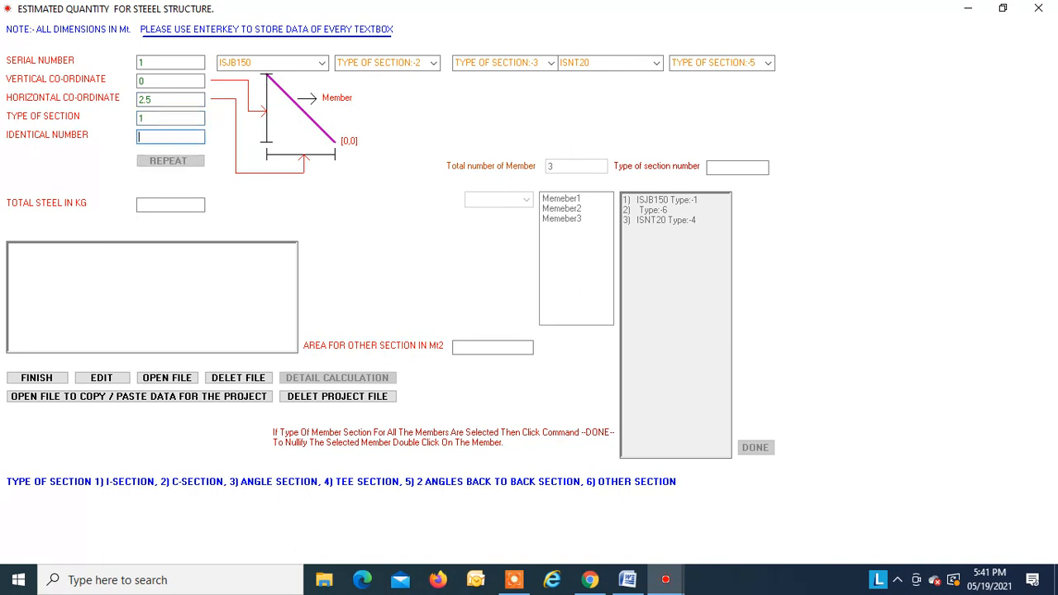
type("8")
key("Return")
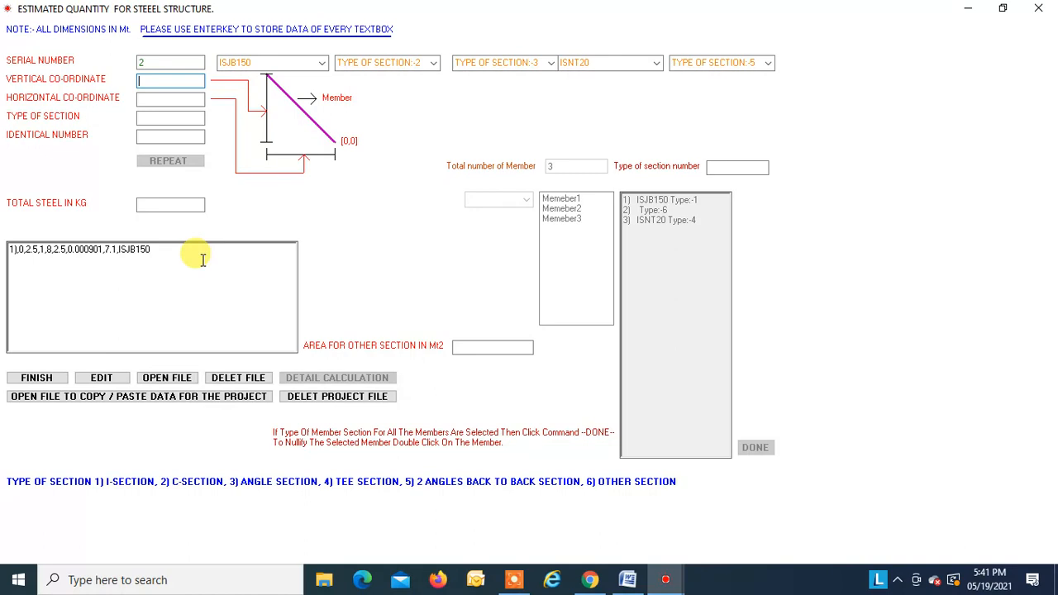
- Enter member 2 with vertical co-ordinate 2.5, horizontal co-ordinate 0, section type 6, composite section area 0.003 and identical number 5
type("2.5")
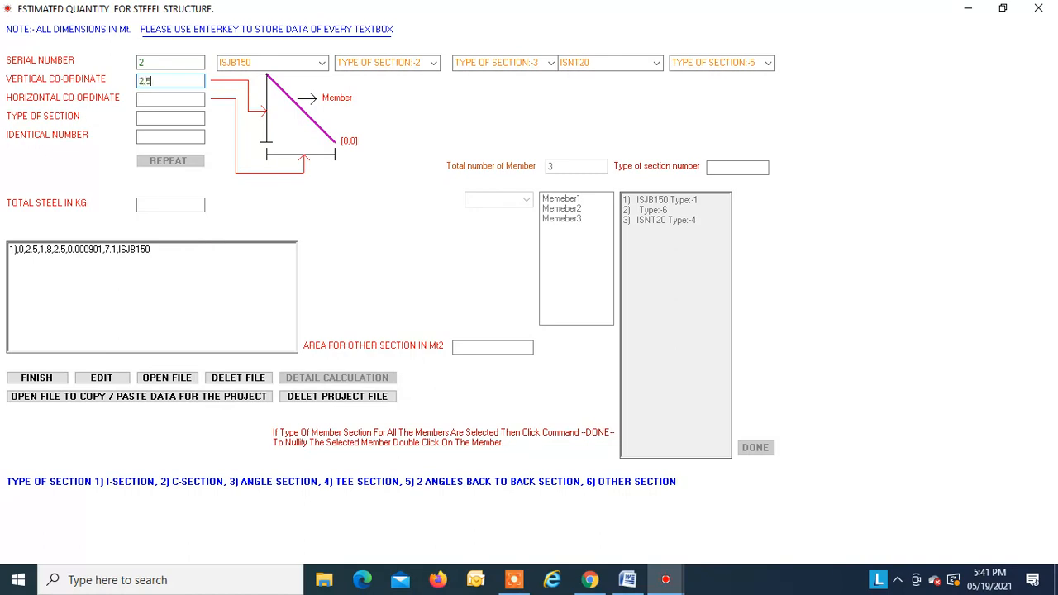
key("Return")
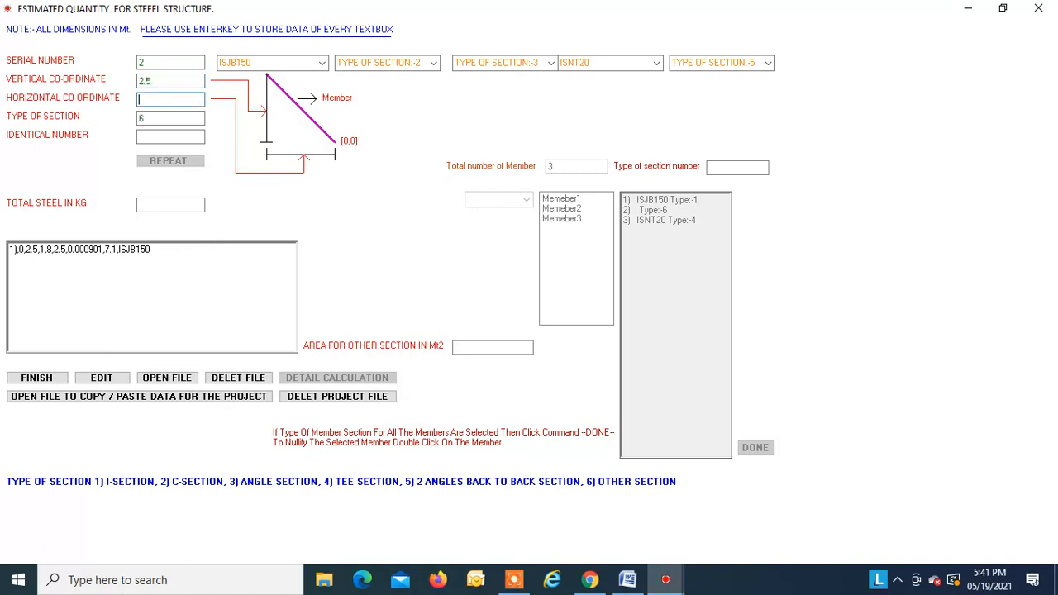
type("0")
key("Return")
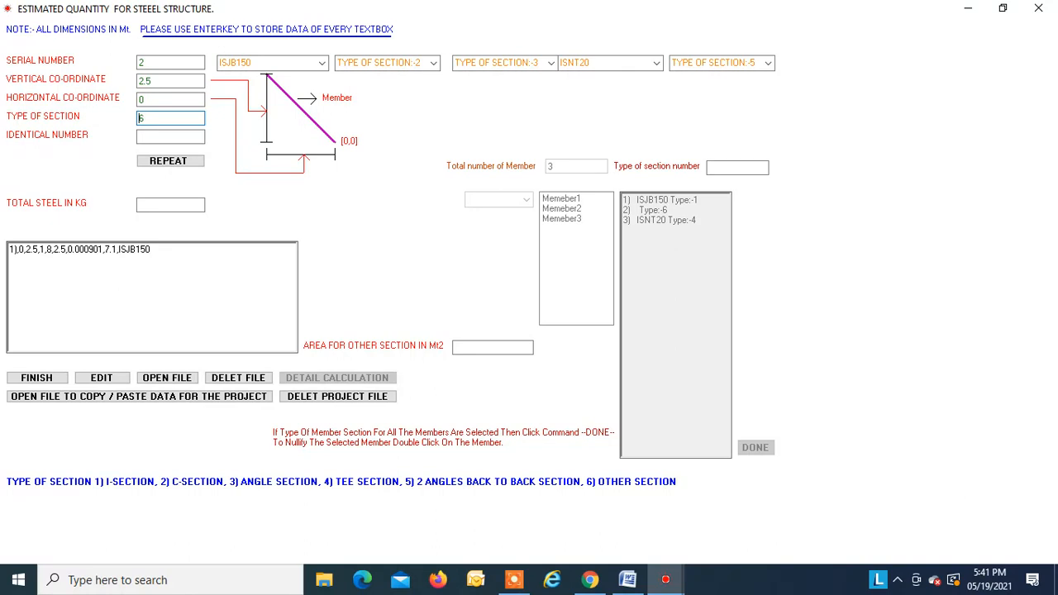
key("Return")
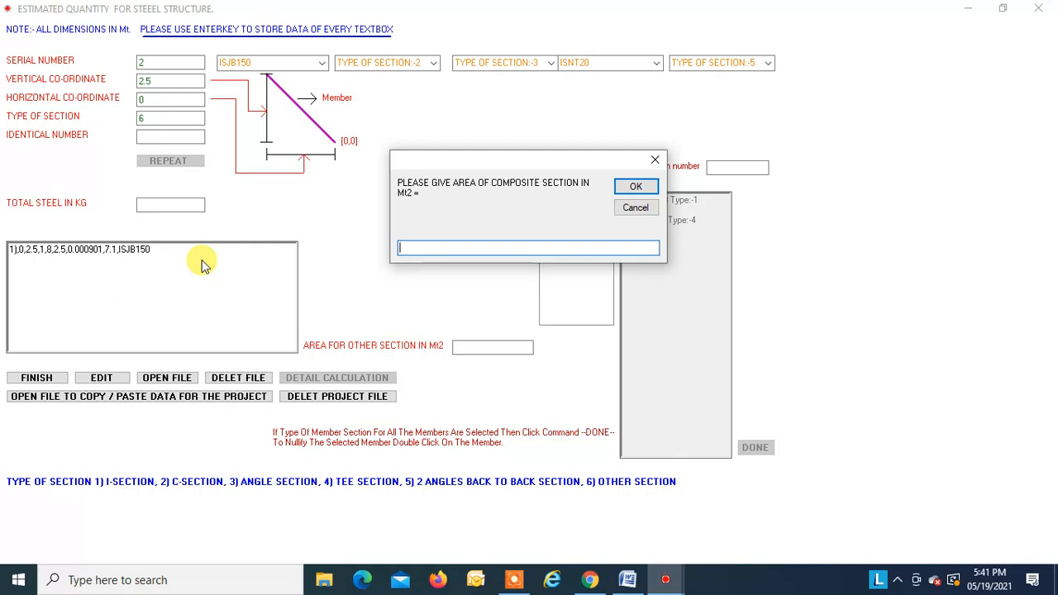
type("0.003")
key("Return")
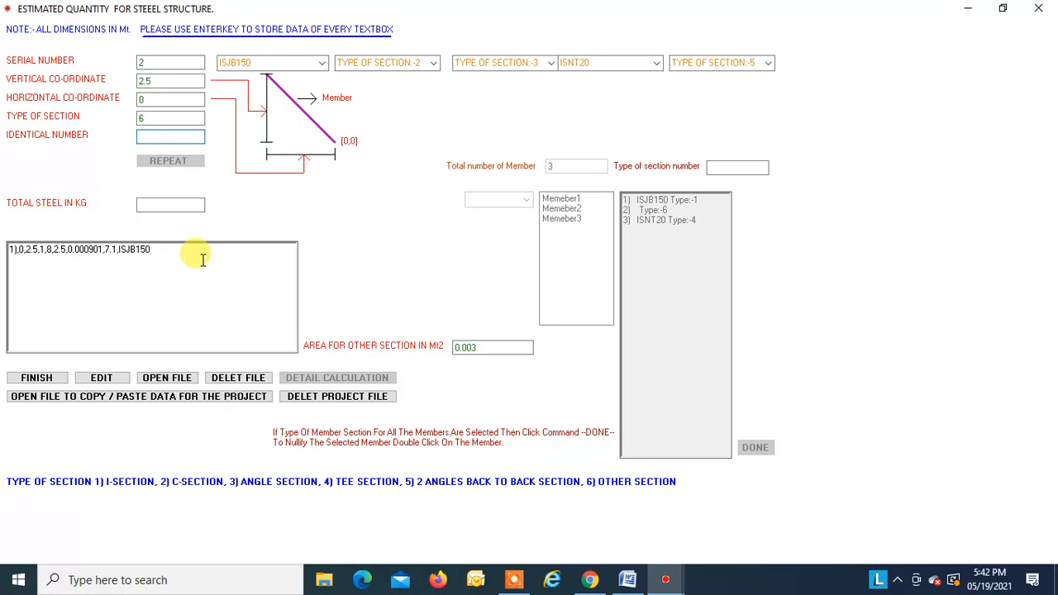
type("5")
key("Return")
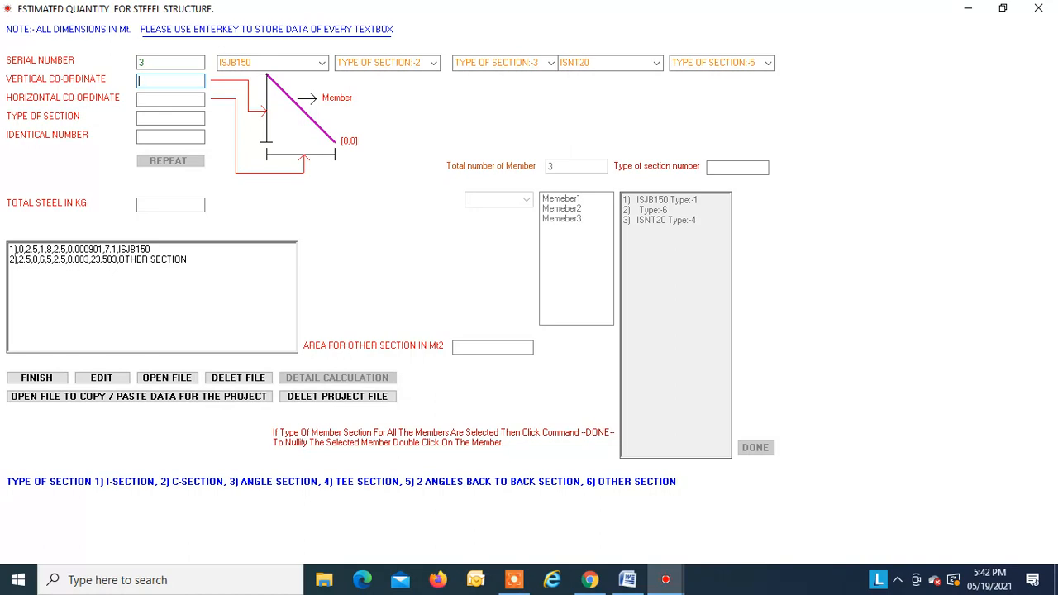
- Enter member 3 with vertical and horizontal co-ordinates of 2.5, section type 4 and identical number 4
type("2.5")
key("Return")
type("2.5")
key("Return")
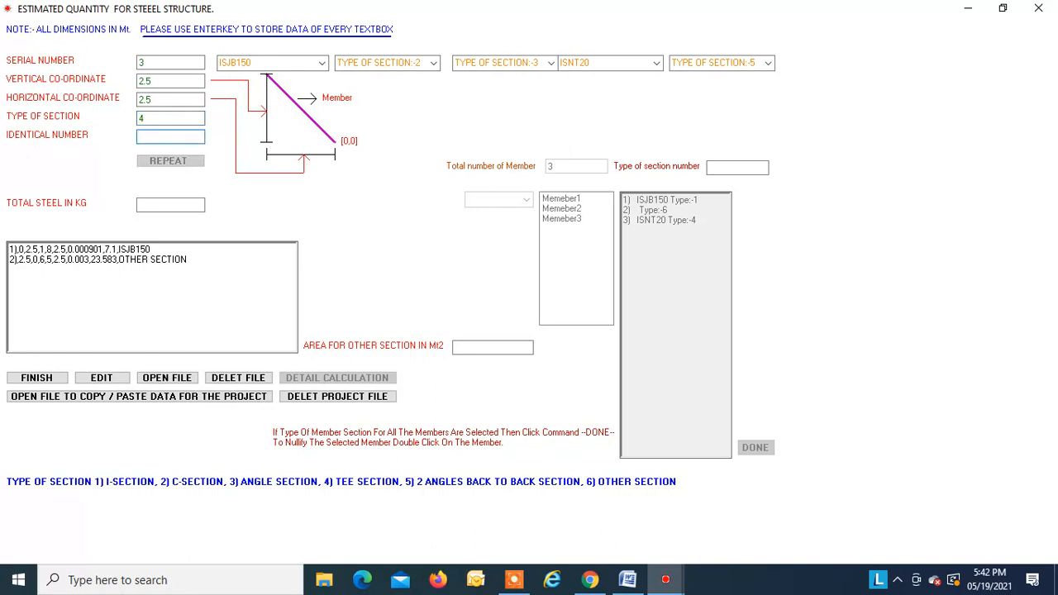
type("4")
key("Return")
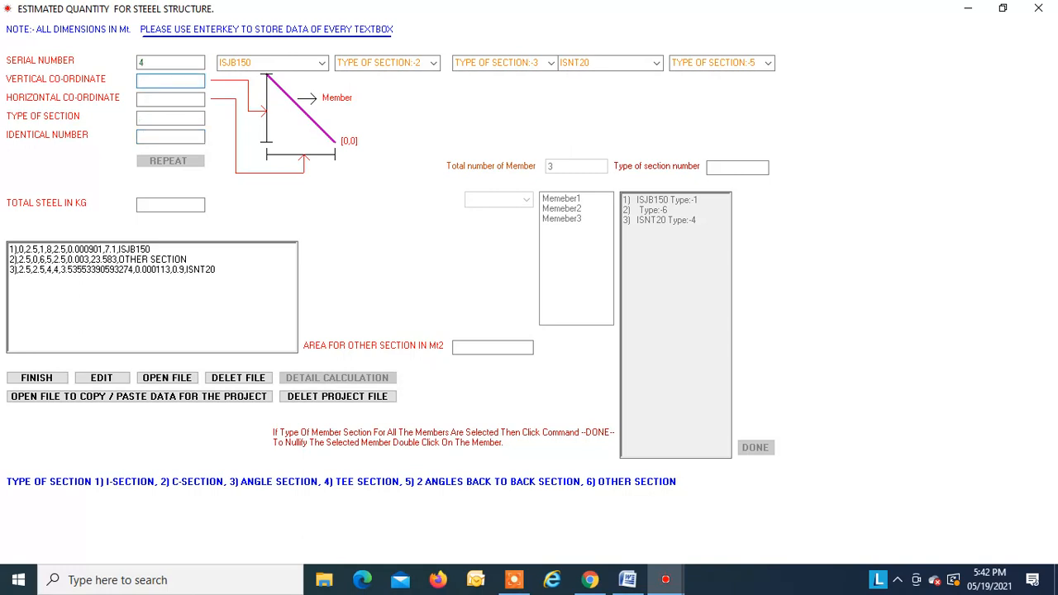
- Finish the steel structure estimate without further editing and save its data file as filr1
left_click(37, 383)
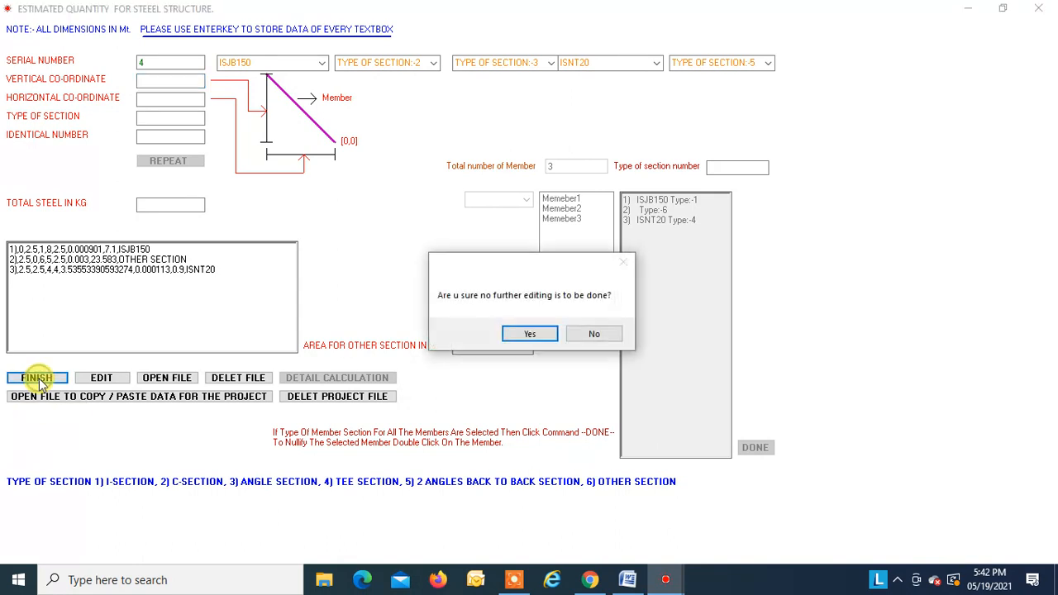
left_click(530, 334)
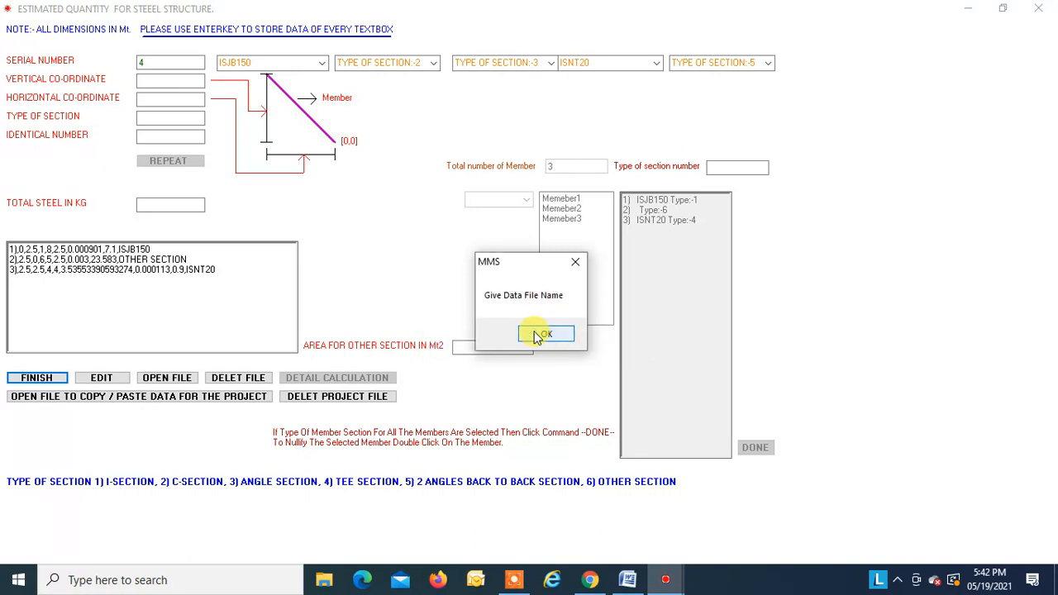
left_click(538, 336)
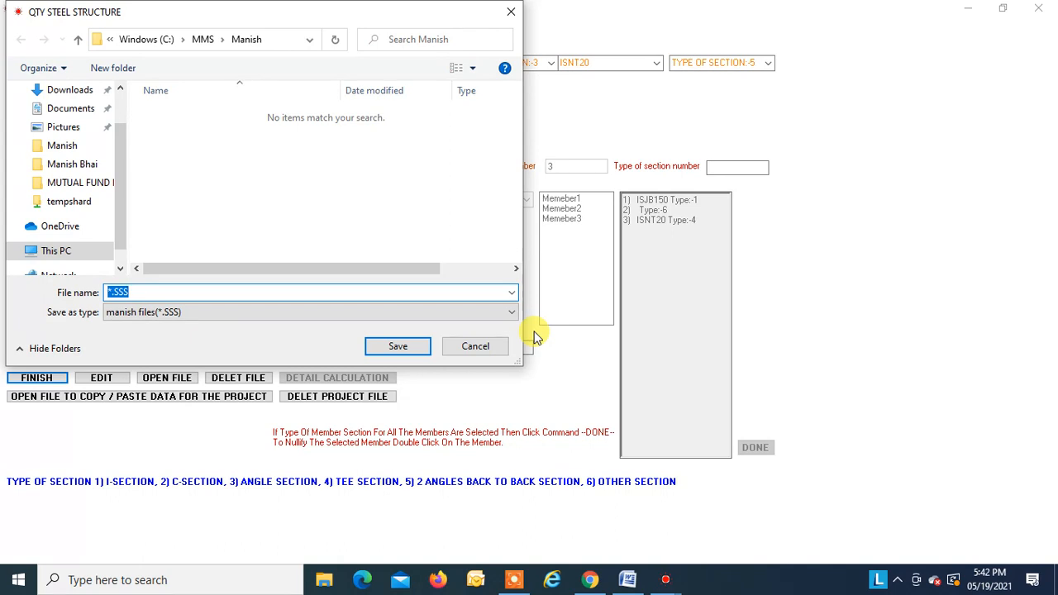
type("fil")
key("BackSpace")
type("lr1")
left_click(397, 347)
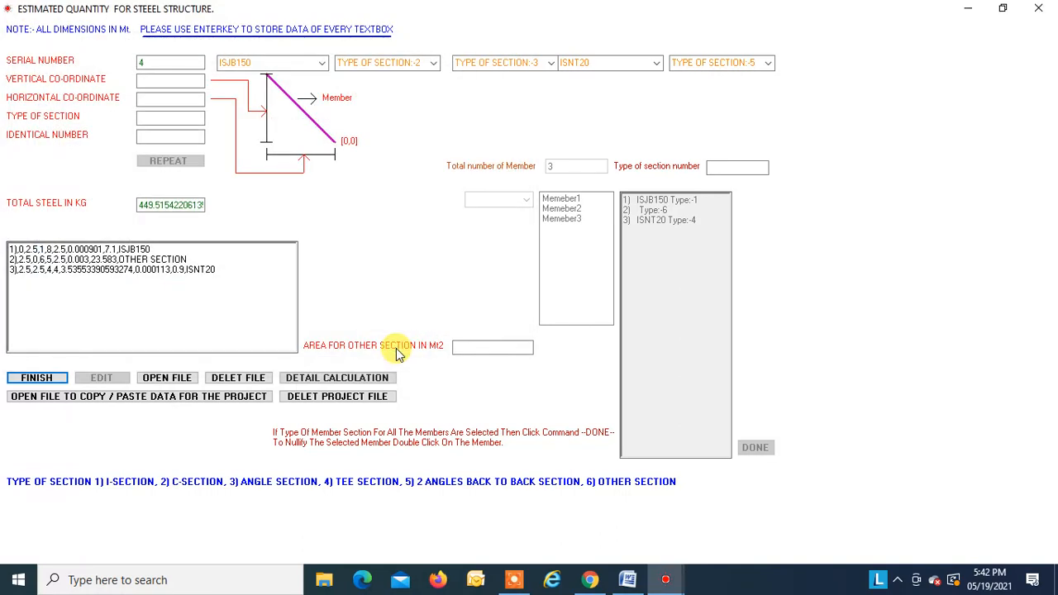
- Review the detailed member calculation with each member's weight and the total weight, and close the report
left_click(343, 380)
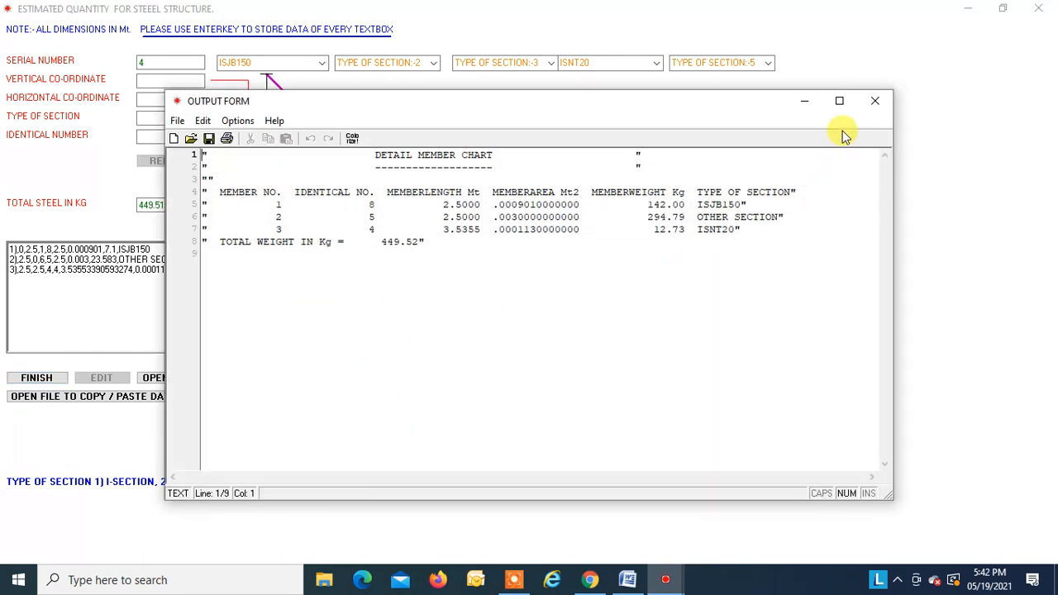
left_click(839, 101)
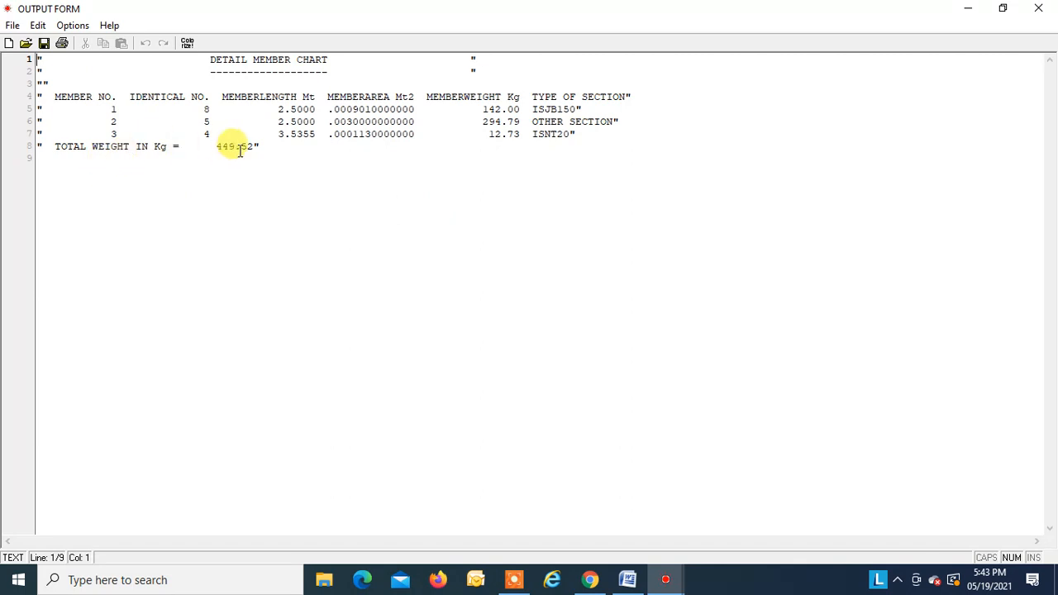
left_click(1037, 10)
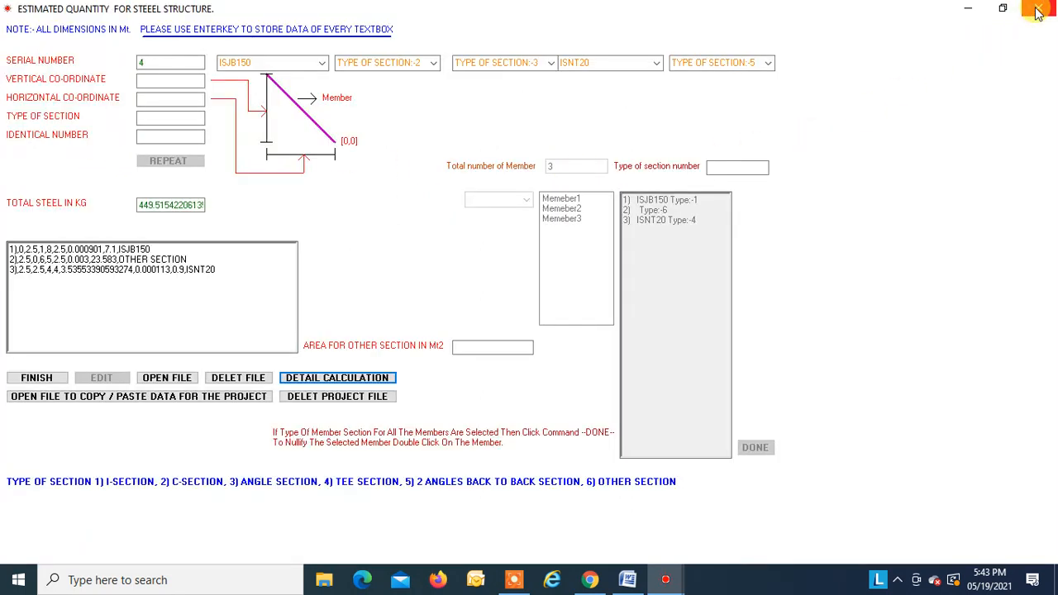